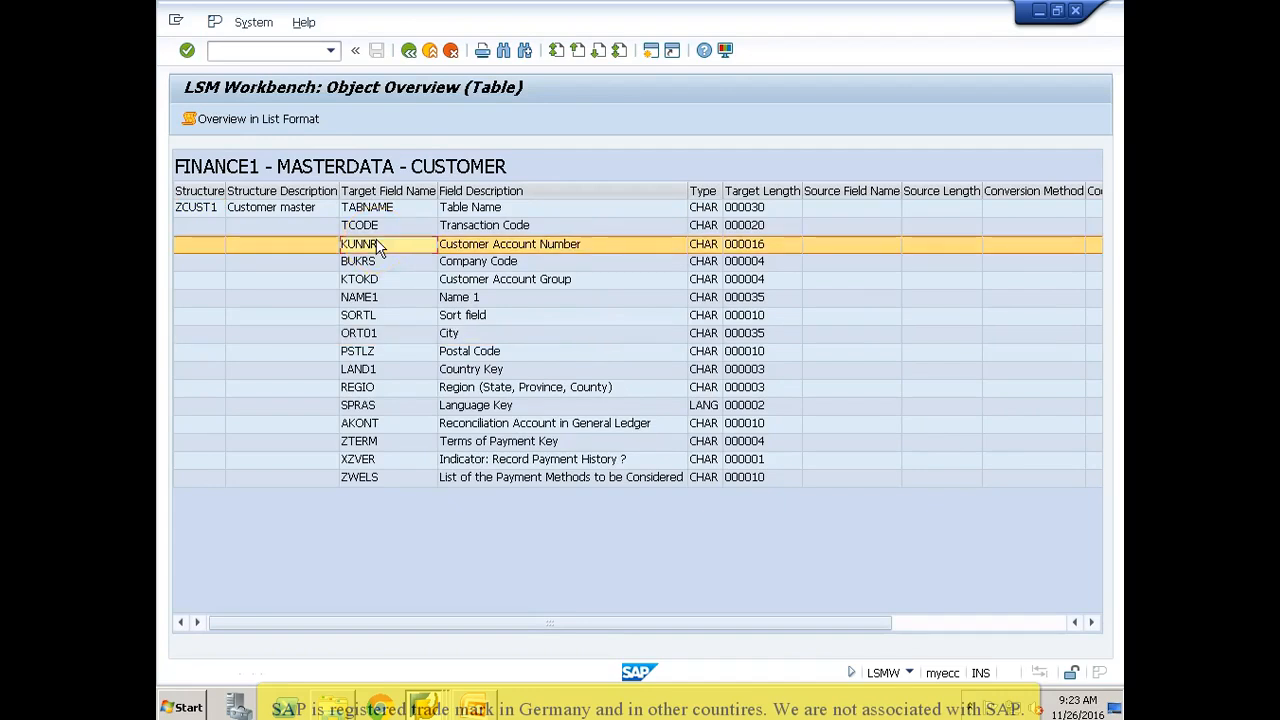
Step: Open a blank Excel workbook and select cell R5C2 on Sheet1
key(super+r)
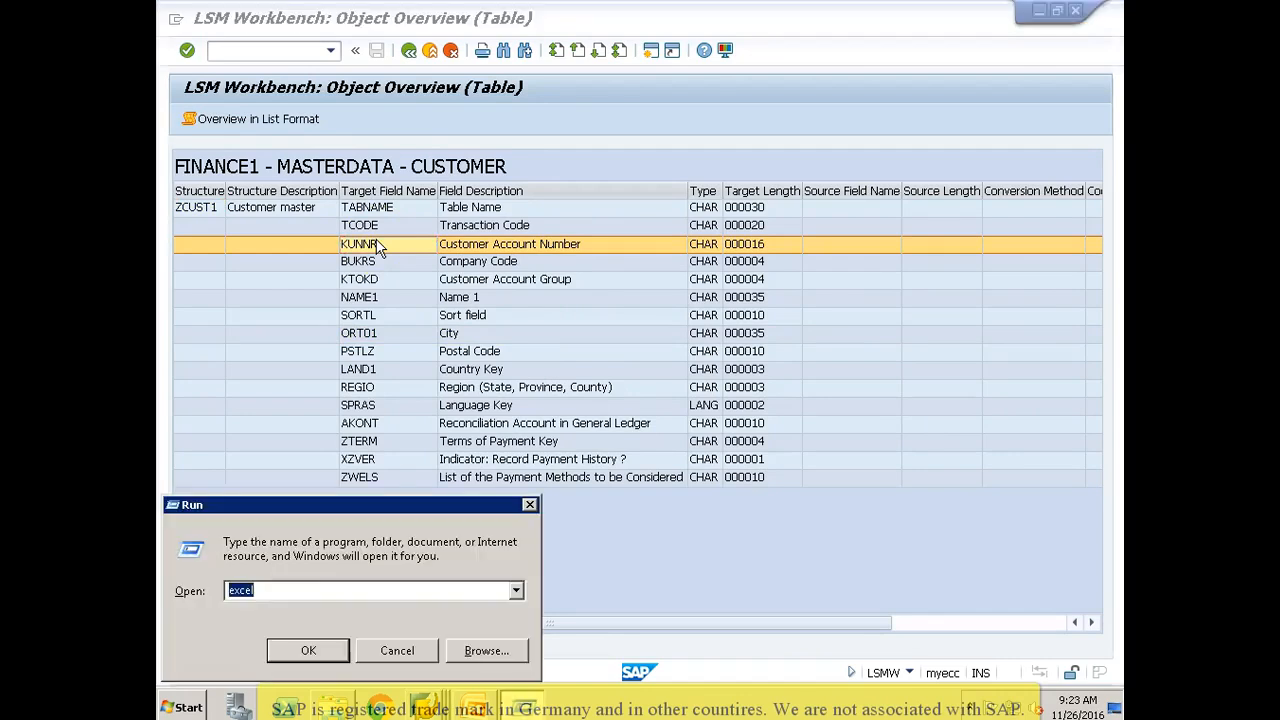
key(Return)
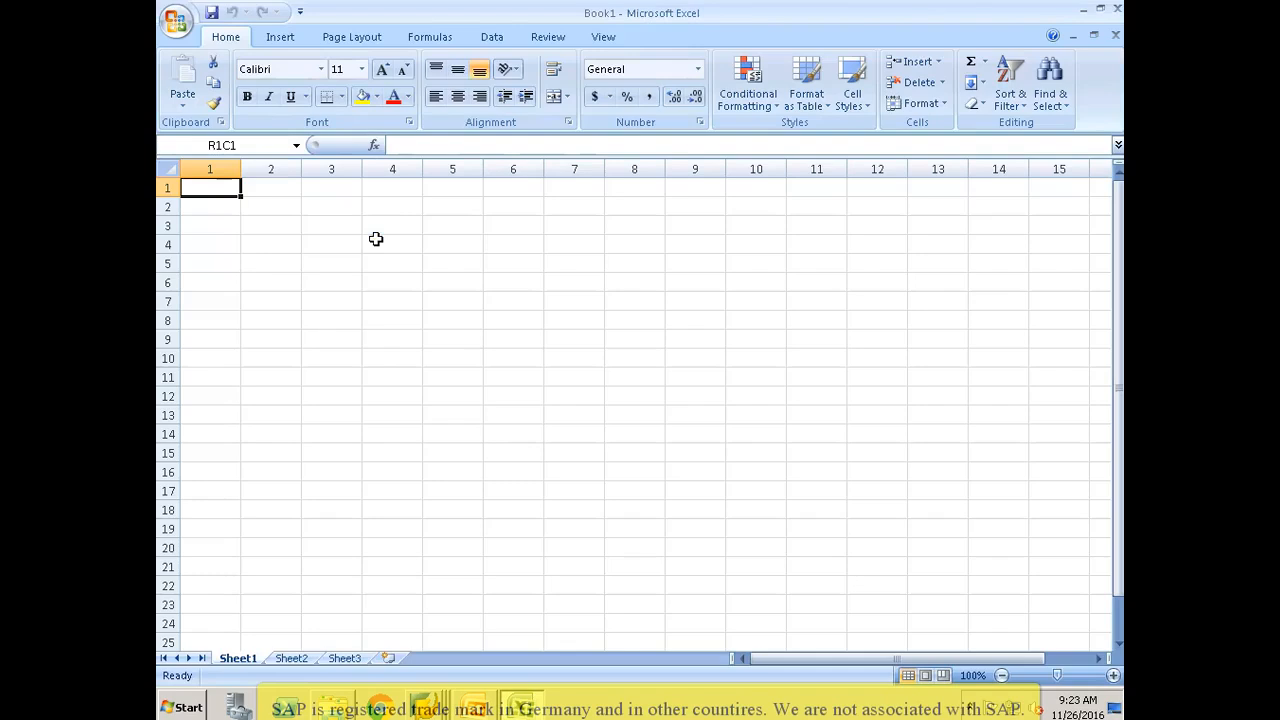
click(280, 266)
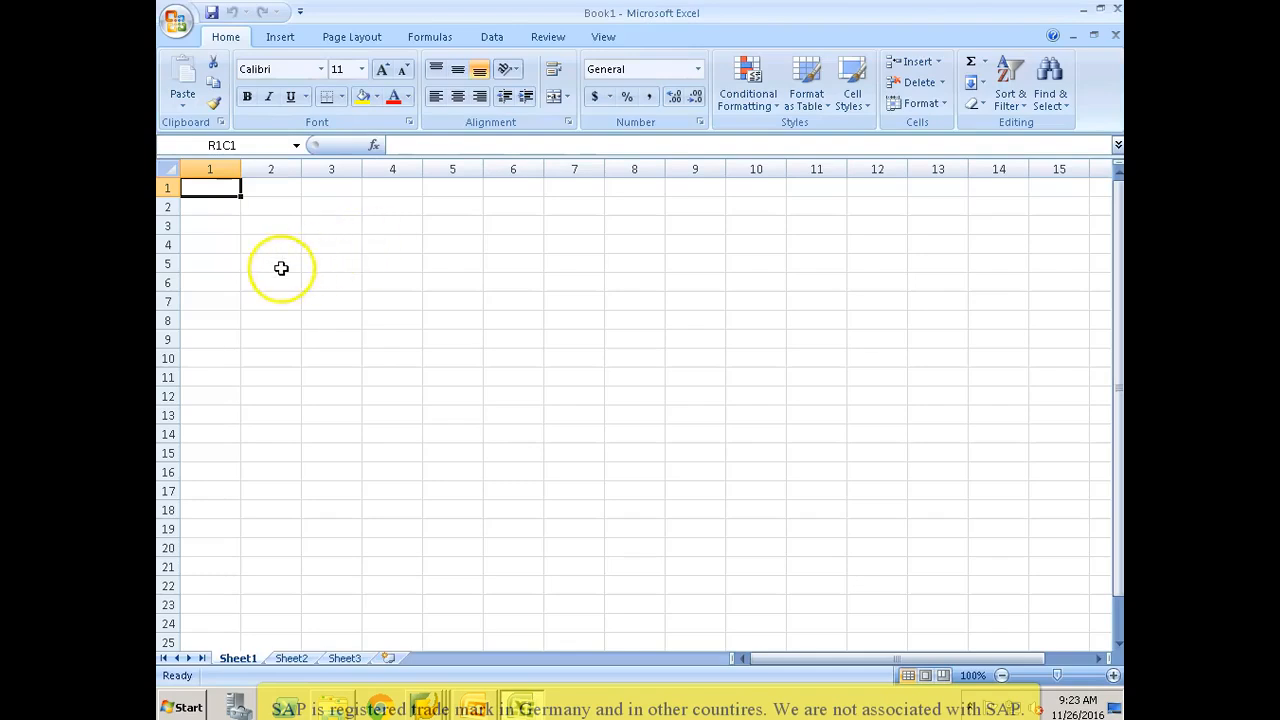
Step: Copy the names, descriptions, types and lengths of target fields KUNNR through ZWELS from SAP into Excel, starting at R5C2
click(370, 248)
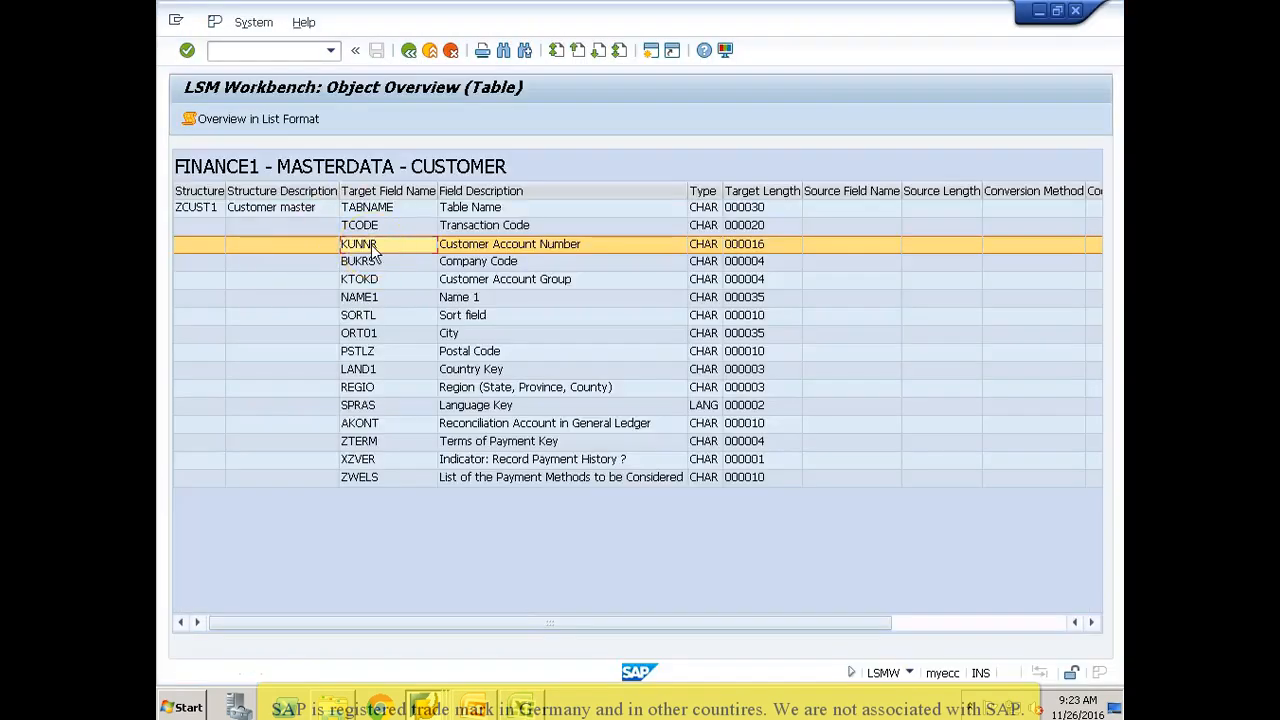
drag(372, 250, 744, 477)
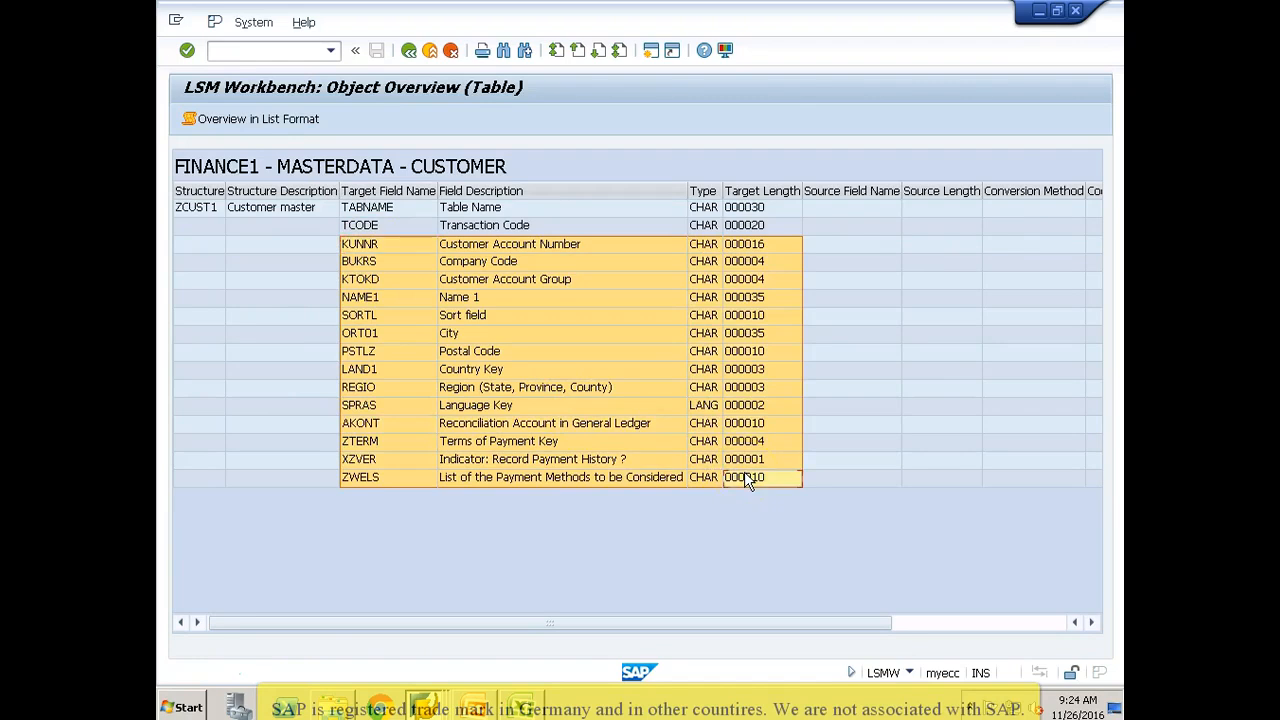
key(ctrl+c)
key(alt+Tab)
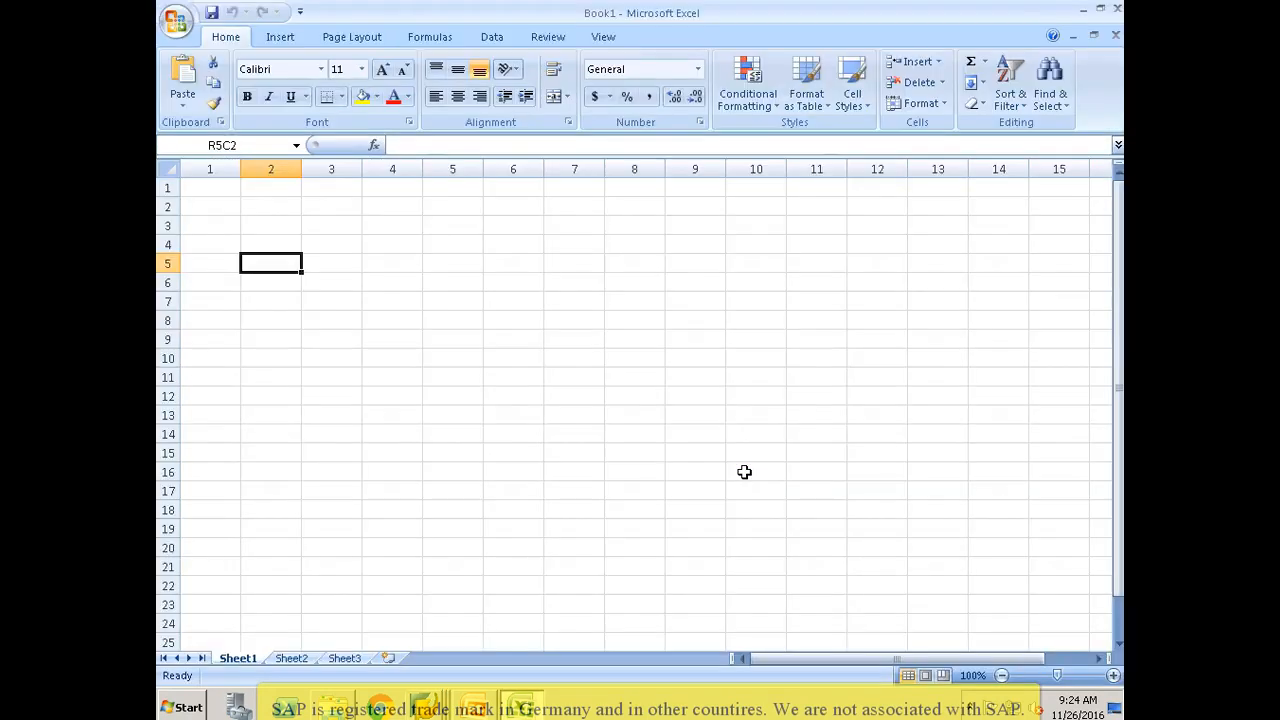
key(ctrl+v)
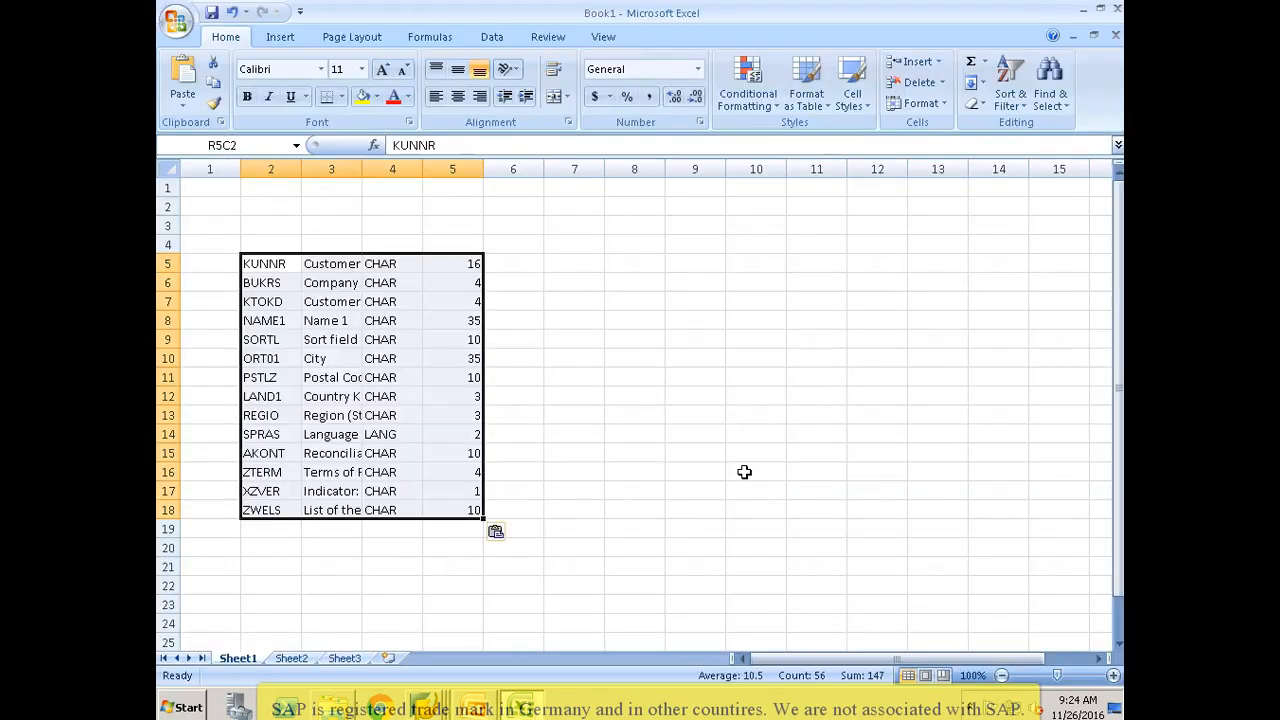
click(333, 268)
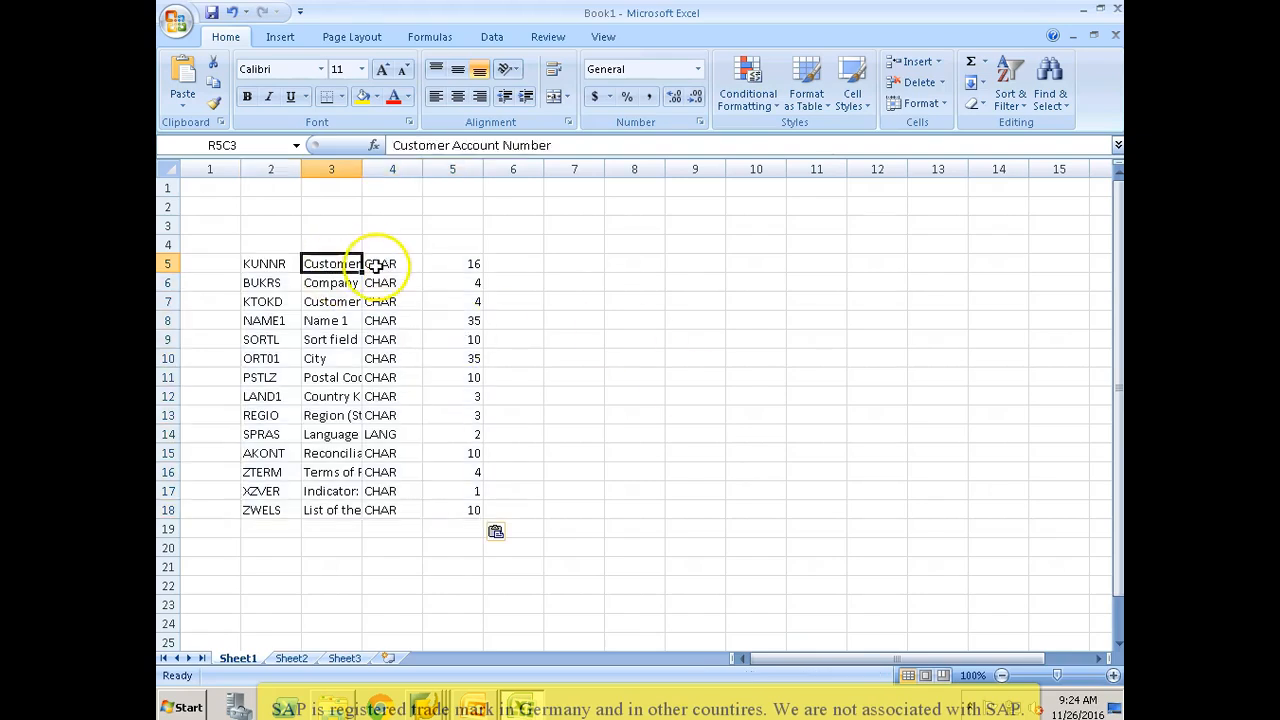
click(376, 265)
click(272, 264)
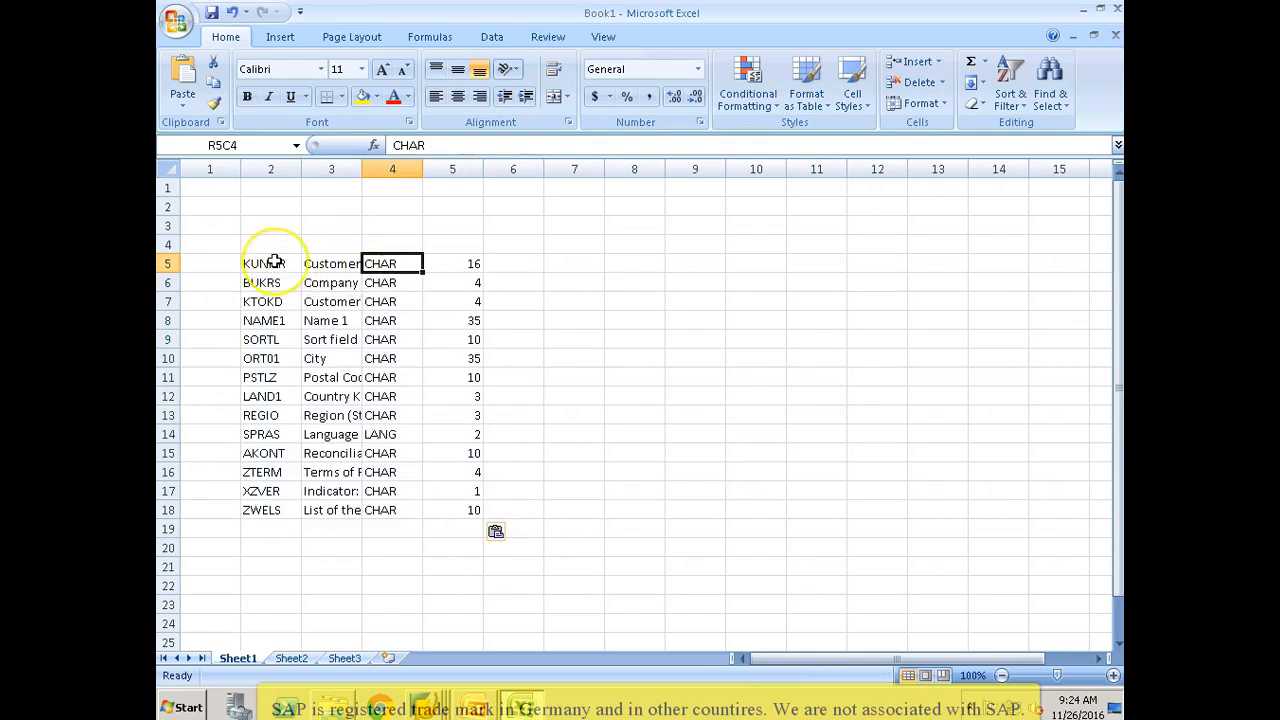
Step: Return to the LSM Workbench in SAP and open the source fields table of structure ZCUST_SRC in change mode
key(alt+Tab)
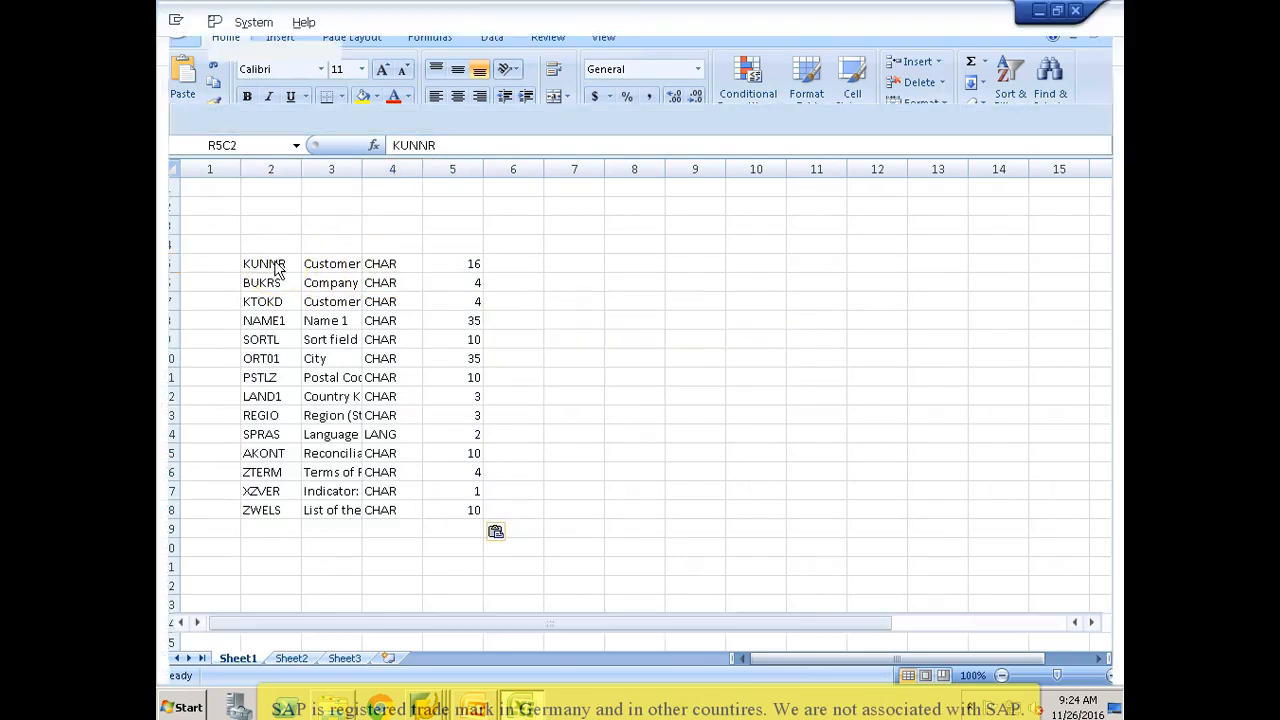
click(409, 51)
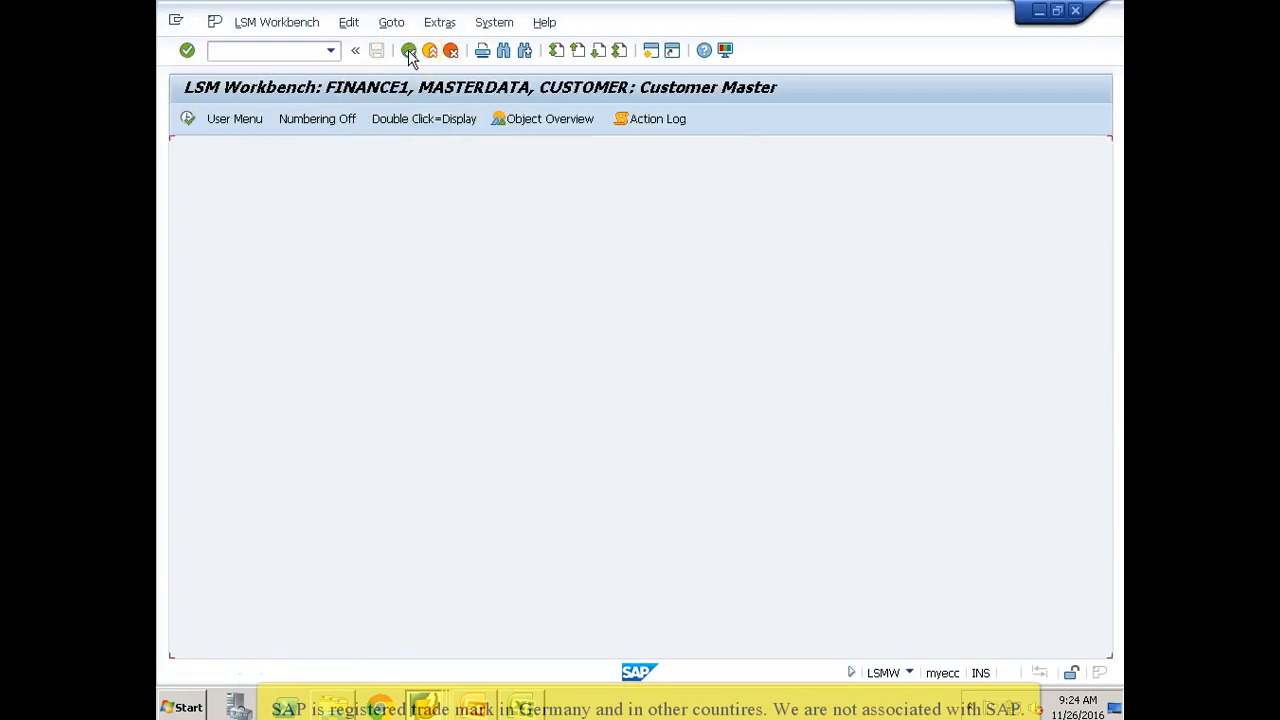
click(188, 119)
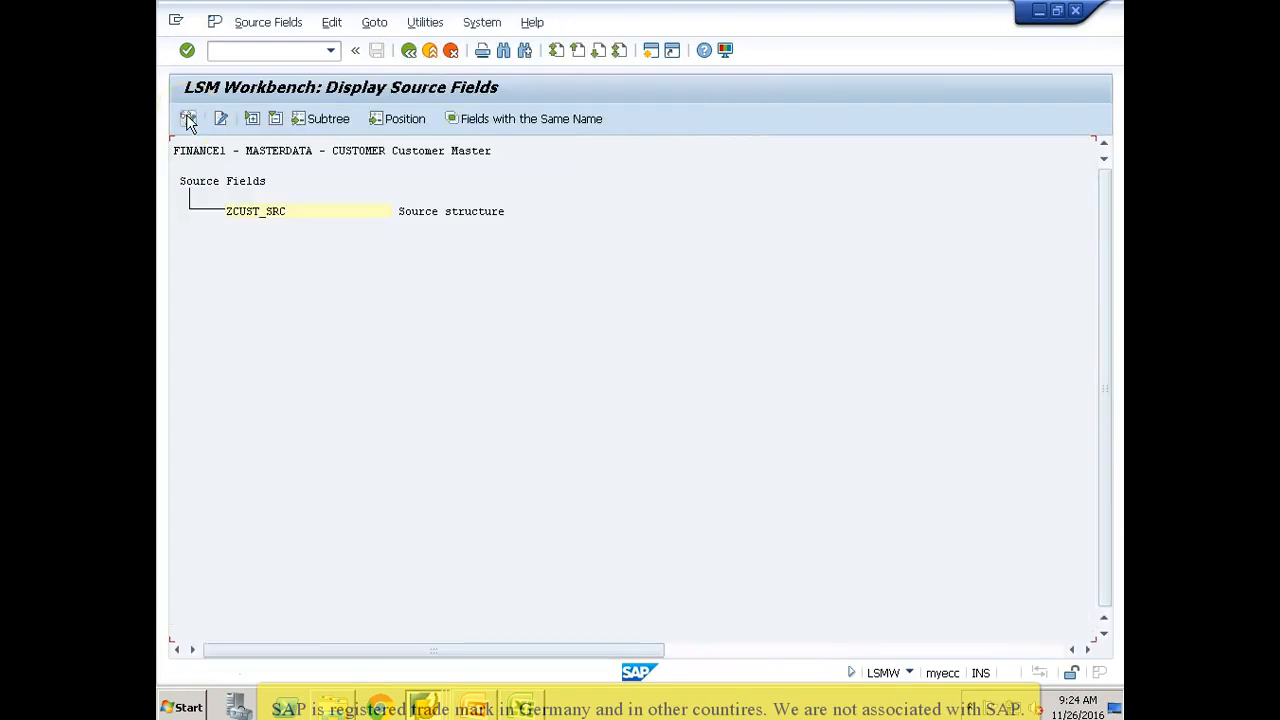
click(188, 119)
click(247, 211)
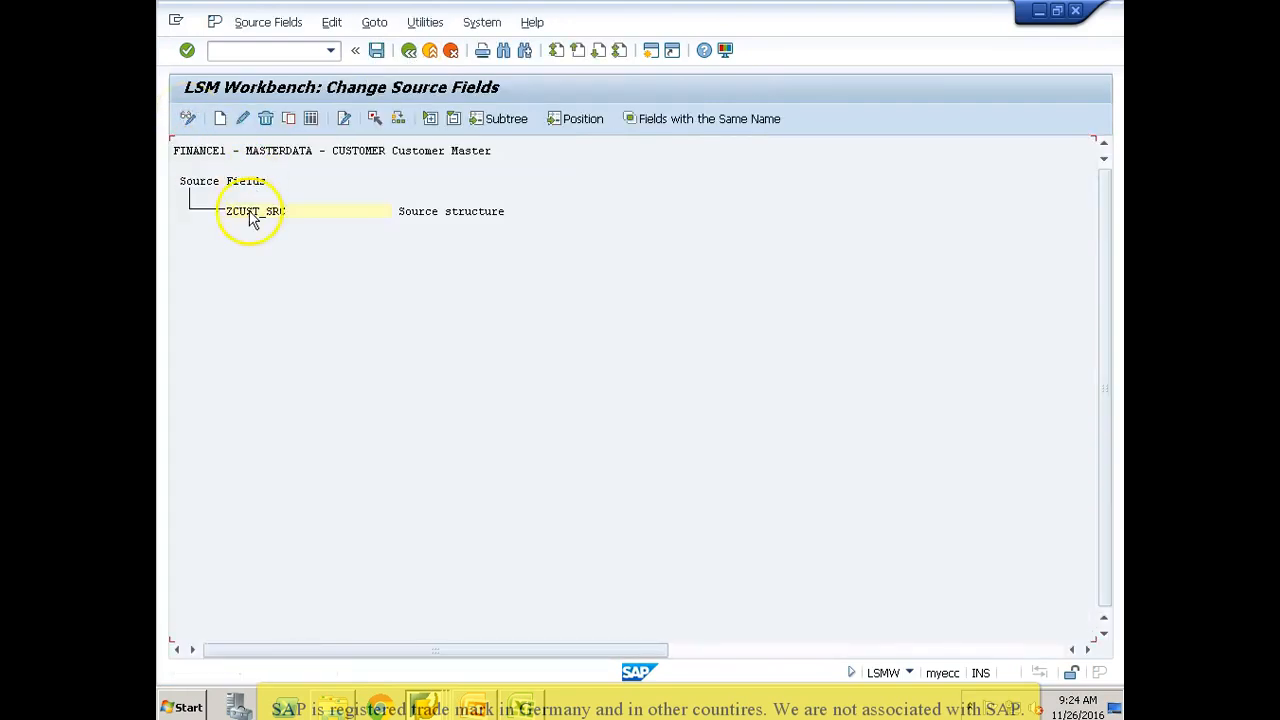
click(310, 118)
Step: Copy the field names KUNNR through ZWELS from Excel into the Field Name column of the SAP source fields table
key(alt+Tab)
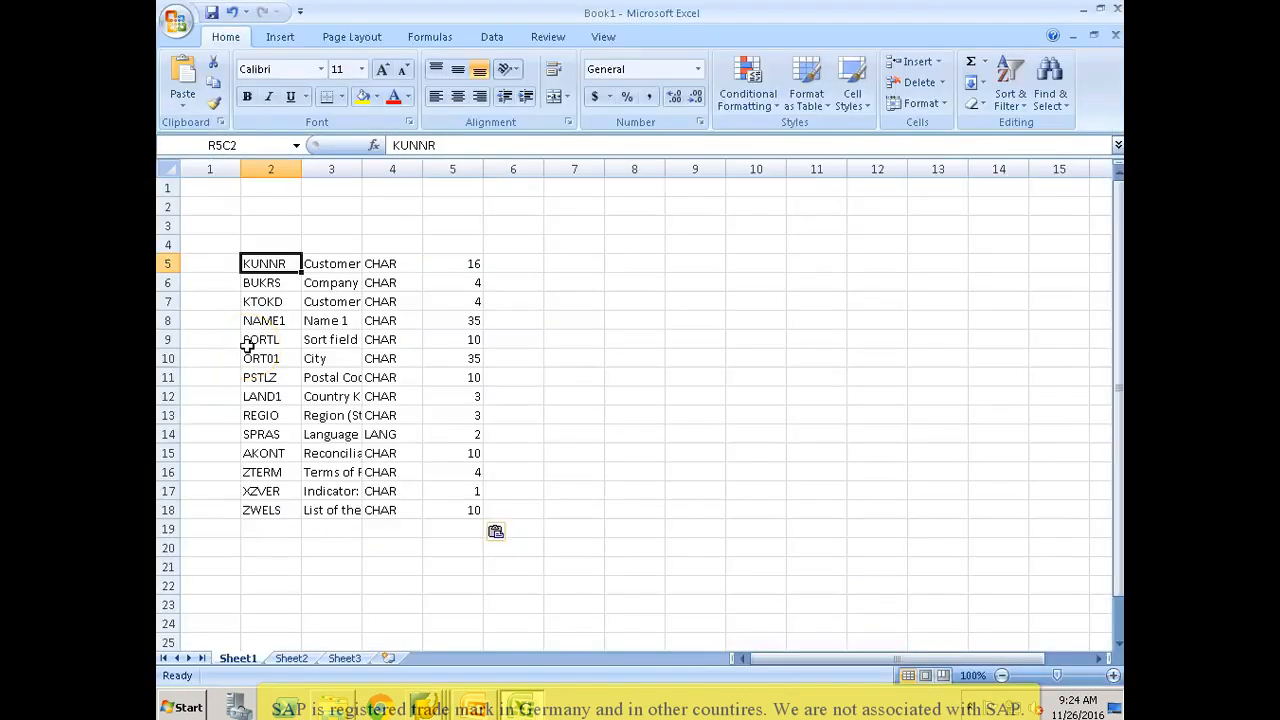
key(ctrl+shift+Down)
key(ctrl+c)
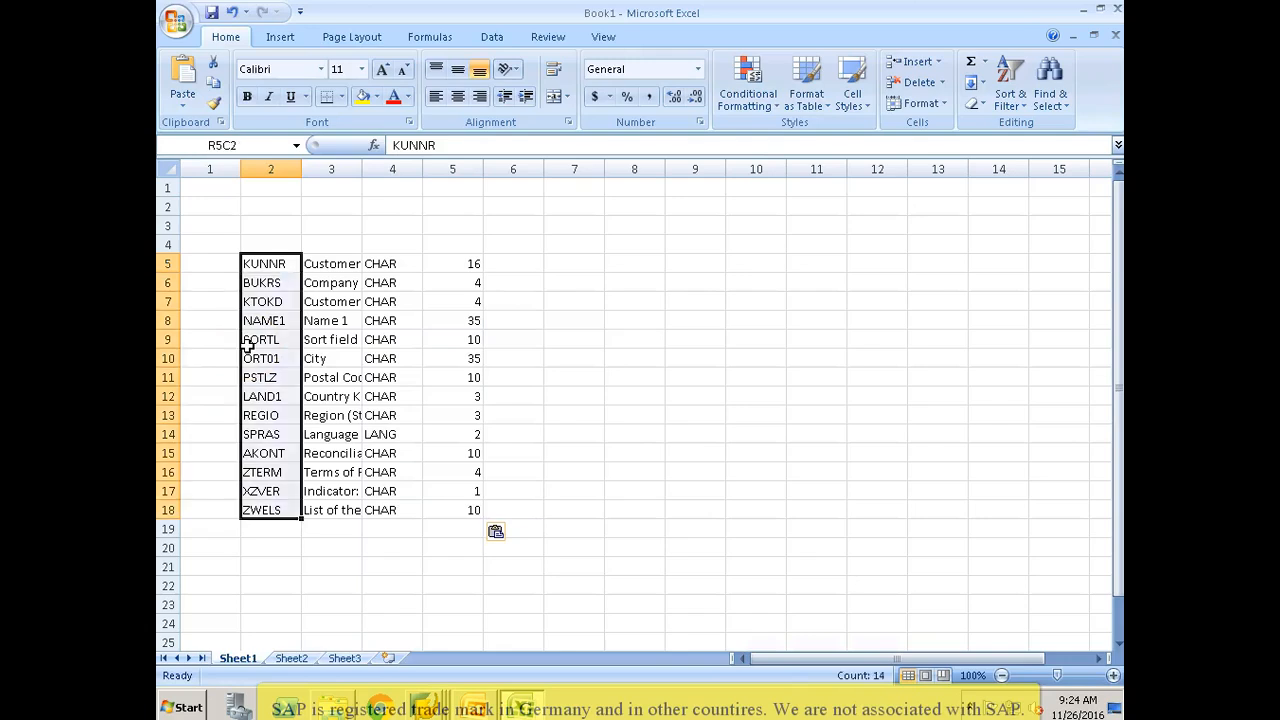
key(alt+Tab)
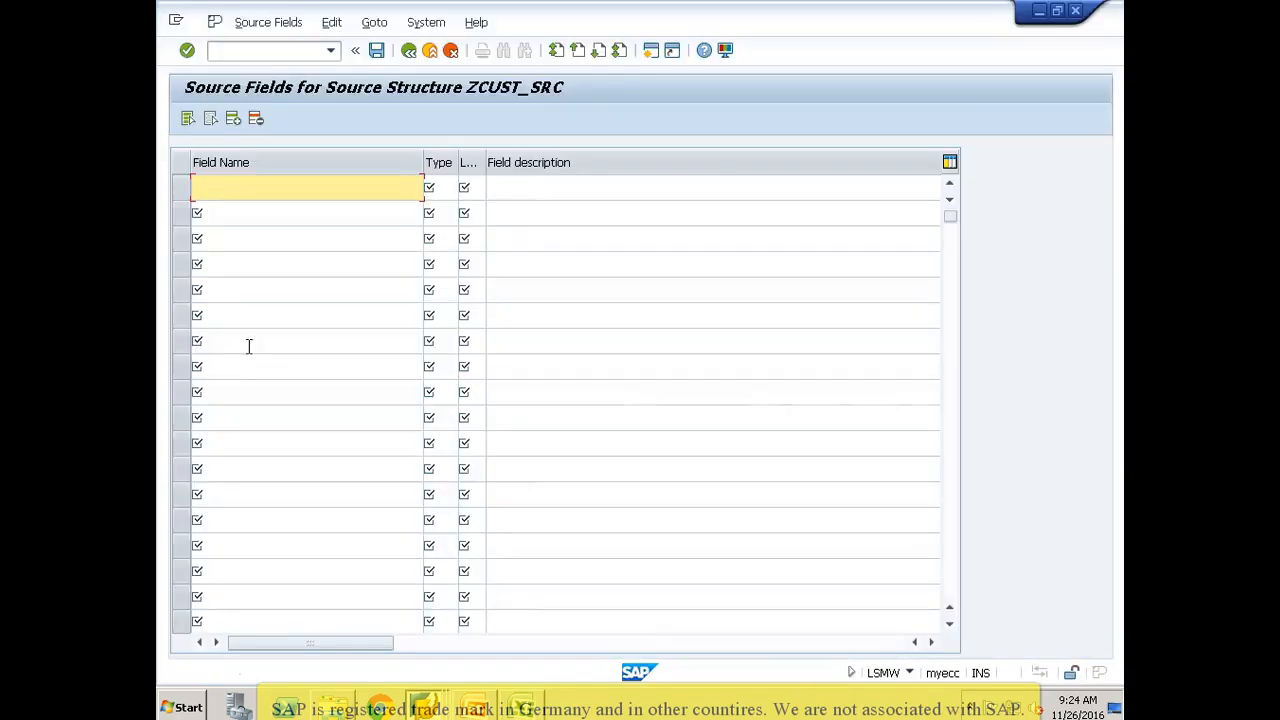
key(ctrl+v)
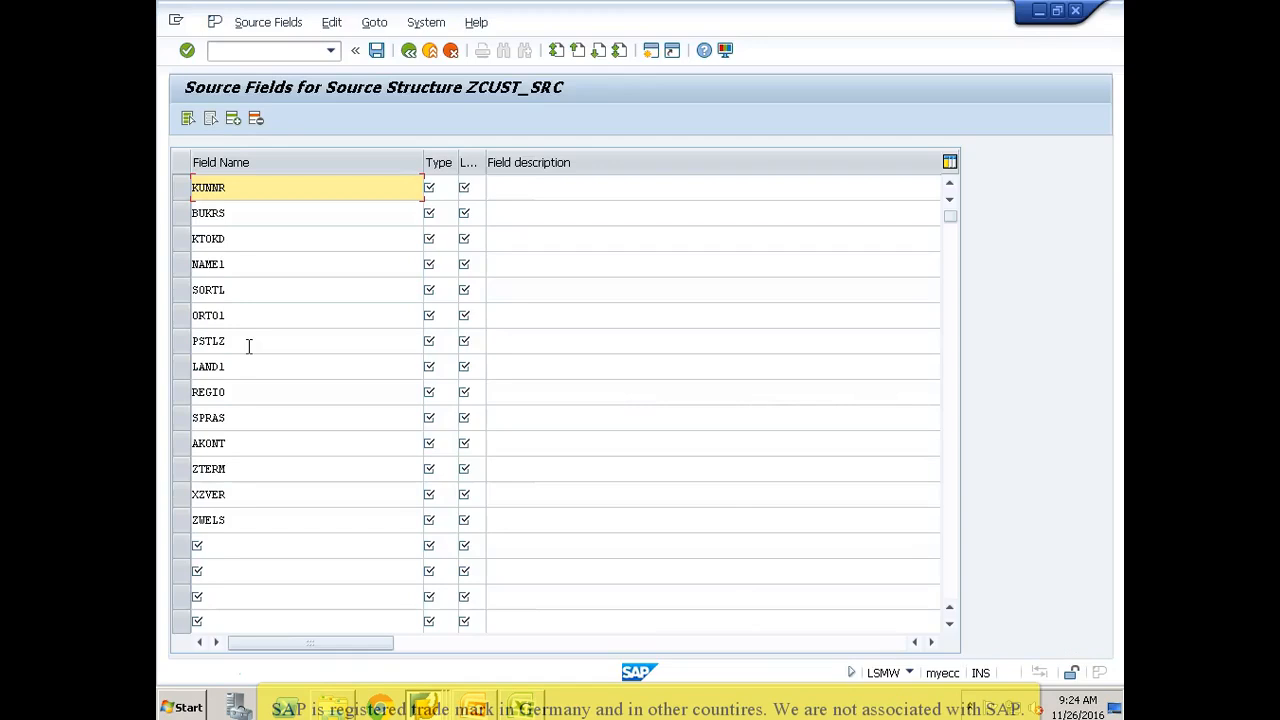
Step: Select the KUNNR type cell R5C4 in Excel, and widen the Length column of the SAP source fields table
key(alt+Tab)
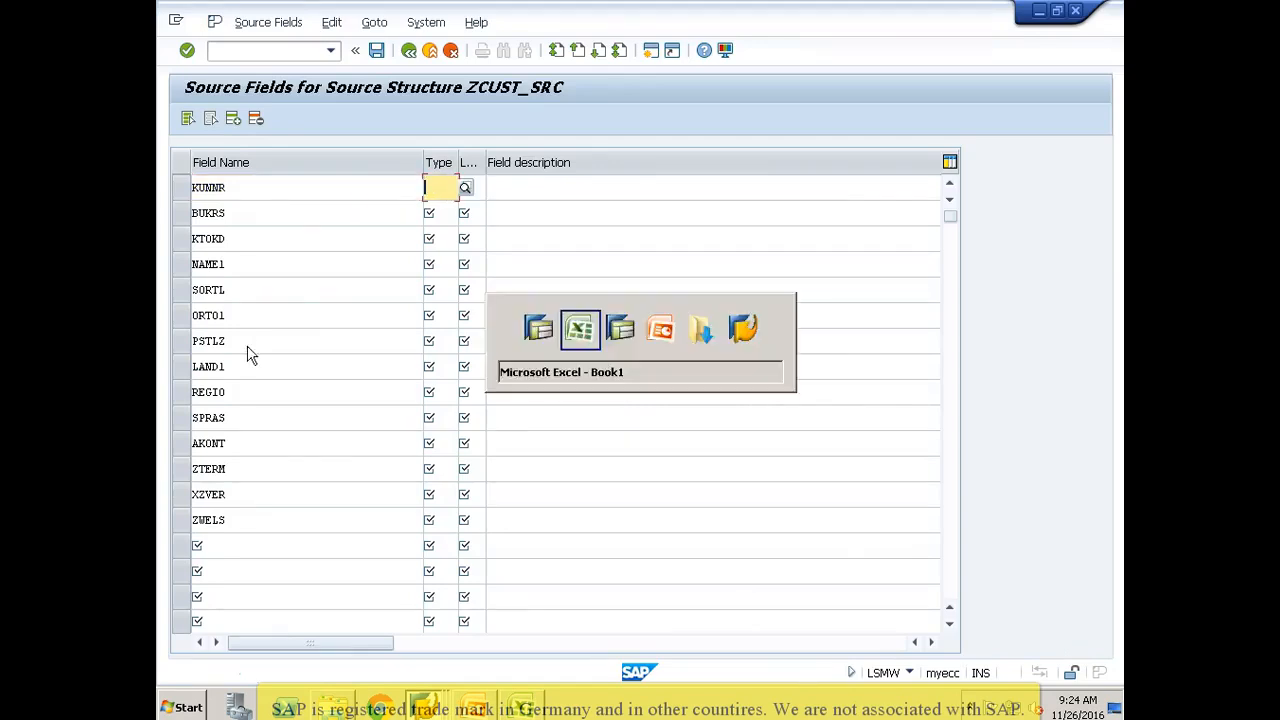
key(Escape)
click(383, 263)
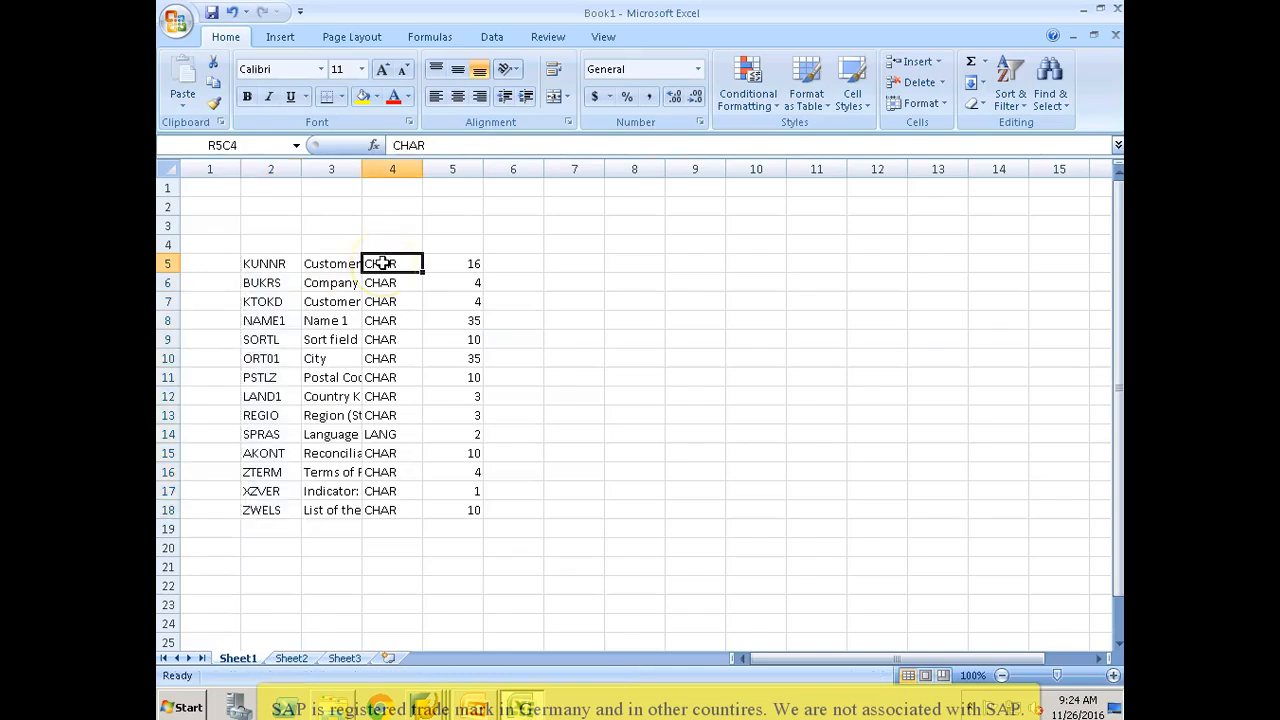
key(alt+Tab)
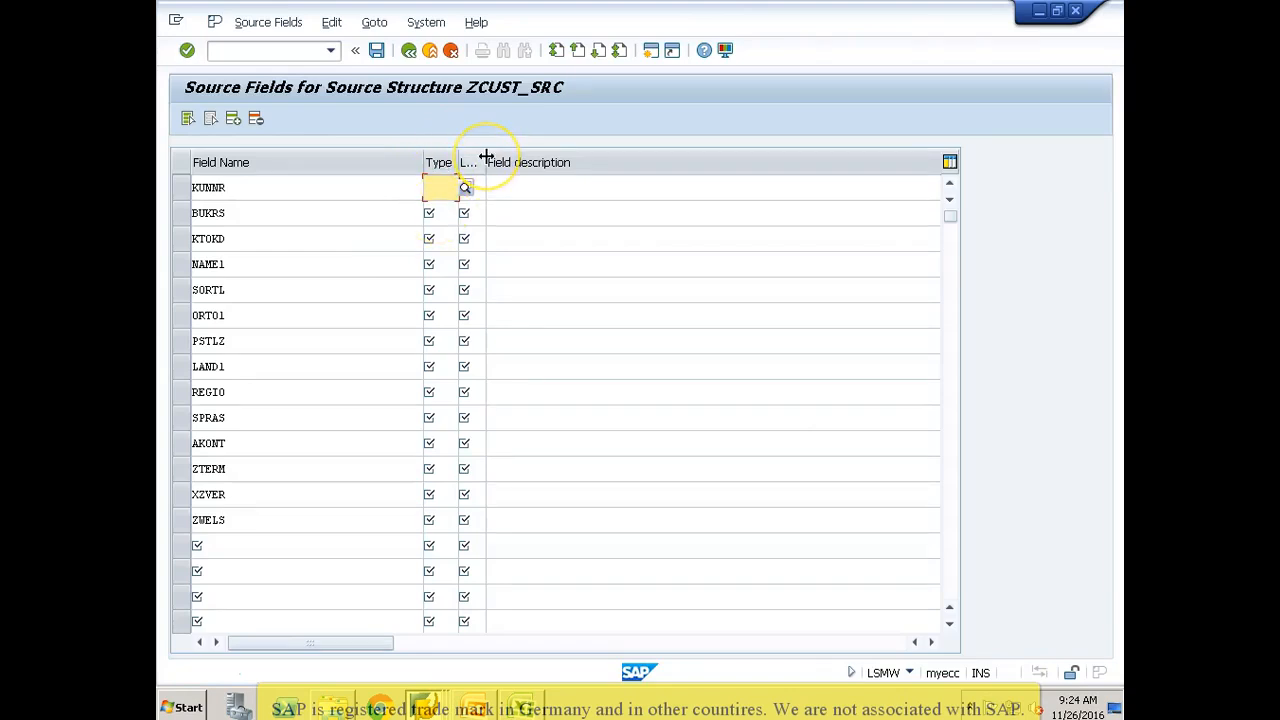
drag(486, 157, 501, 165)
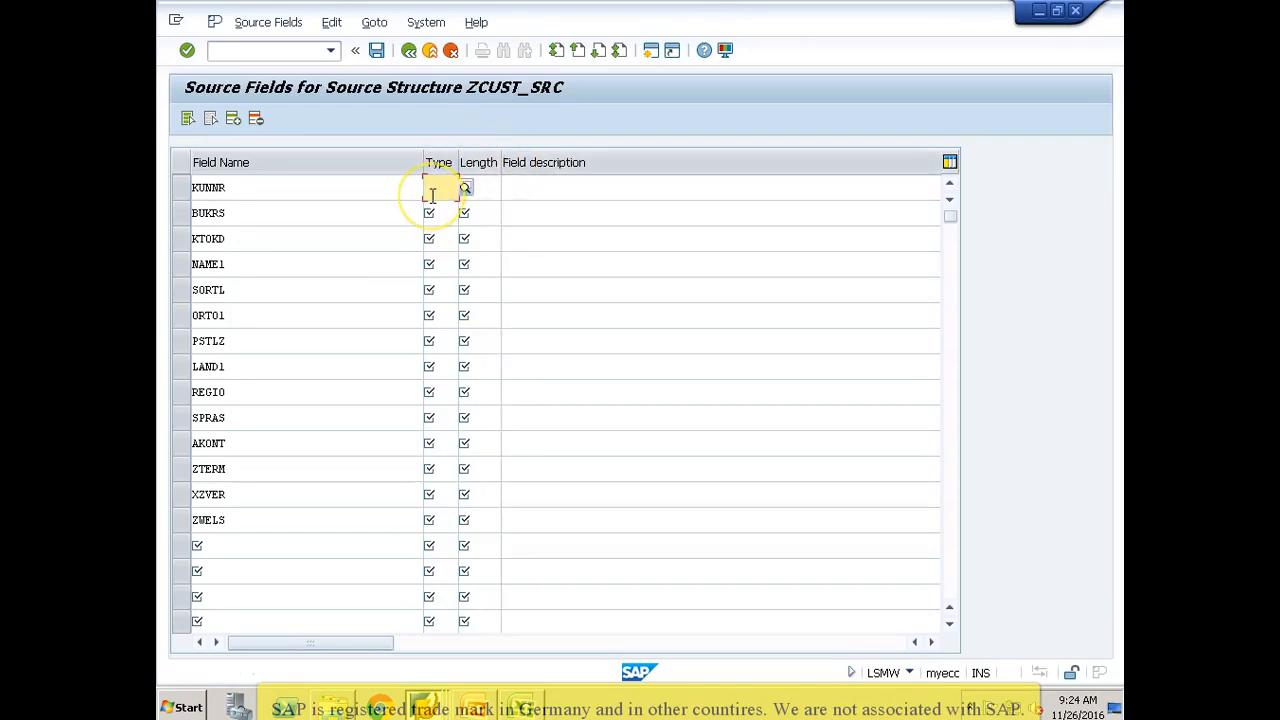
Step: Compare the KUNNR type in Excel with SAP's available field types, examining options C and N
key(alt+Tab)
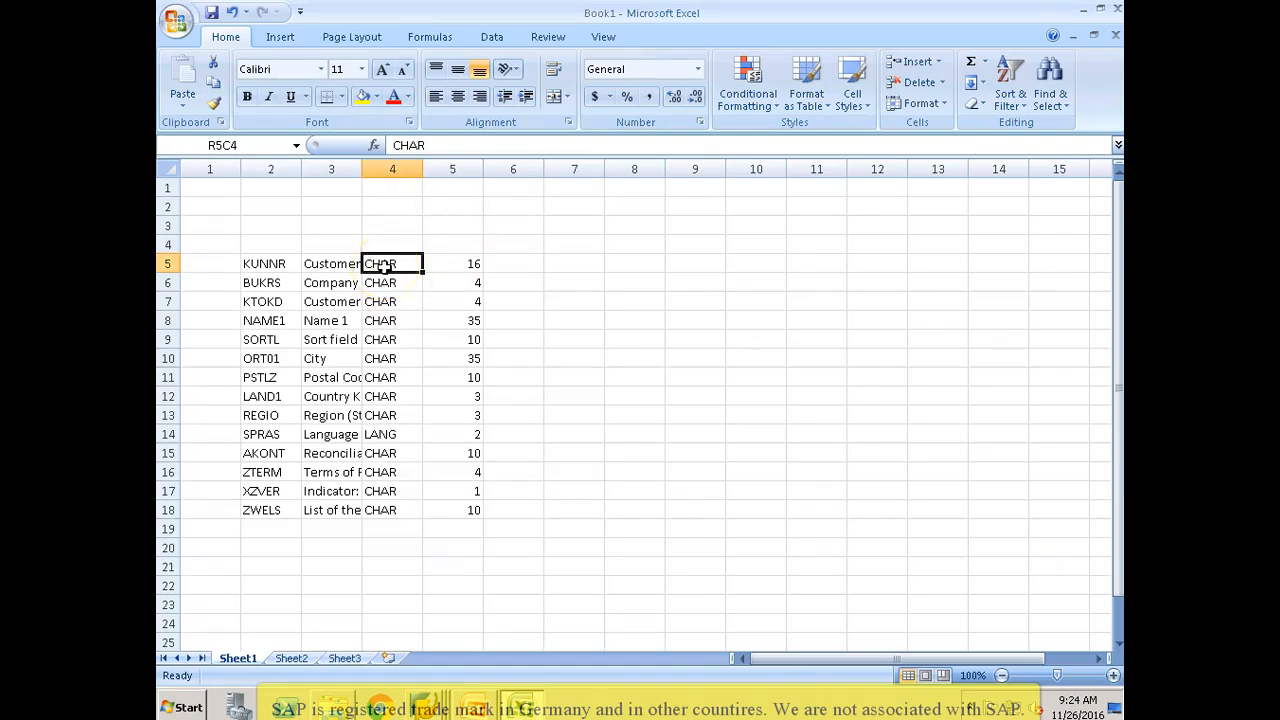
key(alt+Tab)
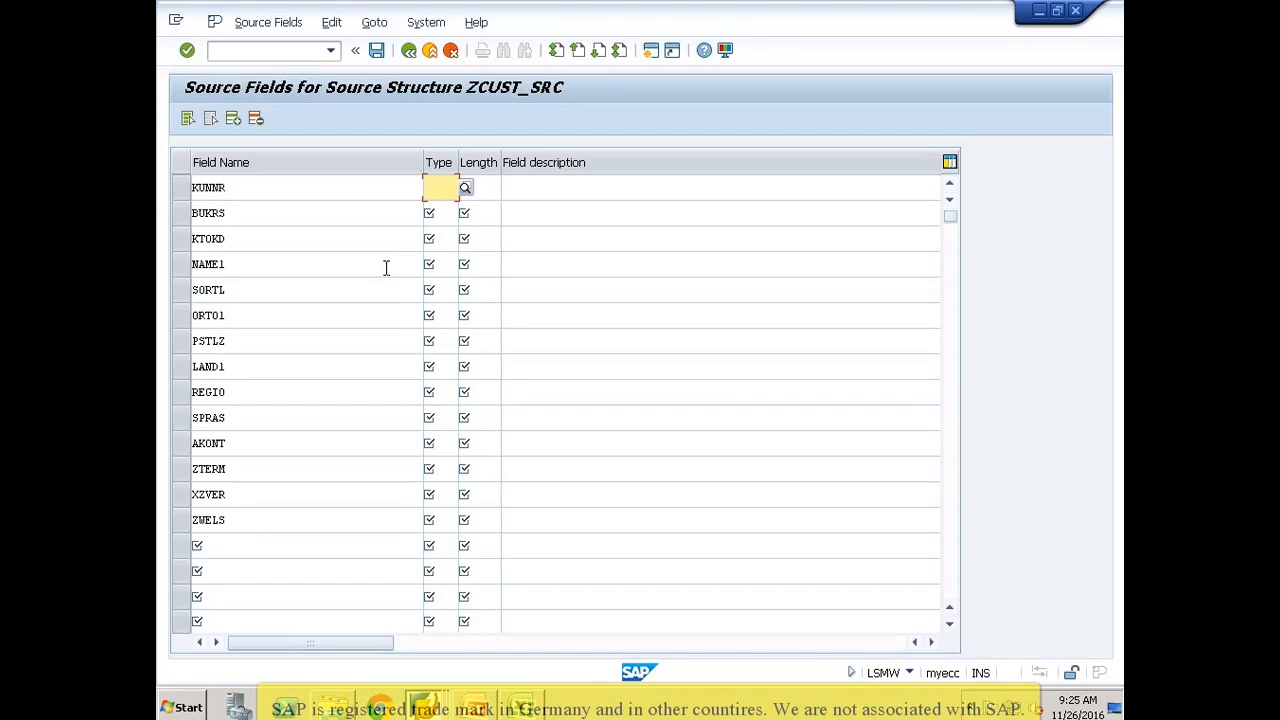
click(465, 189)
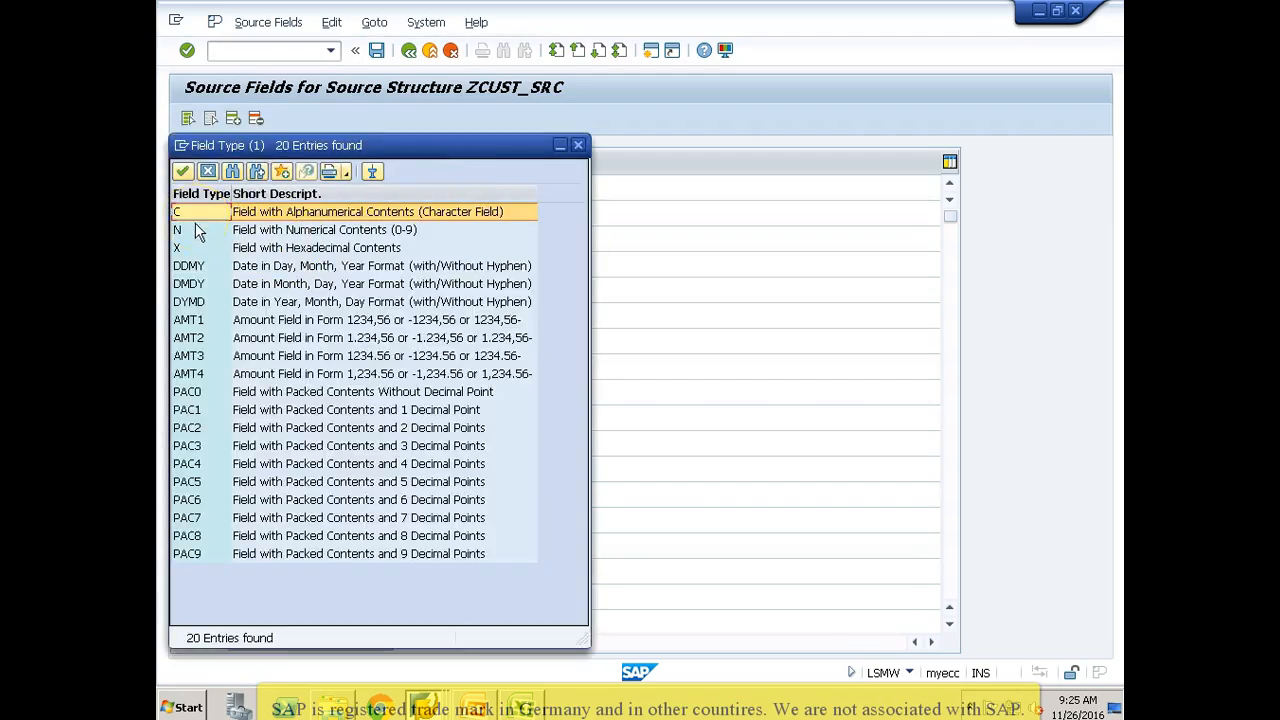
click(190, 232)
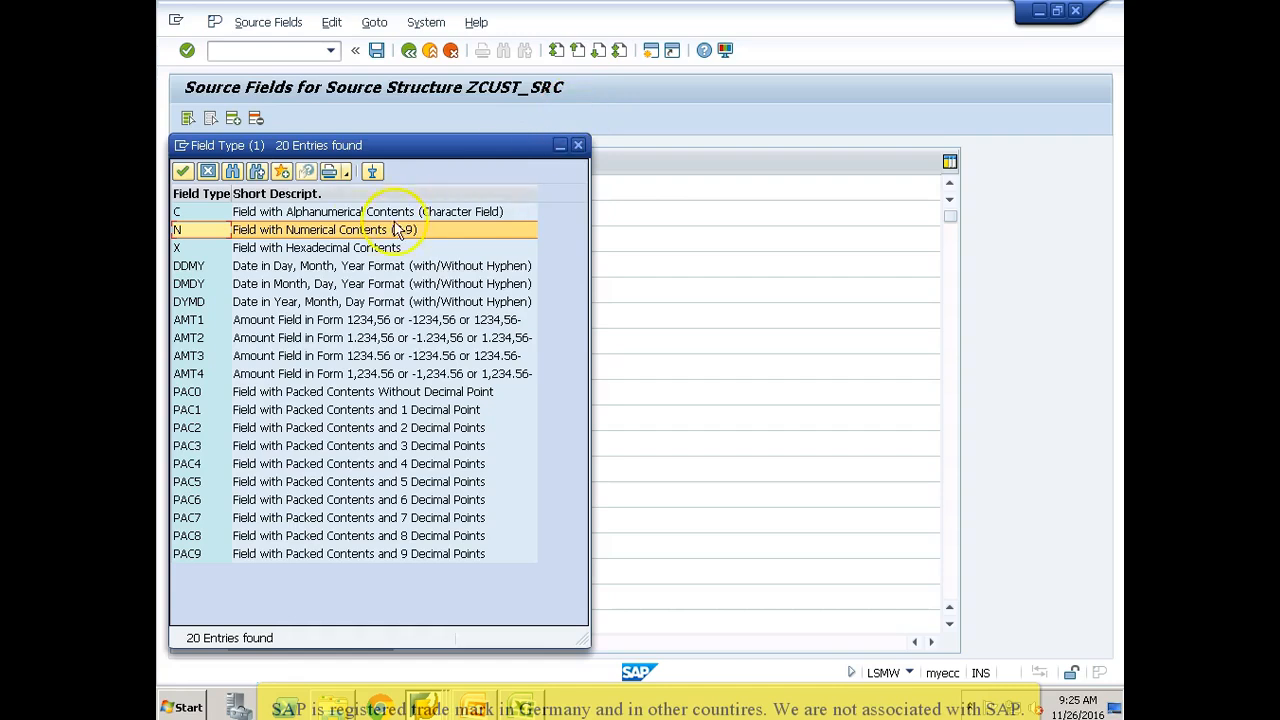
click(363, 213)
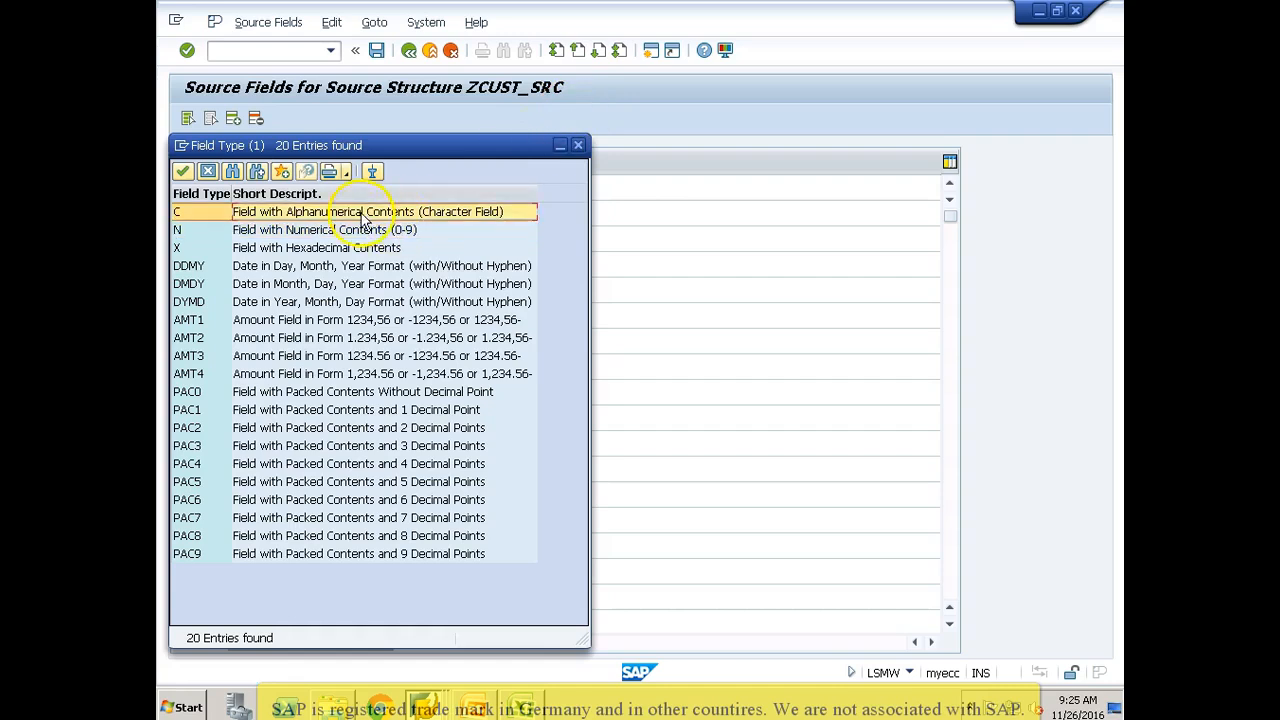
click(577, 147)
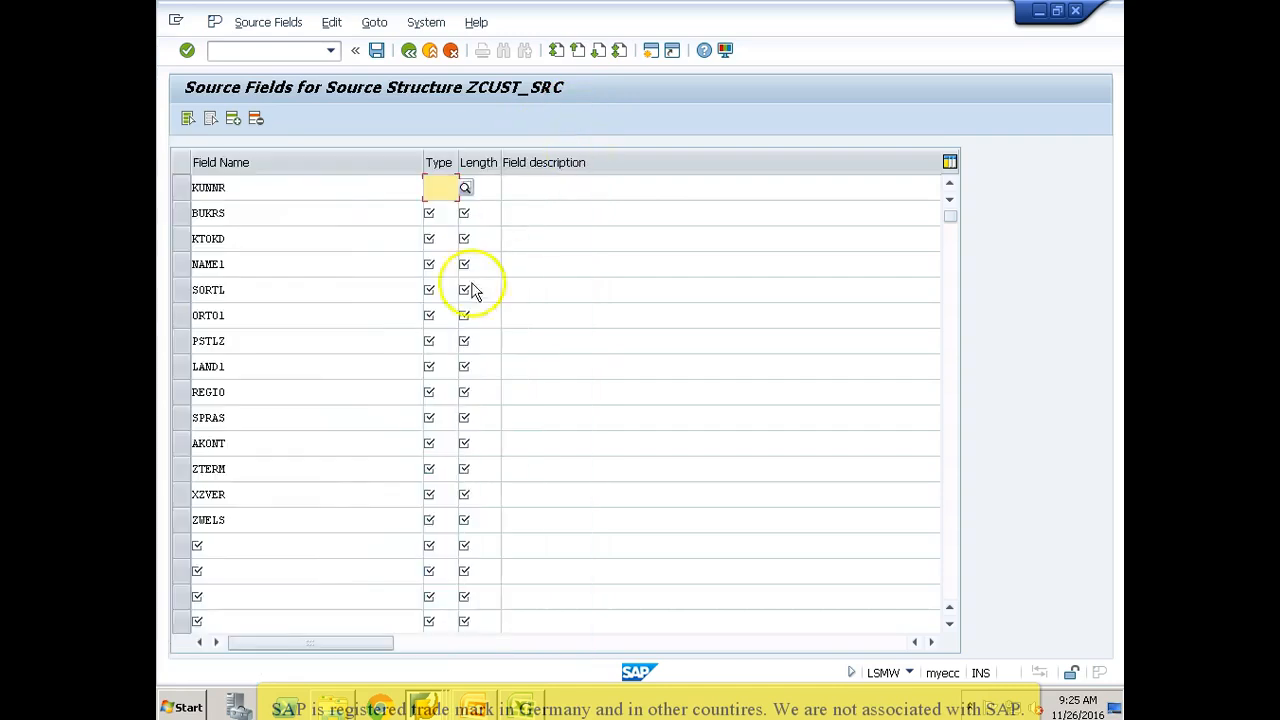
Step: Switch to Excel and change the KUNNR type in cell R5C4 to C
key(alt+Tab)
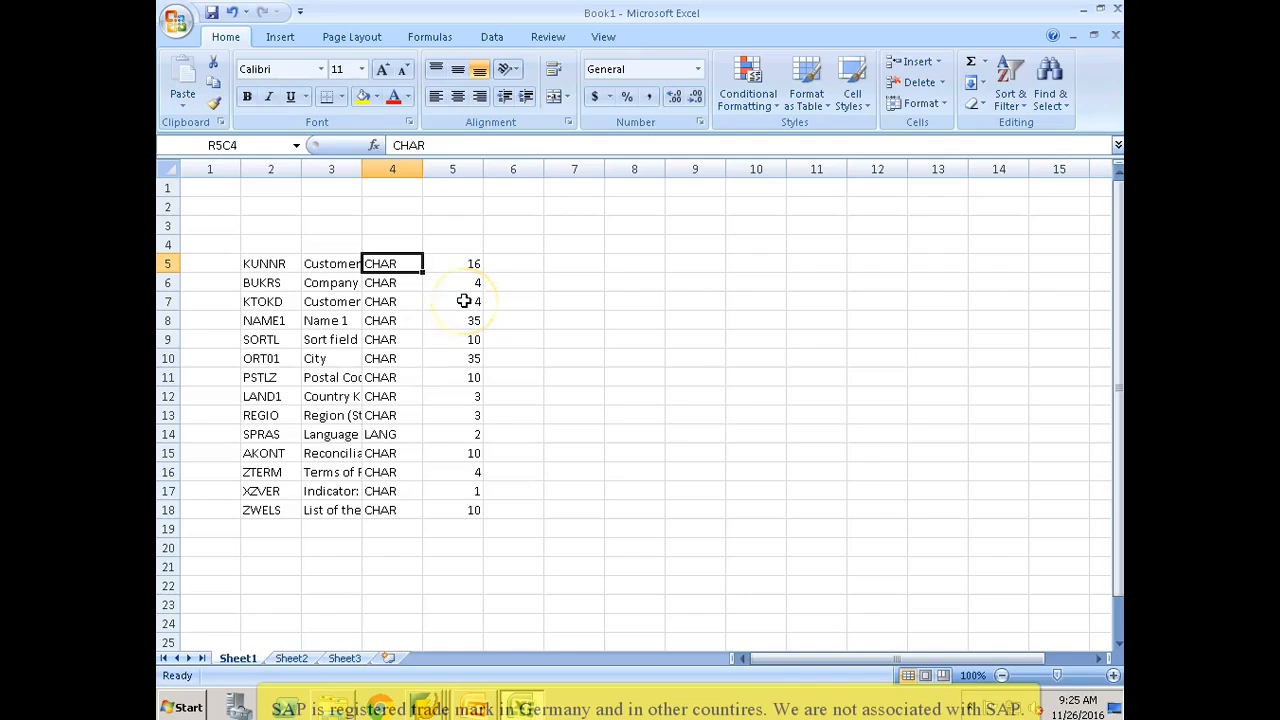
text(C)
key(Delete)
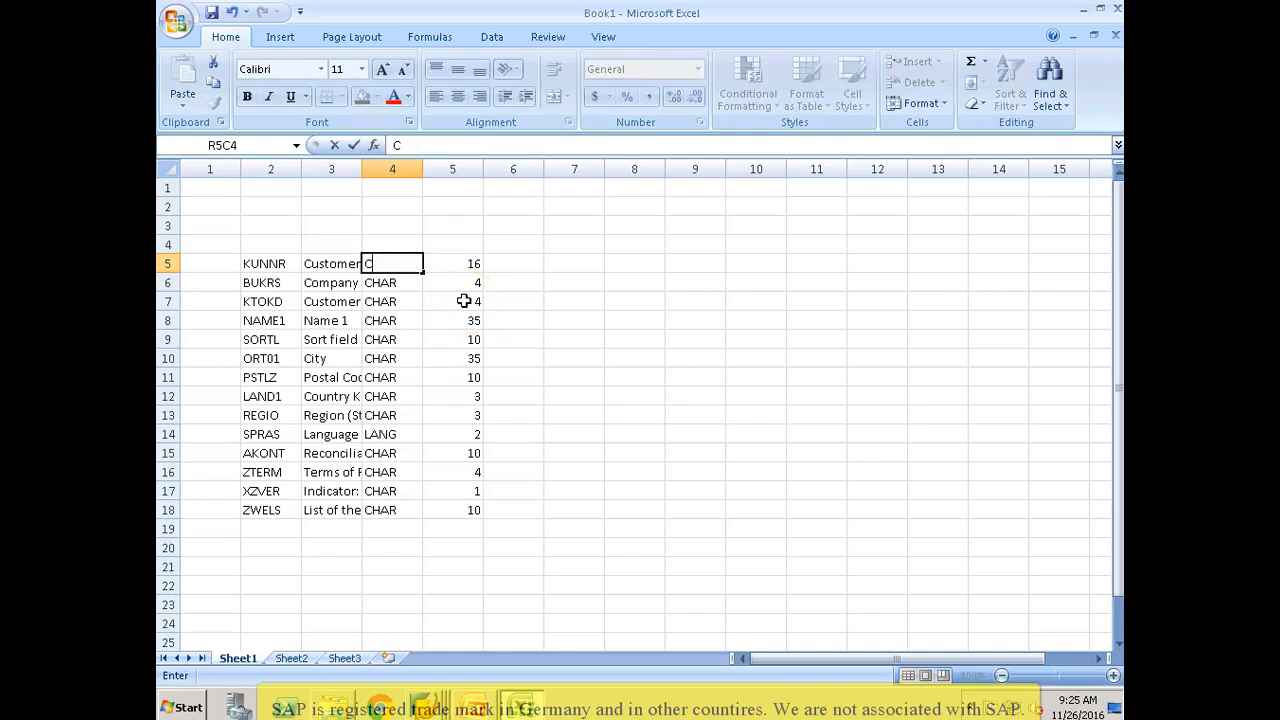
key(Return)
key(Up)
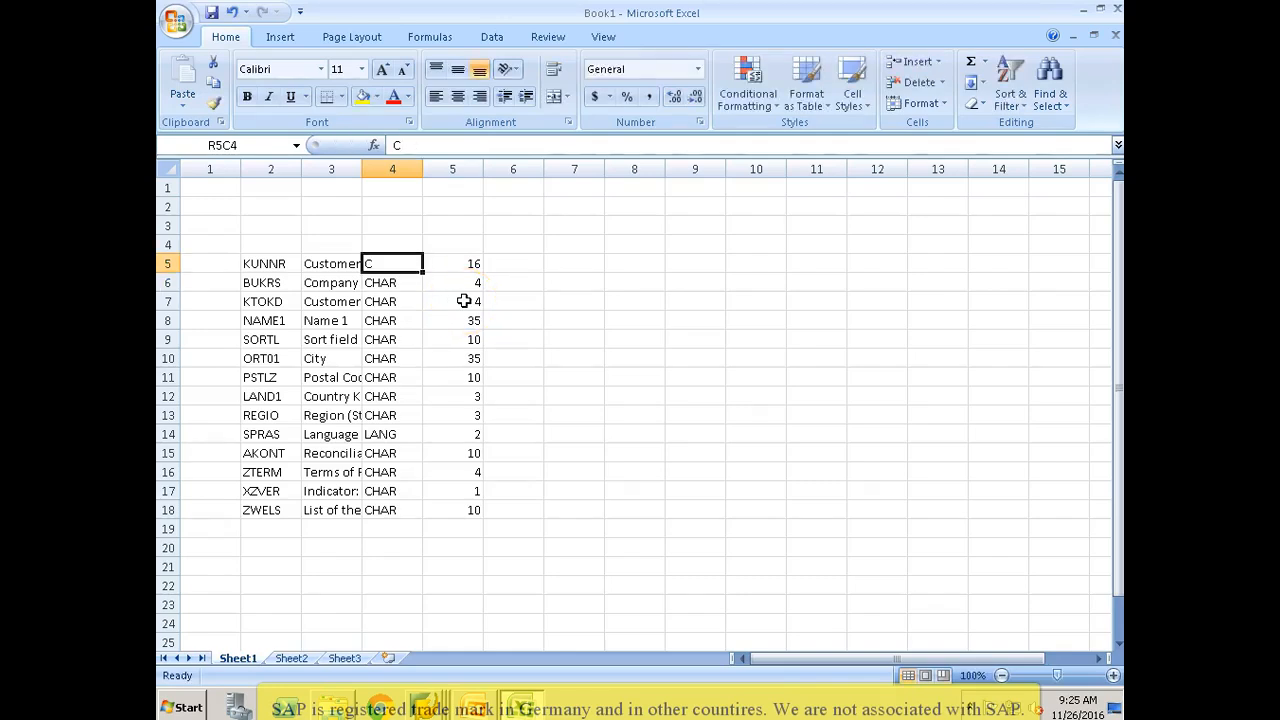
key(ctrl+c)
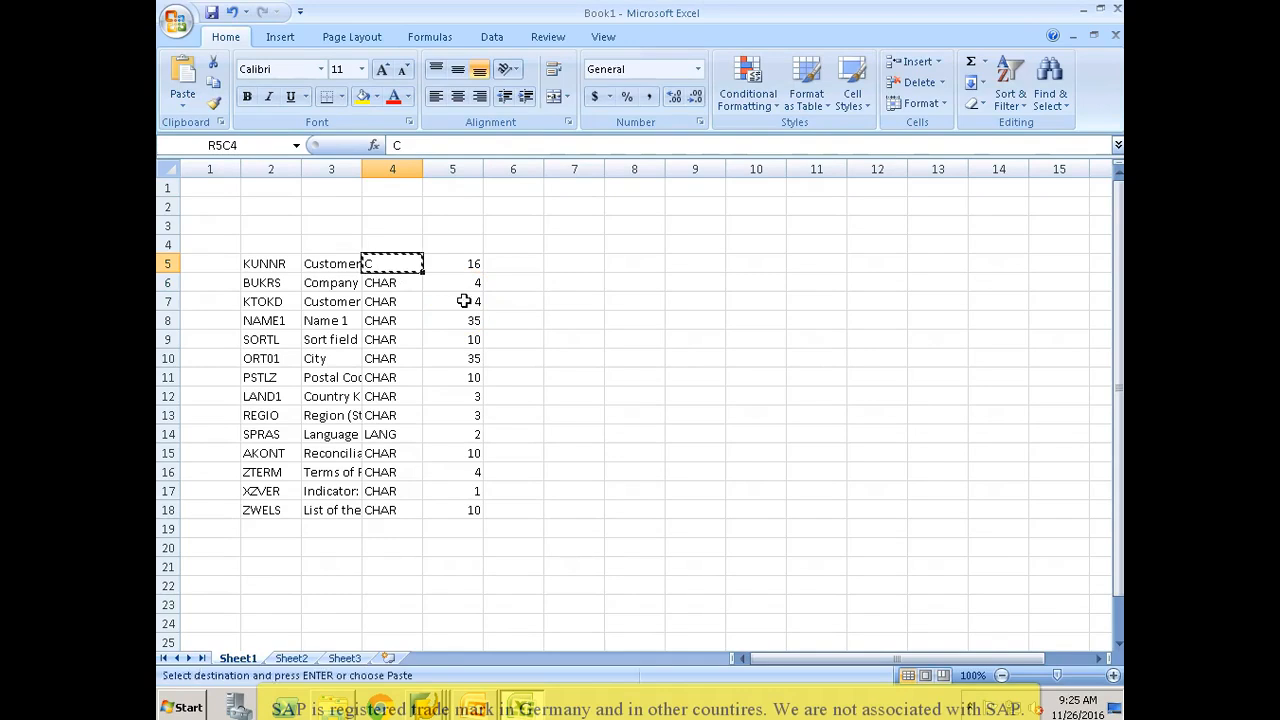
key(shift+Down)
key(shift+Down)
key(shift+Down)
key(shift+Down)
key(shift+Down)
key(shift+Down)
key(shift+Down)
key(shift+Down)
key(shift+Down)
key(shift+Down)
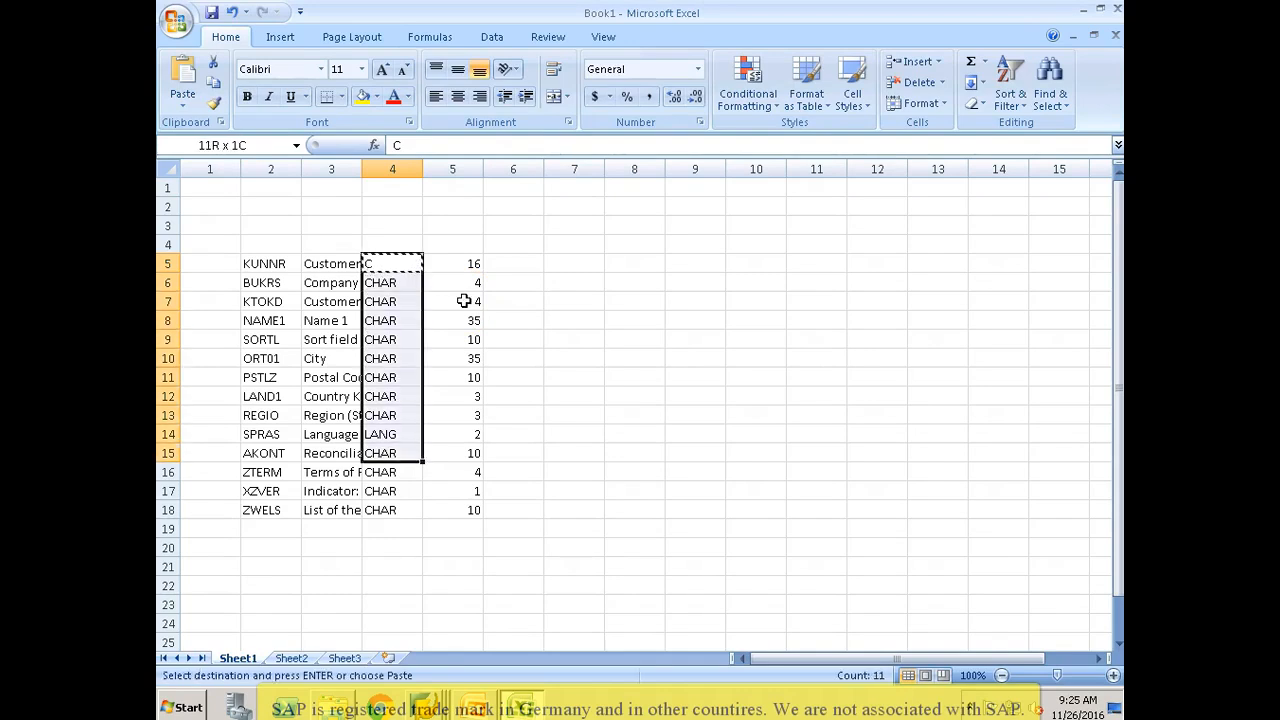
key(shift+Down)
key(shift+Down)
key(shift+Down)
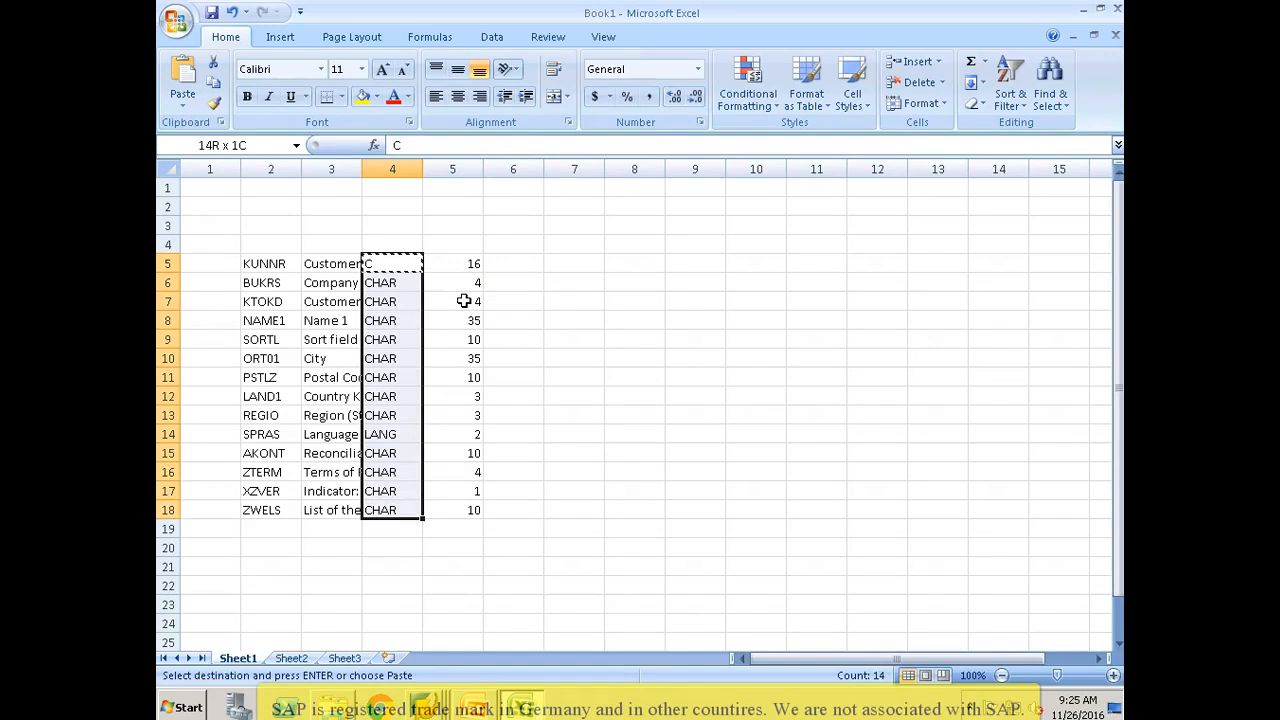
key(ctrl+c)
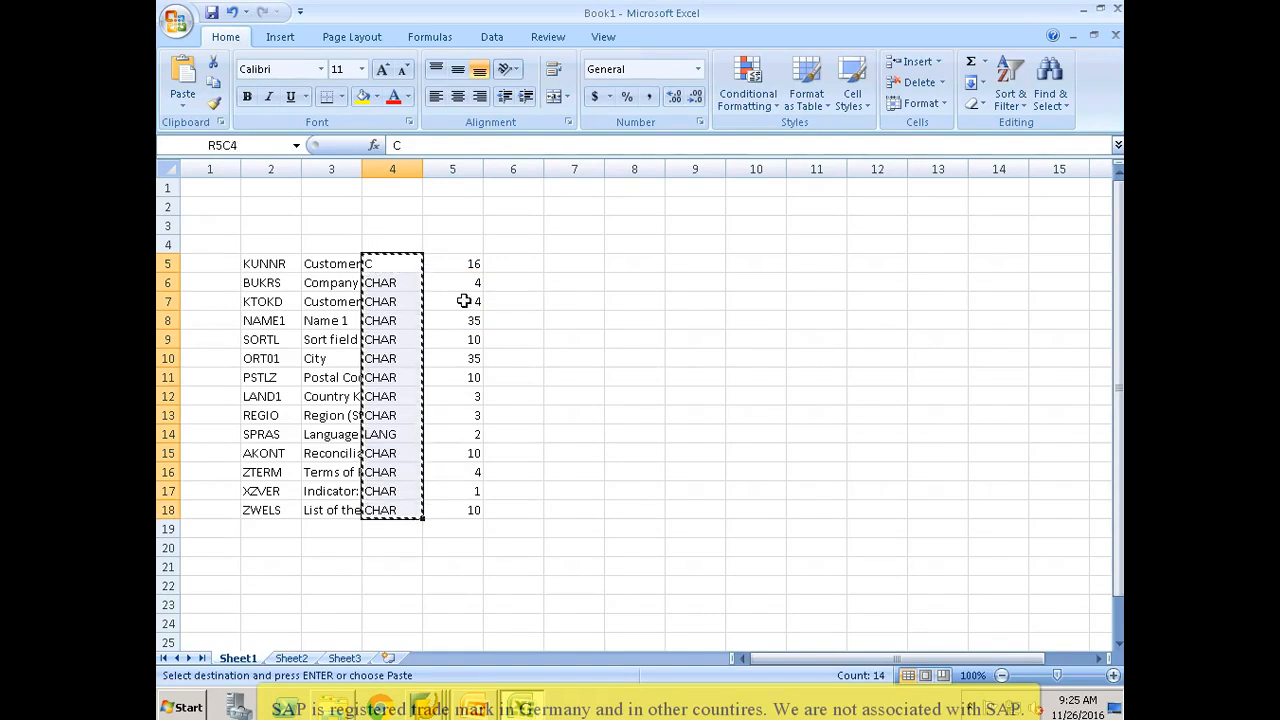
key(Escape)
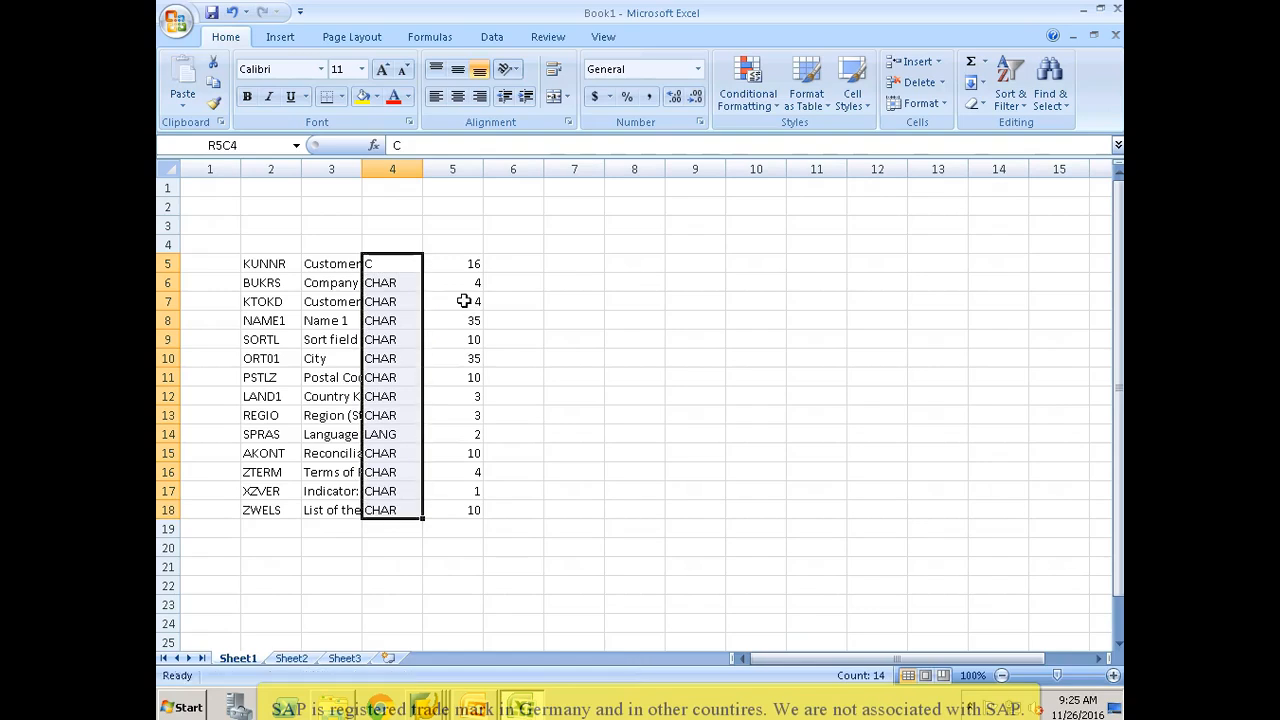
key(Left)
key(Right)
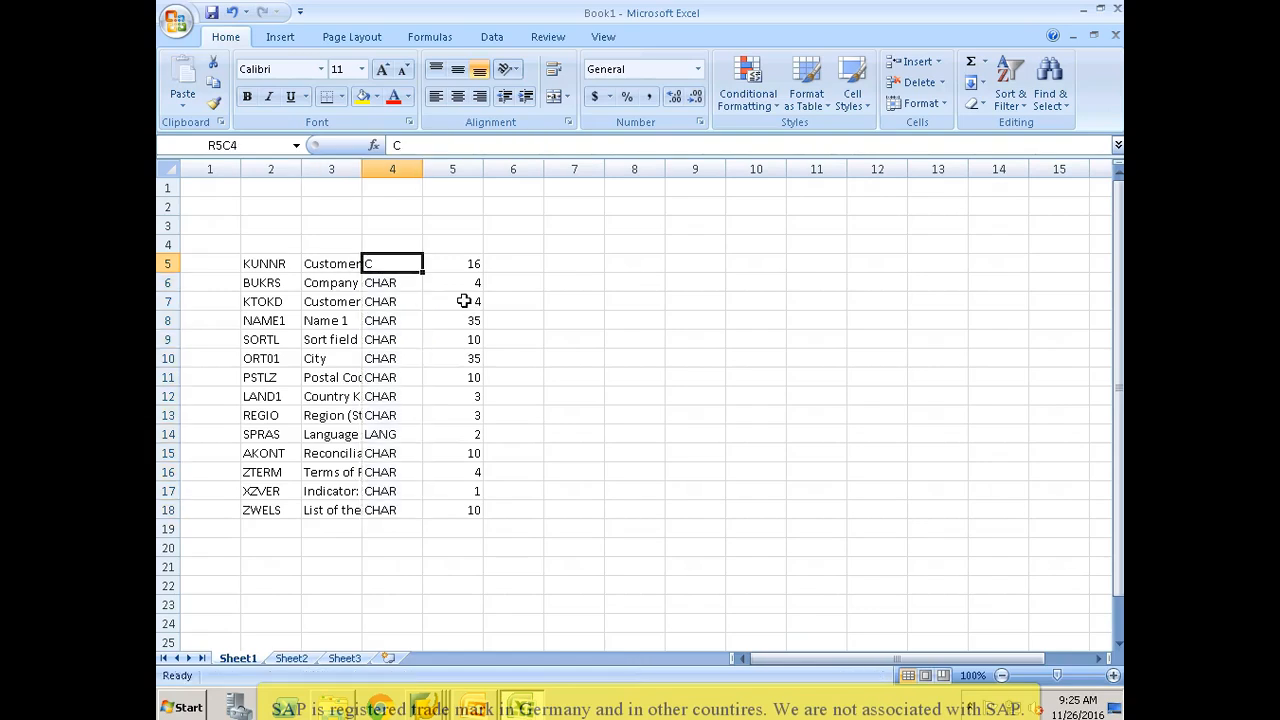
Step: Copy type C from R5C4 into the type cells of all fields down to ZWELS in row 18
key(ctrl+c)
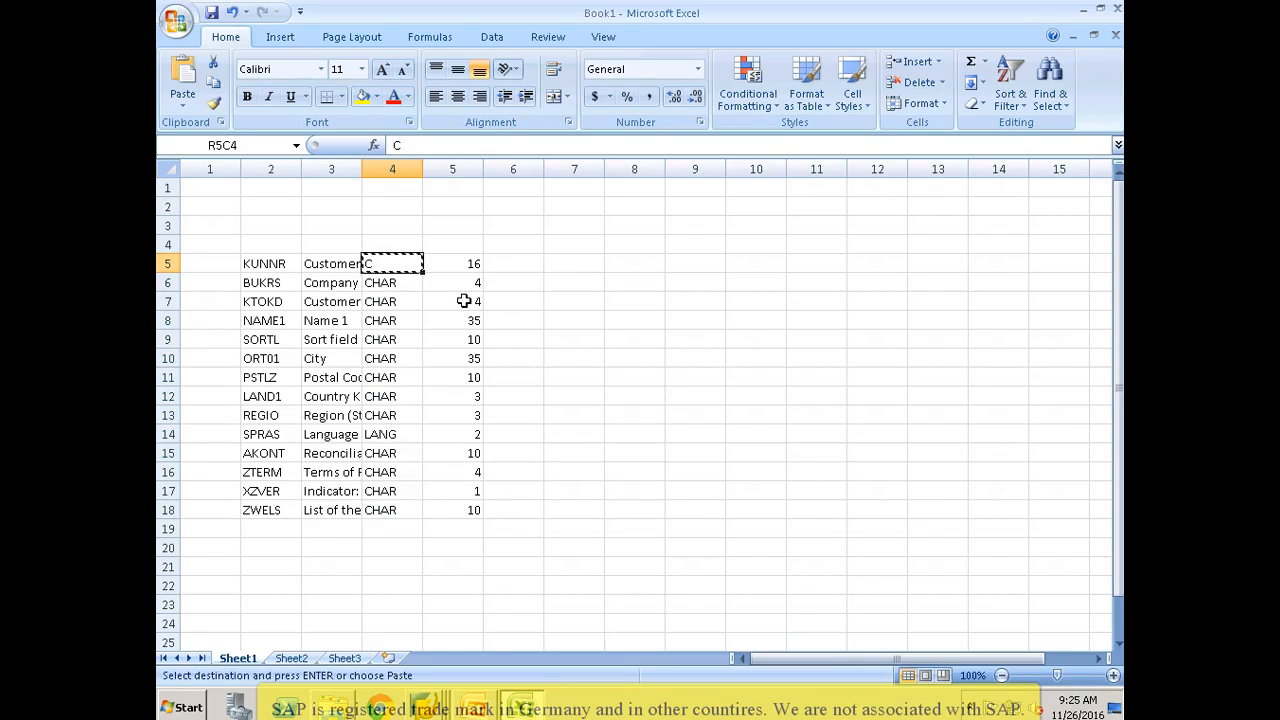
key(shift+Down)
key(shift+Down)
key(shift+Down)
key(shift+Down)
key(shift+Down)
key(shift+Down)
key(shift+Down)
key(shift+Down)
key(shift+Down)
key(shift+Down)
key(shift+Down)
key(shift+Down)
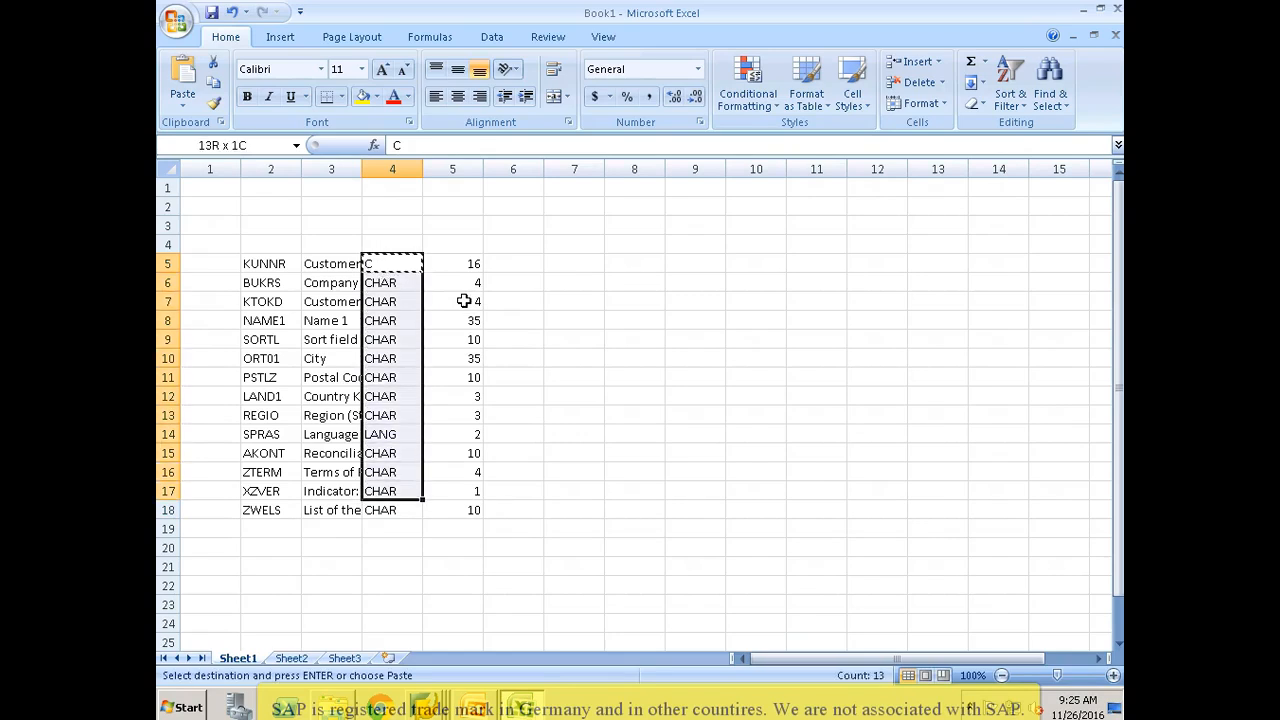
key(shift+Down)
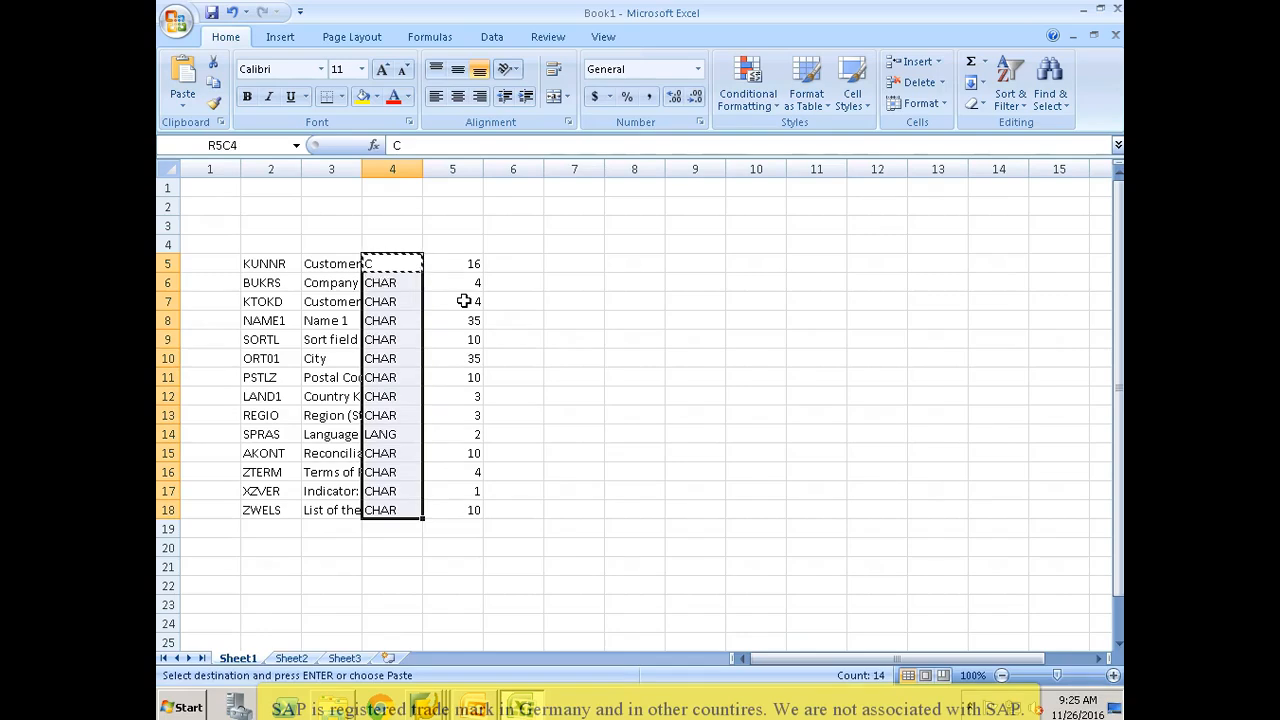
key(ctrl+v)
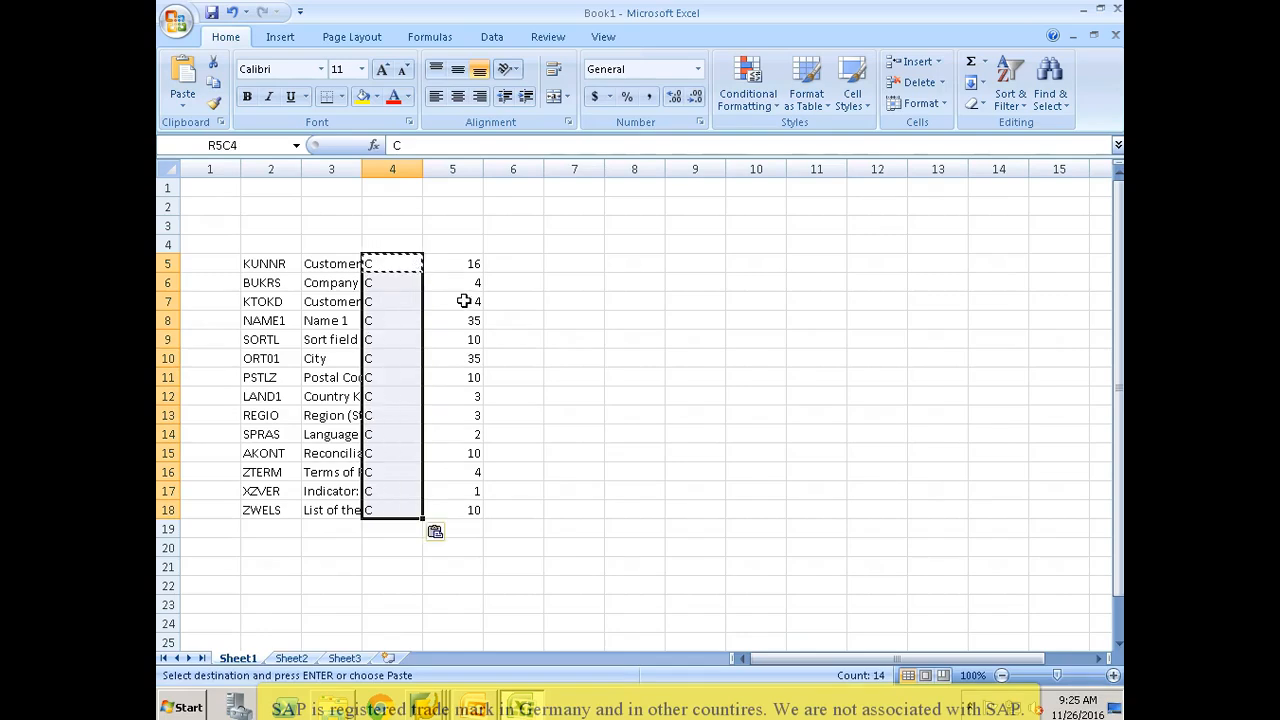
Step: Copy the types and lengths of KUNNR through ZWELS from Excel into SAP's Type and Length columns, and confirm the entries
key(shift+Right)
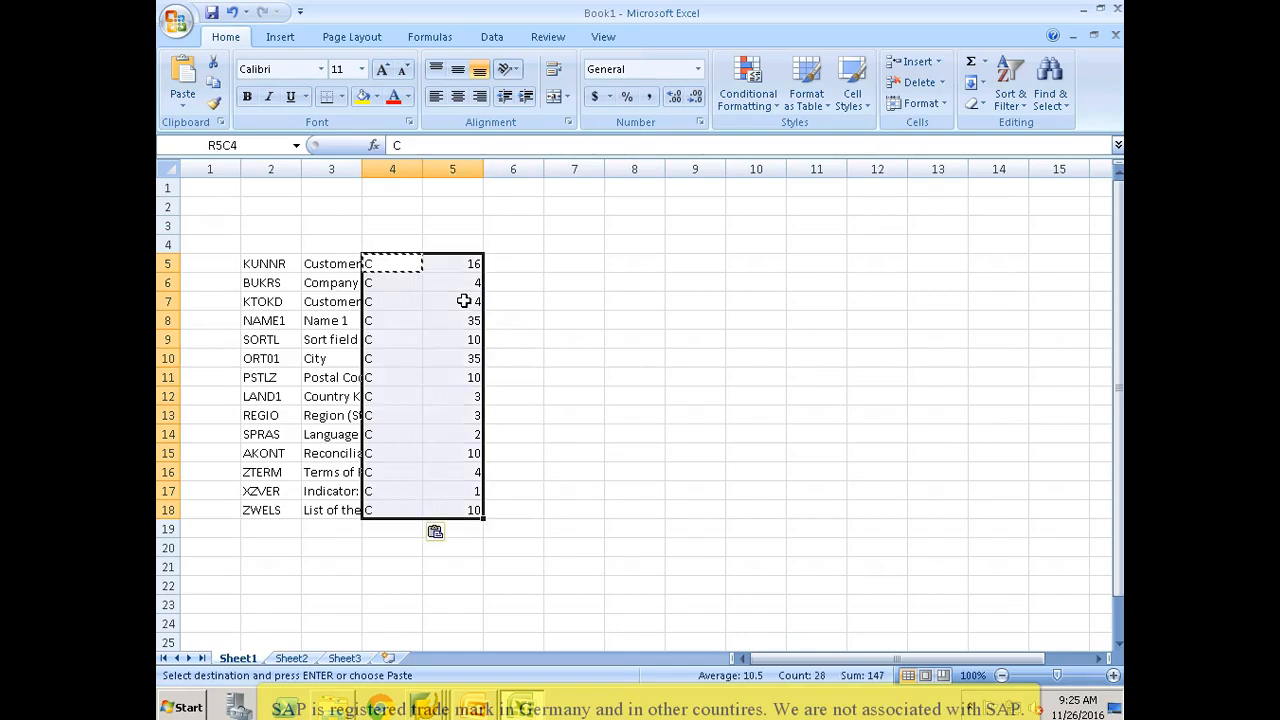
key(ctrl+c)
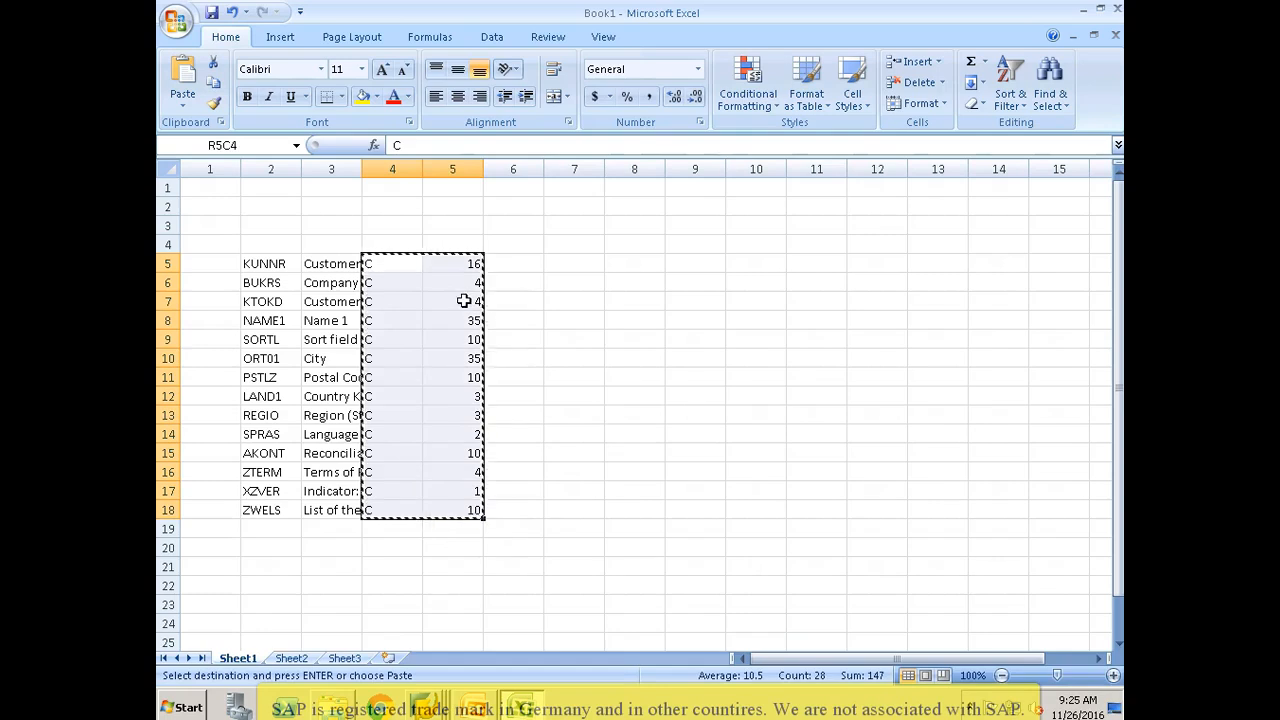
key(alt+Tab)
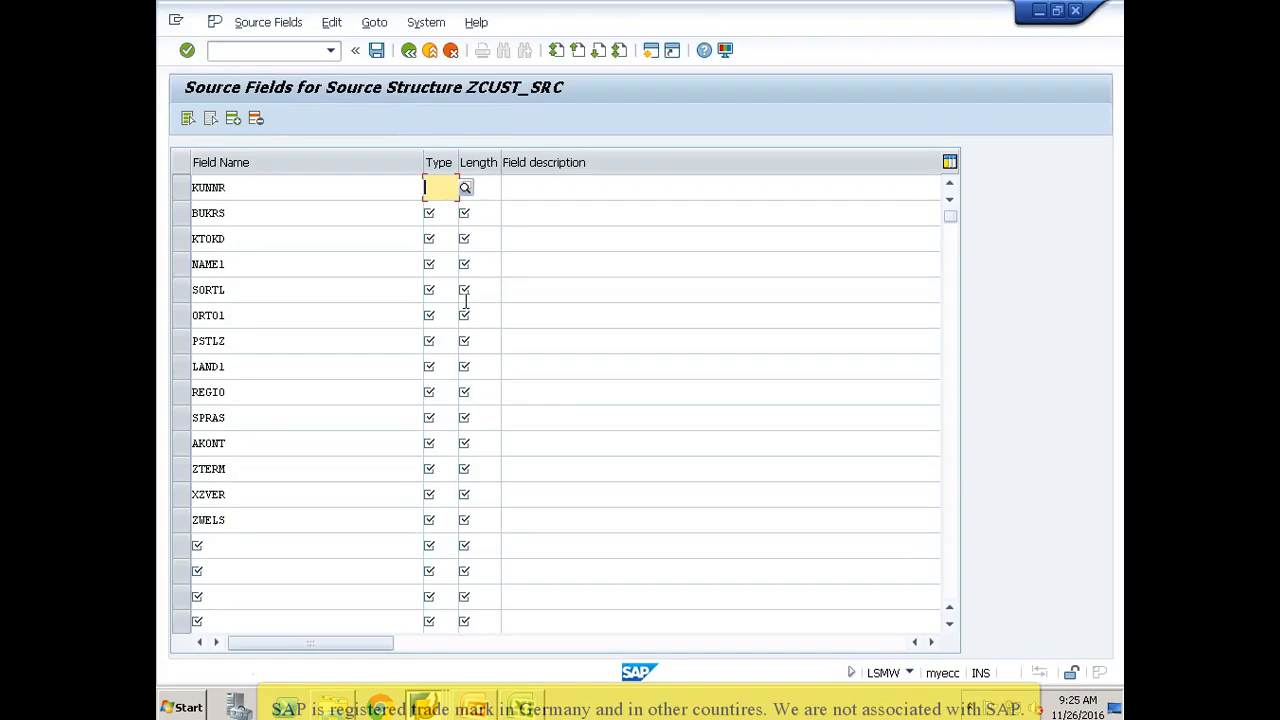
key(ctrl+v)
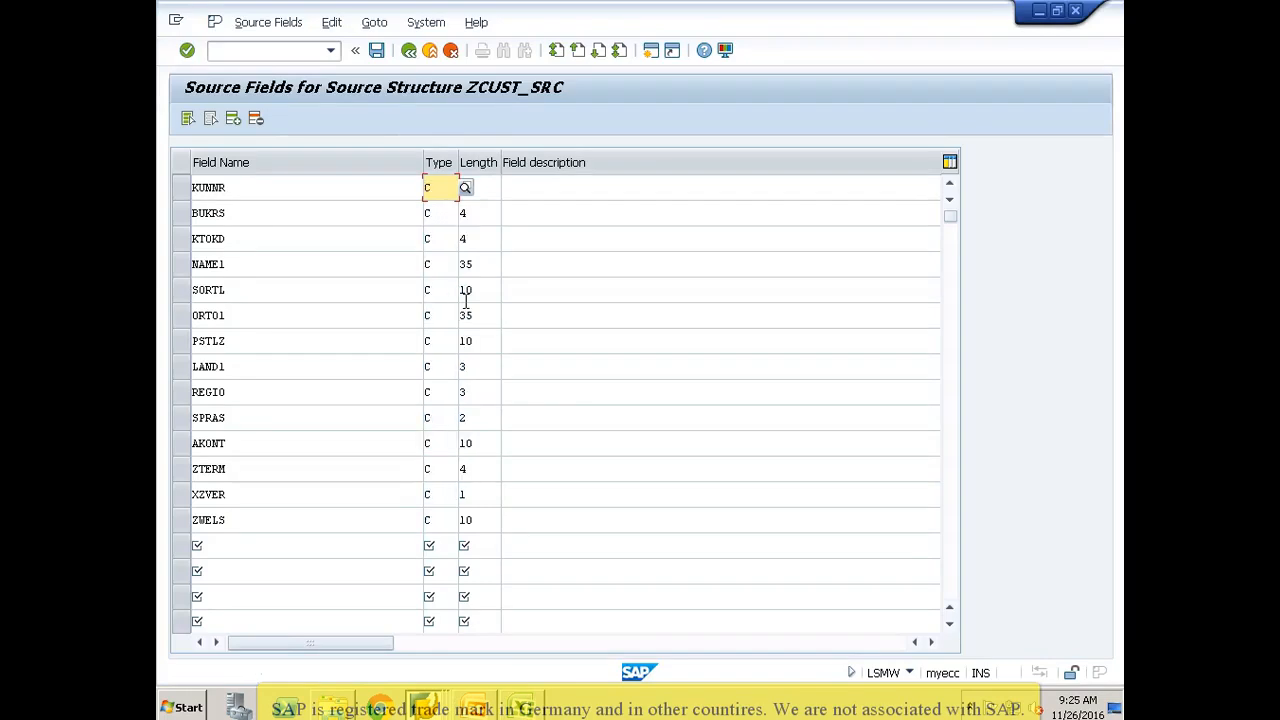
click(525, 192)
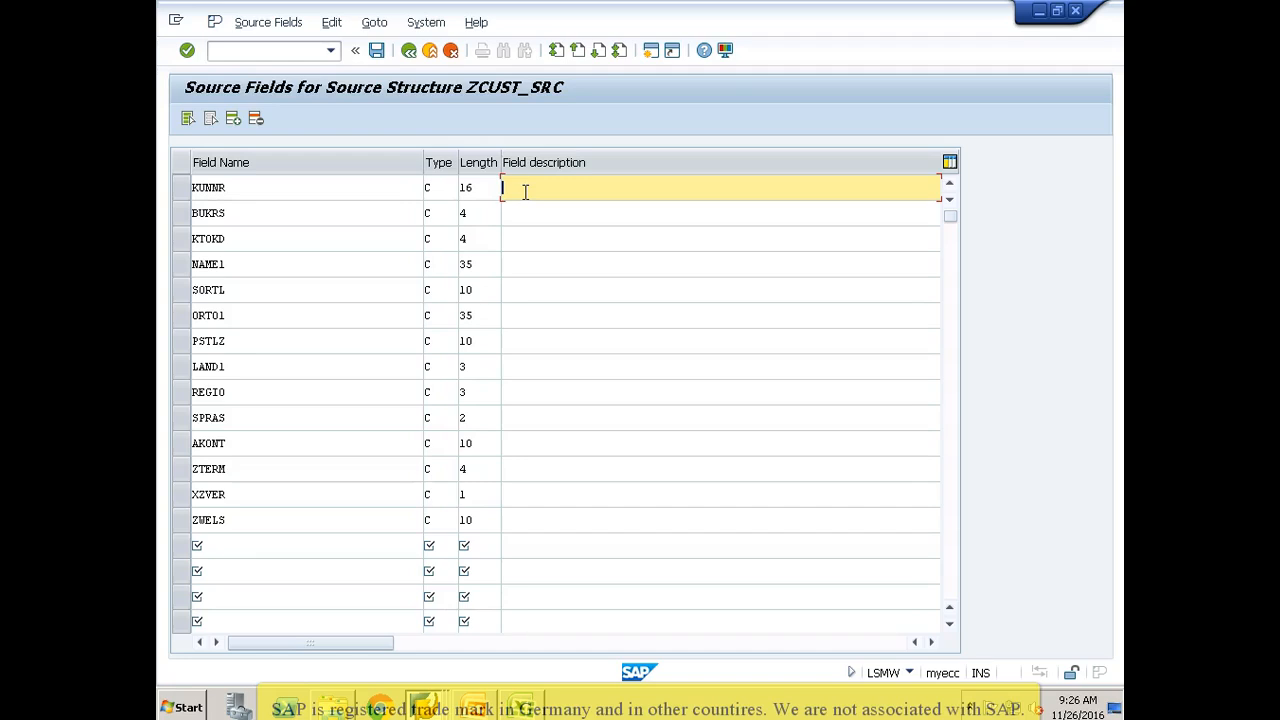
key(Return)
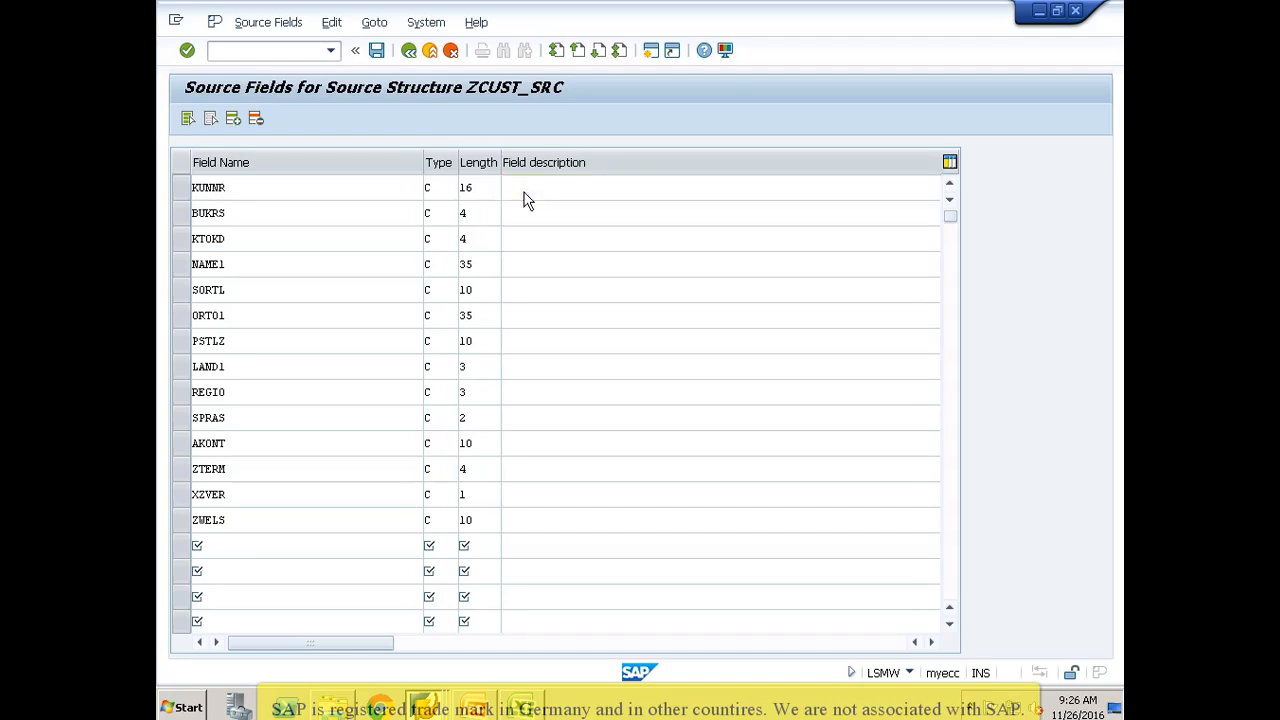
click(585, 383)
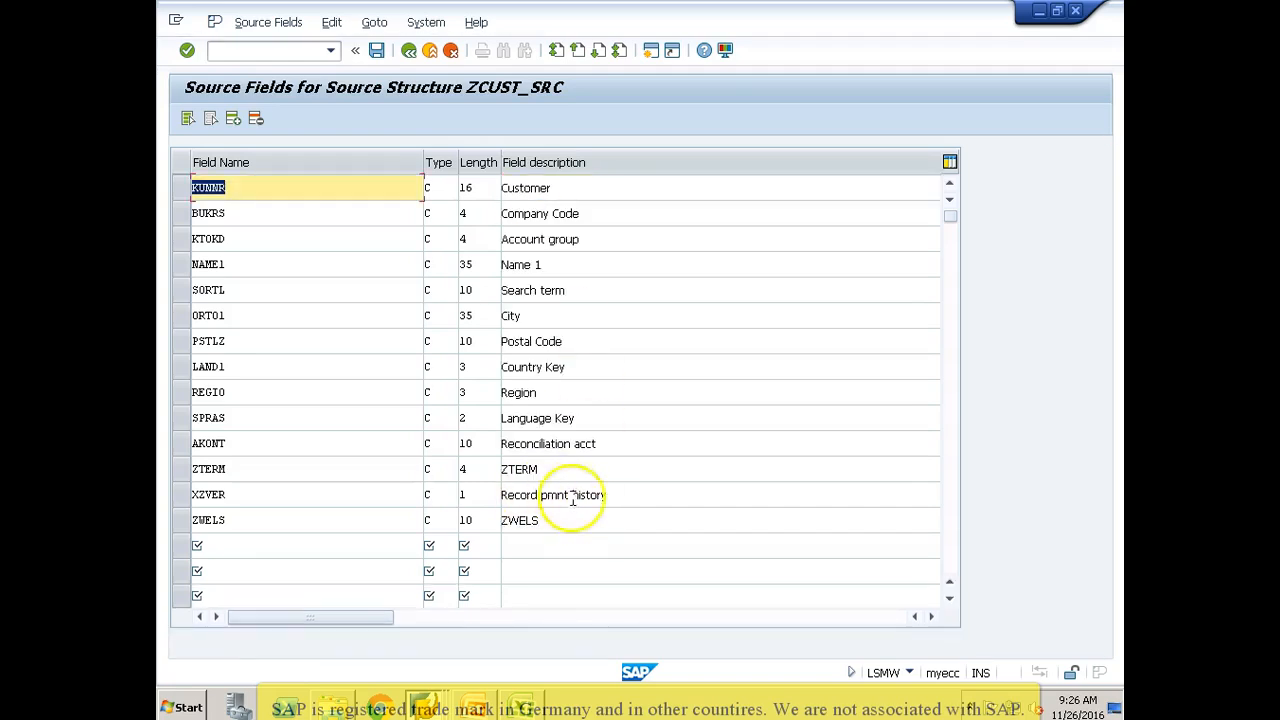
Step: Save the source fields of ZCUST_SRC and return to the LSMW process step list
click(552, 472)
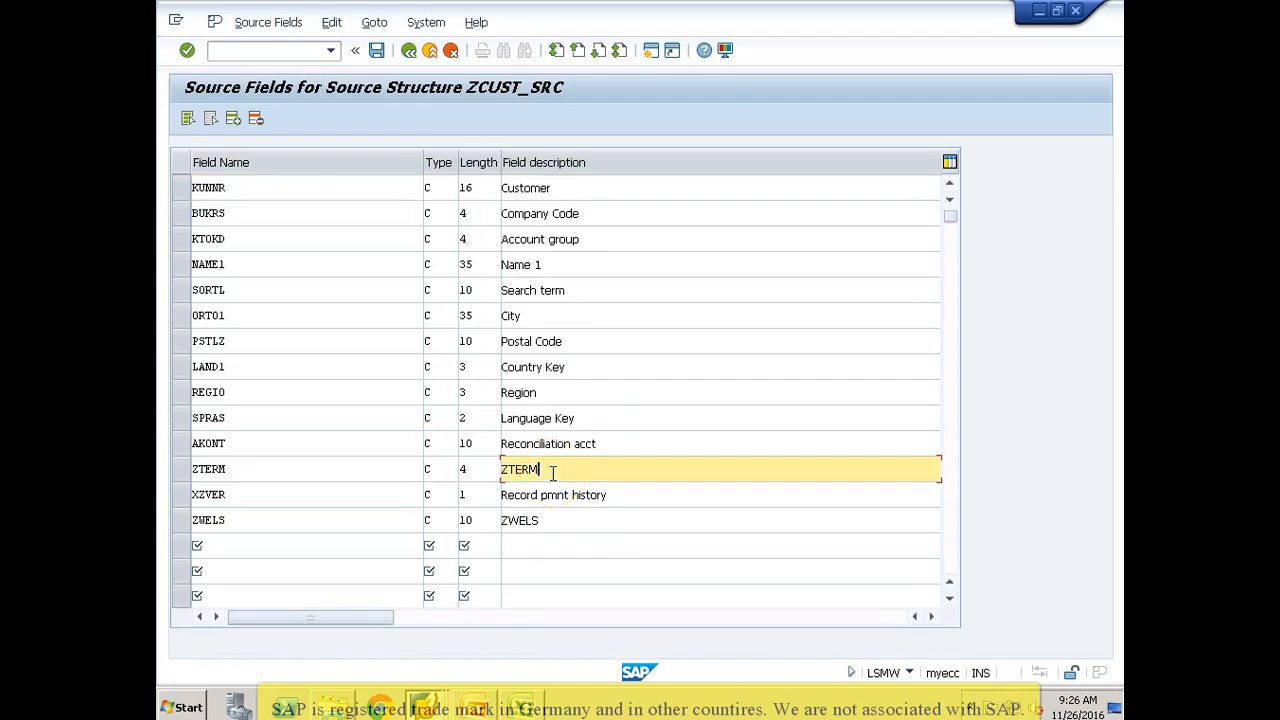
click(372, 479)
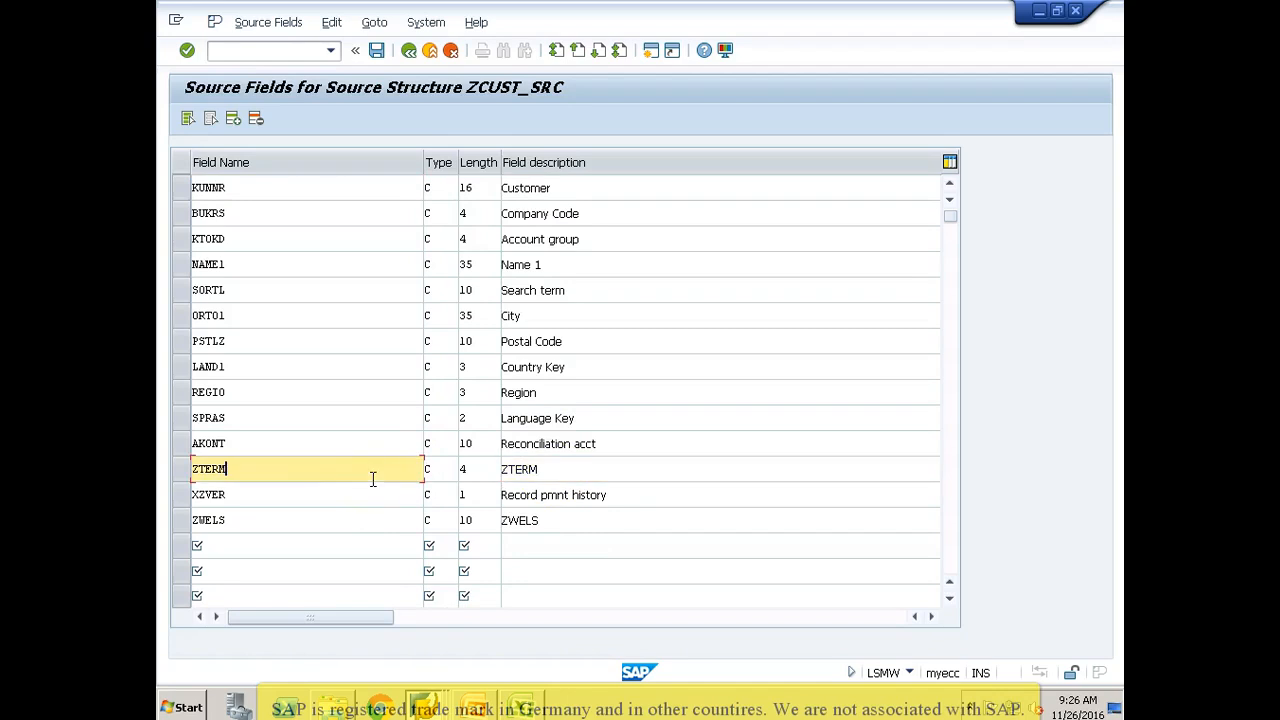
click(548, 475)
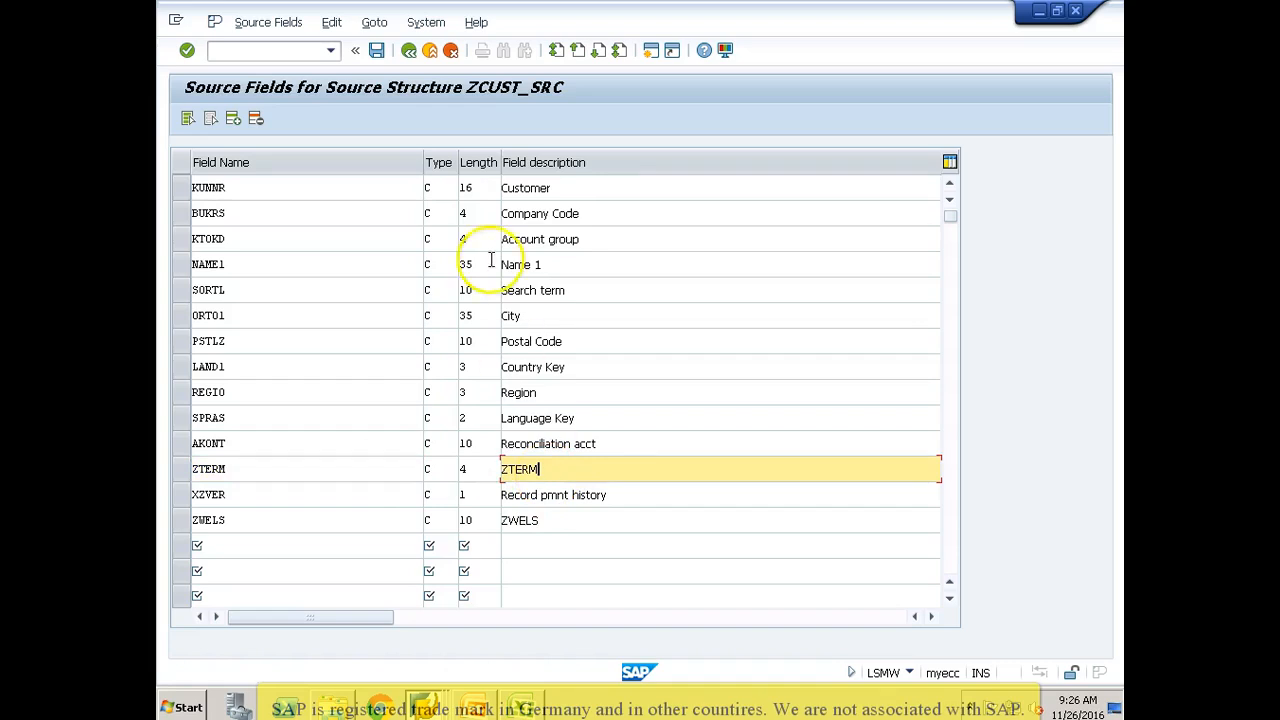
click(378, 52)
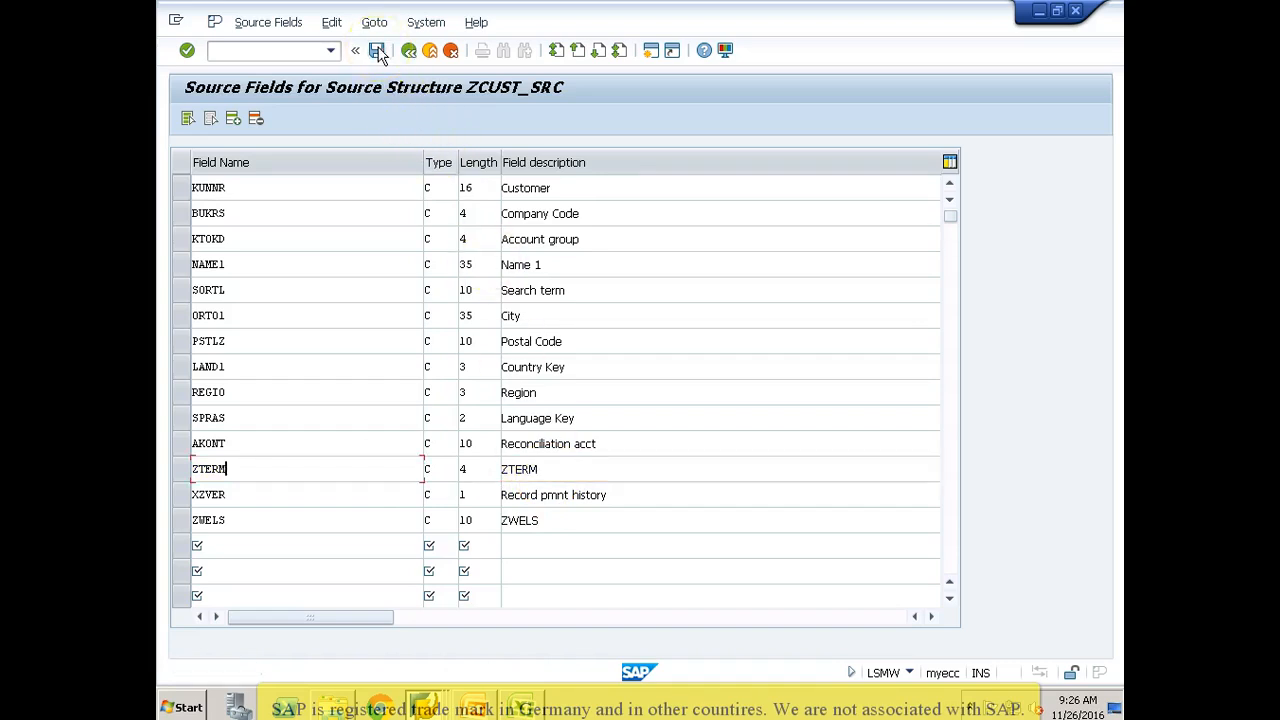
click(408, 52)
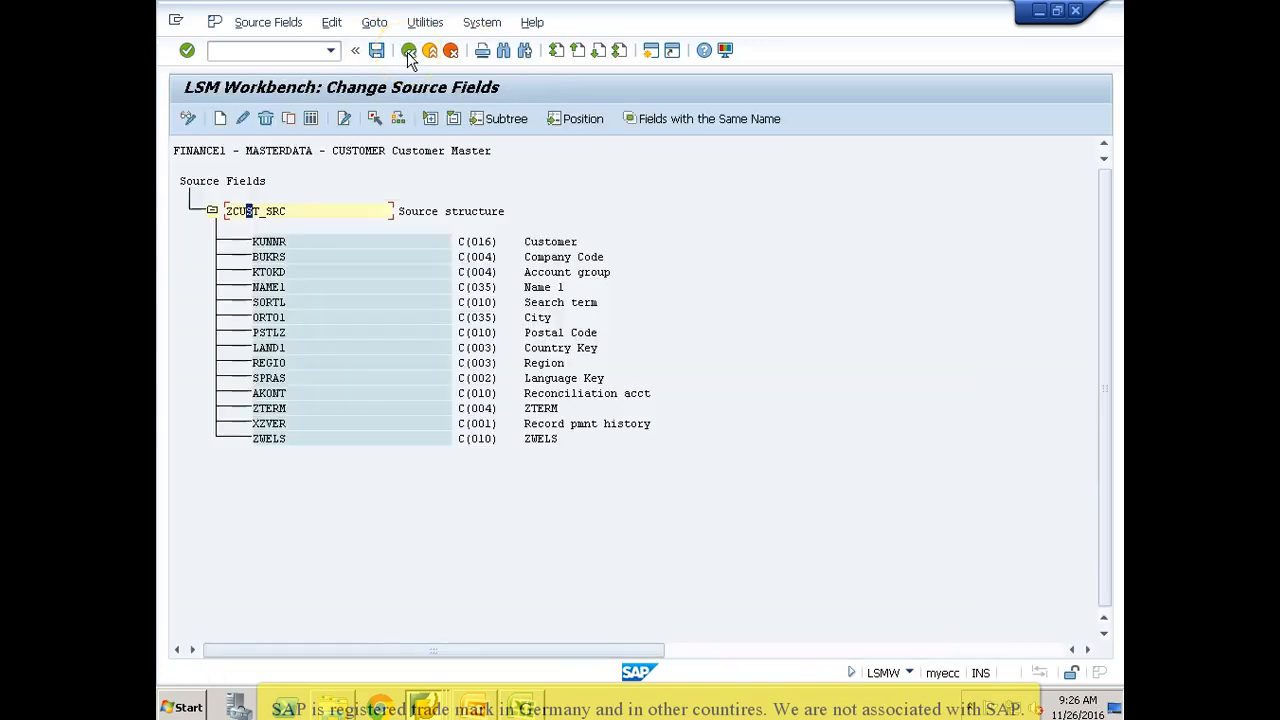
click(378, 52)
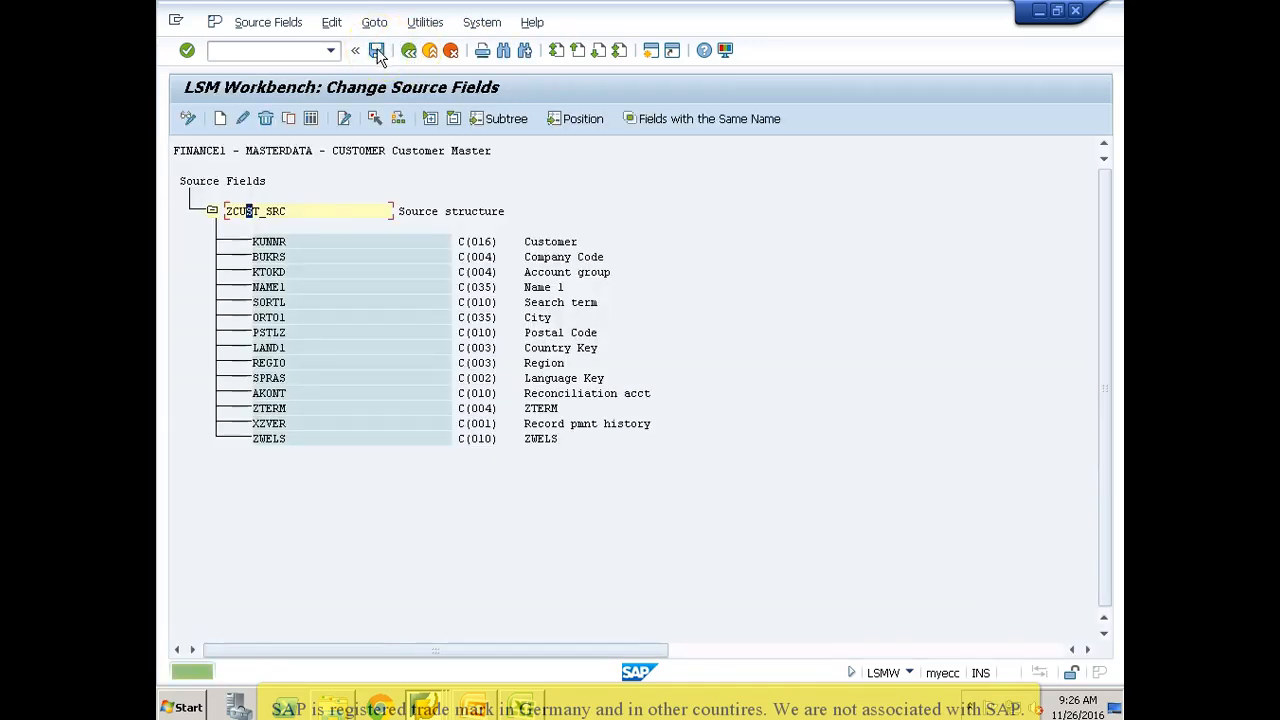
click(281, 244)
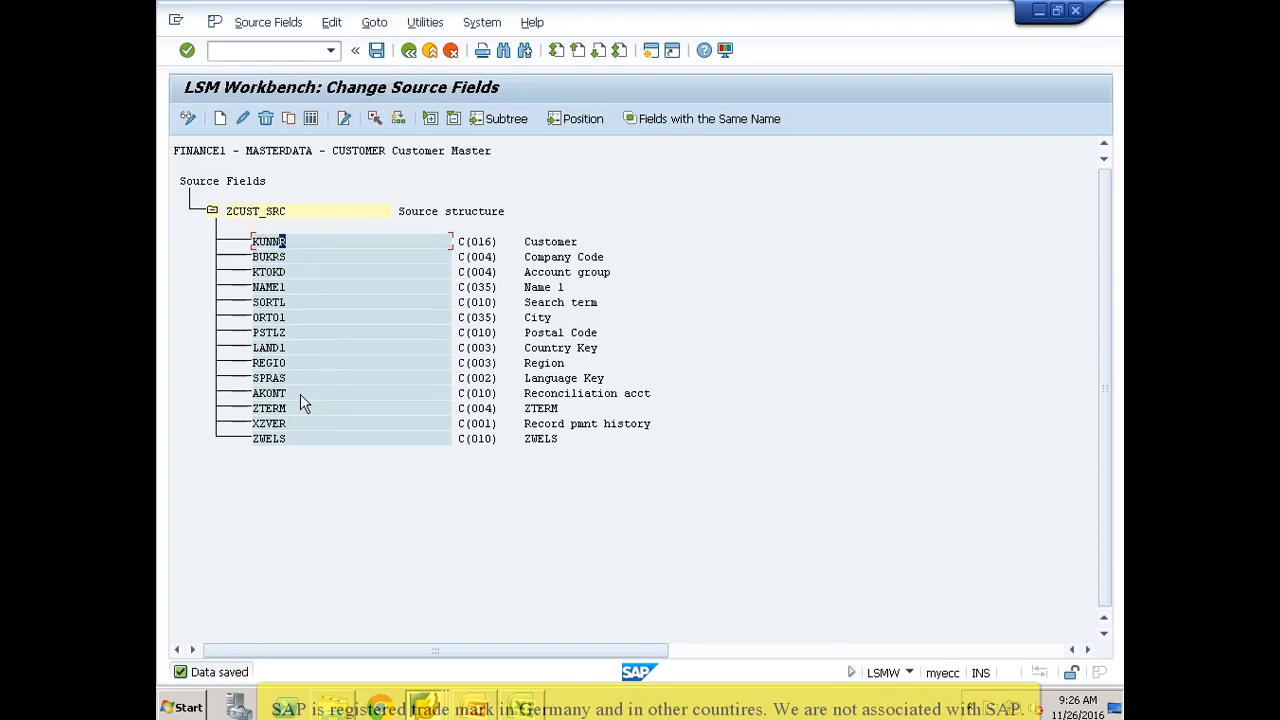
click(277, 257)
click(376, 50)
click(408, 50)
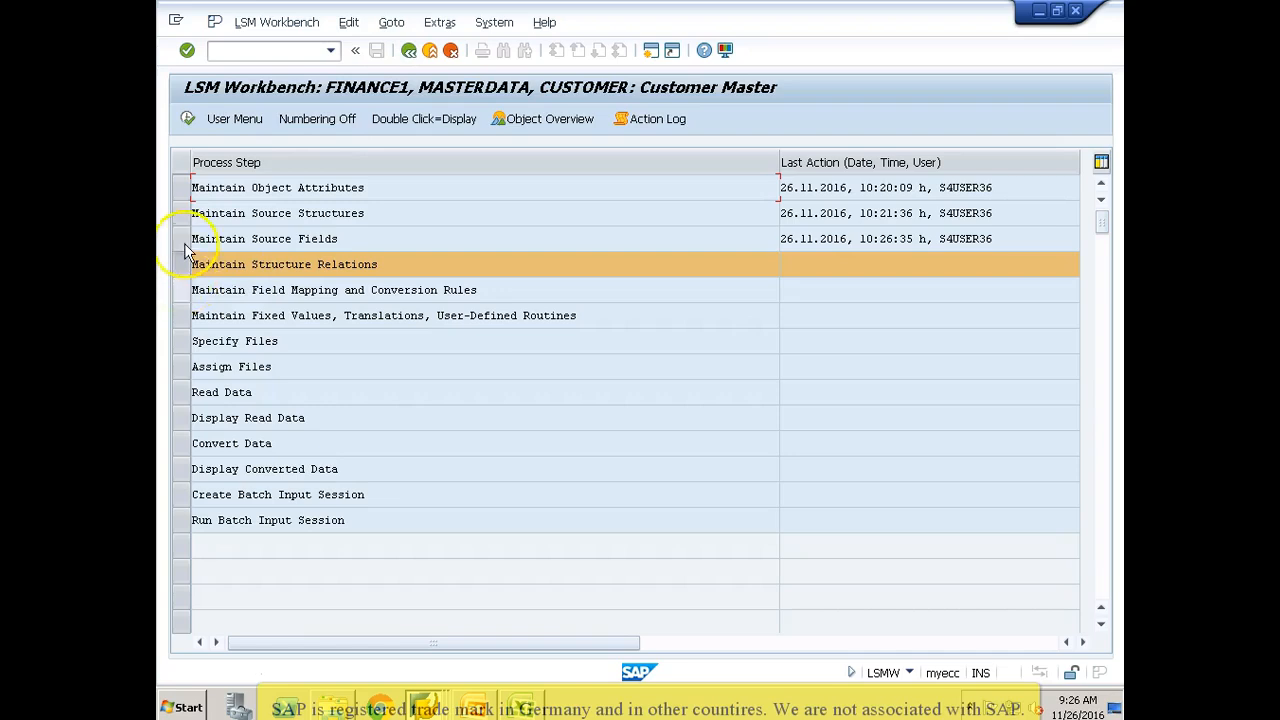
Step: Open Maintain Structure Relations in change mode and select the target structure ZCUST1
click(188, 114)
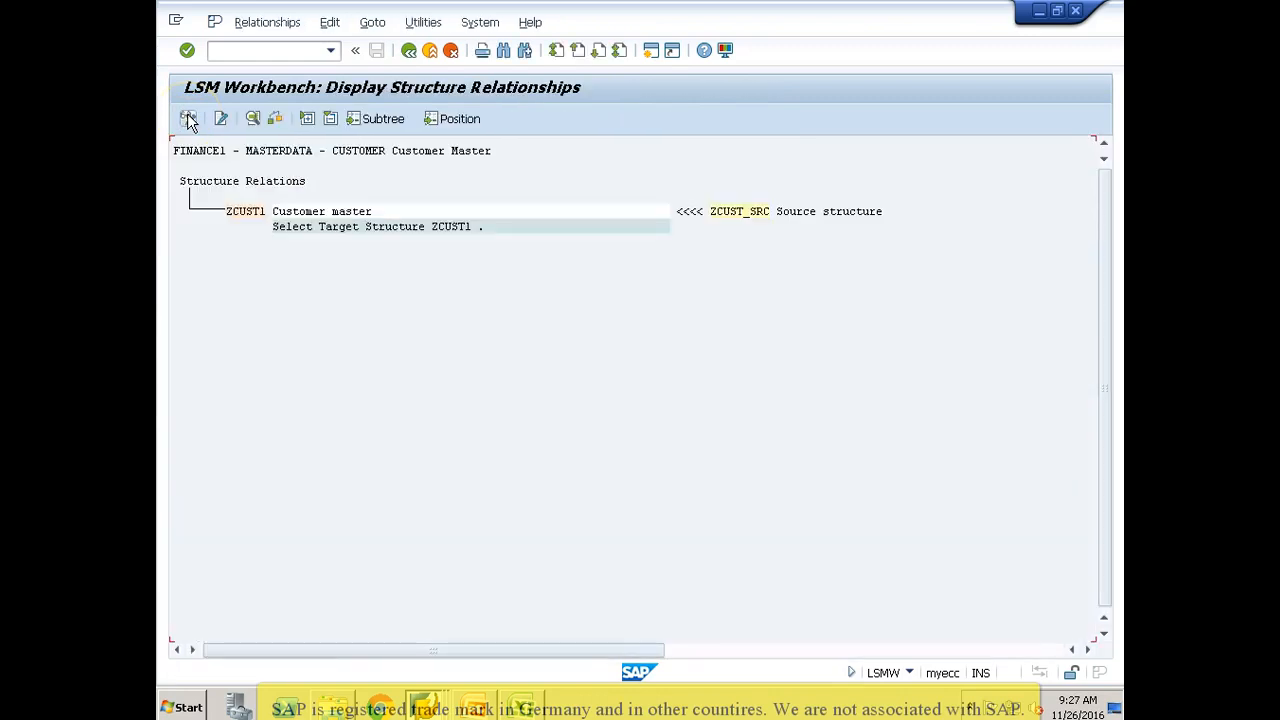
click(188, 118)
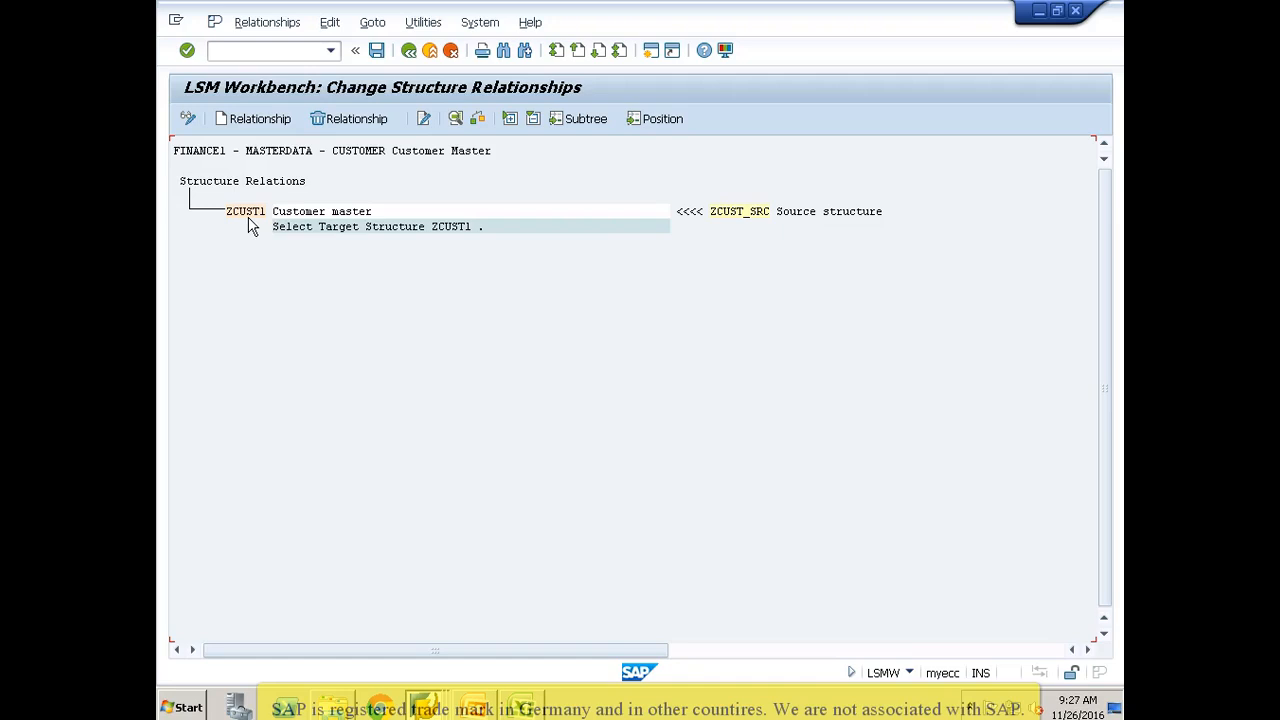
click(242, 211)
click(262, 216)
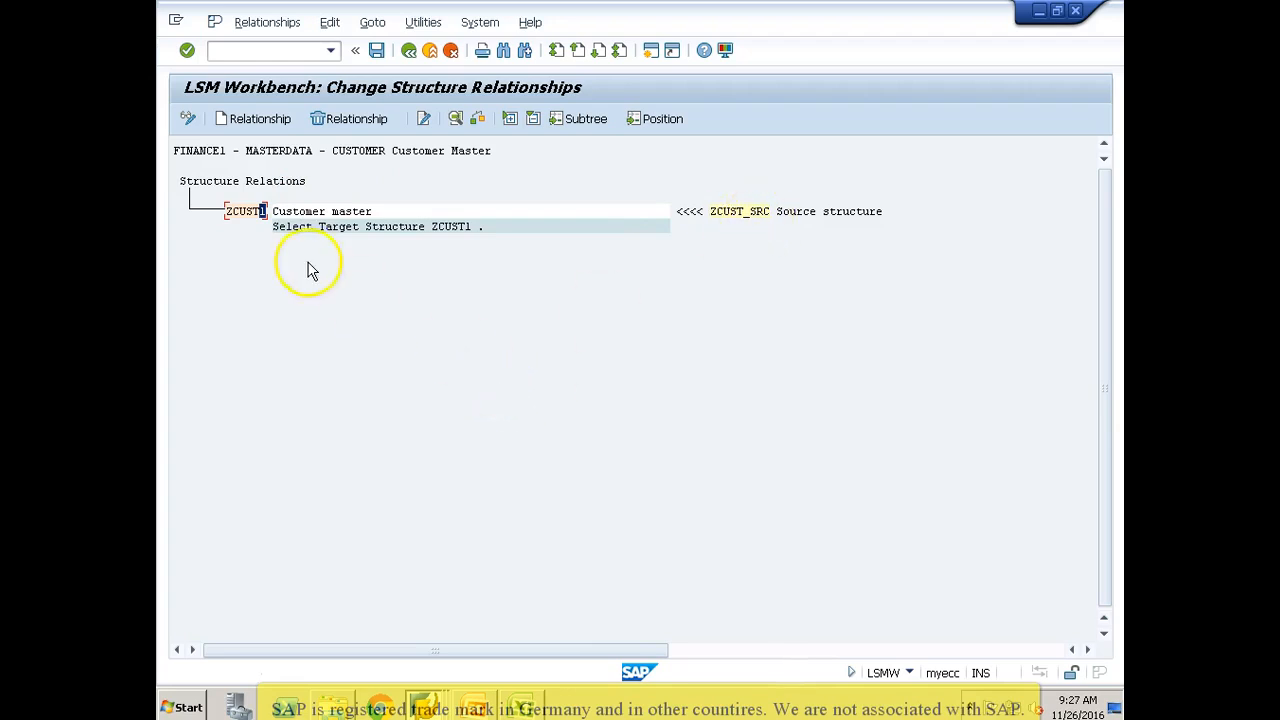
Step: Try to create a relationship for ZCUST1, and save the structure relations before returning to the process step list
click(268, 119)
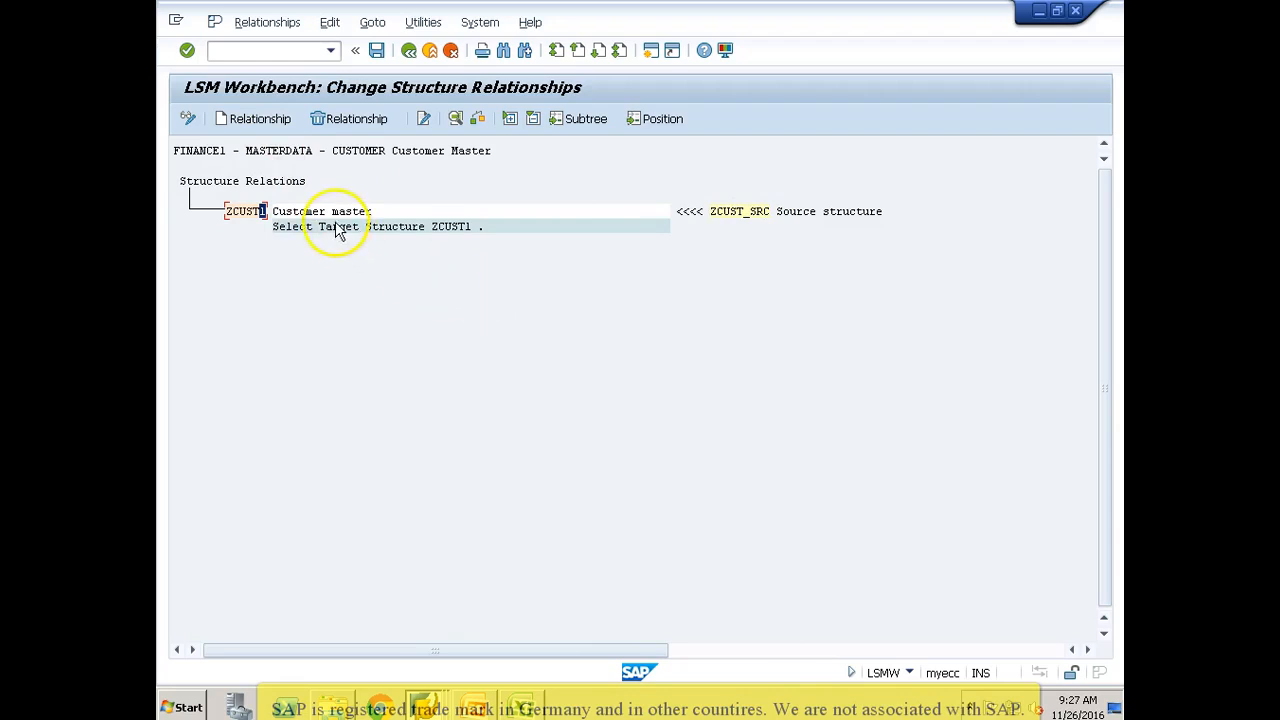
click(264, 118)
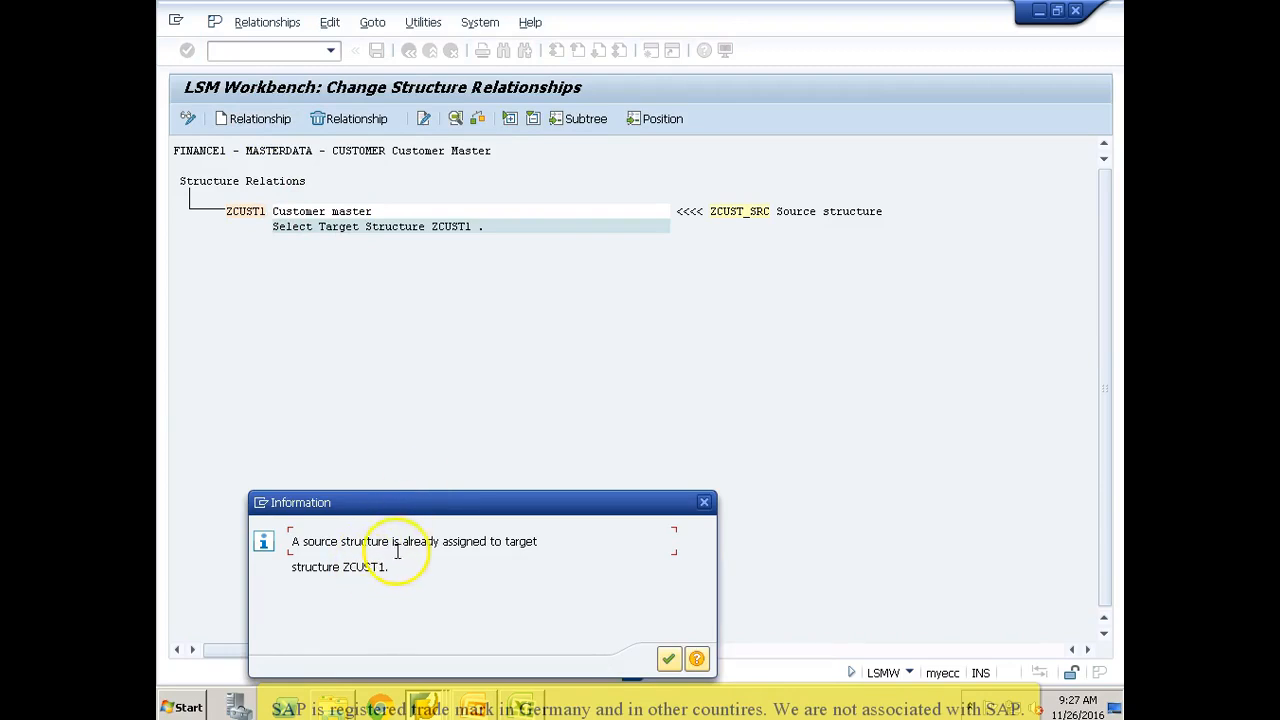
click(668, 660)
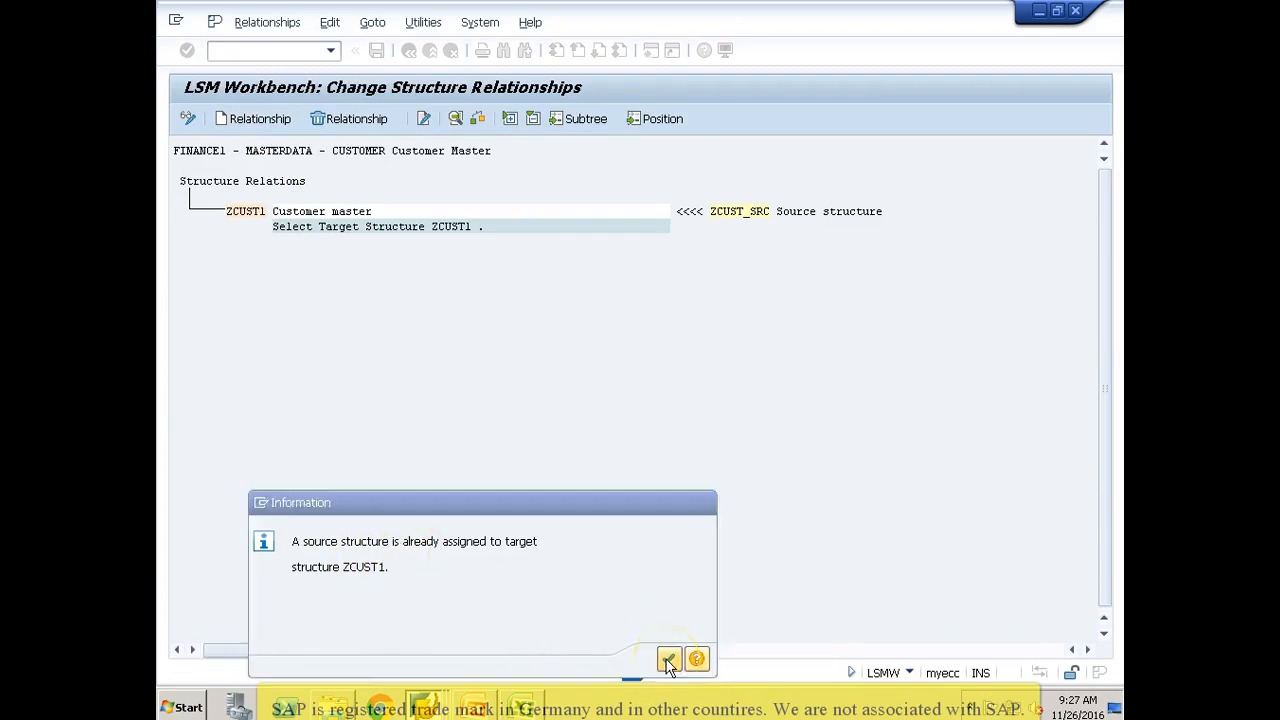
click(377, 53)
click(408, 50)
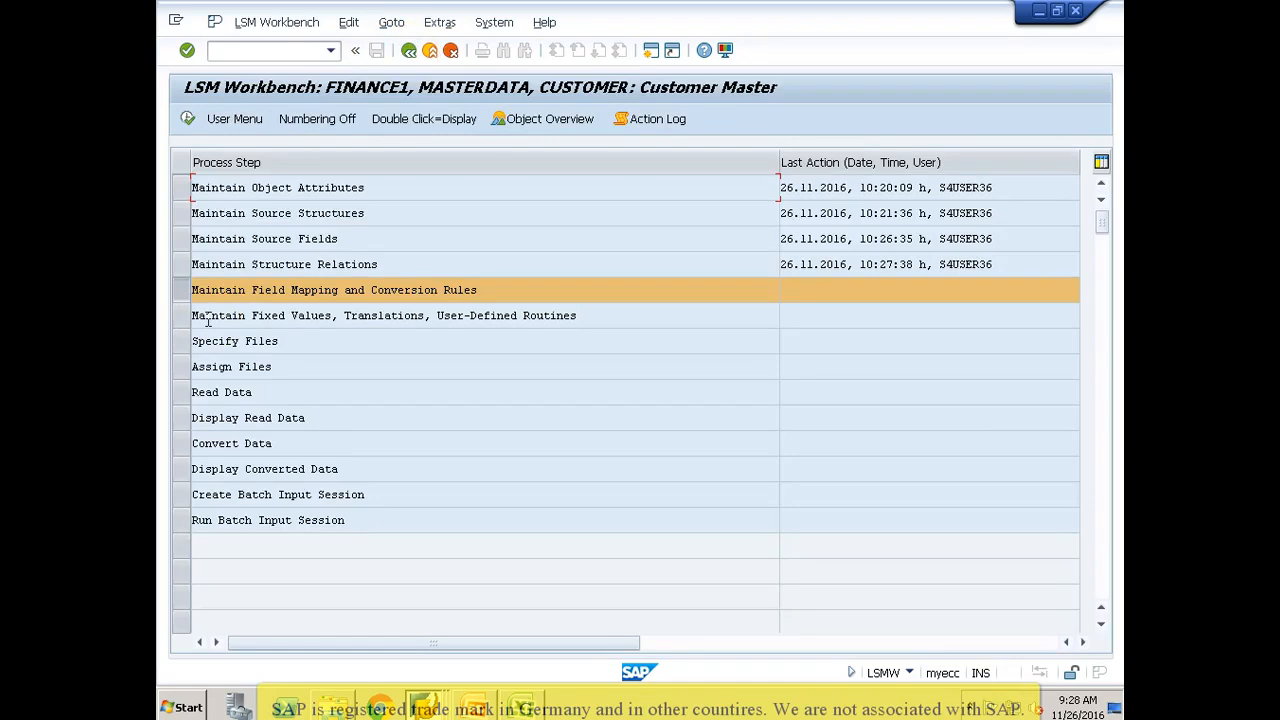
Step: Open field mapping and conversion rules in change mode, and assign source field ZCUST_SRC-KUNNR to target field KUNNR
click(187, 118)
click(187, 118)
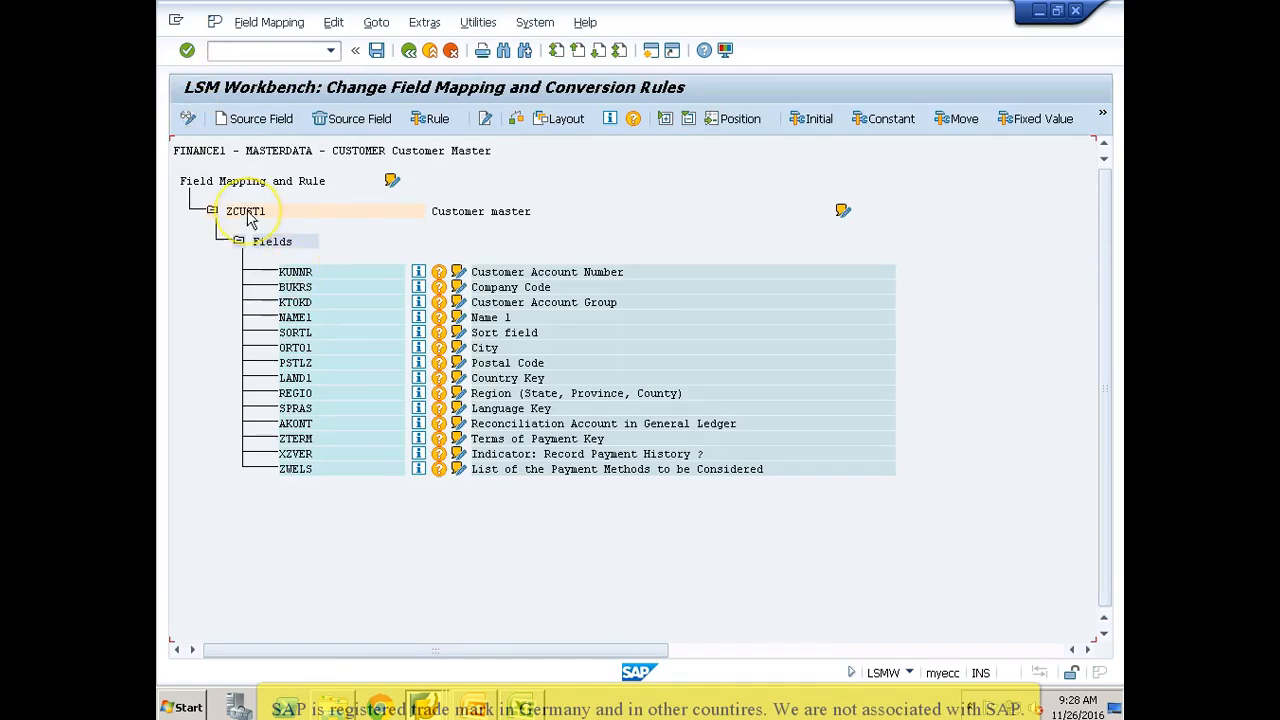
click(295, 274)
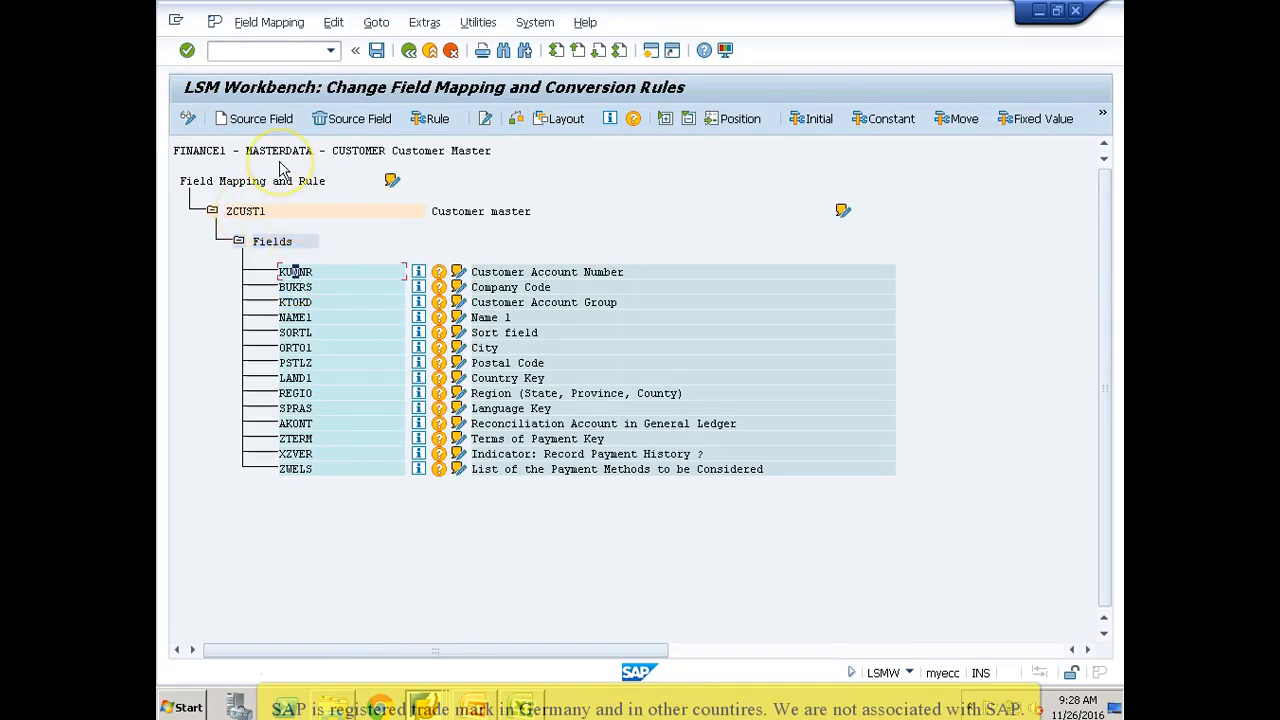
click(262, 119)
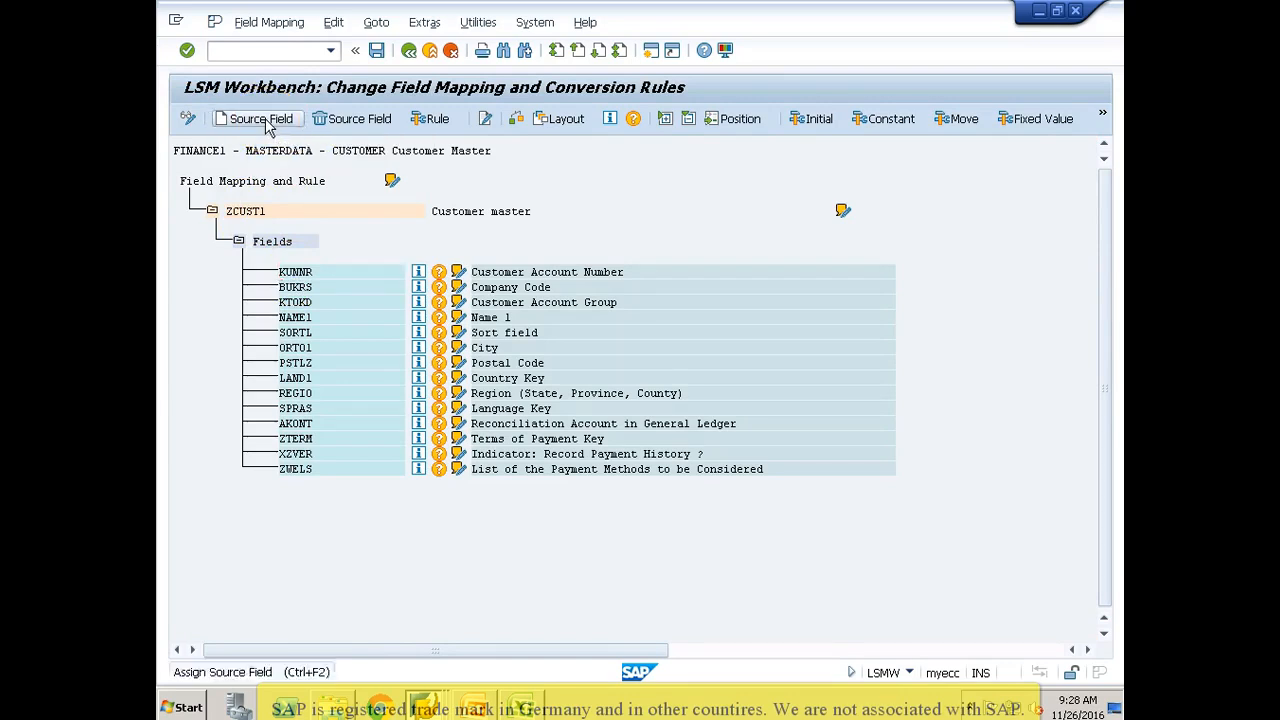
click(365, 255)
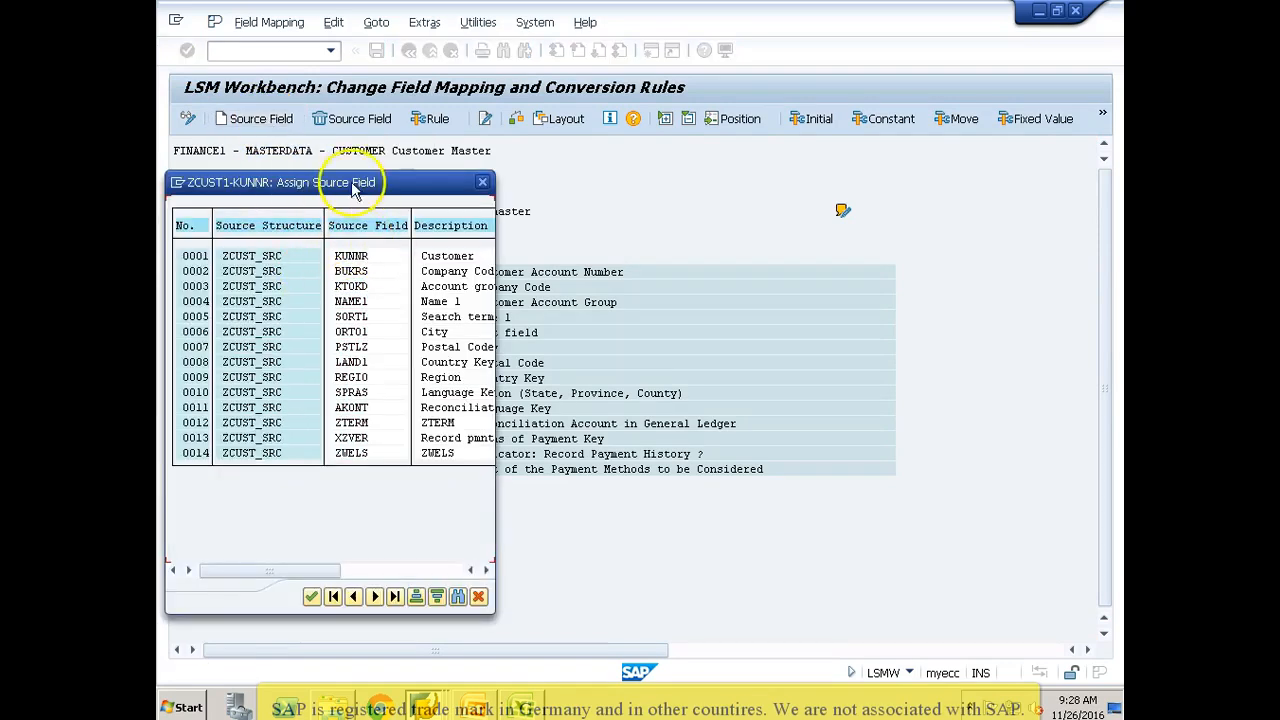
drag(470, 180, 729, 183)
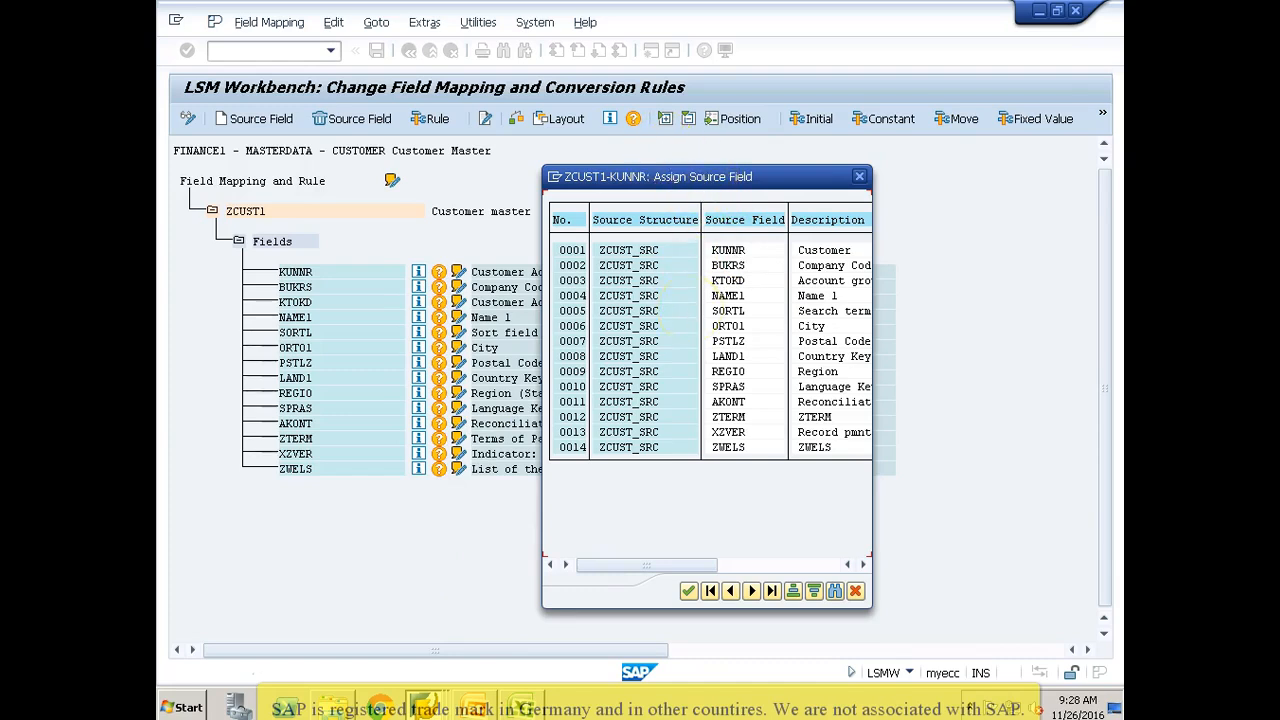
mouse_move(620, 3)
click(856, 592)
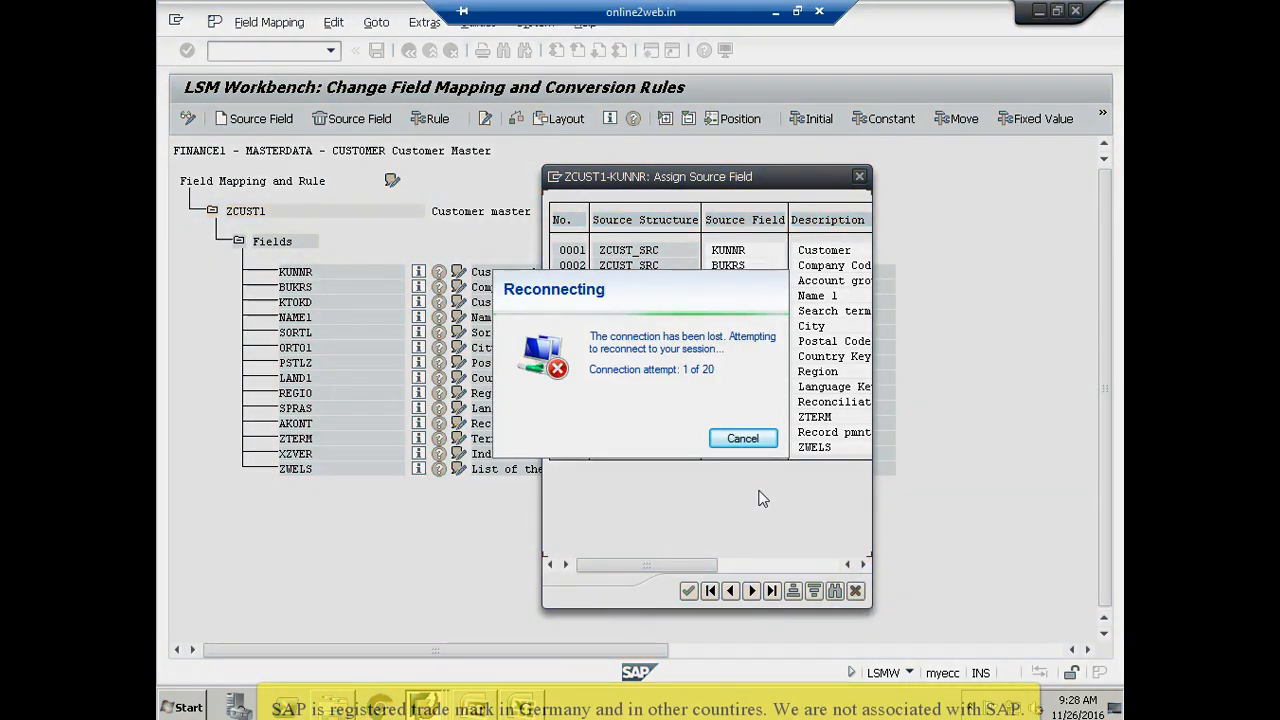
click(360, 655)
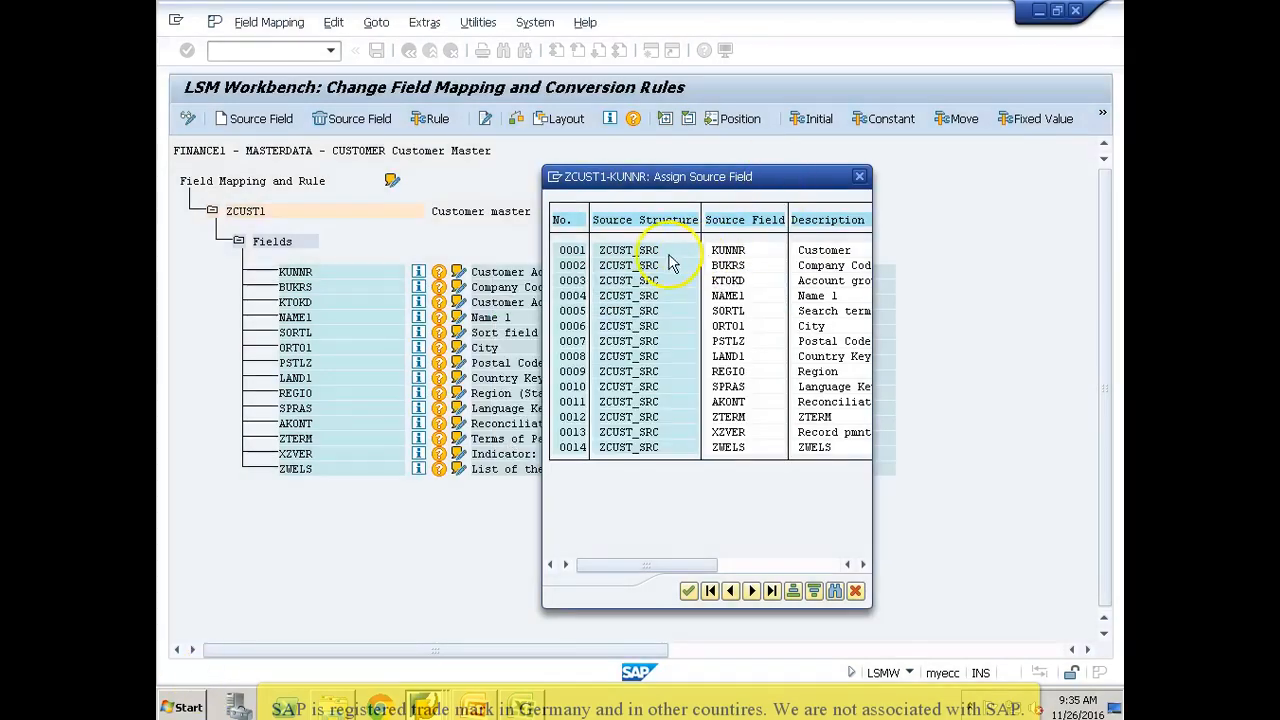
click(668, 255)
double_click(668, 255)
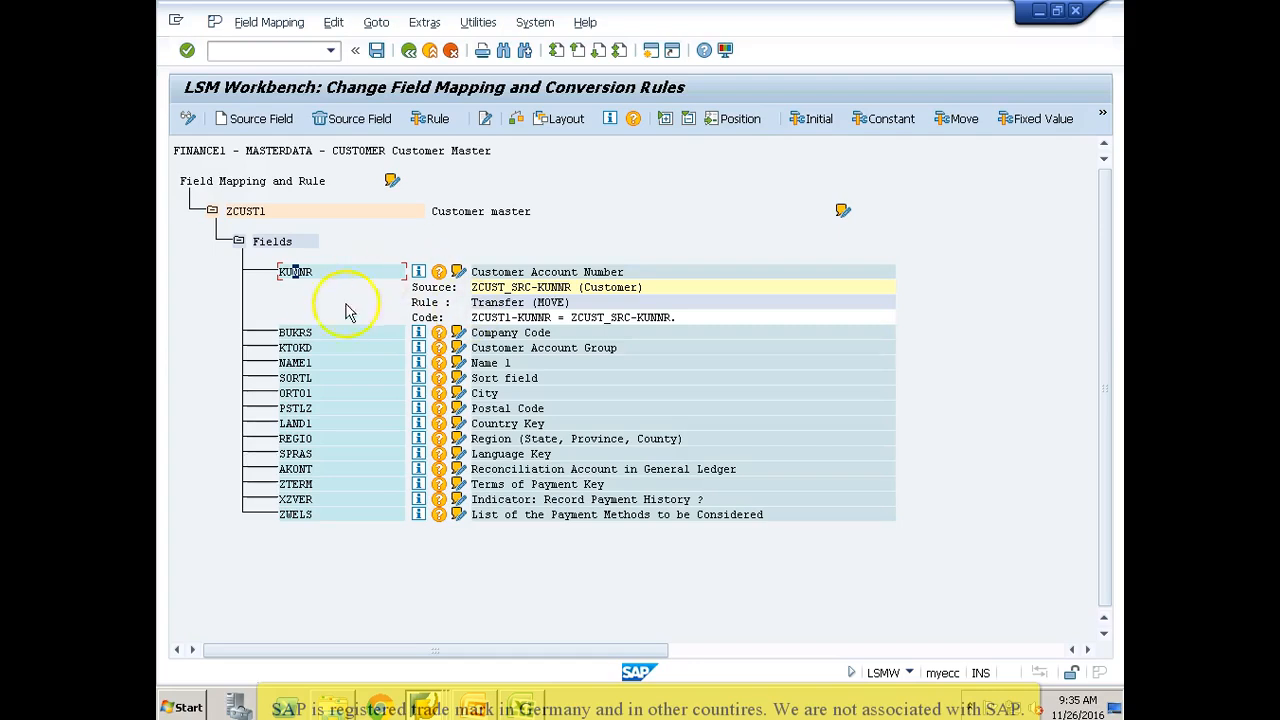
Step: Start auto-field mapping from KUNNR onward, matching fields with the same name, using only the Transfer (MOVE) rule with confirmation
click(321, 334)
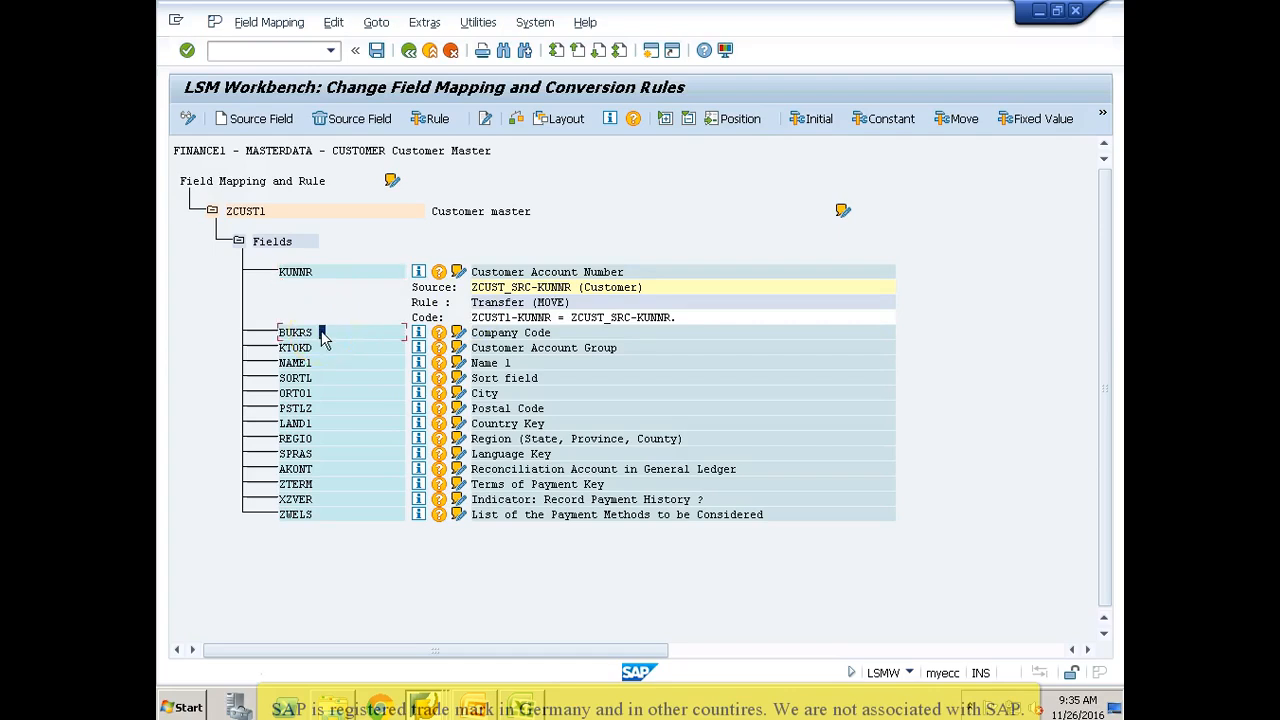
click(301, 273)
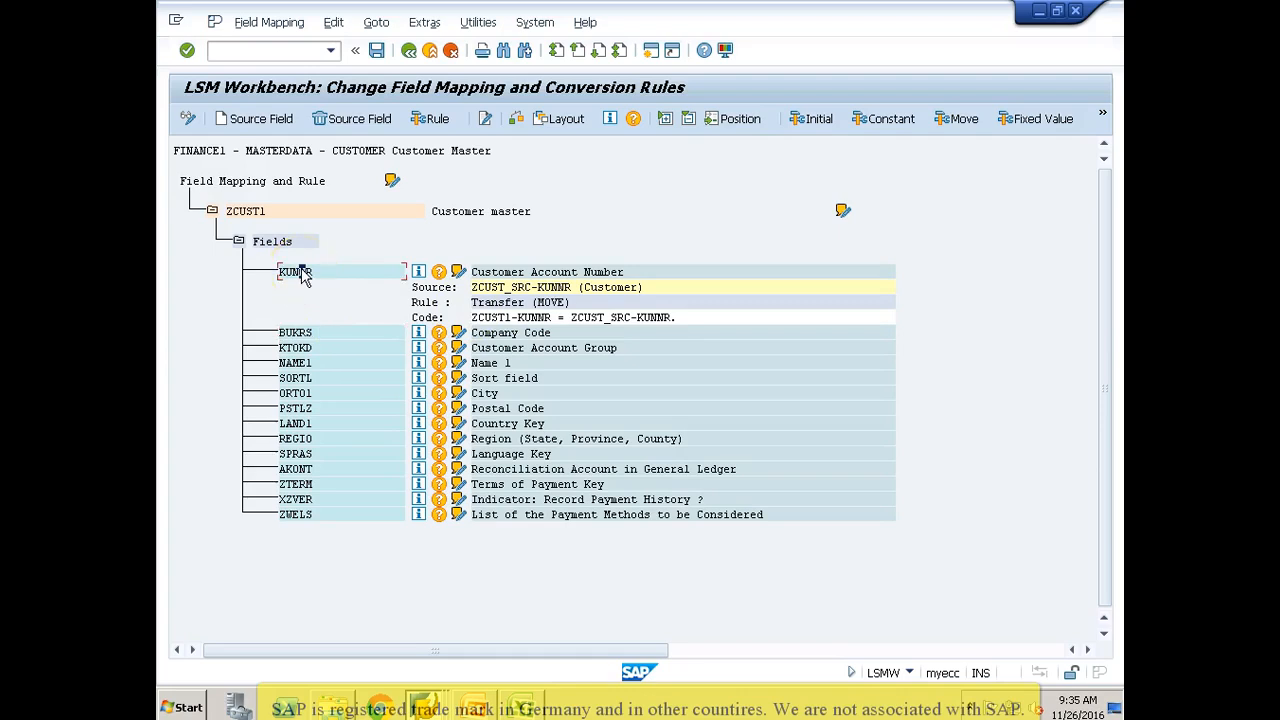
click(417, 28)
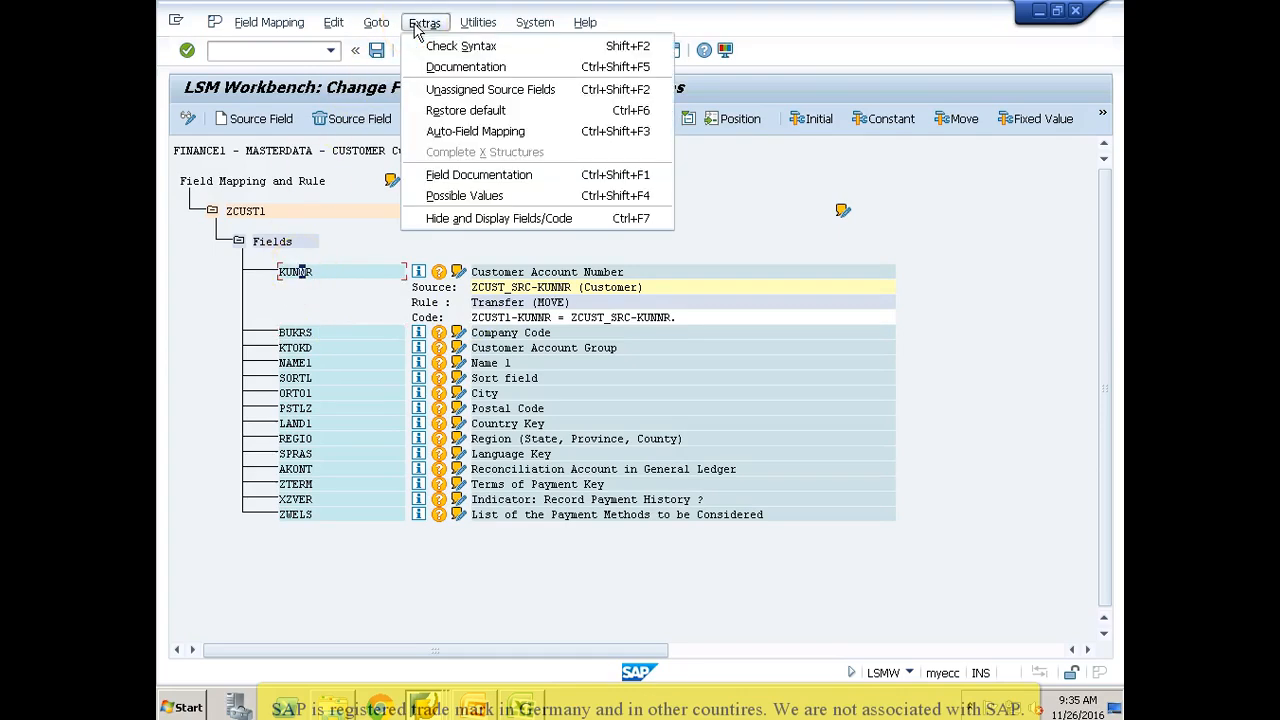
click(460, 138)
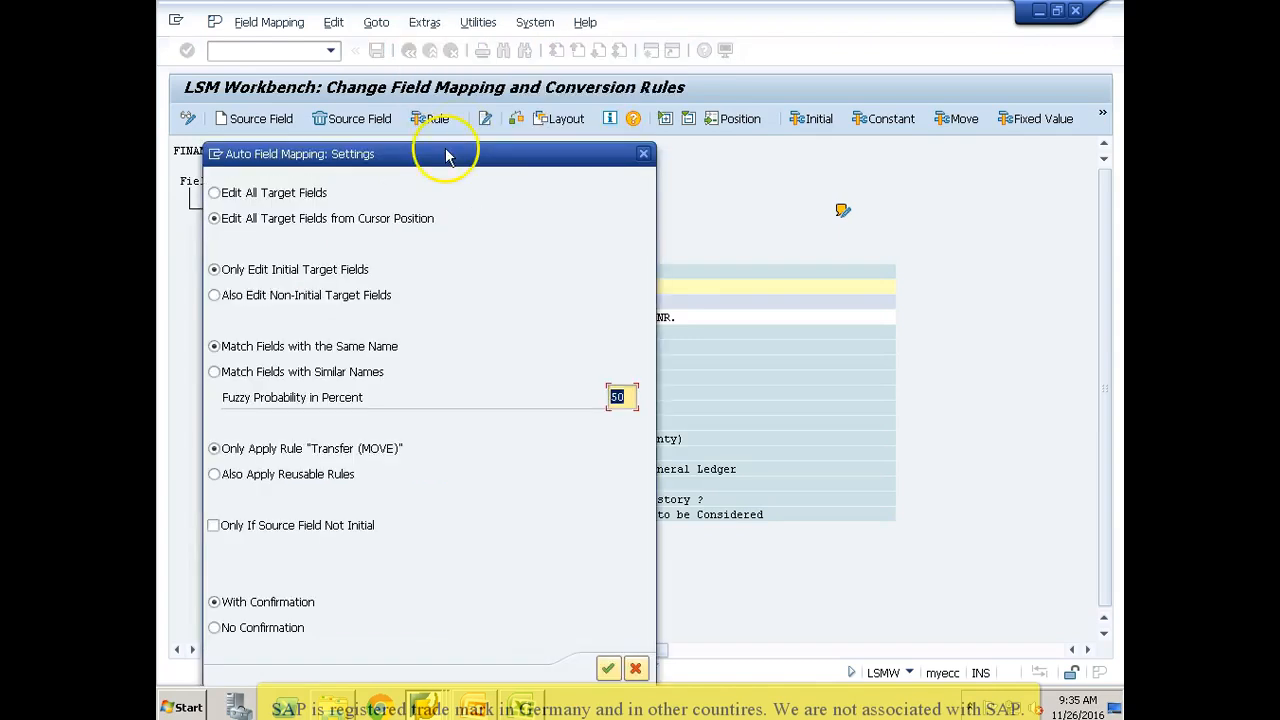
click(607, 668)
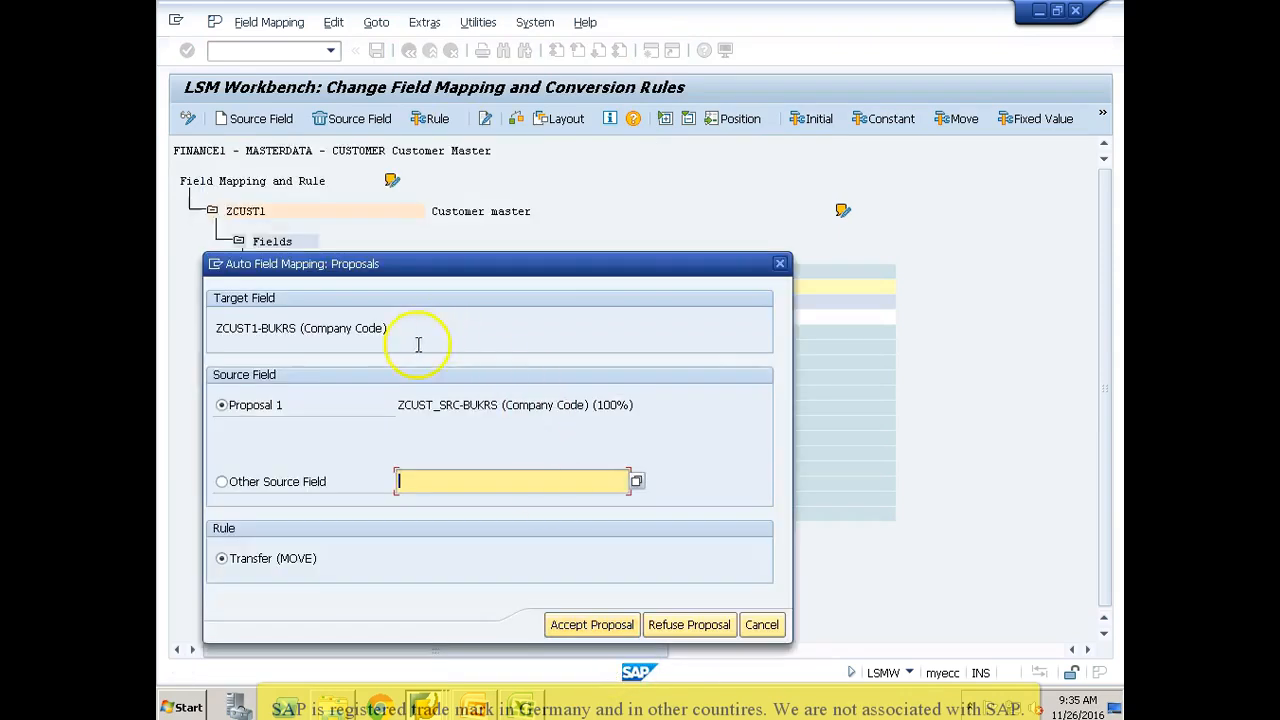
Step: Accept the auto field mapping proposals for target fields BUKRS through ZWELS and close the completion message
drag(414, 266, 720, 140)
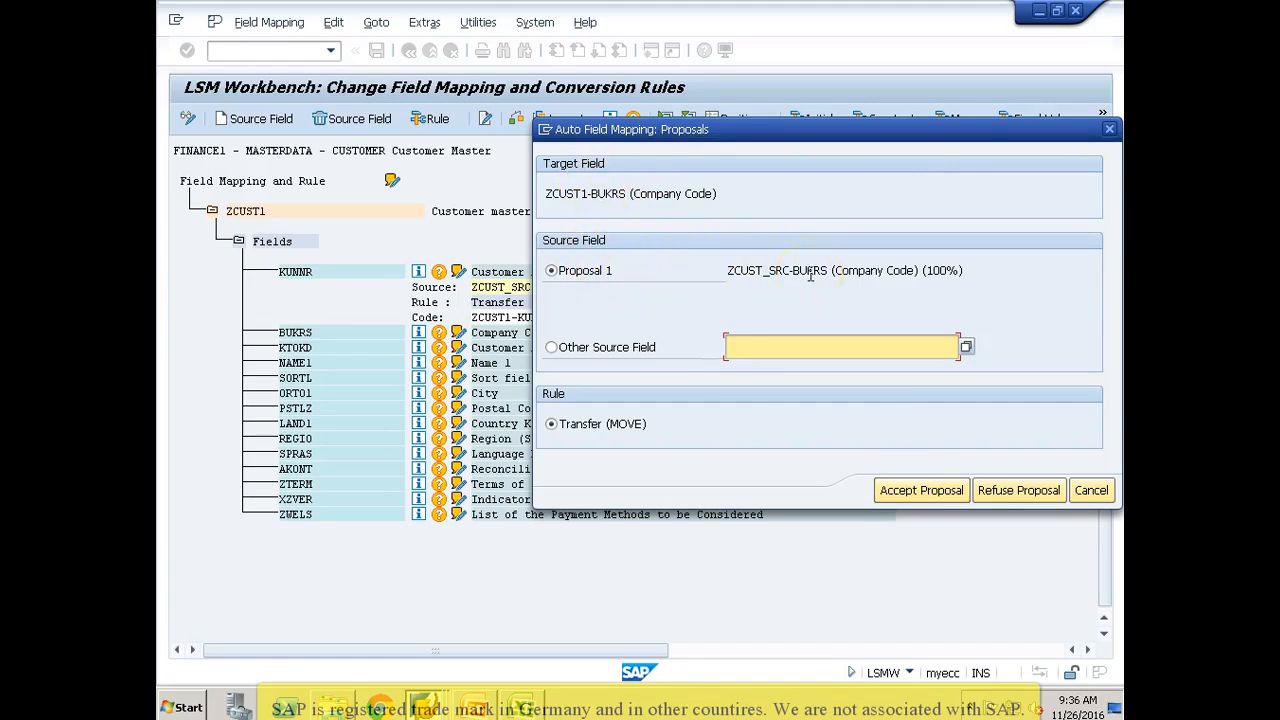
click(908, 496)
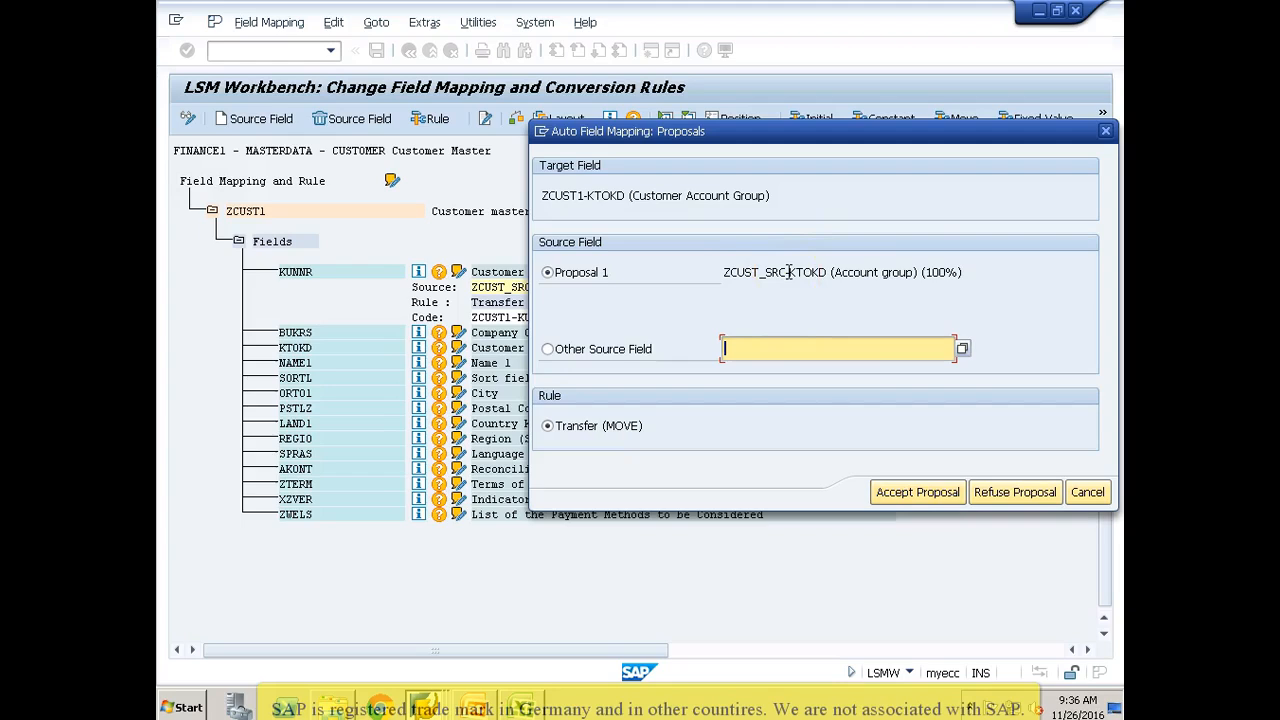
click(920, 492)
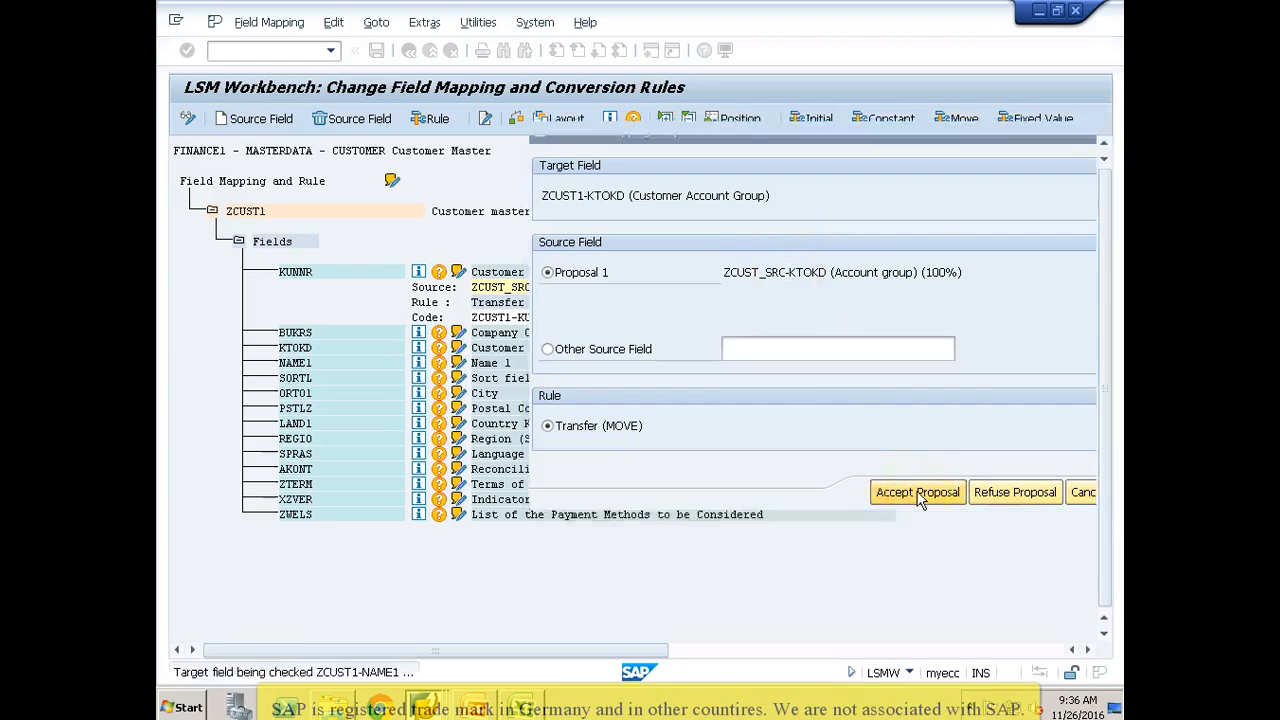
click(917, 492)
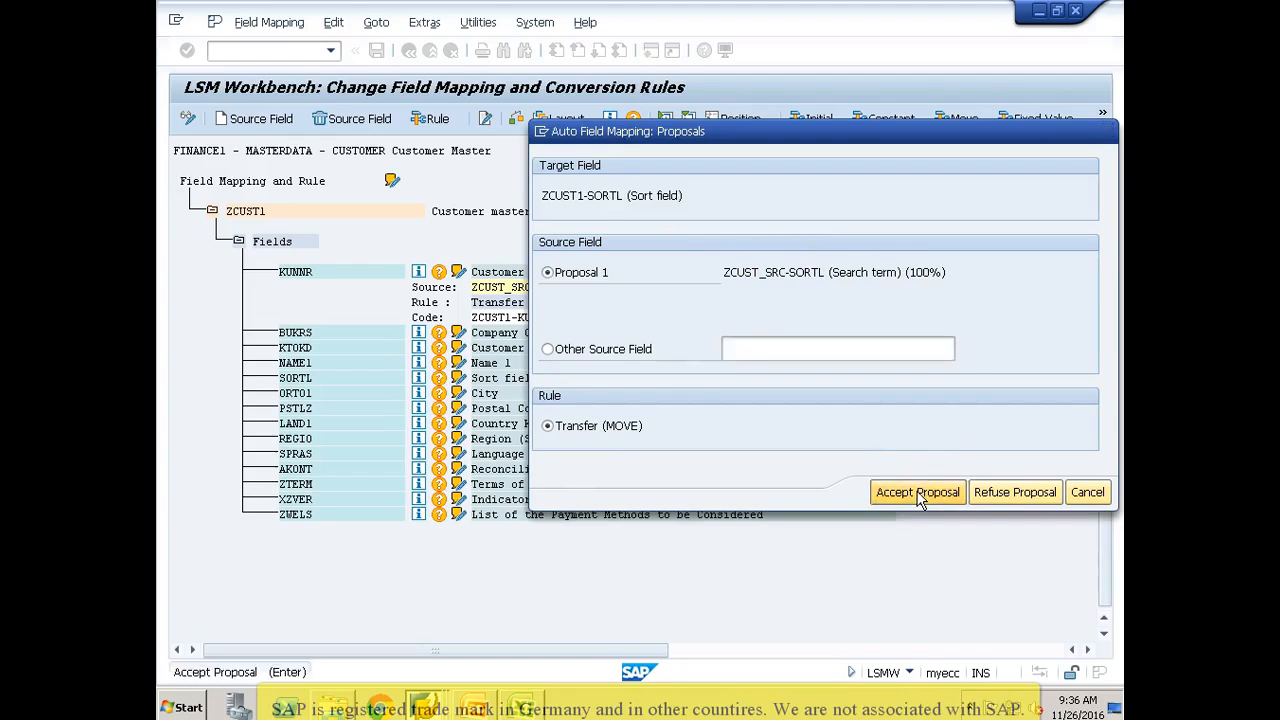
click(920, 492)
click(917, 492)
click(917, 492)
click(917, 492)
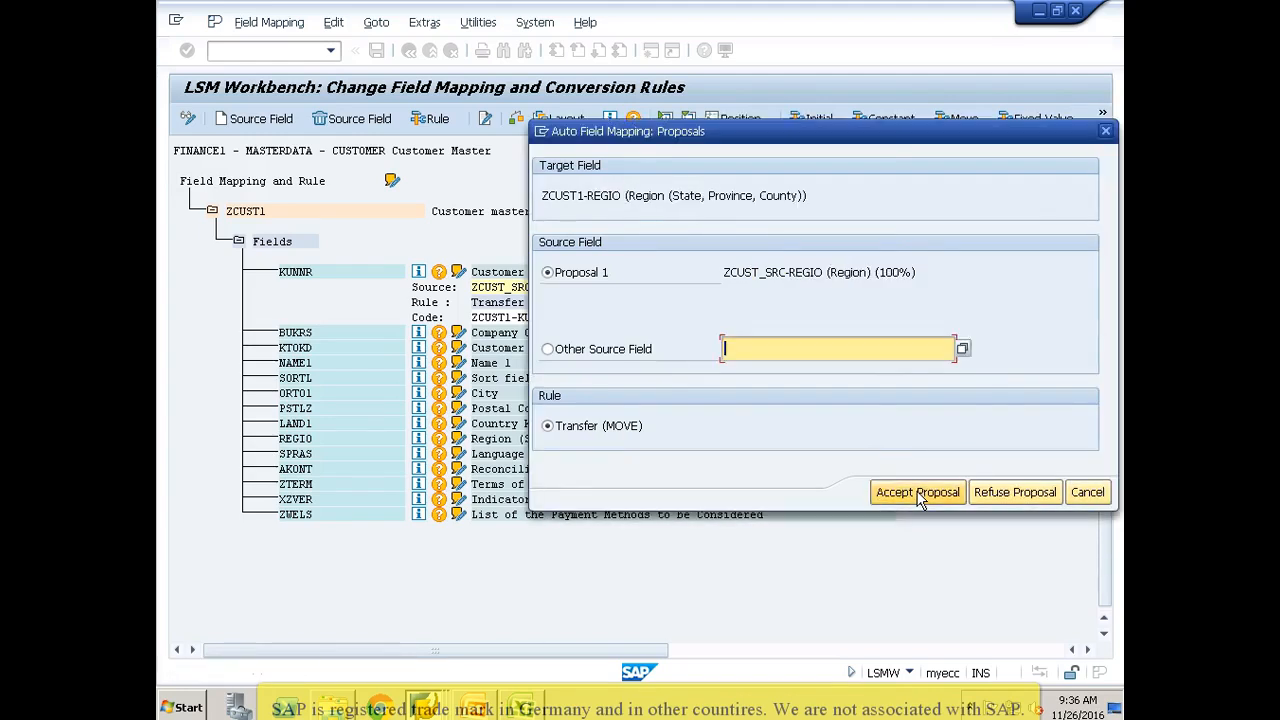
click(917, 492)
click(917, 492)
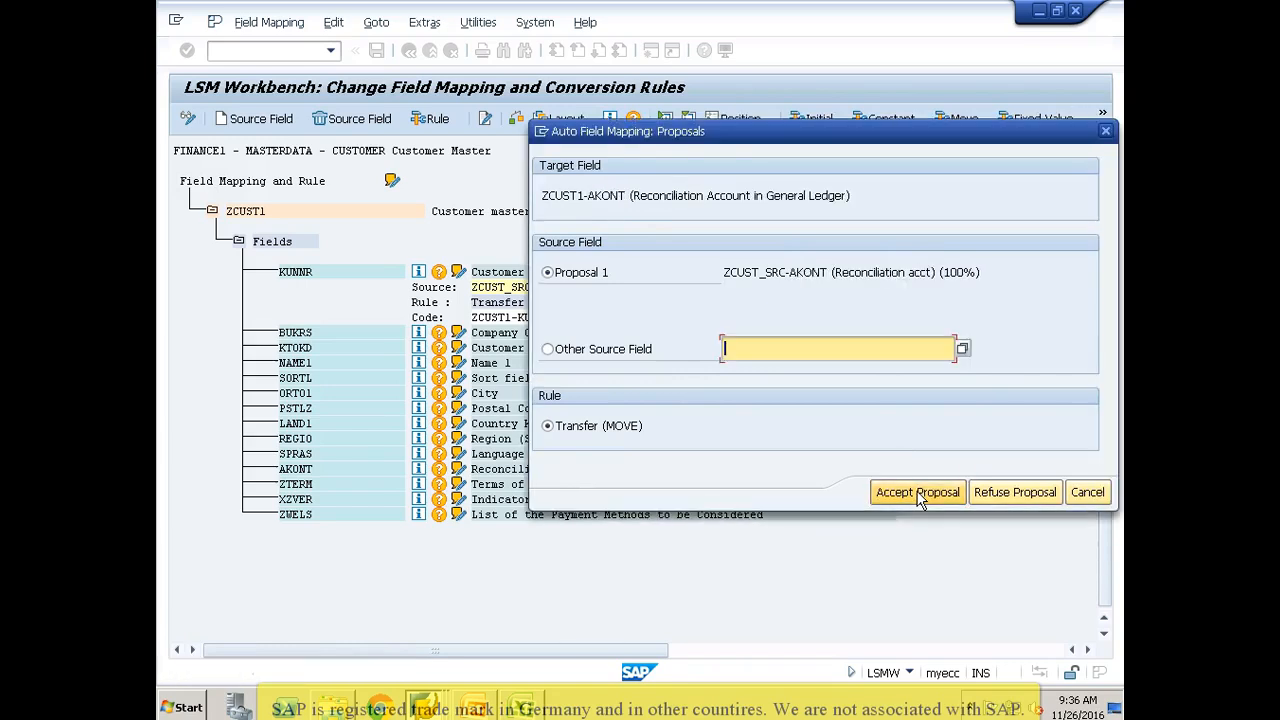
click(917, 492)
click(917, 492)
click(917, 492)
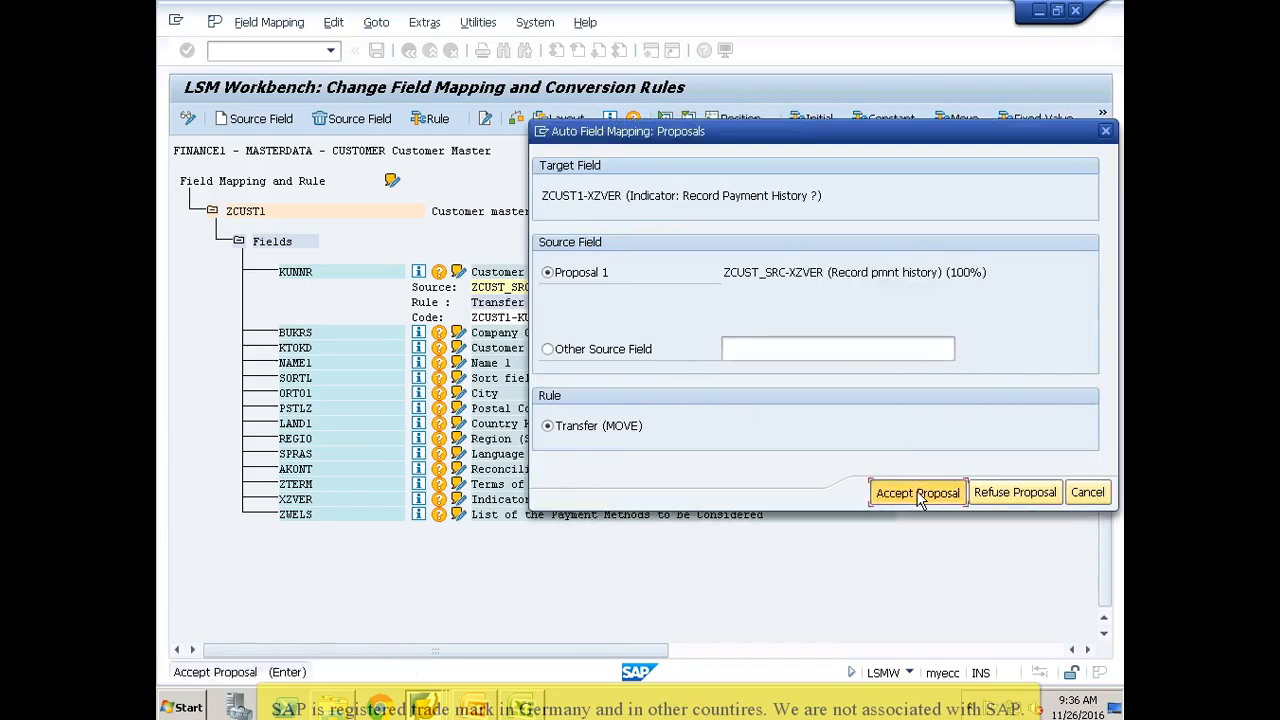
click(917, 492)
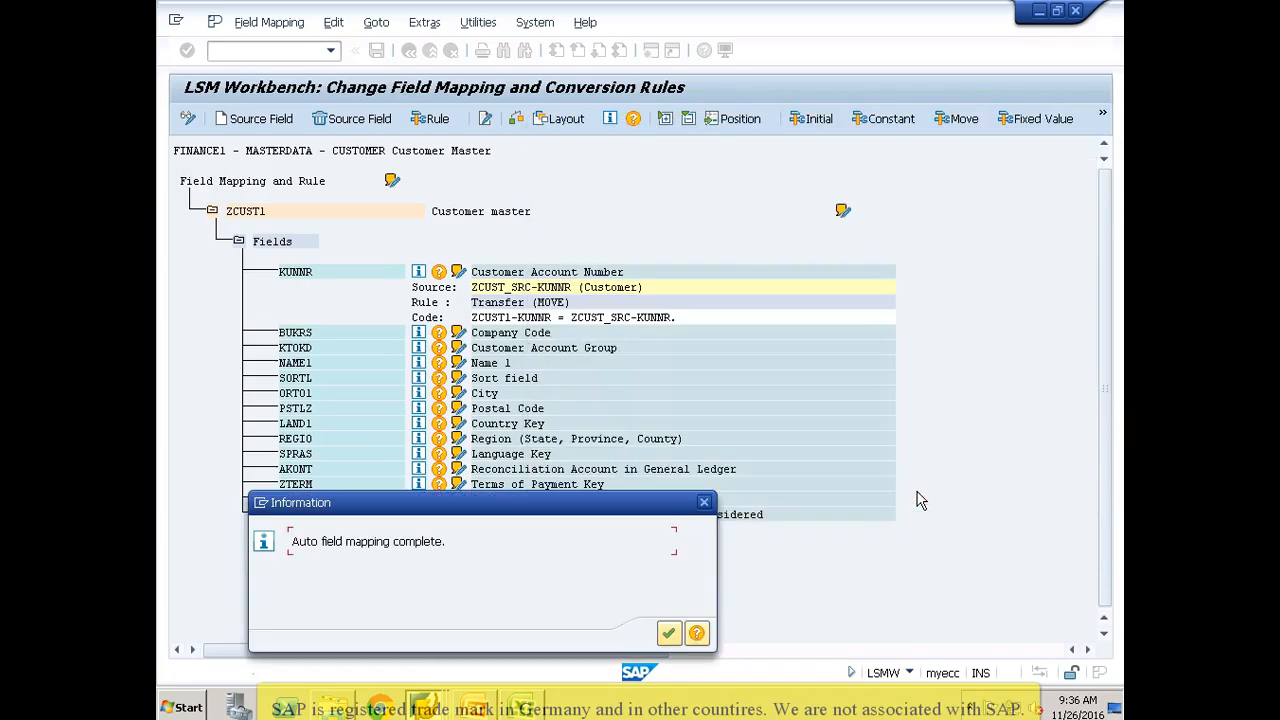
click(668, 635)
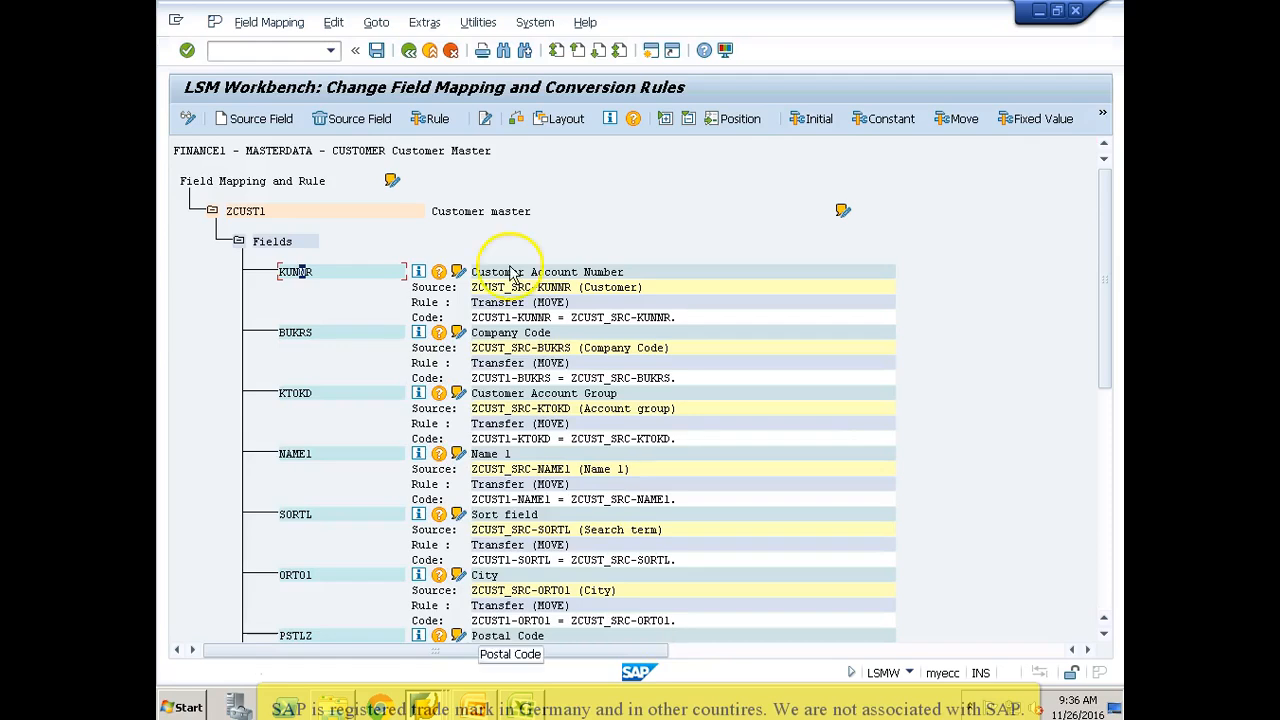
Step: Check the mapping for unassigned source fields and dismiss the message
click(422, 24)
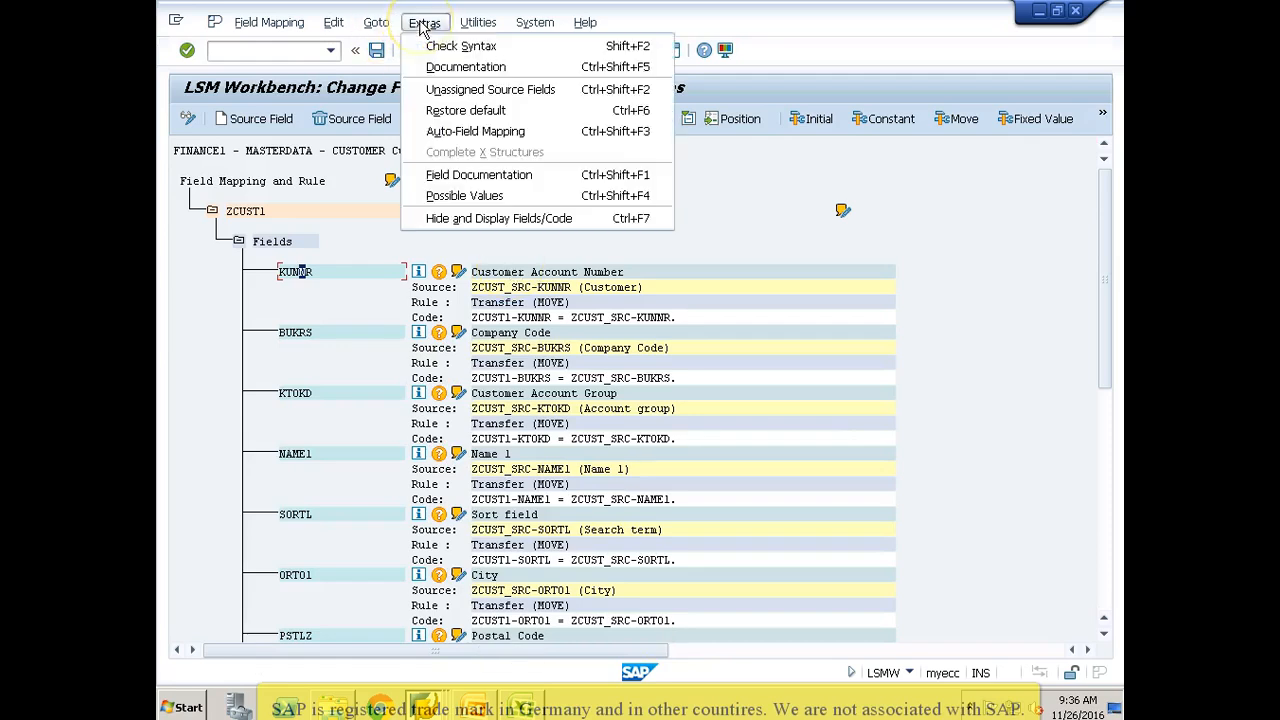
click(459, 92)
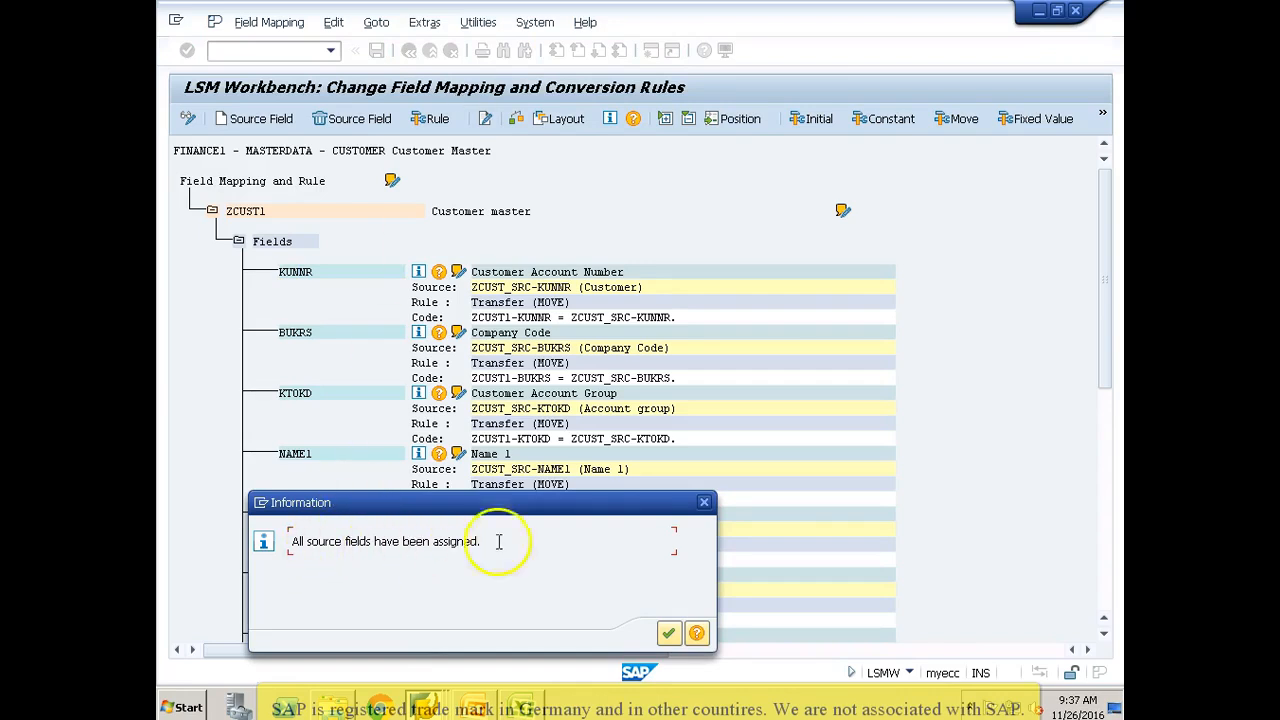
click(668, 636)
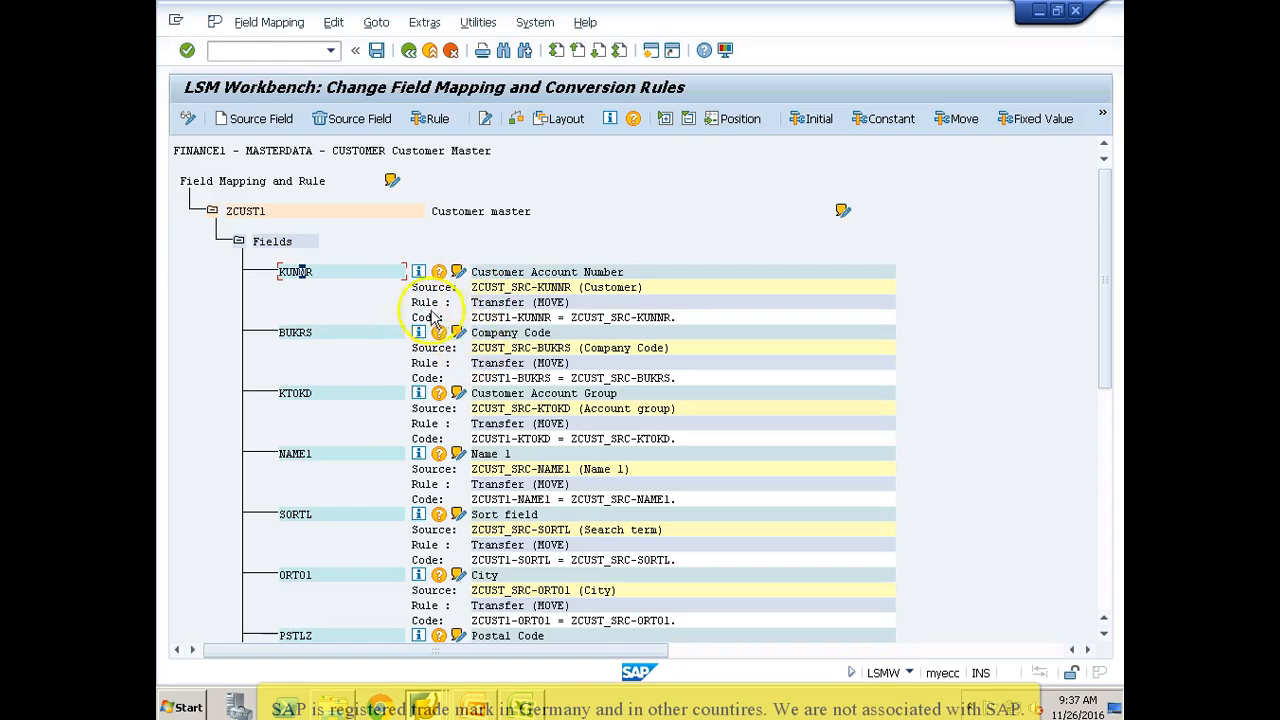
Step: Remove the source field from KUNNR and reset its rule, and reset the BUKRS mapping to initial
click(506, 320)
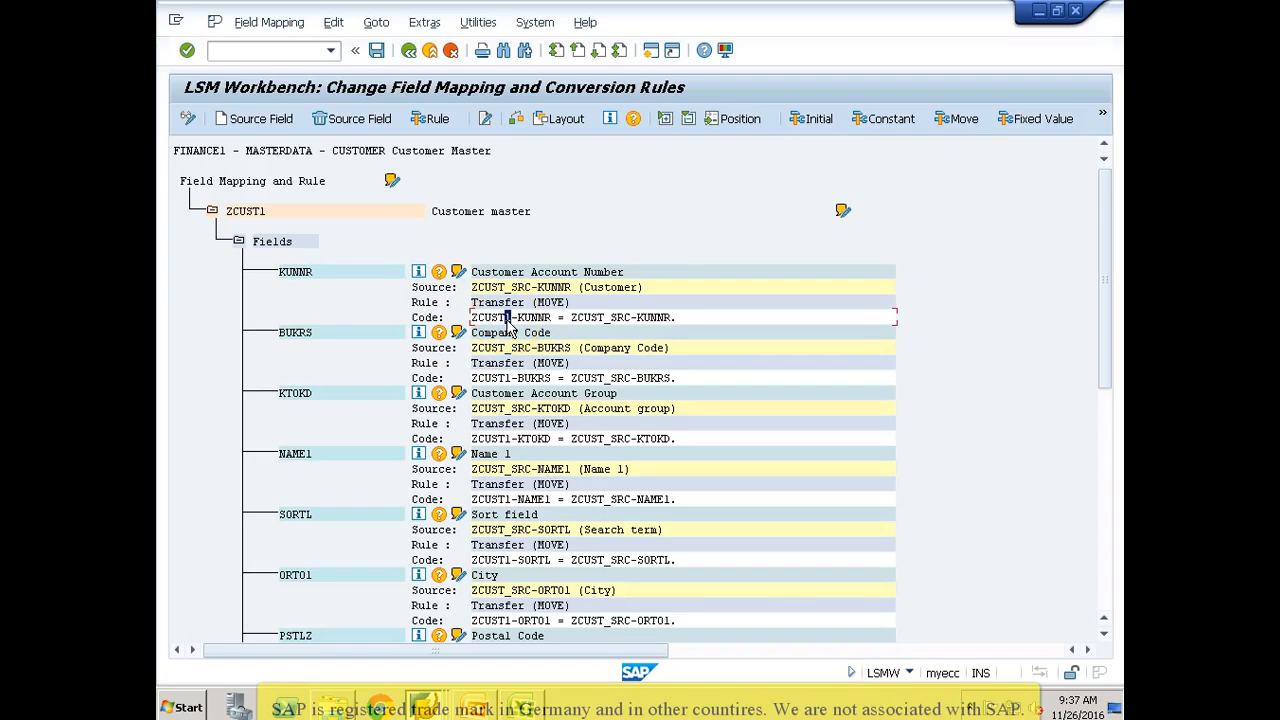
click(614, 324)
click(350, 277)
click(352, 121)
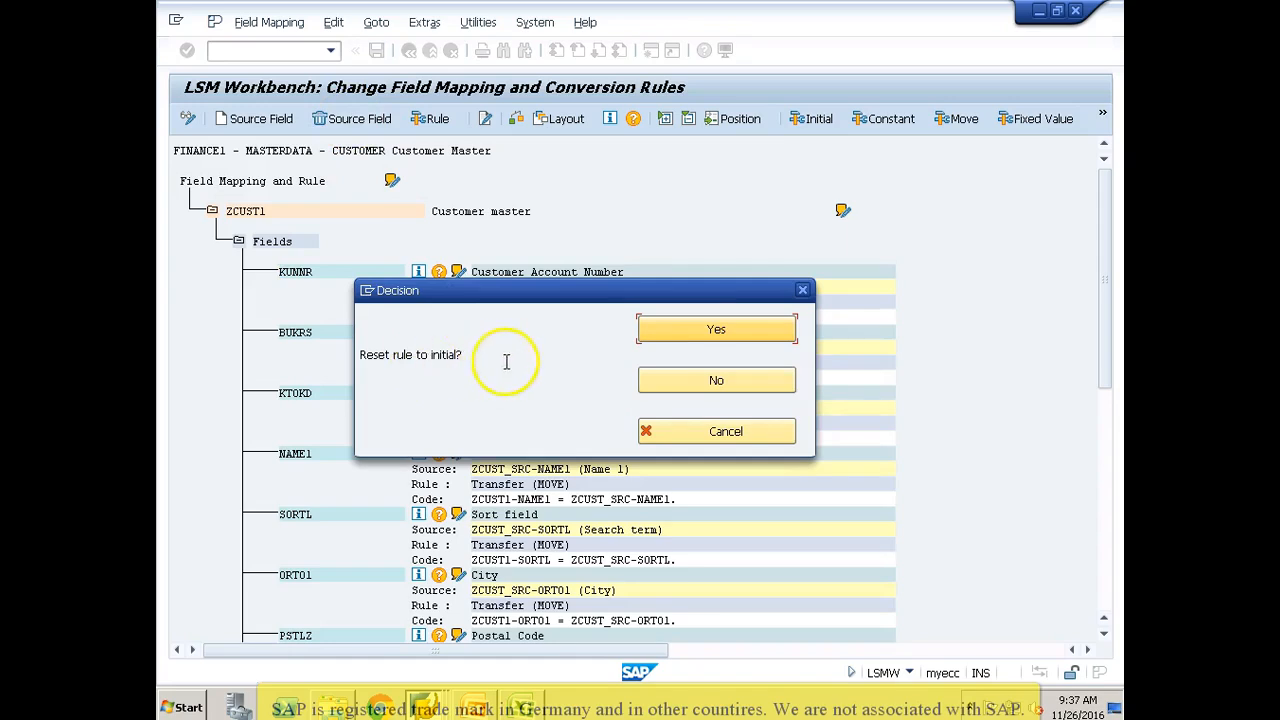
click(674, 336)
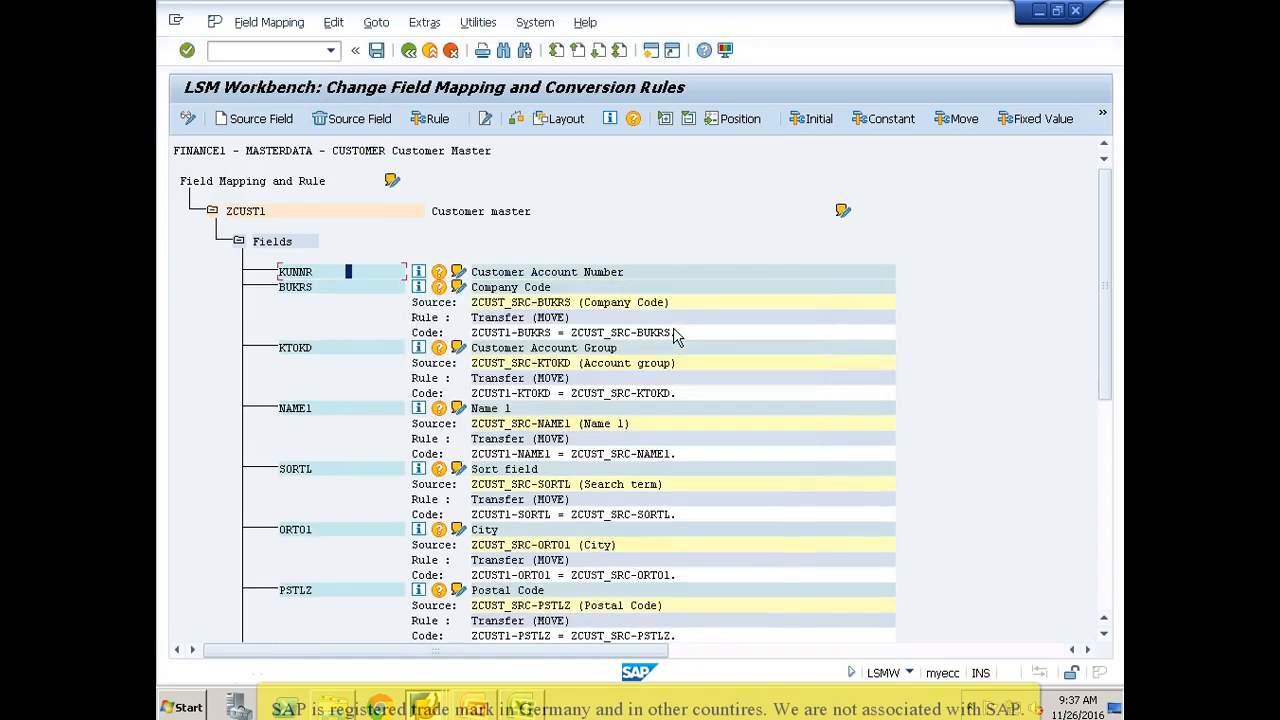
click(350, 291)
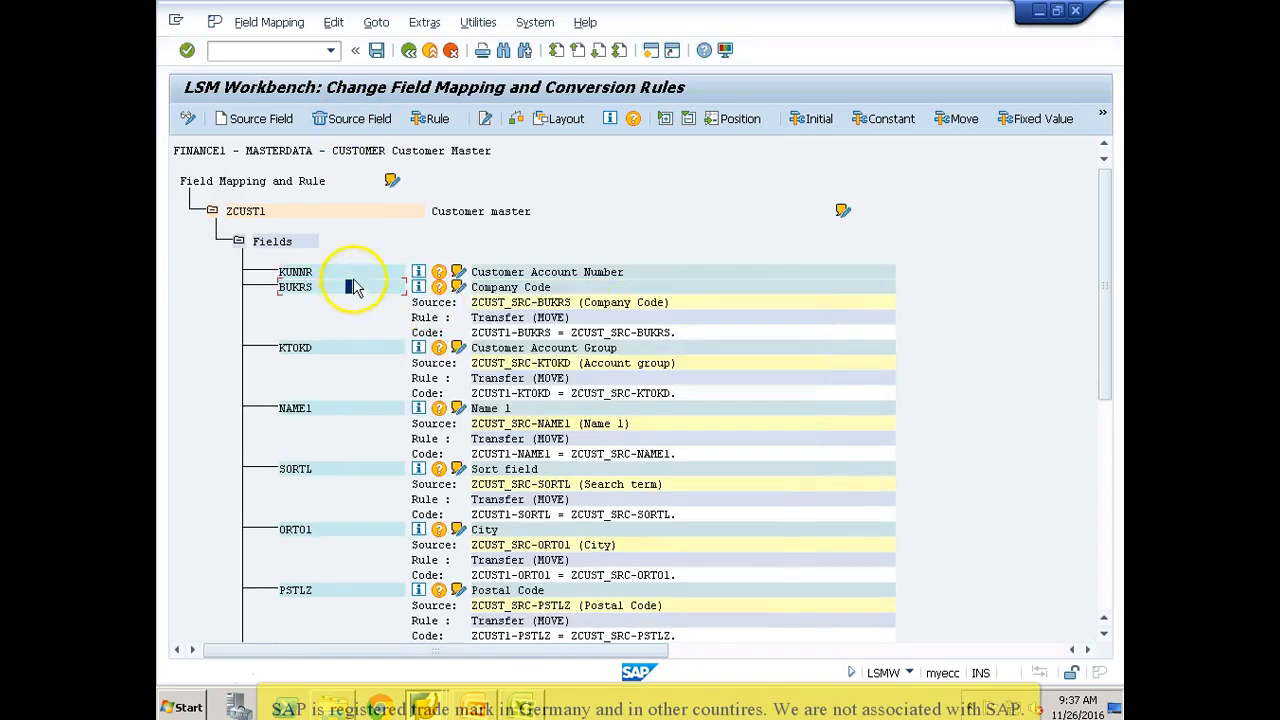
click(819, 120)
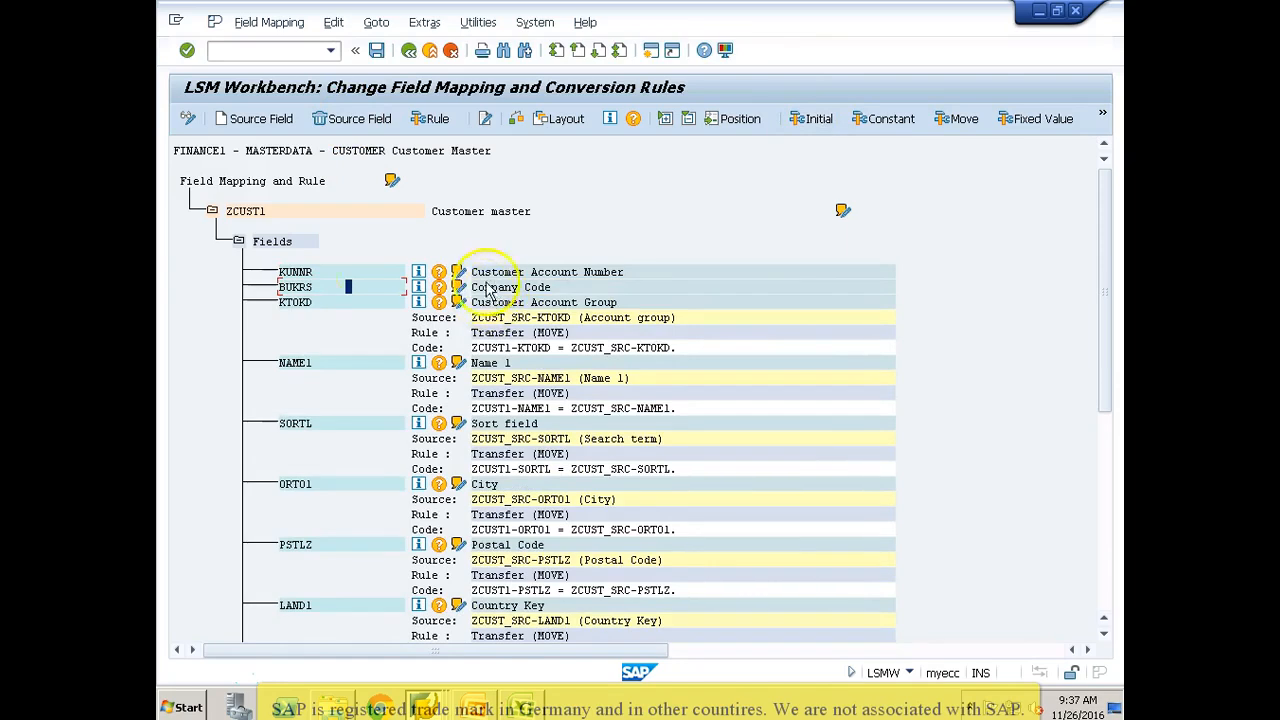
Step: Assign source fields ZCUST_SRC-KUNNR and ZCUST_SRC-BUKRS again to target fields KUNNR and BUKRS
click(329, 272)
click(268, 119)
double_click(287, 258)
click(307, 334)
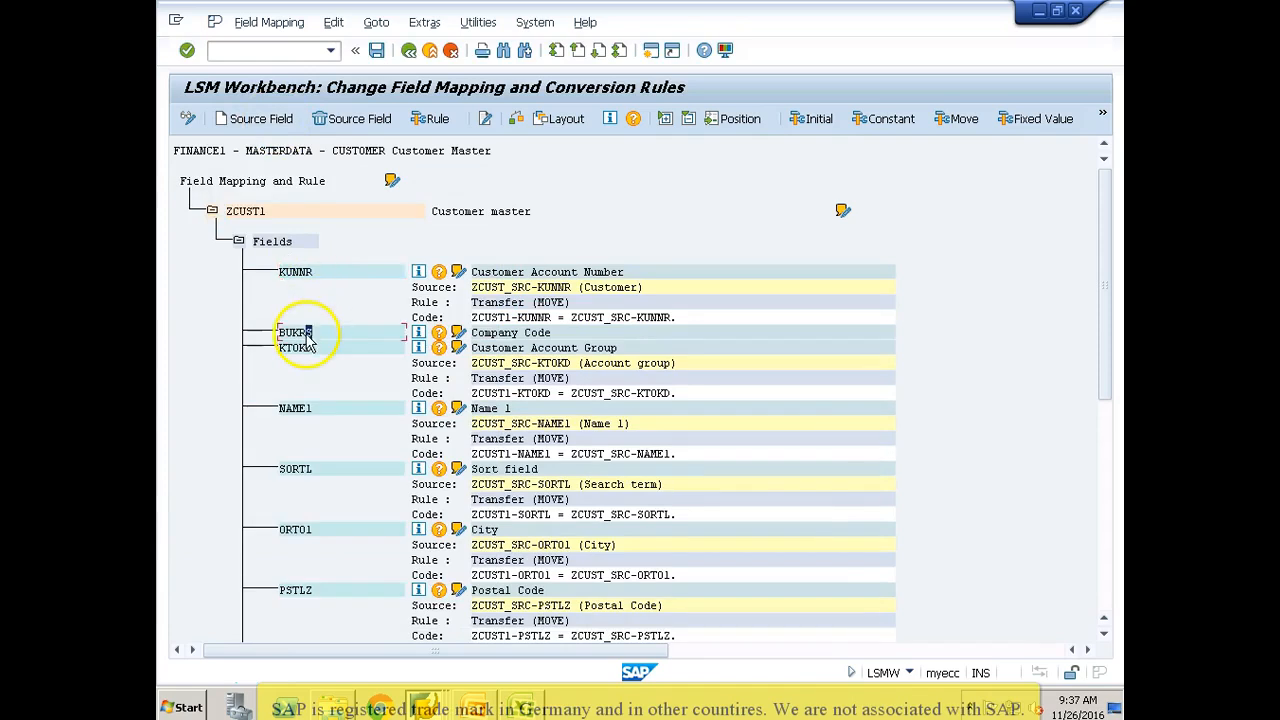
click(272, 120)
double_click(285, 273)
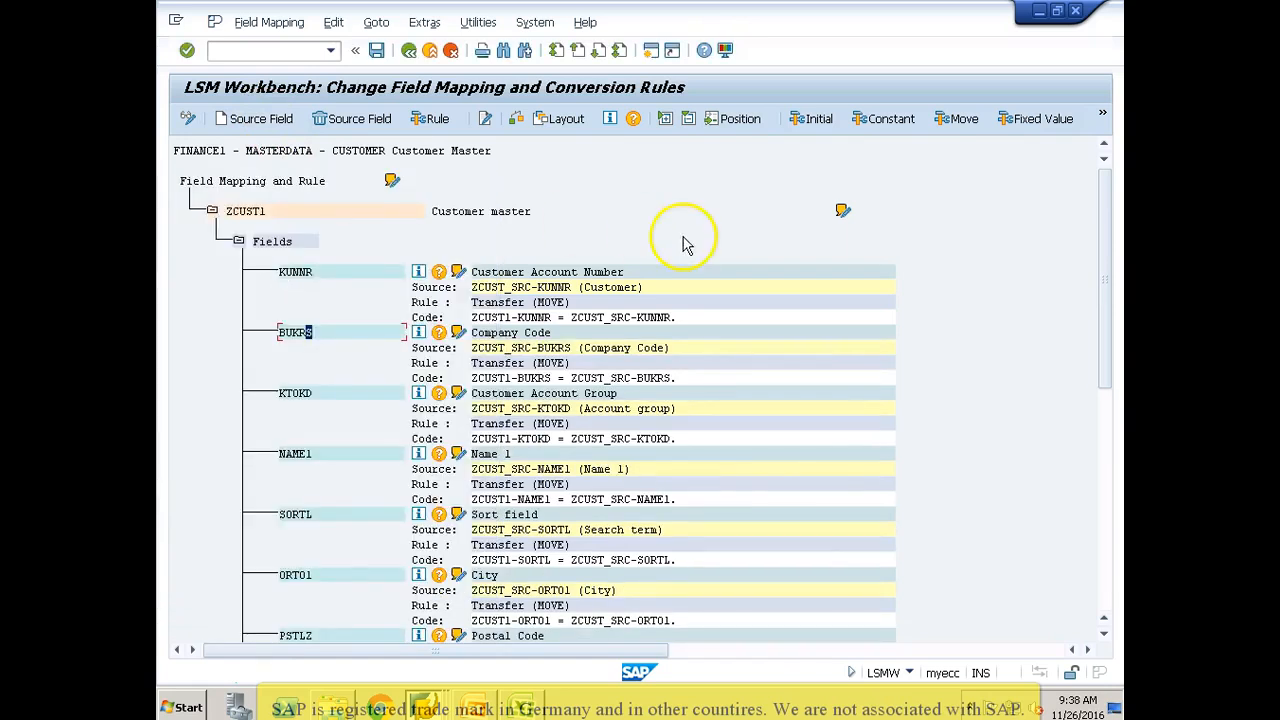
Step: Assign the constant 3000 as the conversion rule for target field BUKRS
click(918, 125)
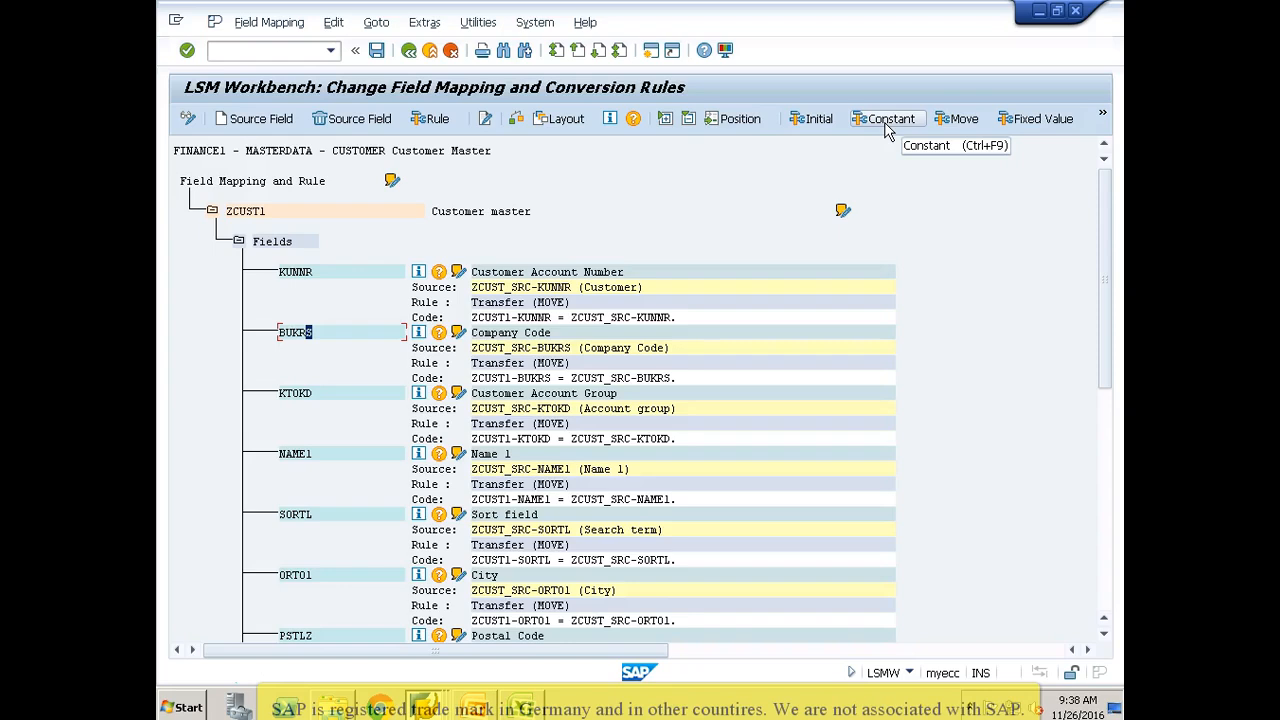
click(336, 332)
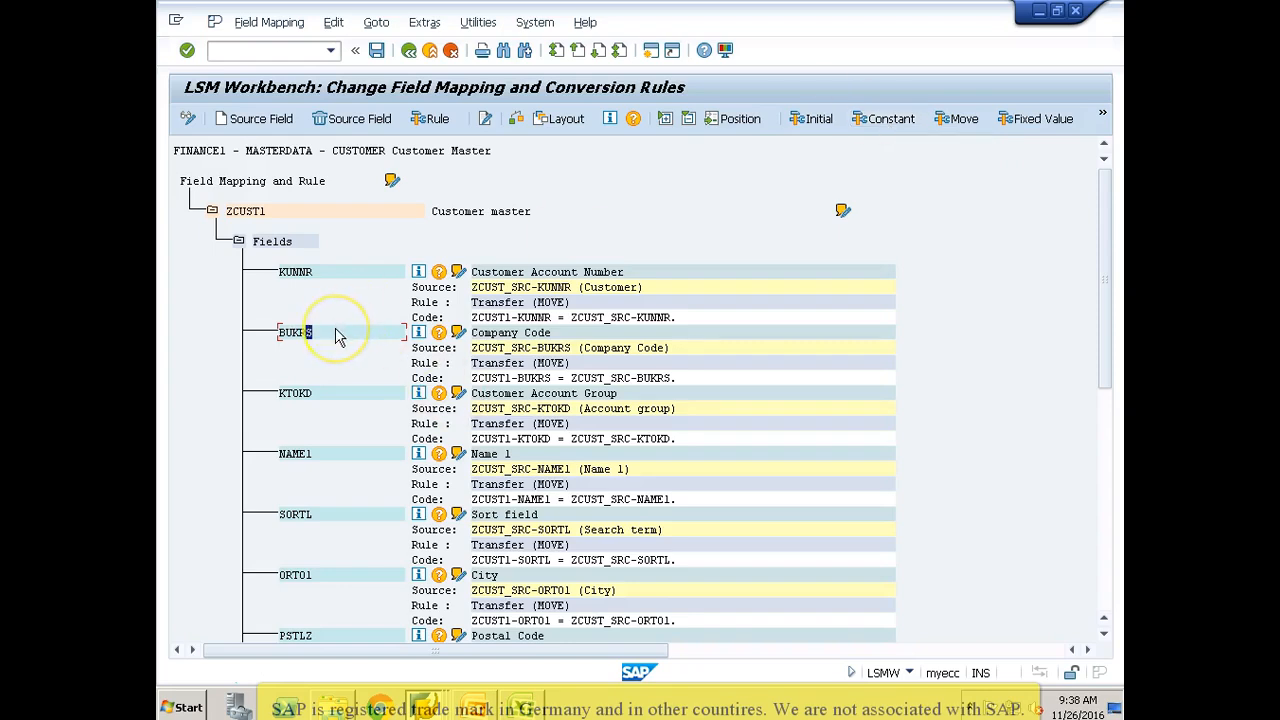
click(880, 120)
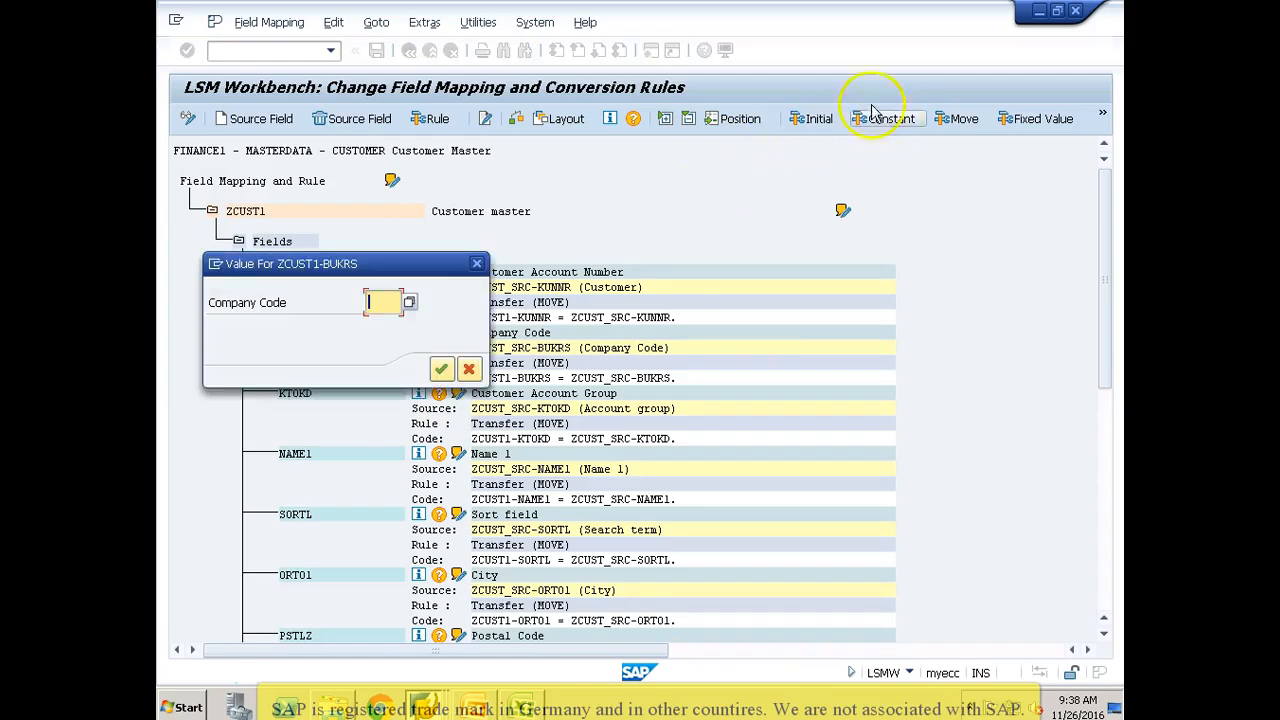
text(3000)
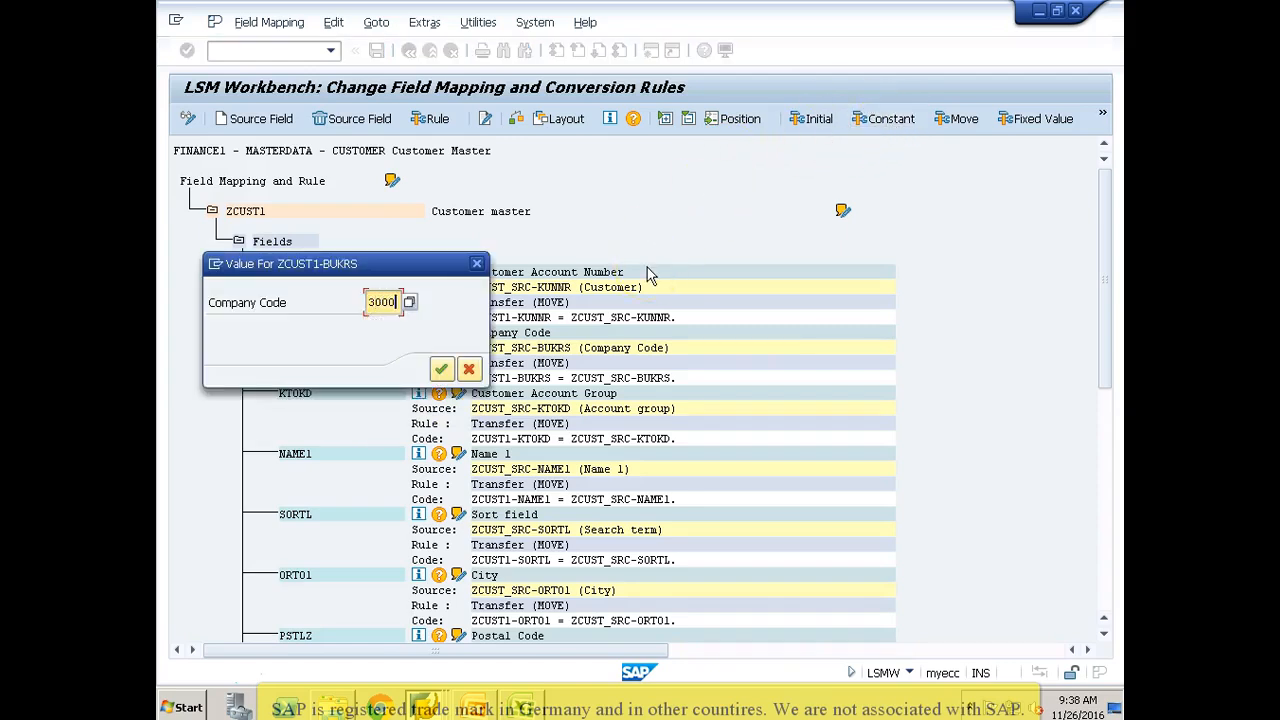
click(440, 369)
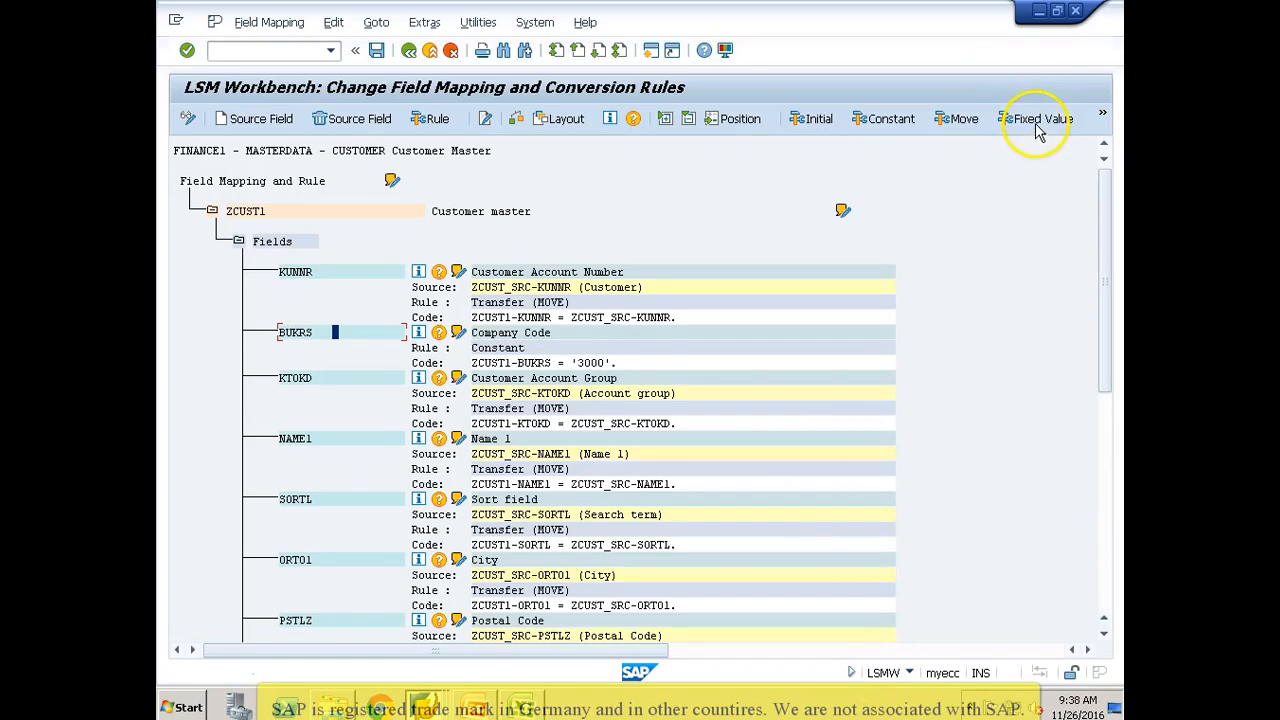
Step: Assign the reusable fixed value ZWELS with value C to target field ZWELS and save the field mapping
click(1105, 570)
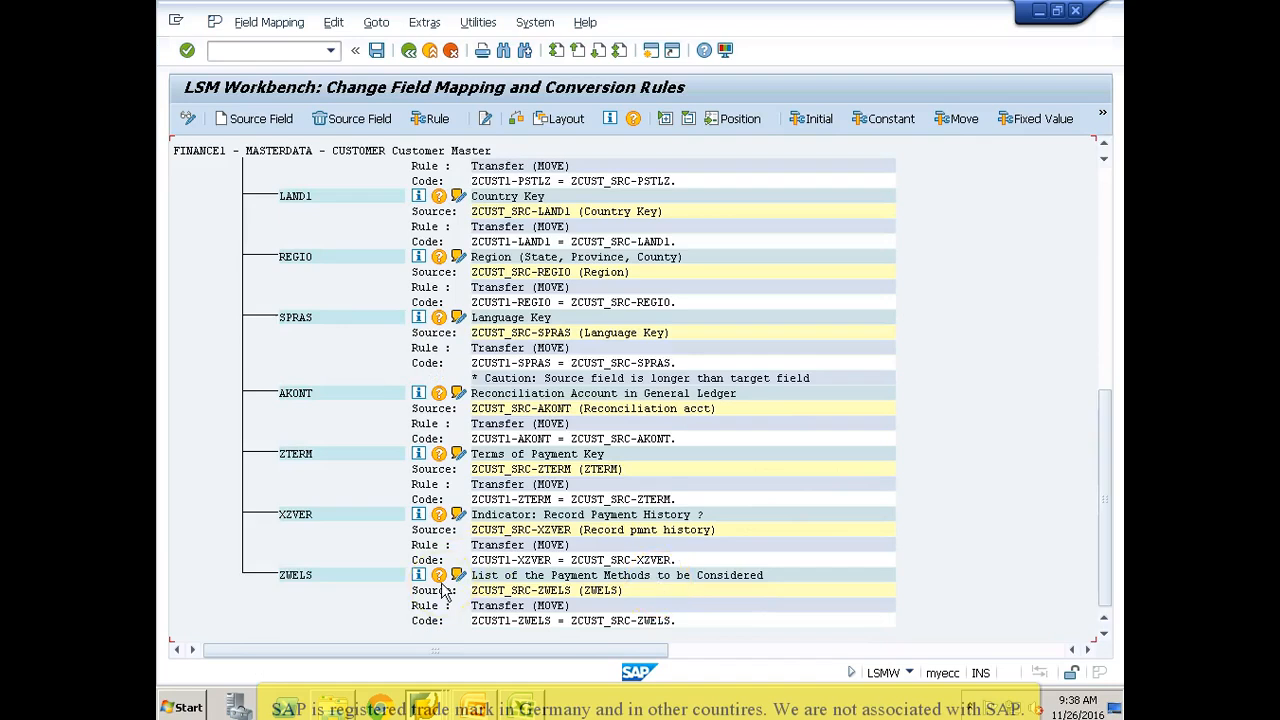
click(313, 576)
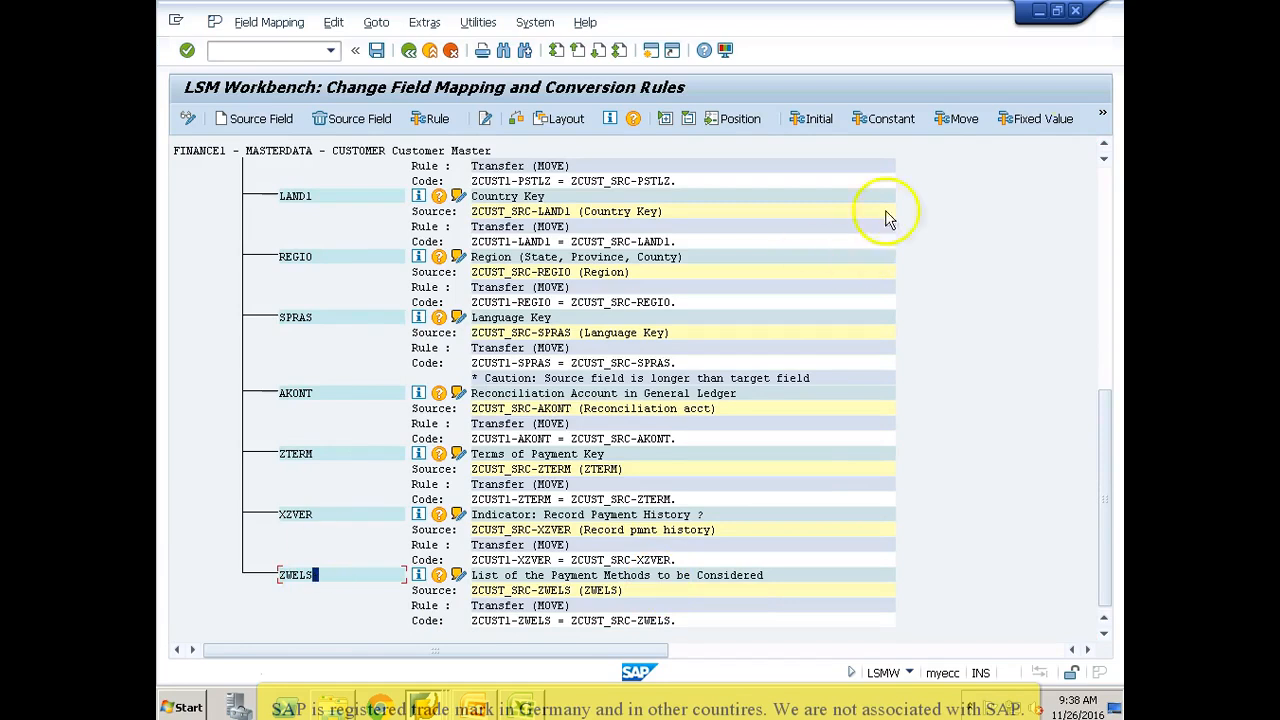
click(1037, 120)
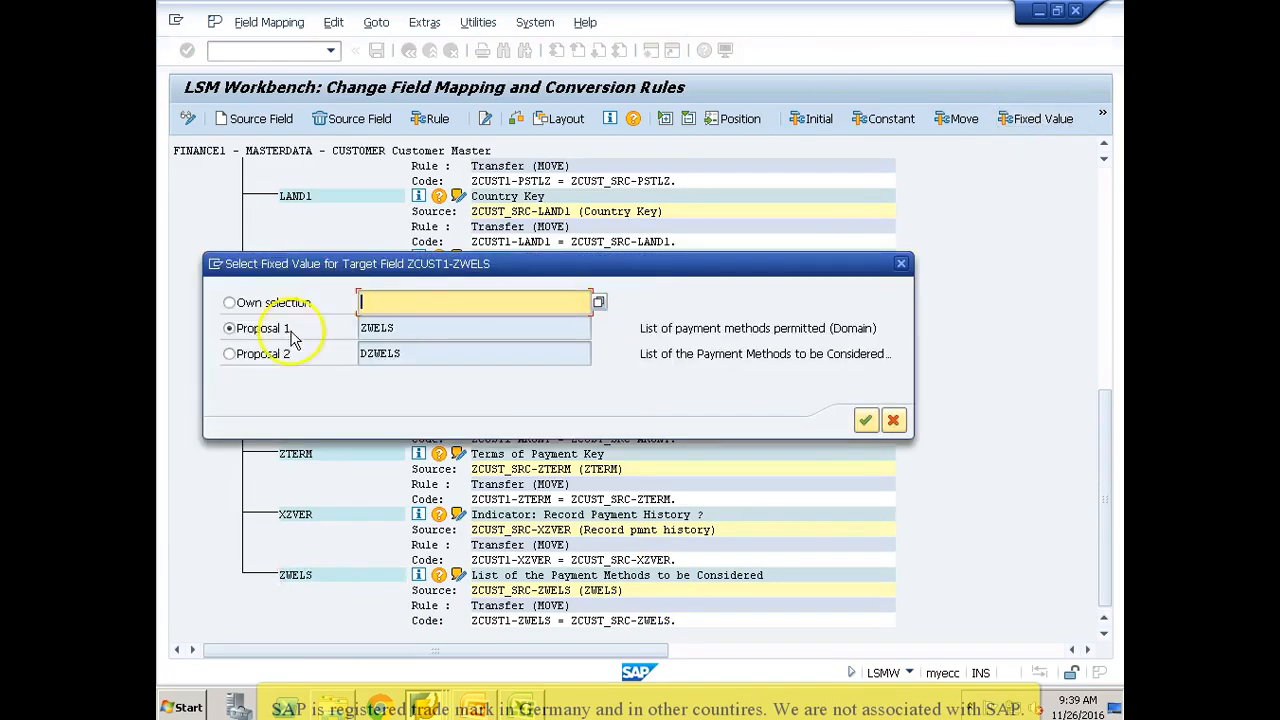
click(404, 329)
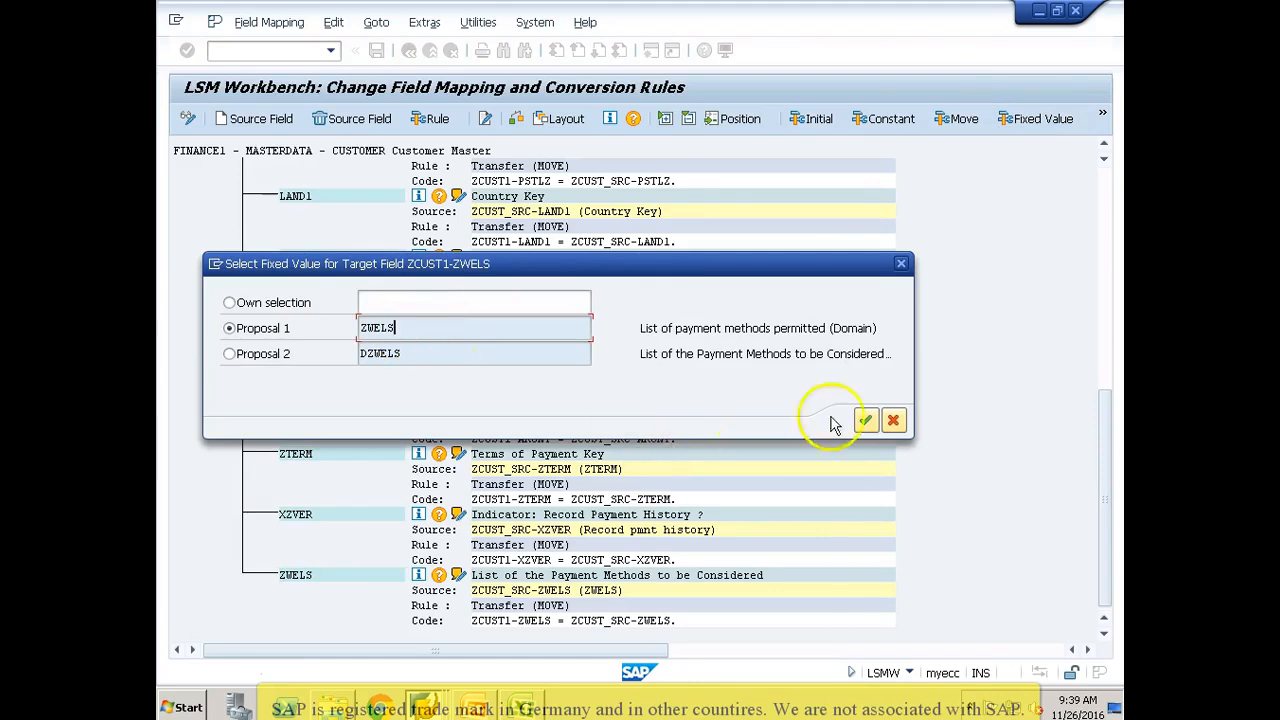
click(865, 422)
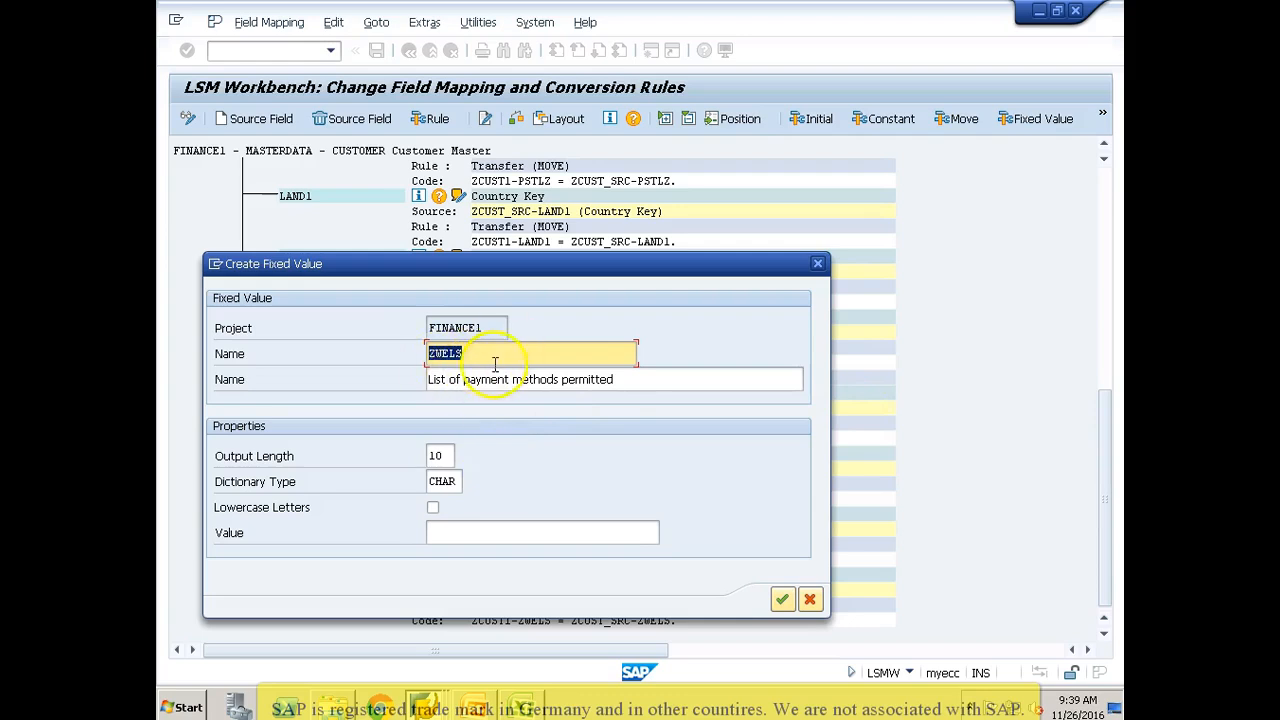
click(435, 533)
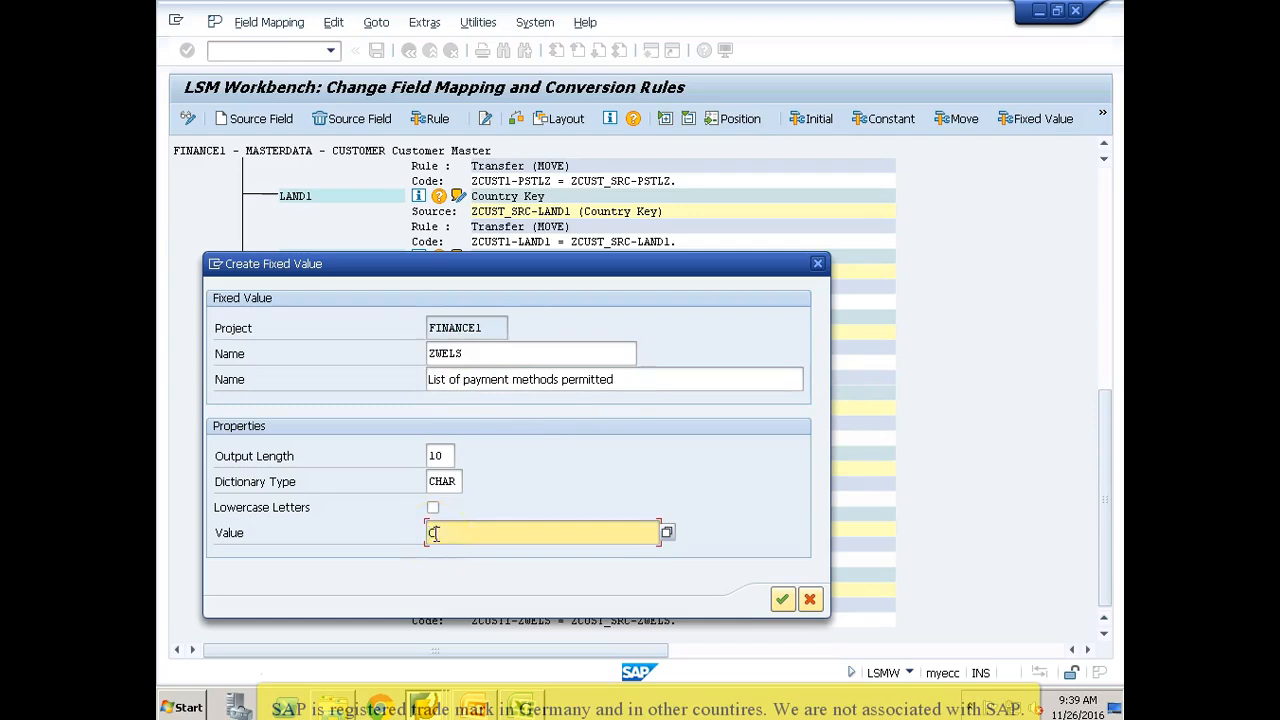
click(782, 600)
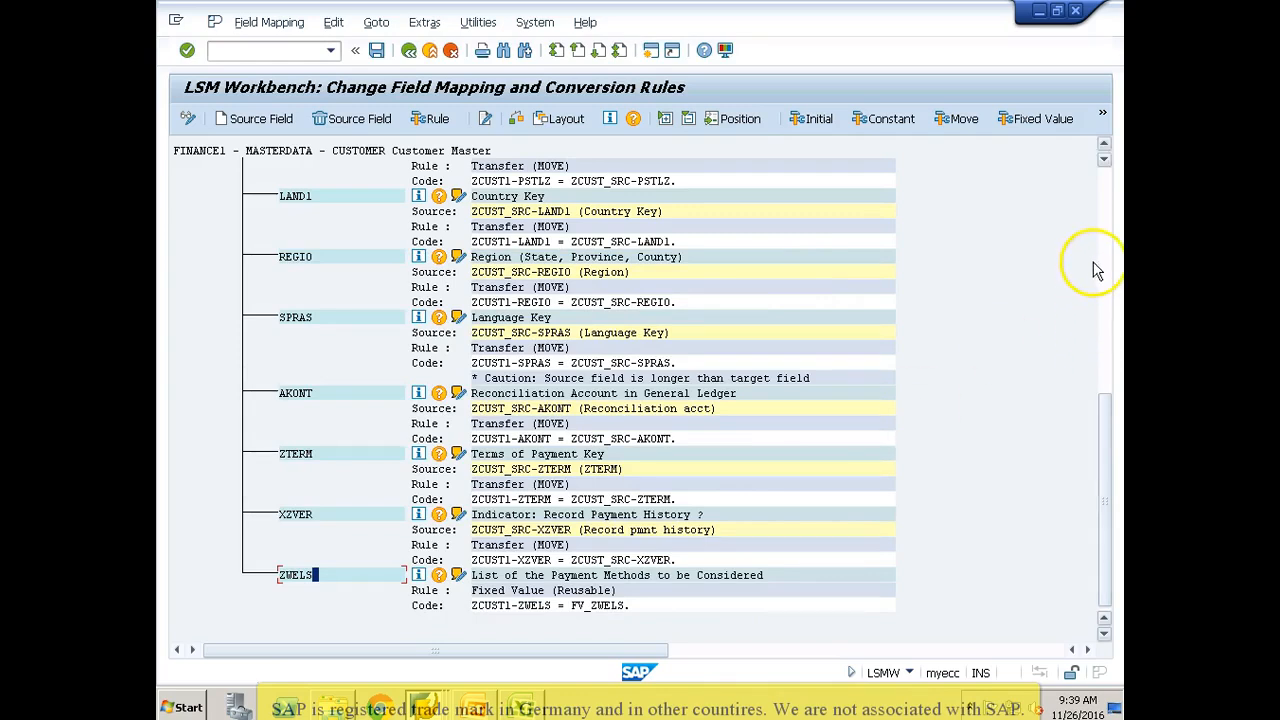
click(1104, 182)
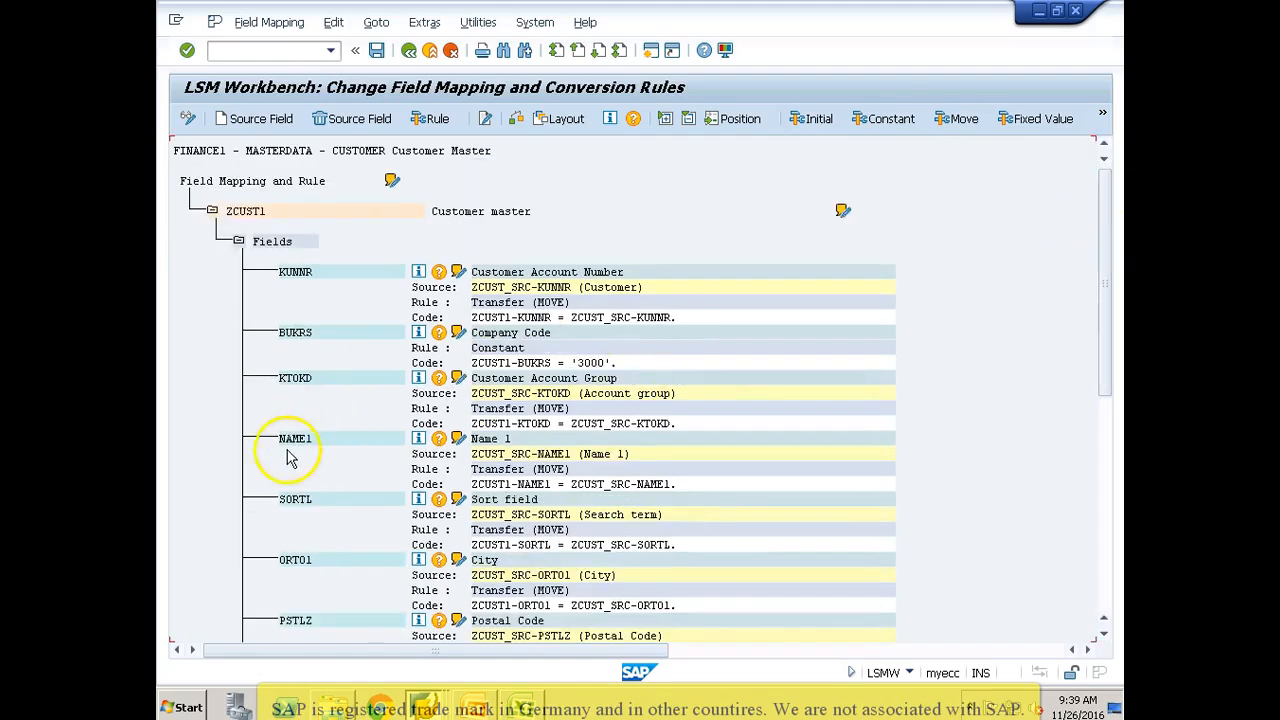
click(377, 52)
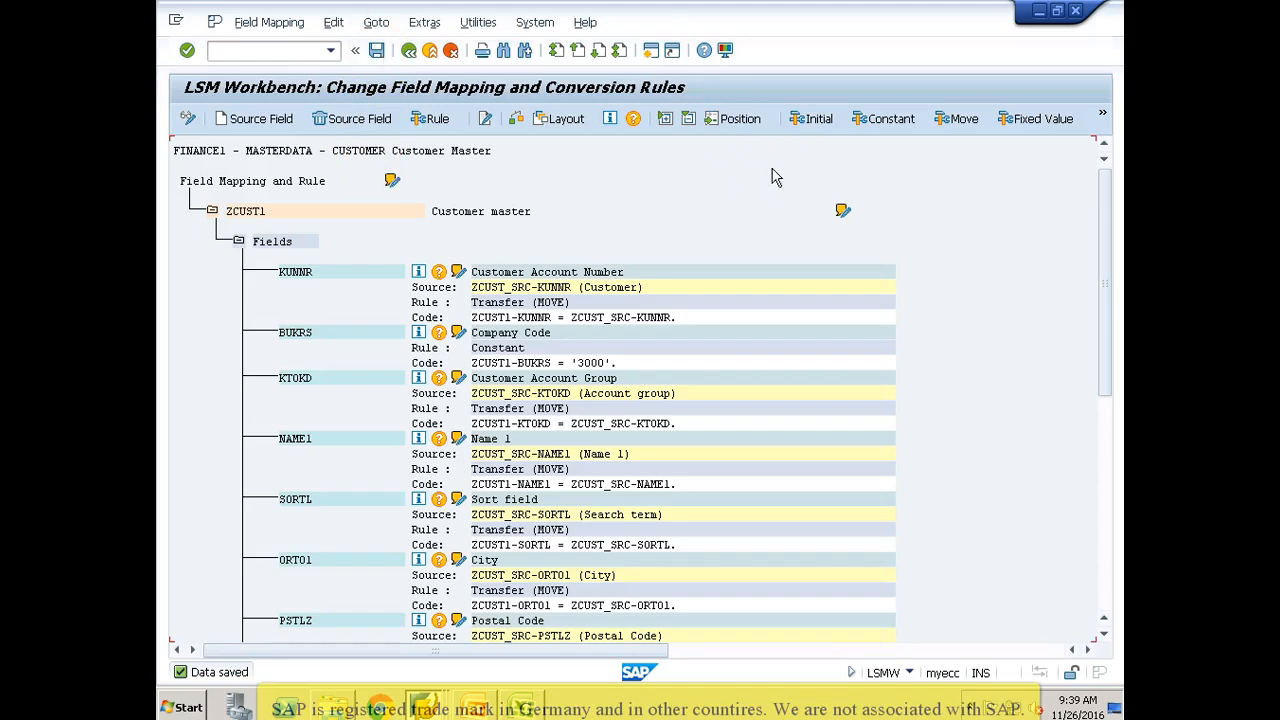
Step: Apply the Move rule again to target field SPRAS
scroll(773, 176, down, 10)
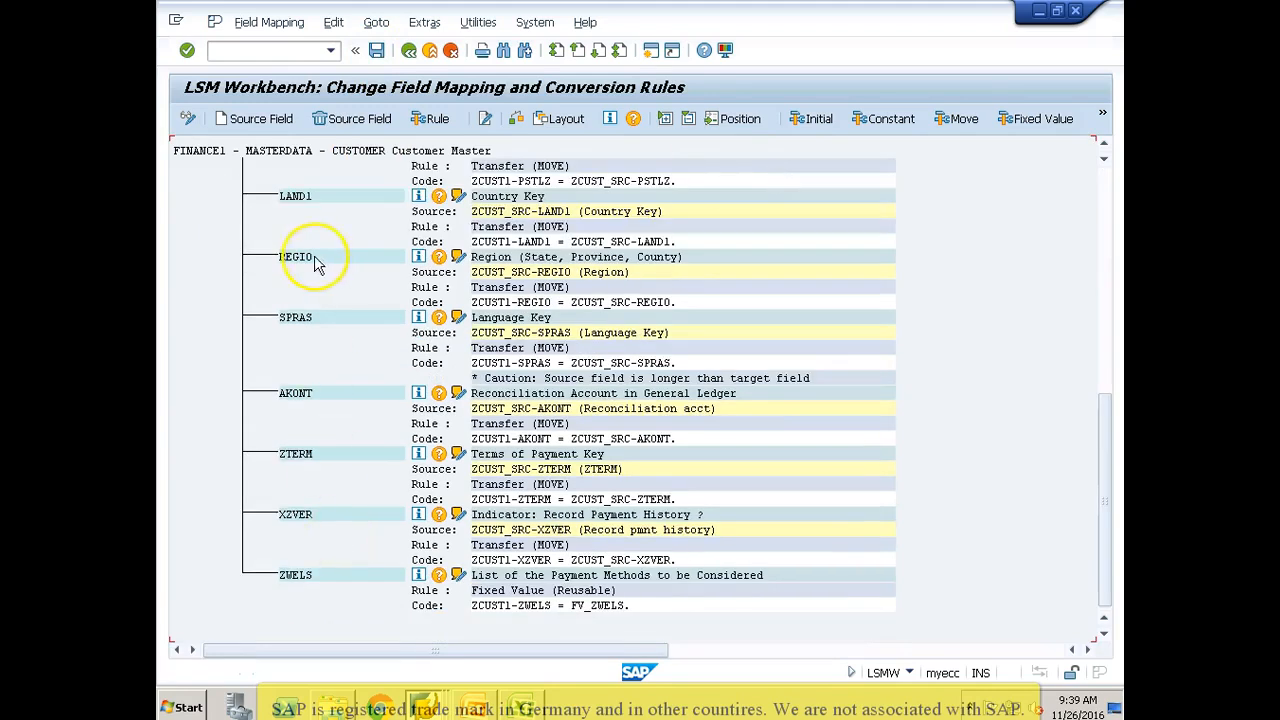
click(297, 320)
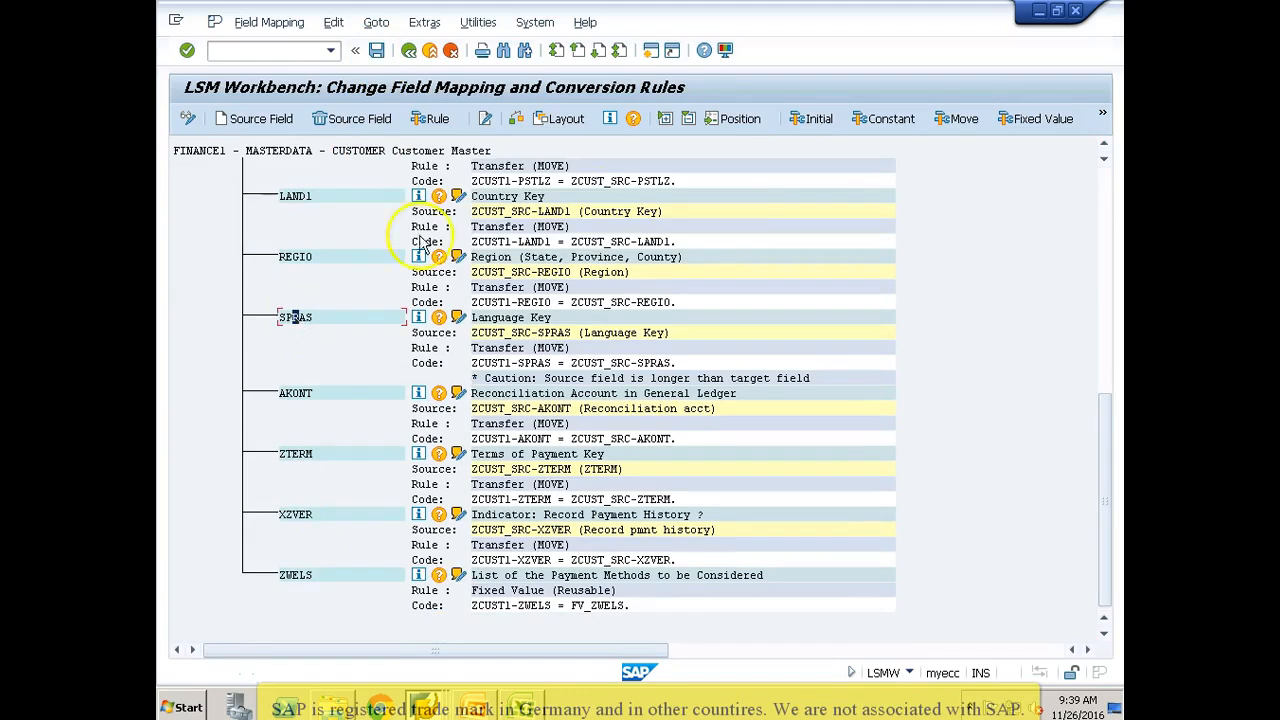
click(962, 120)
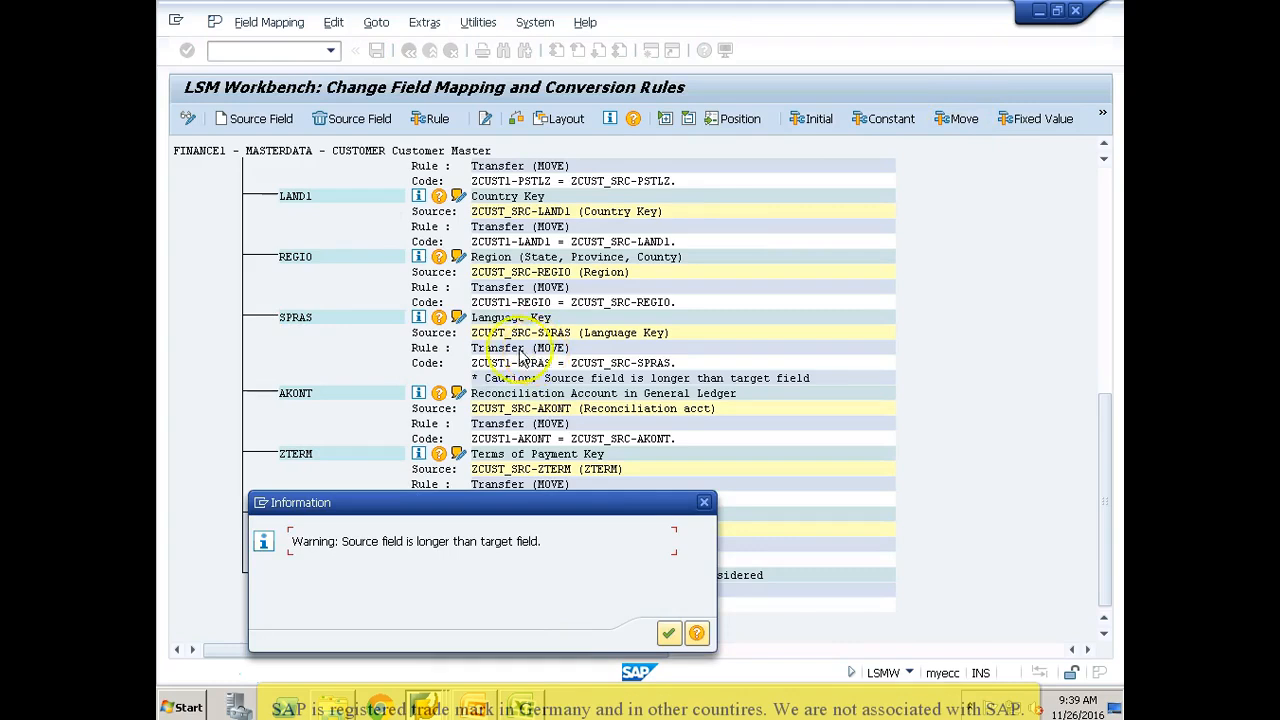
Step: Switch to the Excel field list to check the source length of SPRAS, then return to the LSMW mapping
key(alt+Tab)
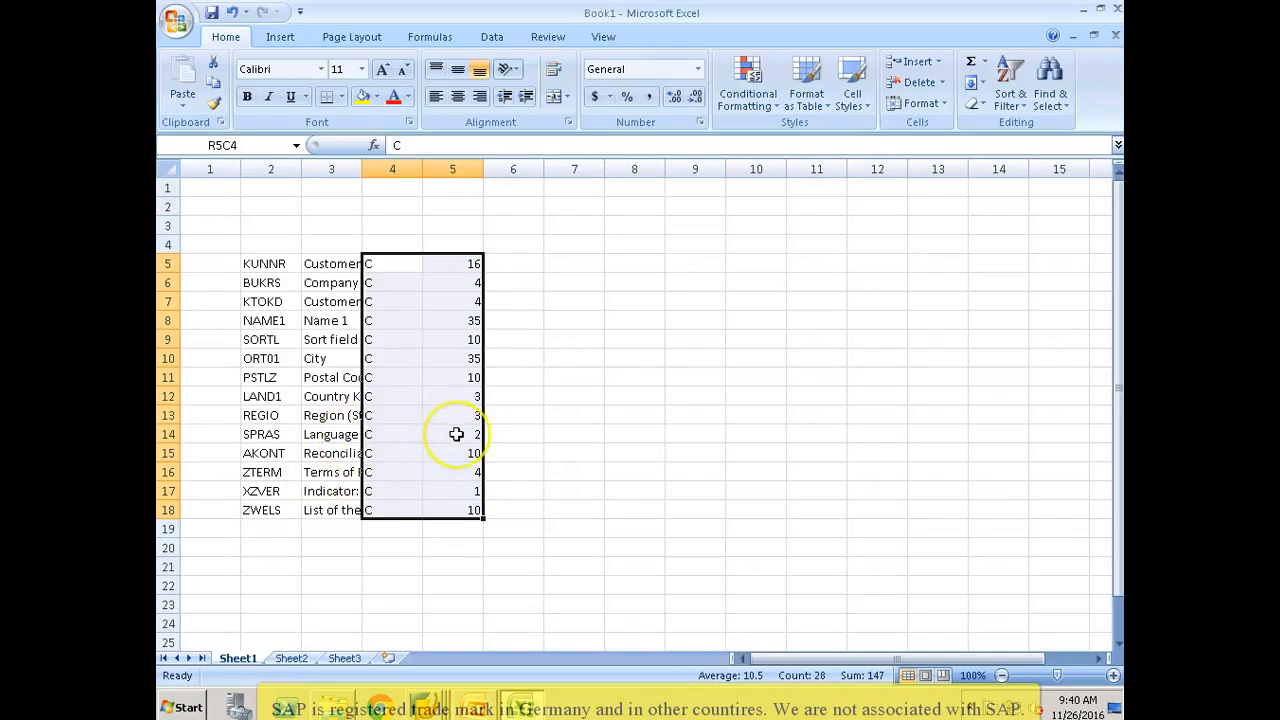
click(456, 434)
key(alt+Tab)
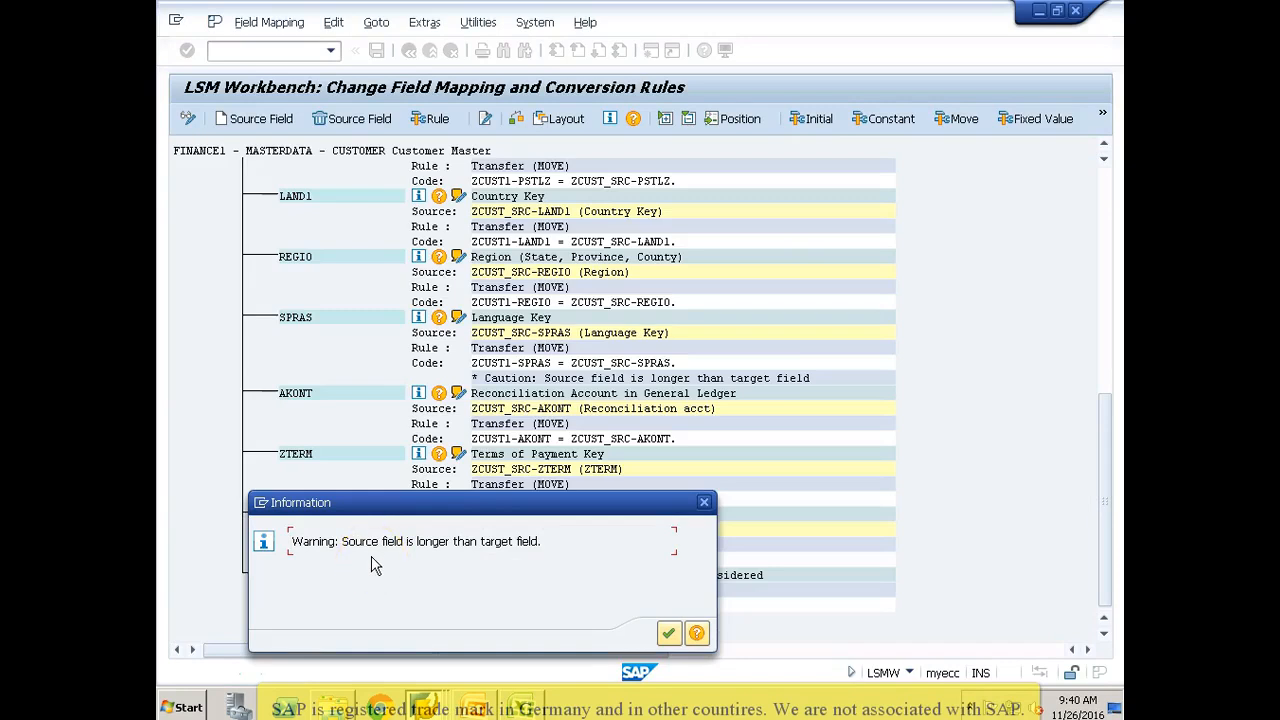
Step: Create a new SAP session and display the fields of table KNA1 in SE11
click(262, 504)
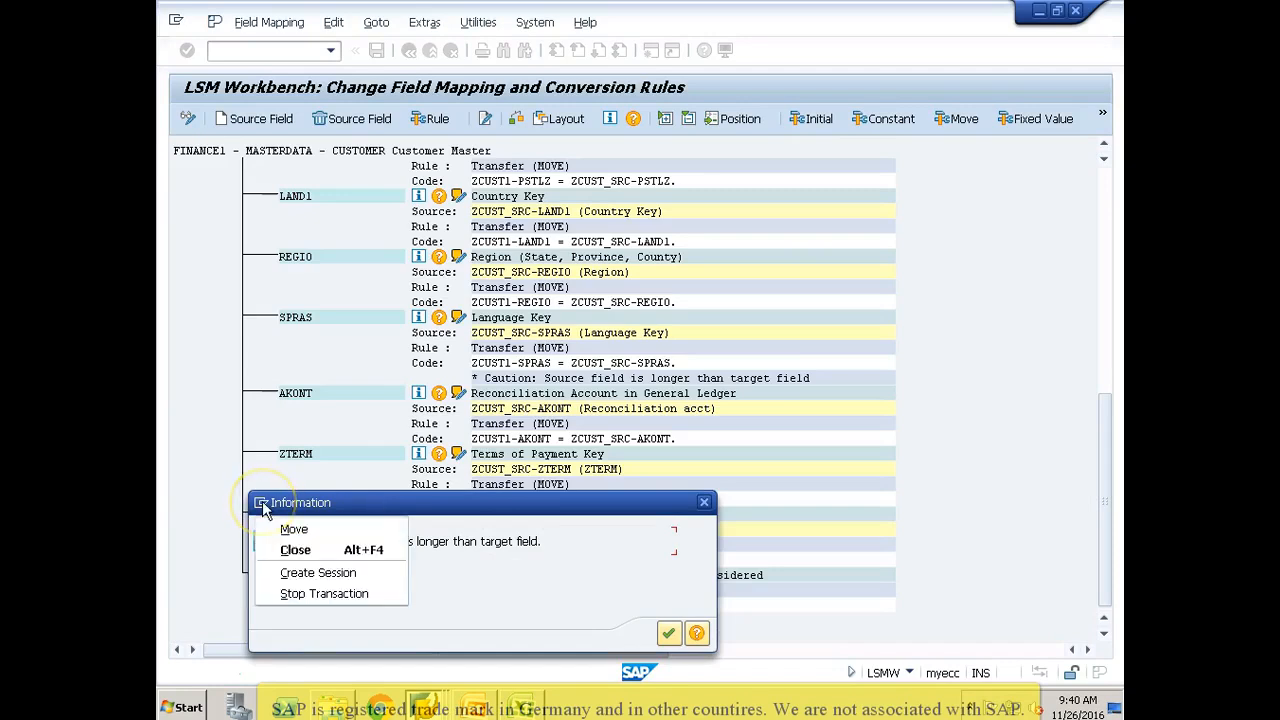
click(296, 576)
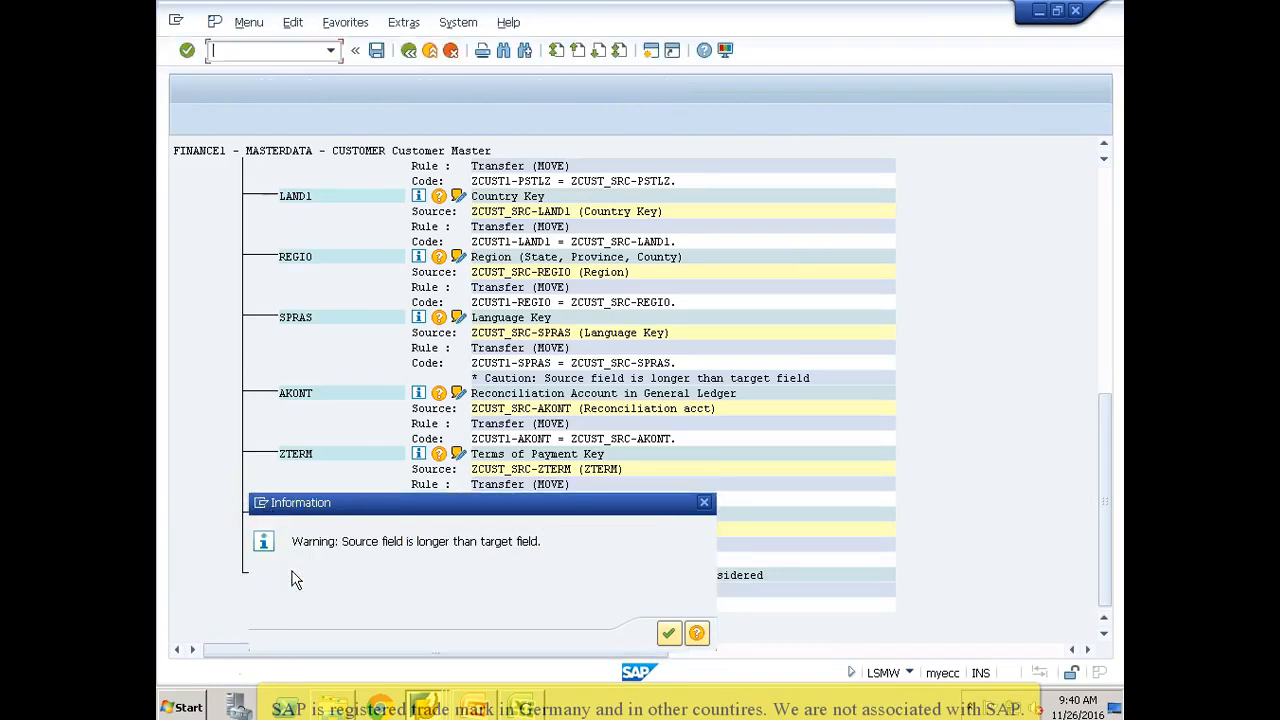
click(428, 705)
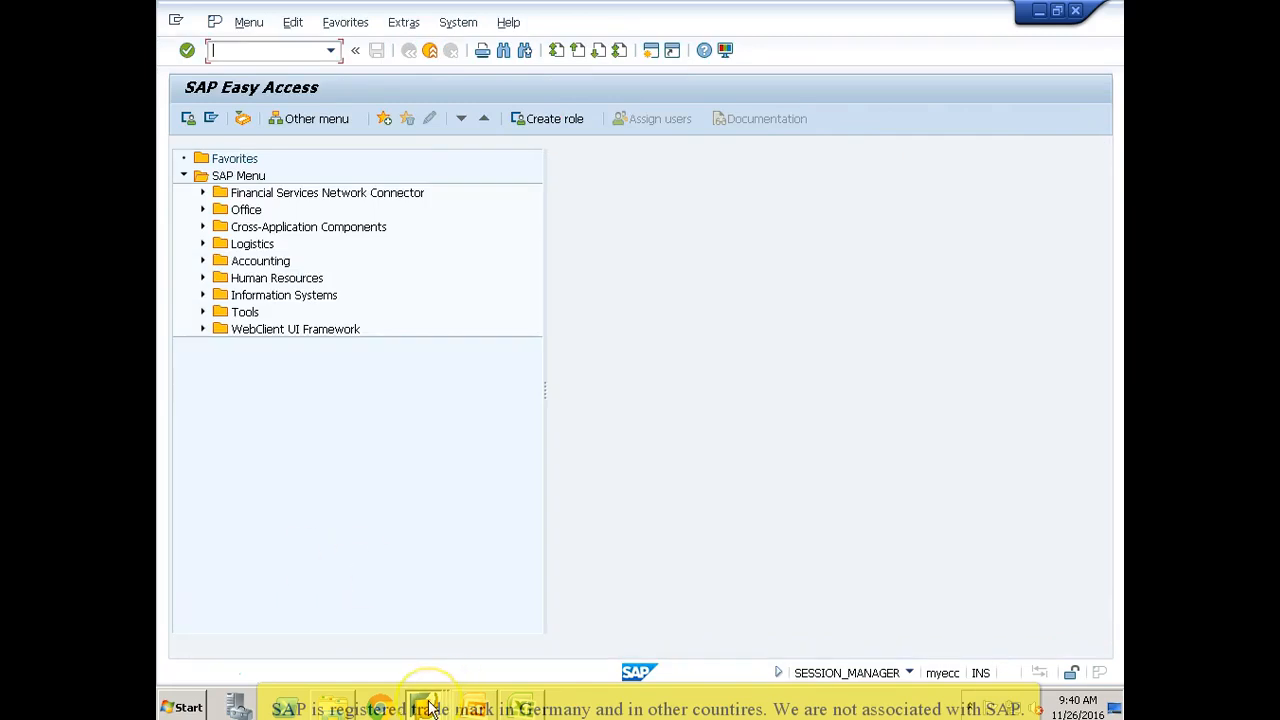
click(375, 645)
text(zna1)
key(Return)
click(282, 460)
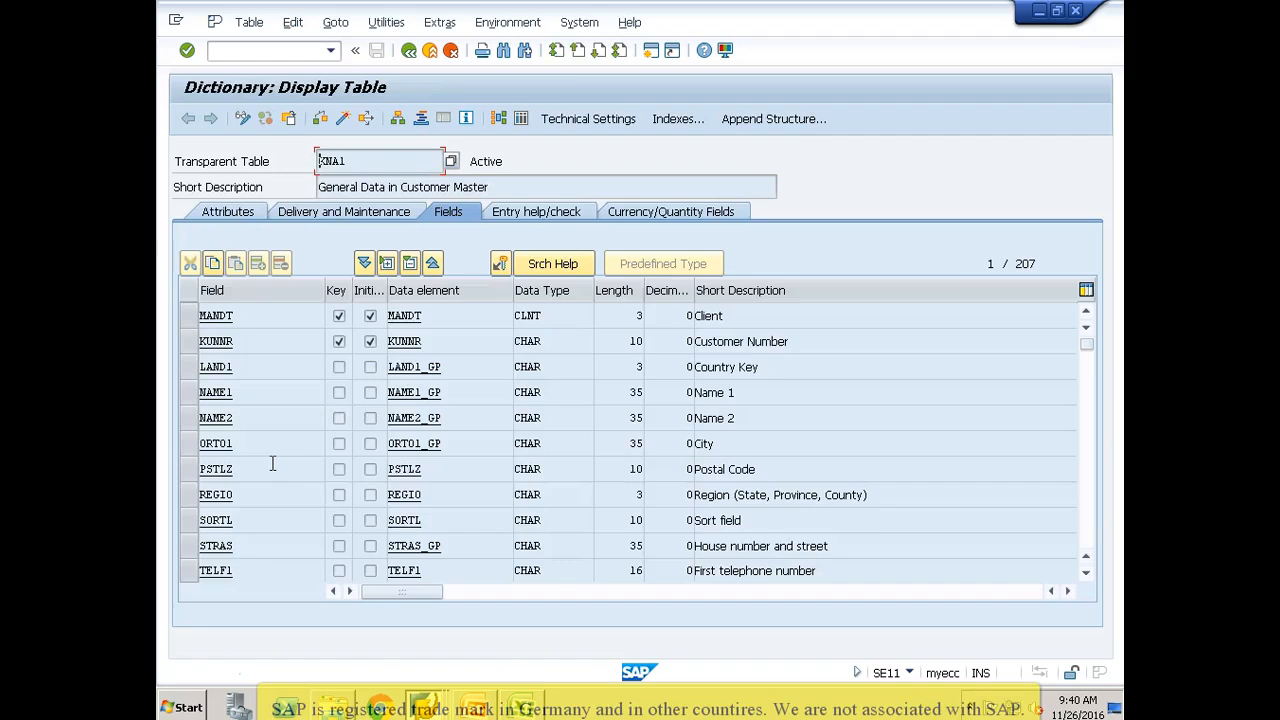
Step: Search the KNA1 field list for "language" and check the length of field SPRAS
key(ctrl+f)
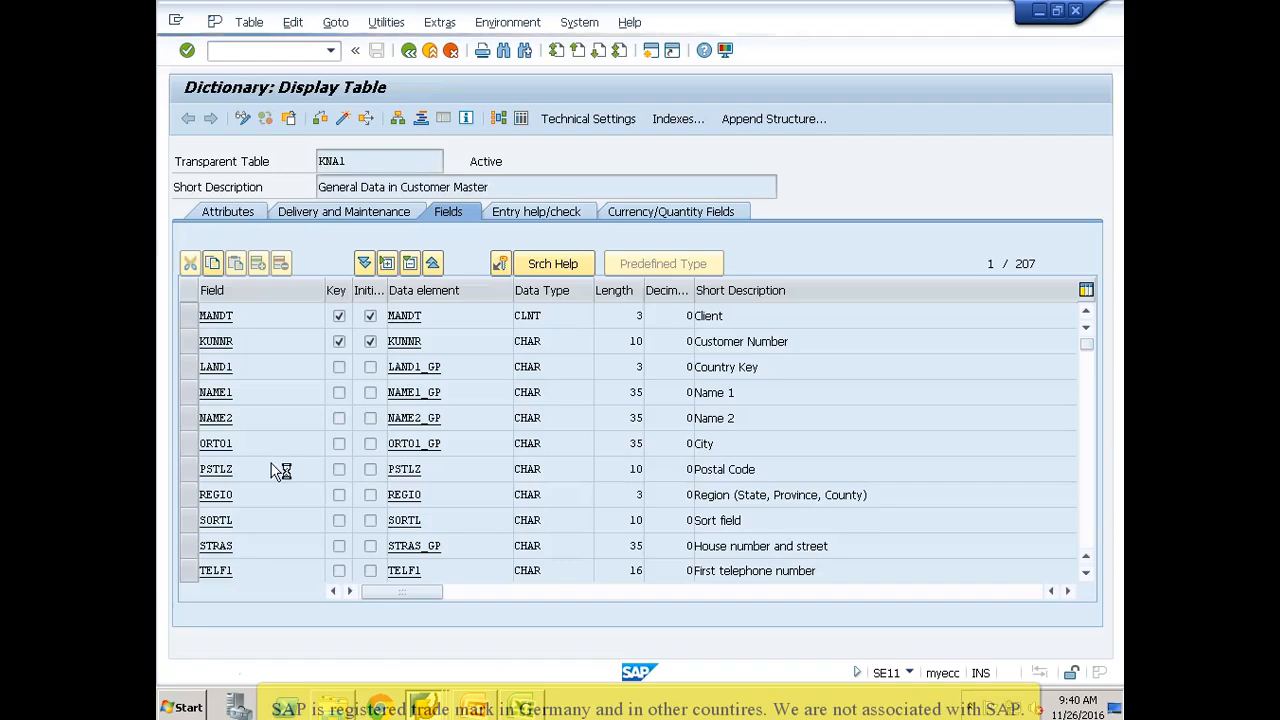
text(language)
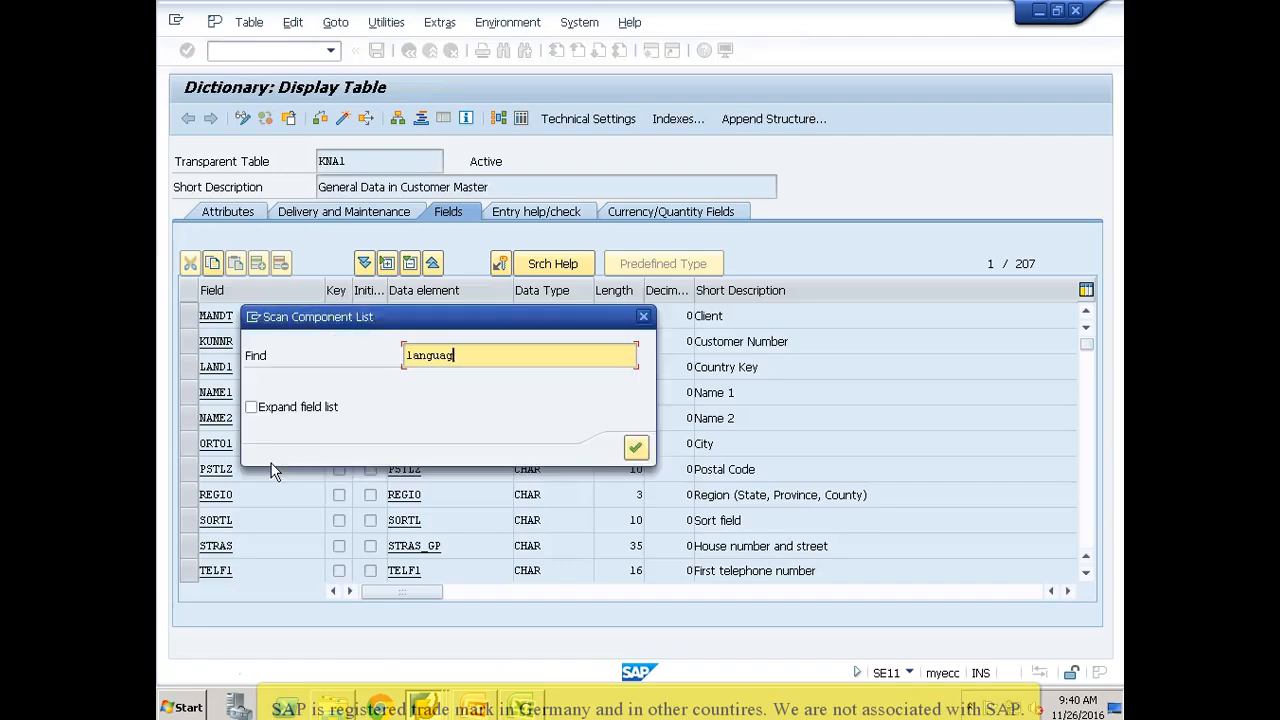
key(Return)
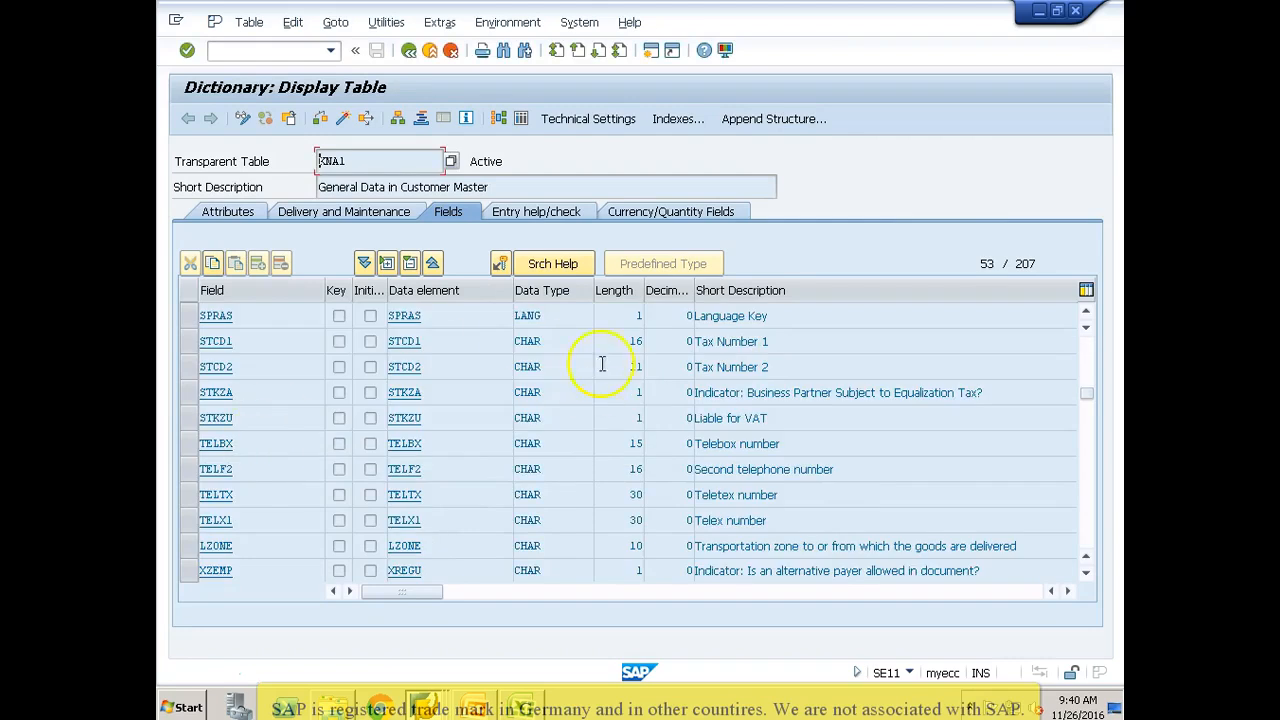
click(633, 317)
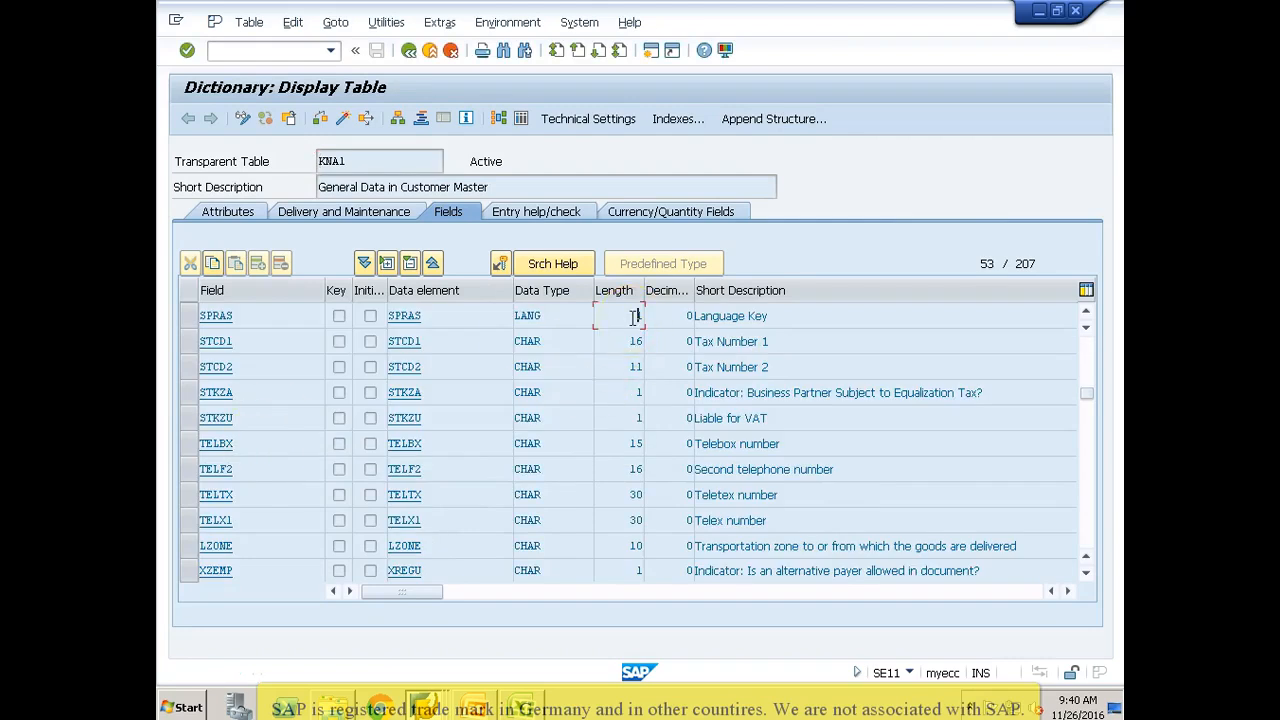
Step: Switch back to the LSMW session and close the field length warning for SPRAS
key(alt+Tab)
key(alt+Tab)
key(alt+Tab)
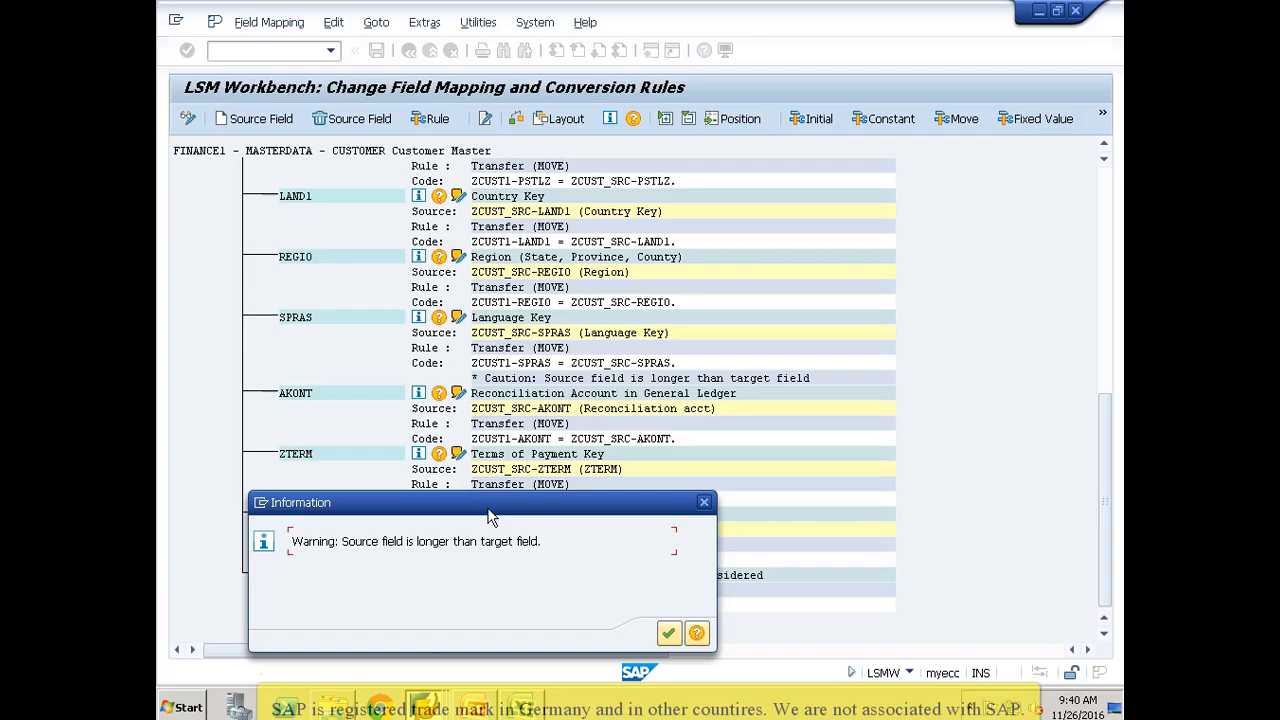
click(668, 636)
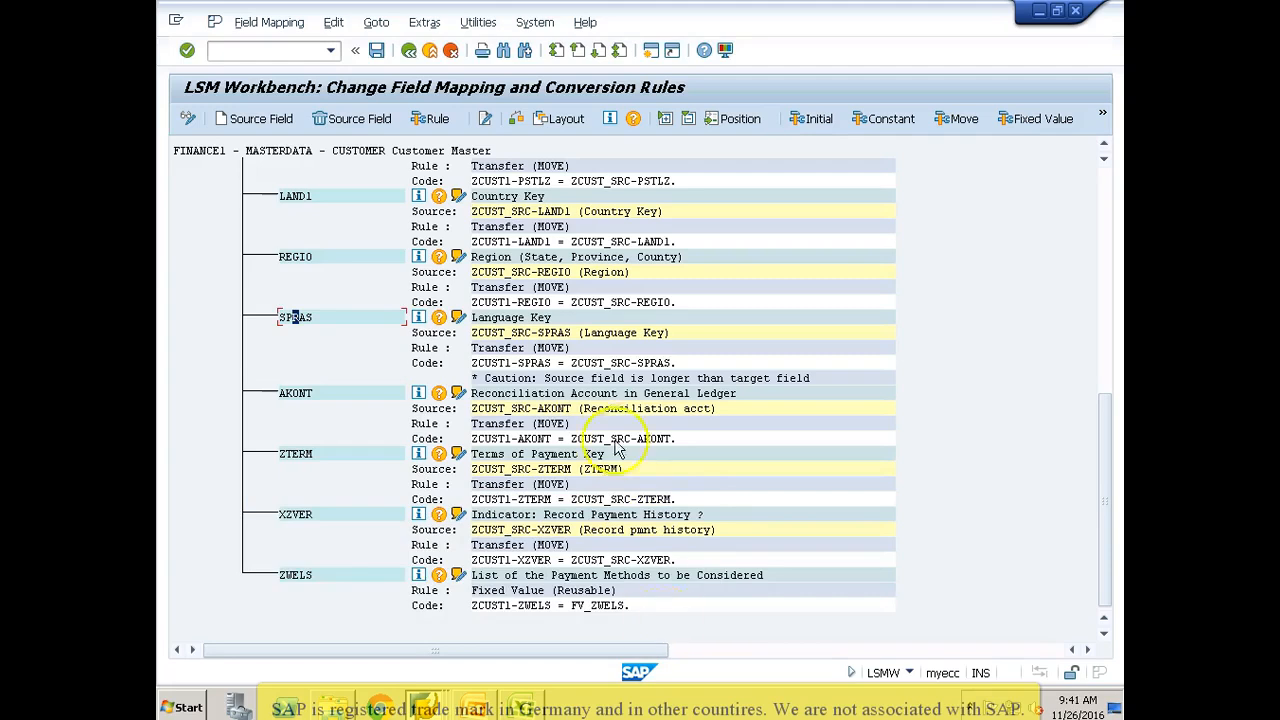
Step: Save the field mapping and return to the list of process steps
click(537, 356)
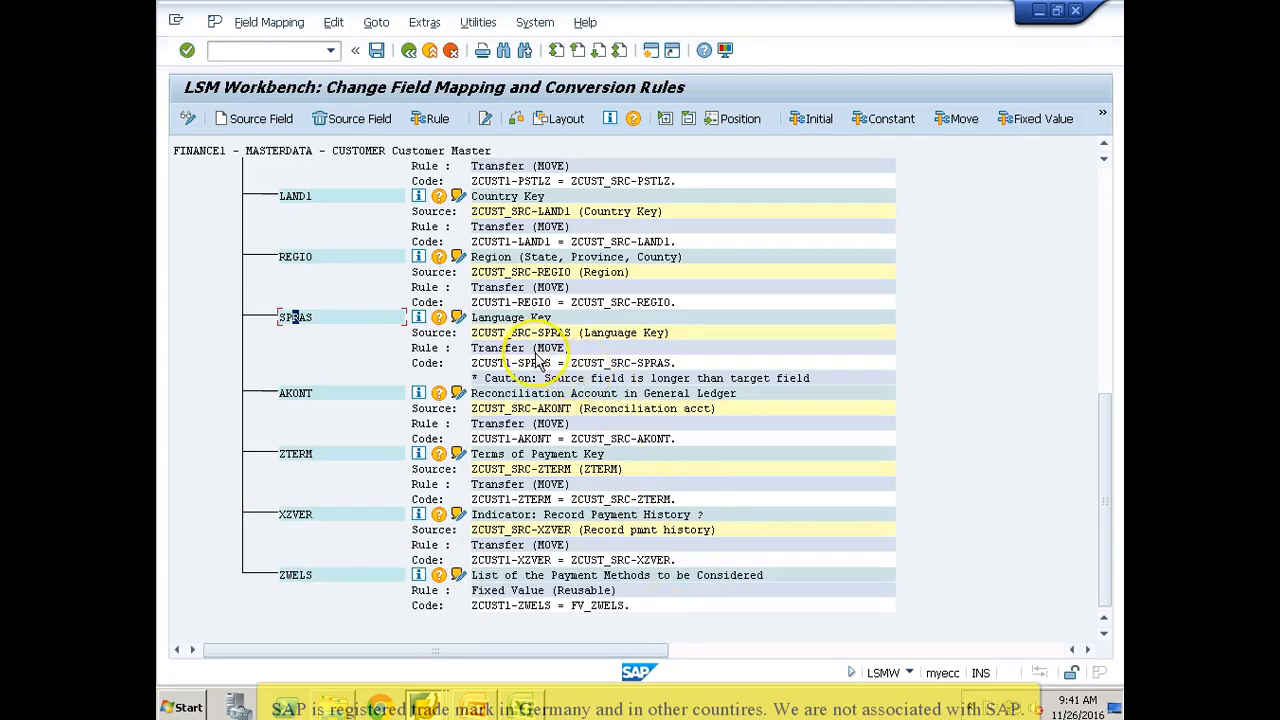
click(378, 53)
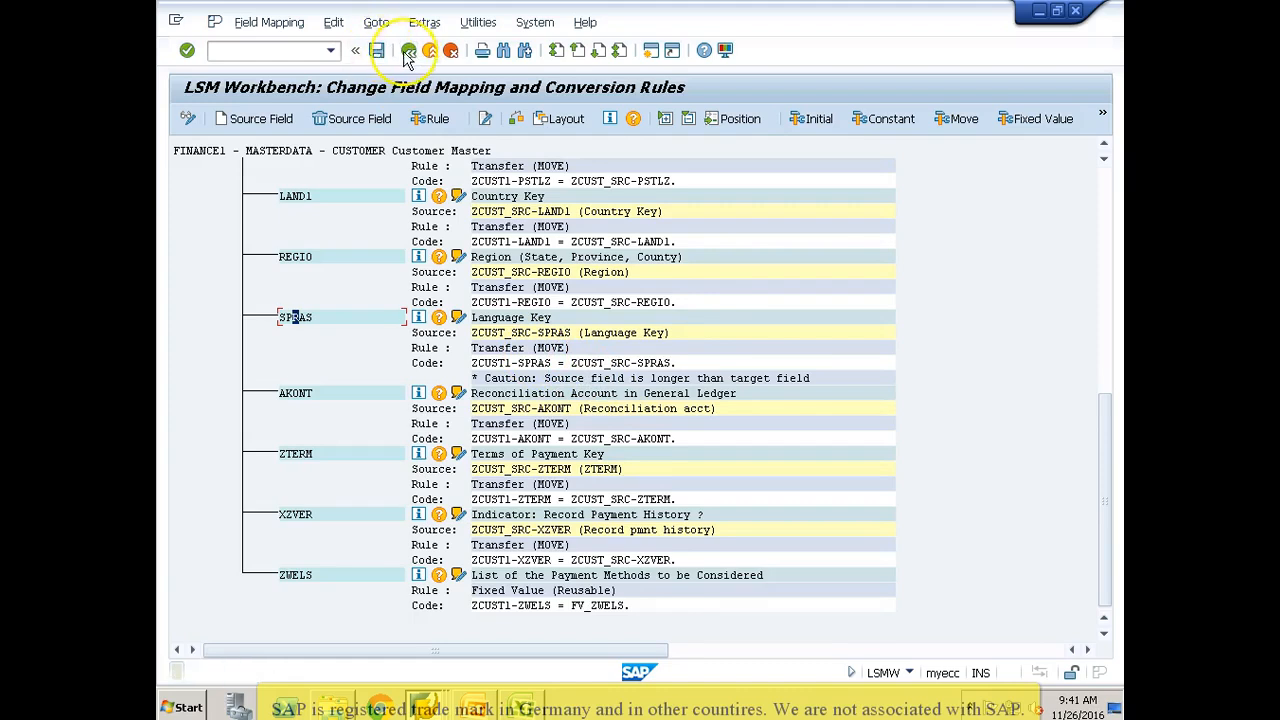
click(407, 51)
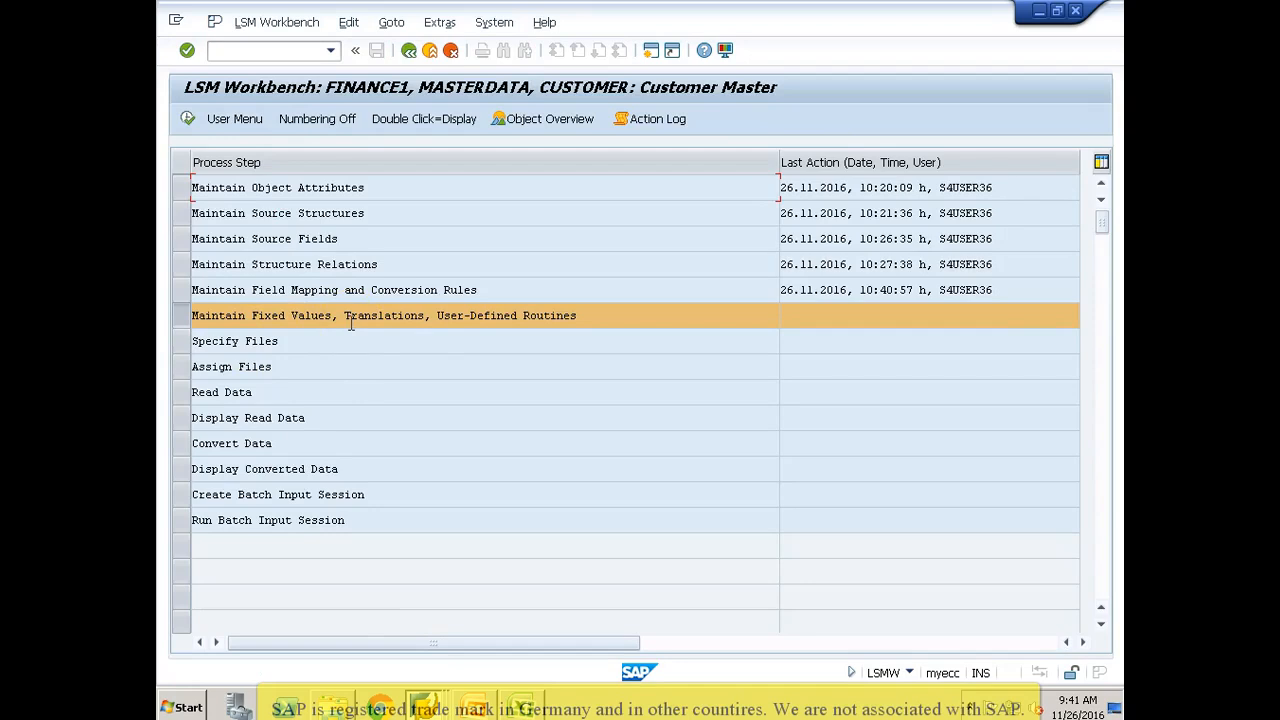
Step: Open Maintain Fixed Values, Translations, User-Defined Routines and display the details of fixed value ZWELS
click(187, 119)
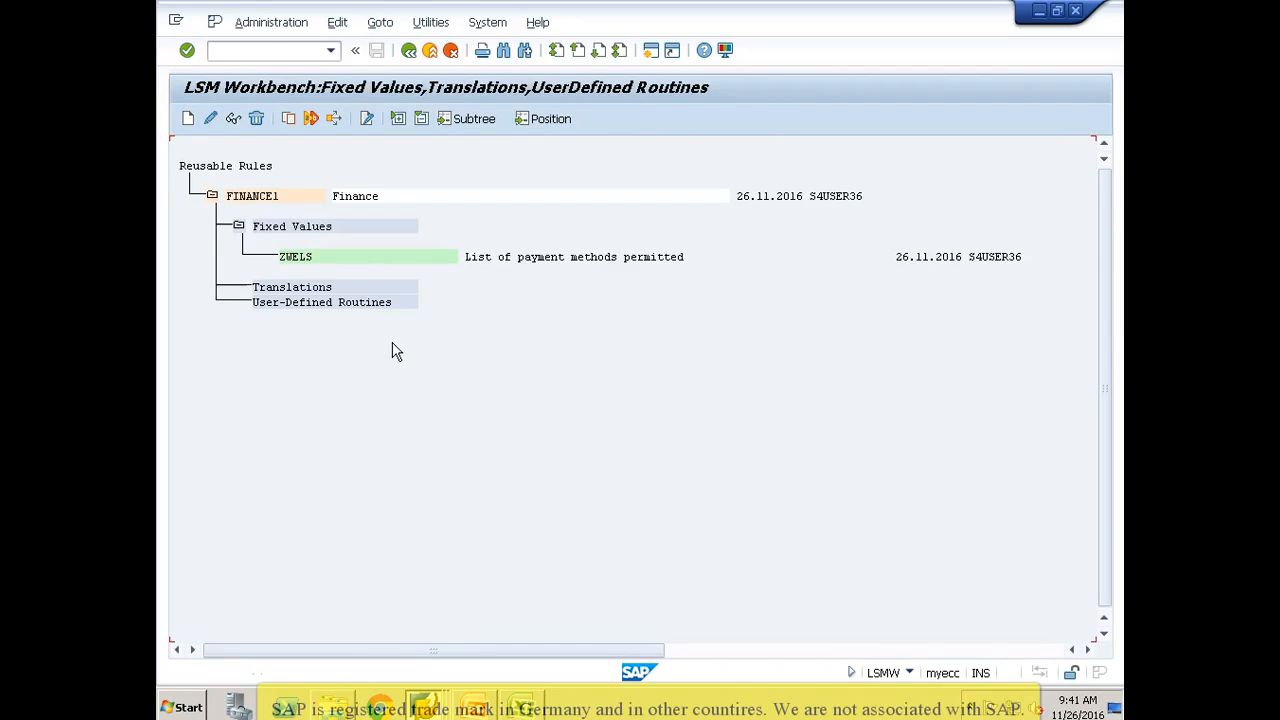
click(300, 260)
double_click(297, 258)
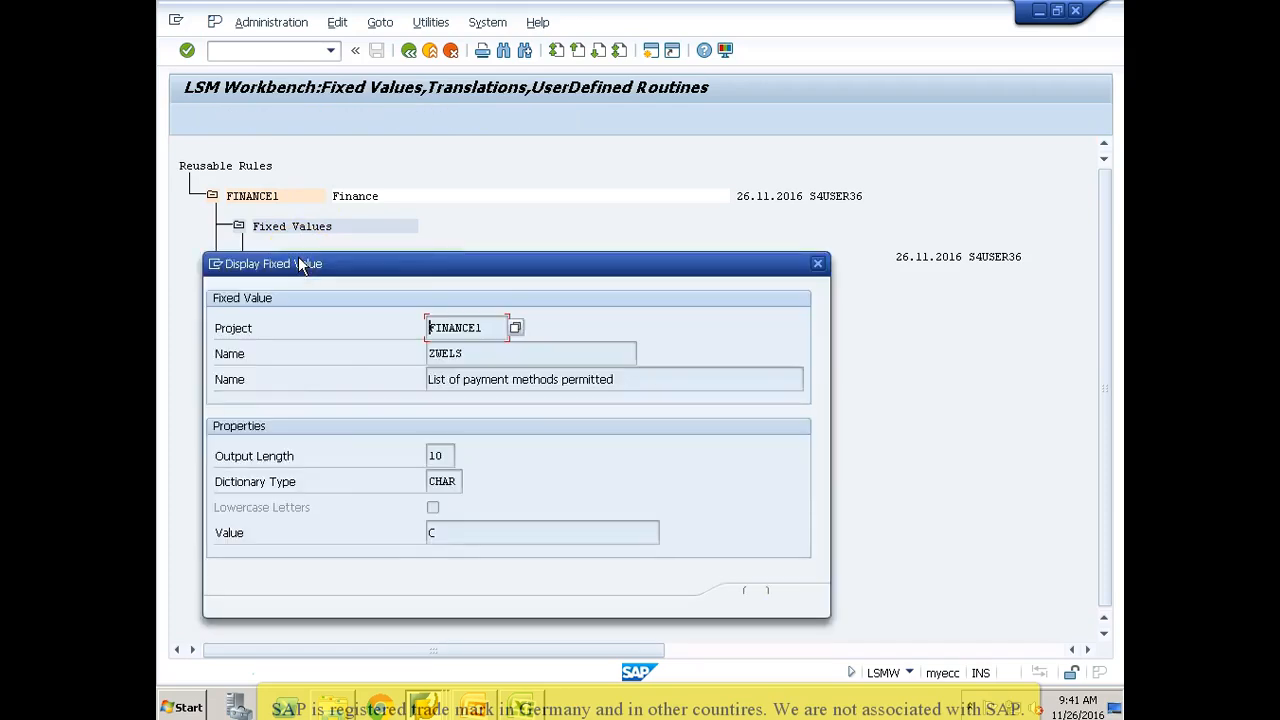
click(464, 533)
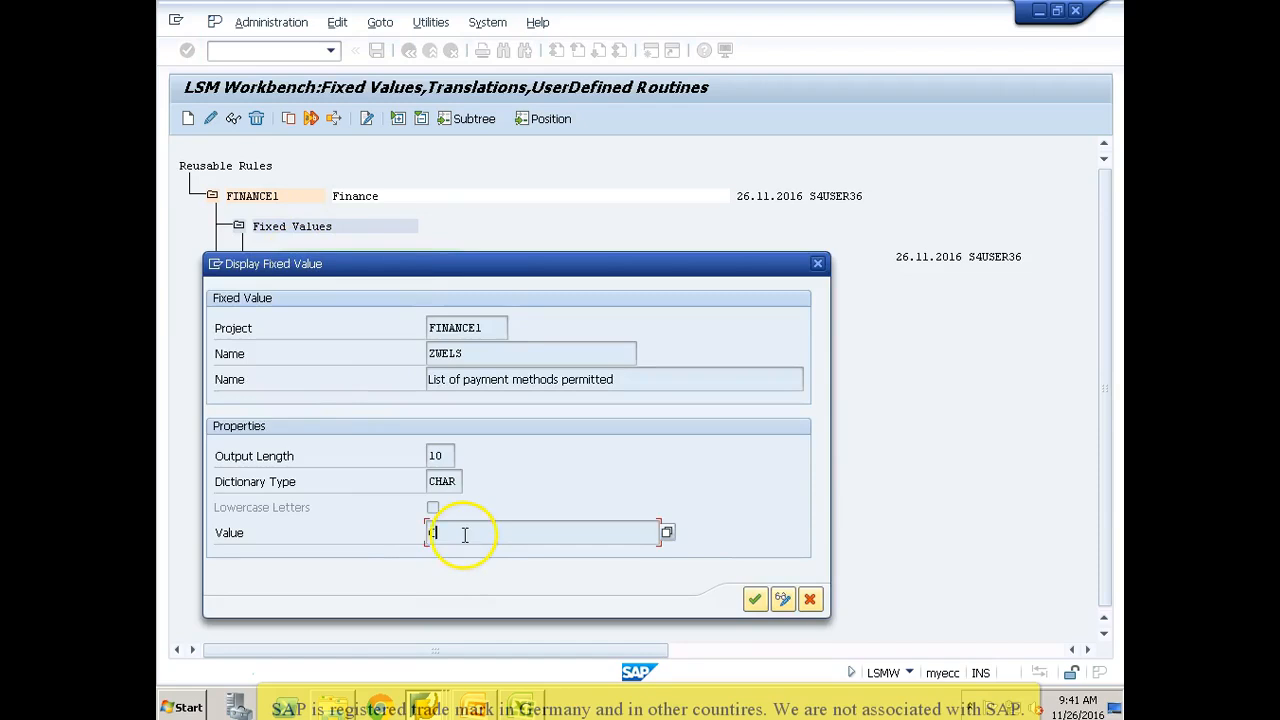
Step: Close the display of fixed value ZWELS, reopen it for change and confirm the entry
click(809, 598)
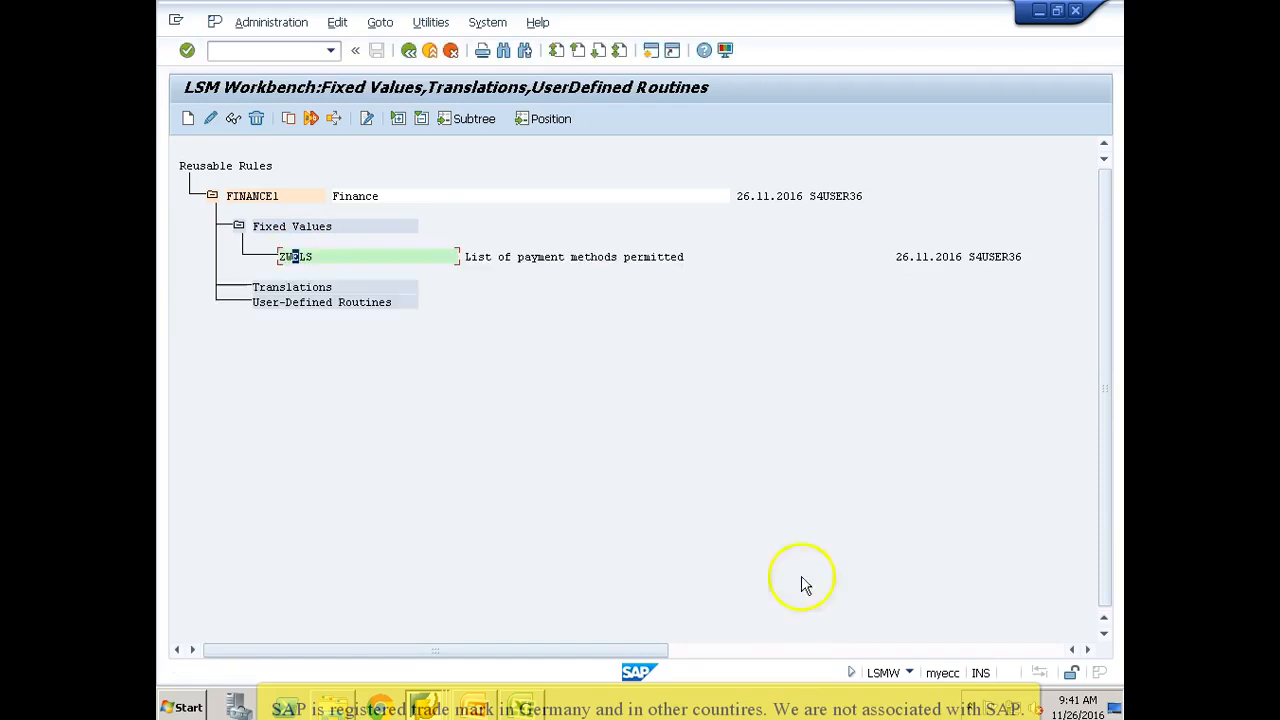
click(213, 120)
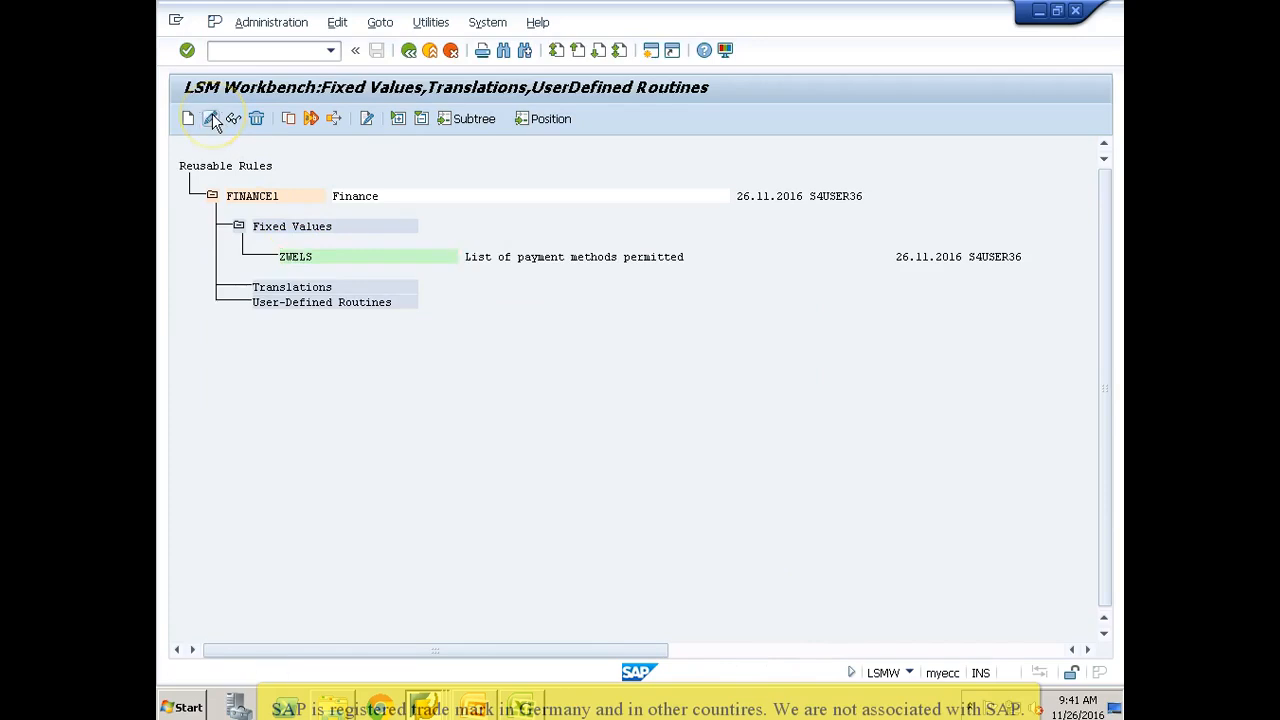
click(753, 598)
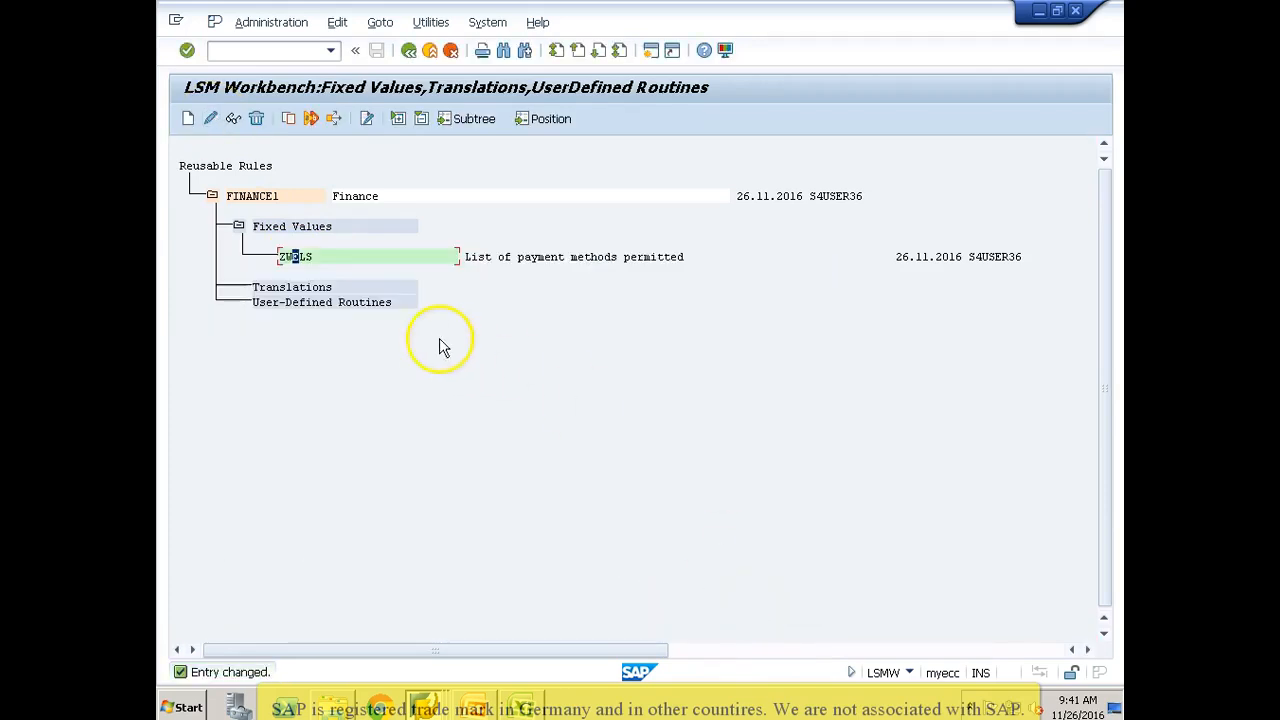
Step: Create a translation named SPRAS with the description "Language" under Translations in project FINANCE1
click(301, 289)
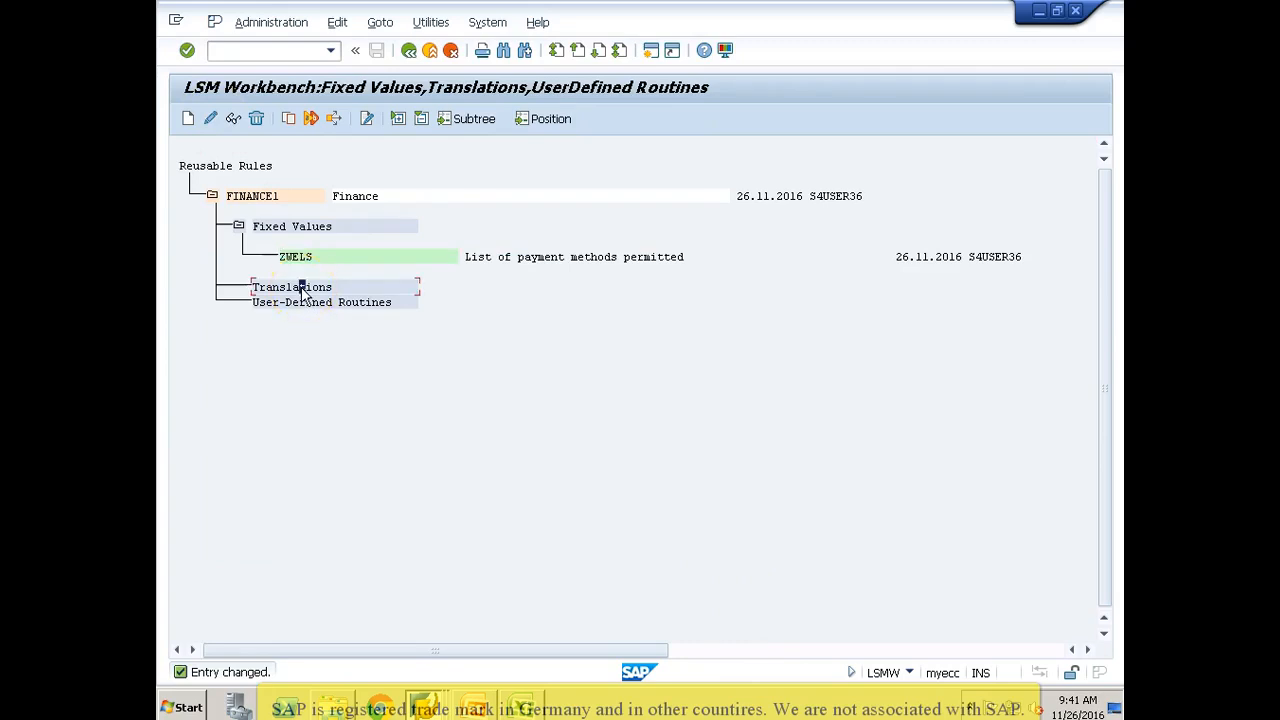
click(211, 119)
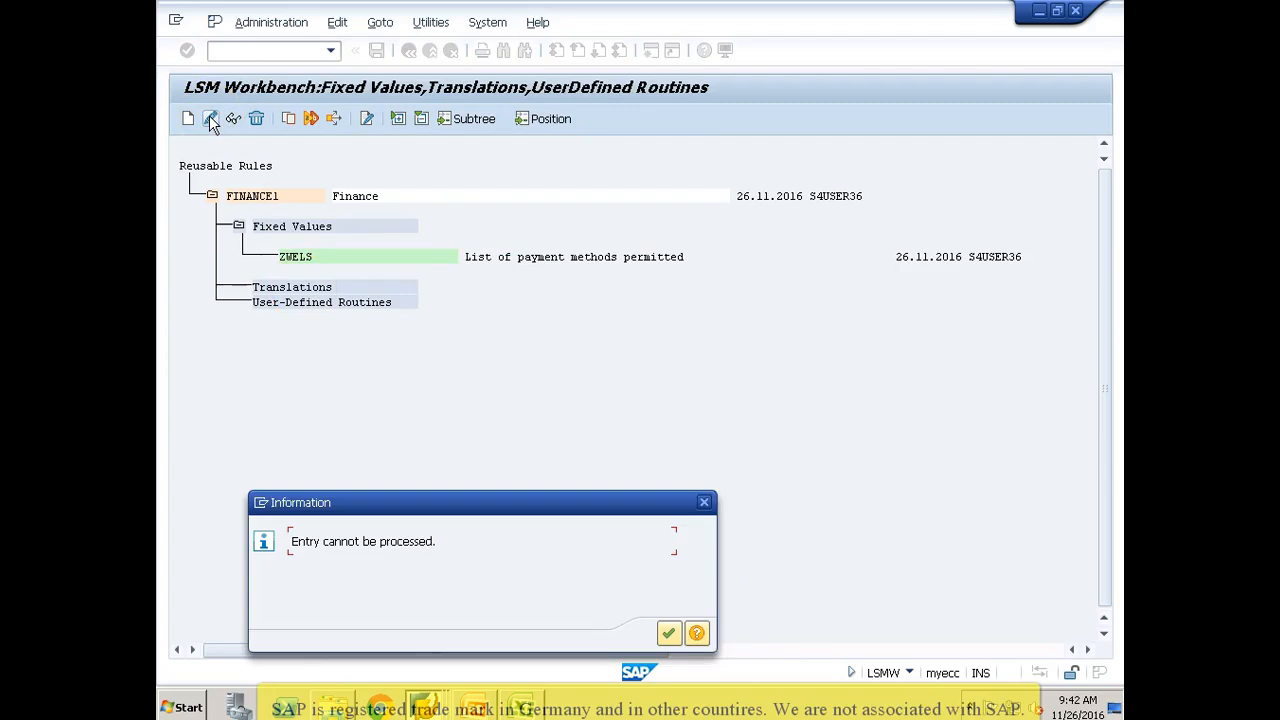
key(Return)
click(189, 119)
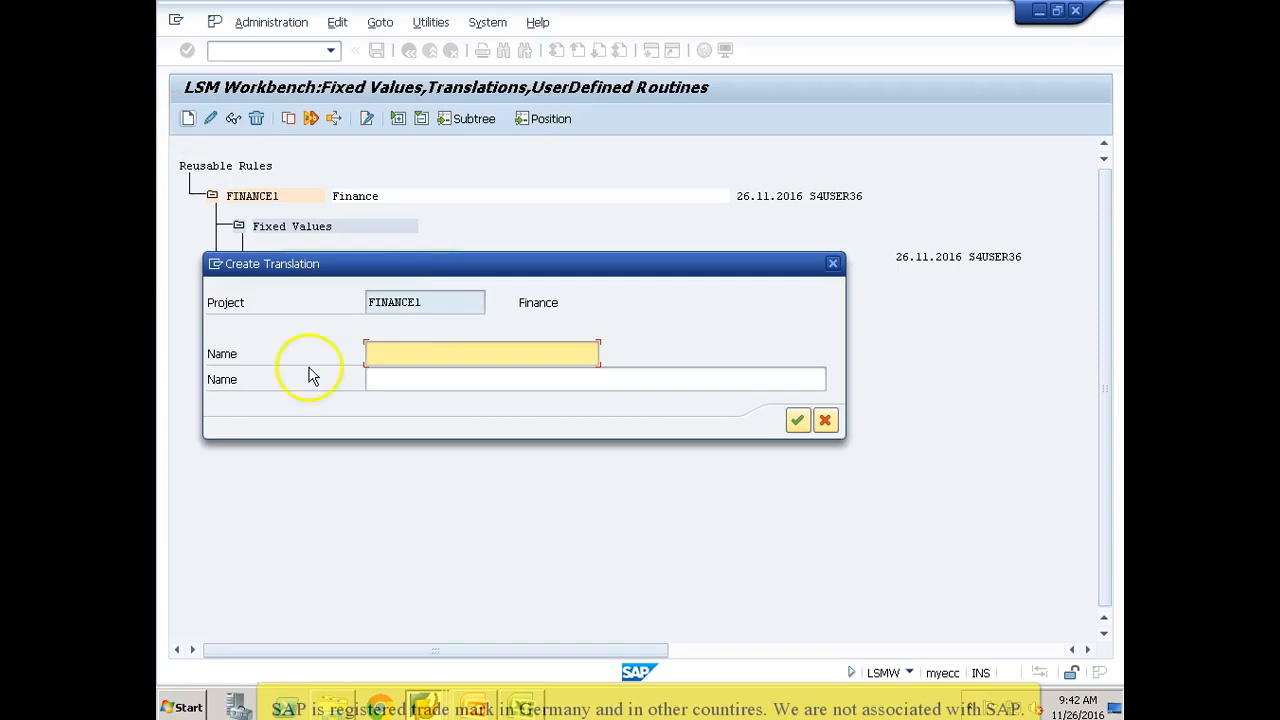
click(426, 356)
text(SP)
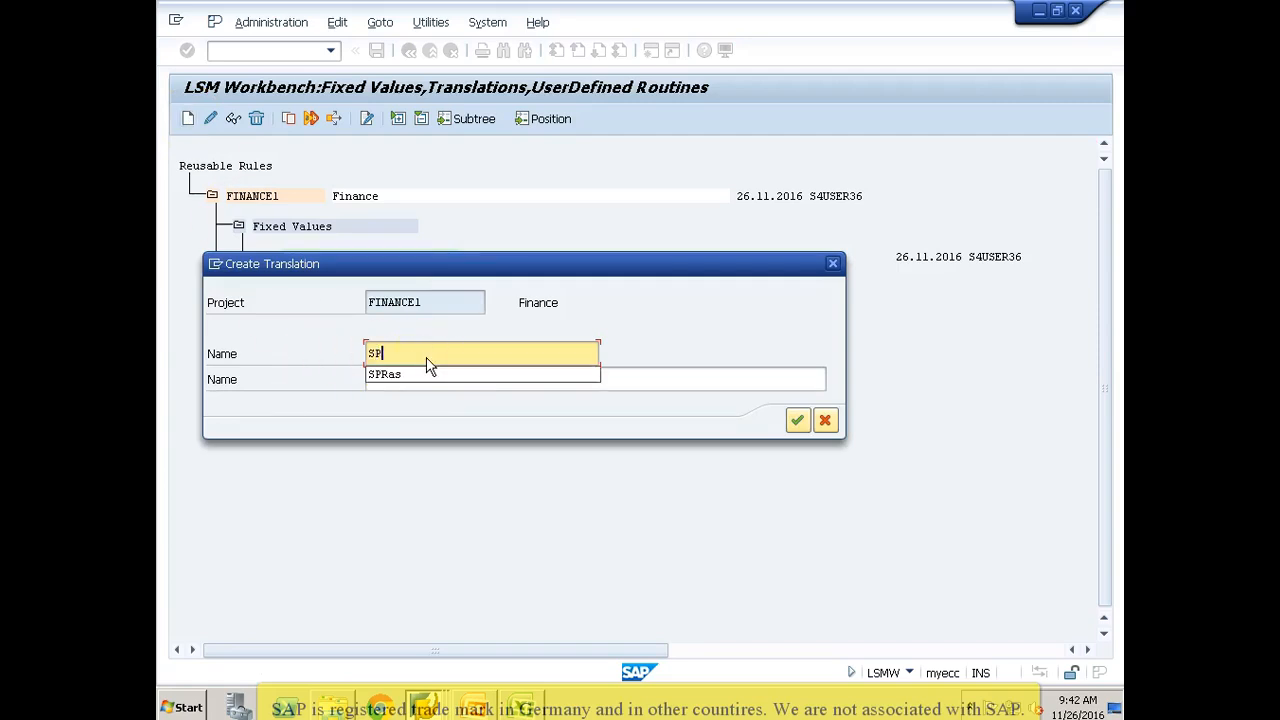
text(RAS)
key(Tab)
text(Language)
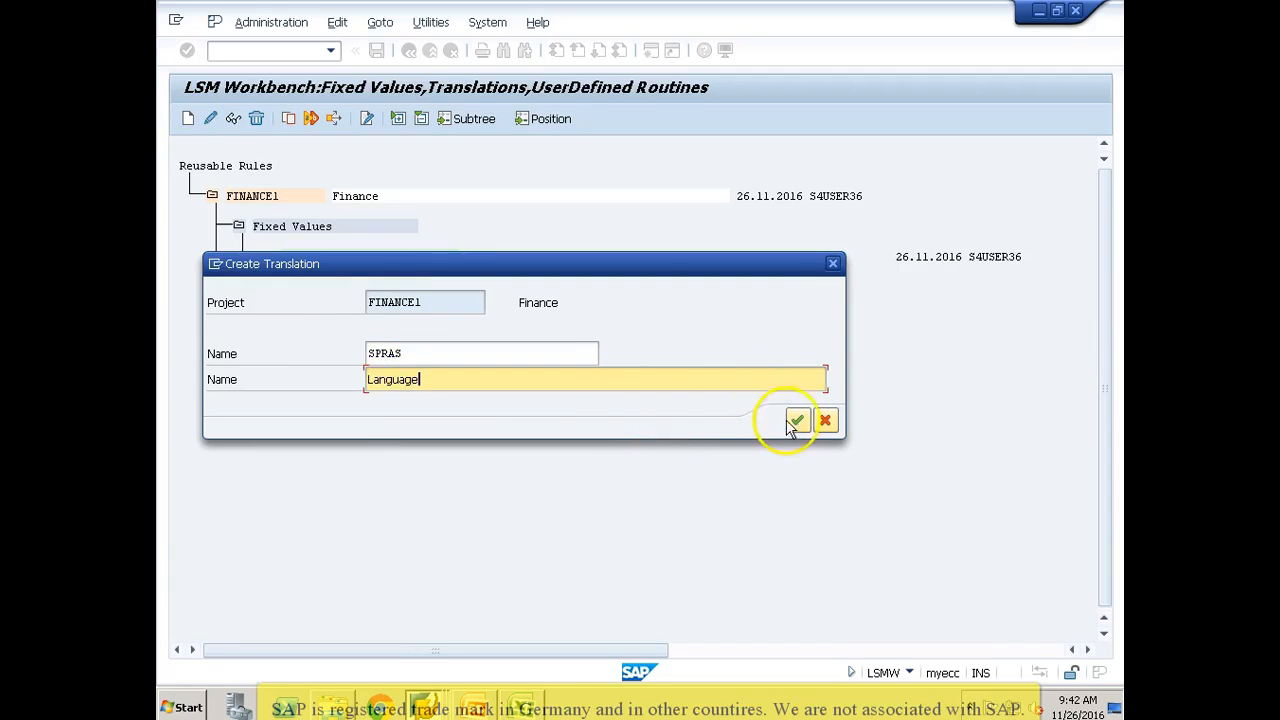
click(796, 419)
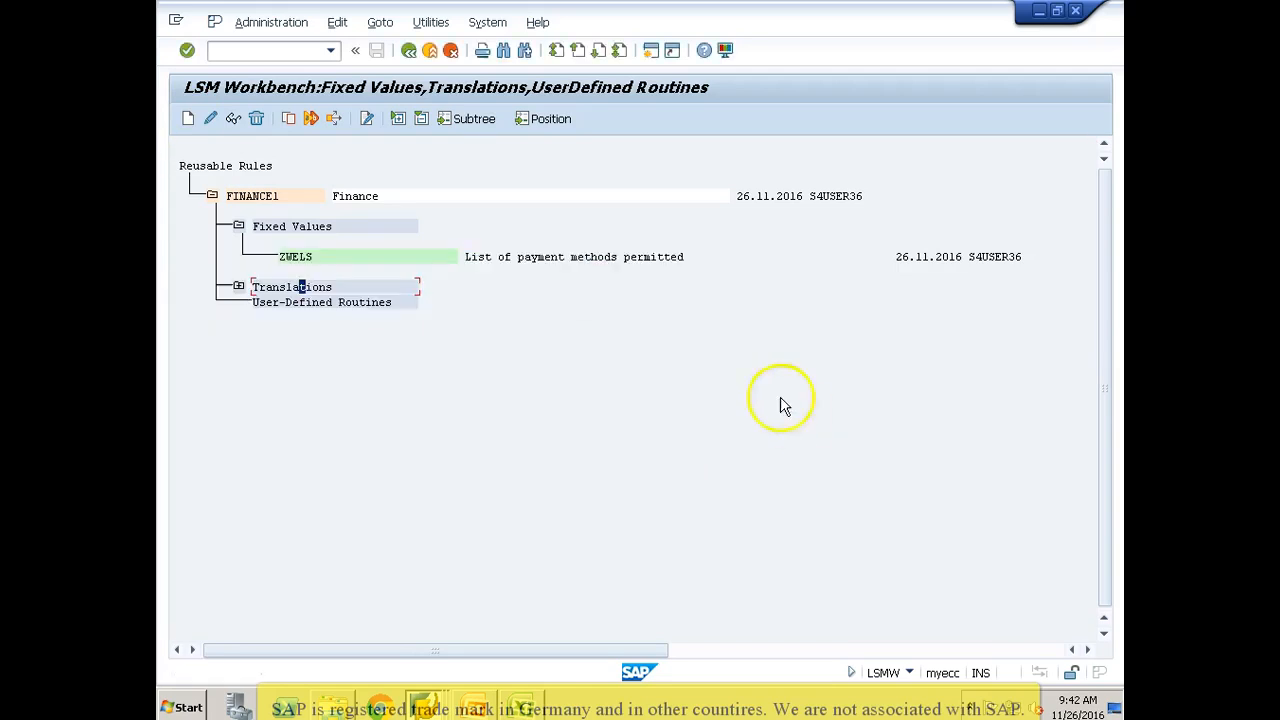
Step: Open translation SPRAS for change and set its source field length to 2
click(238, 288)
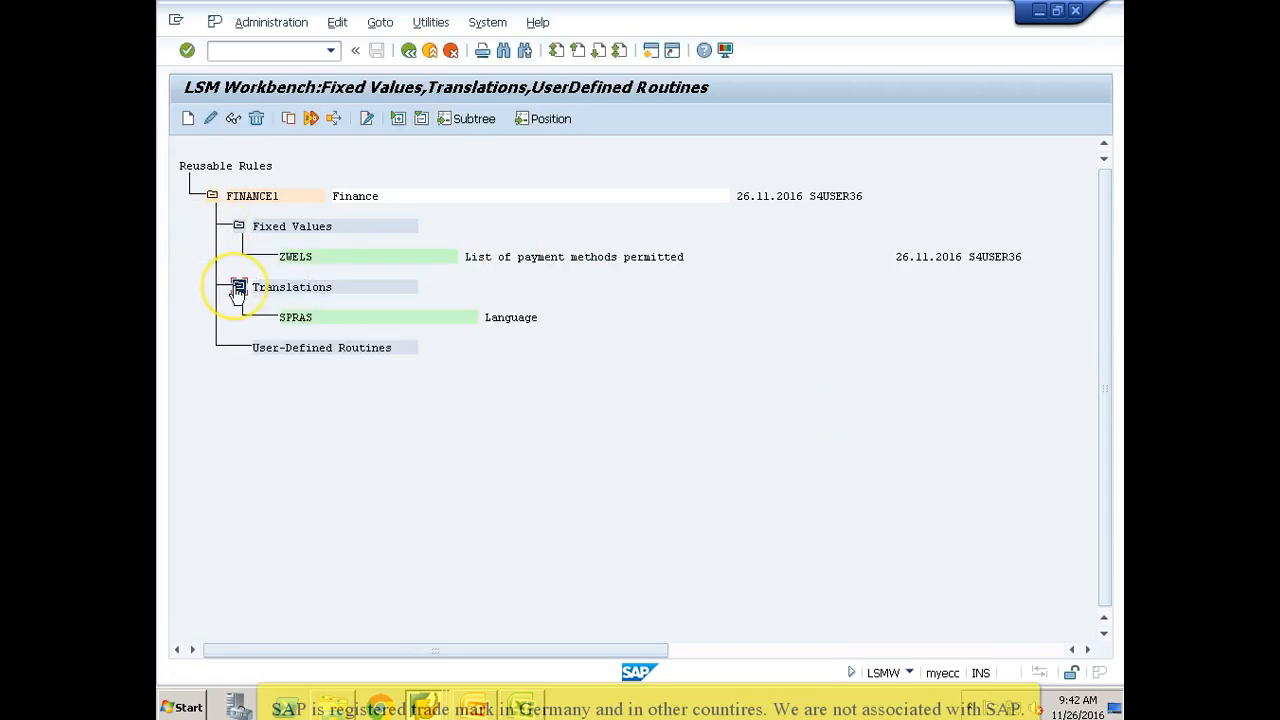
click(296, 319)
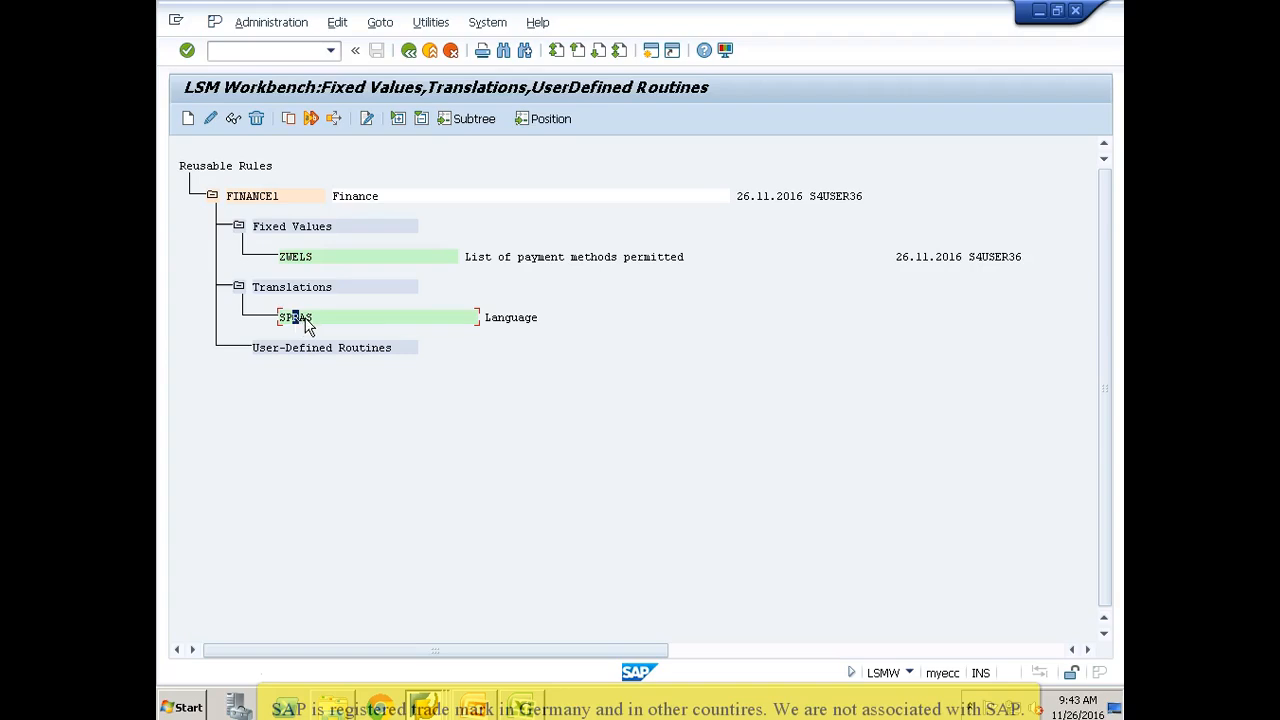
click(211, 118)
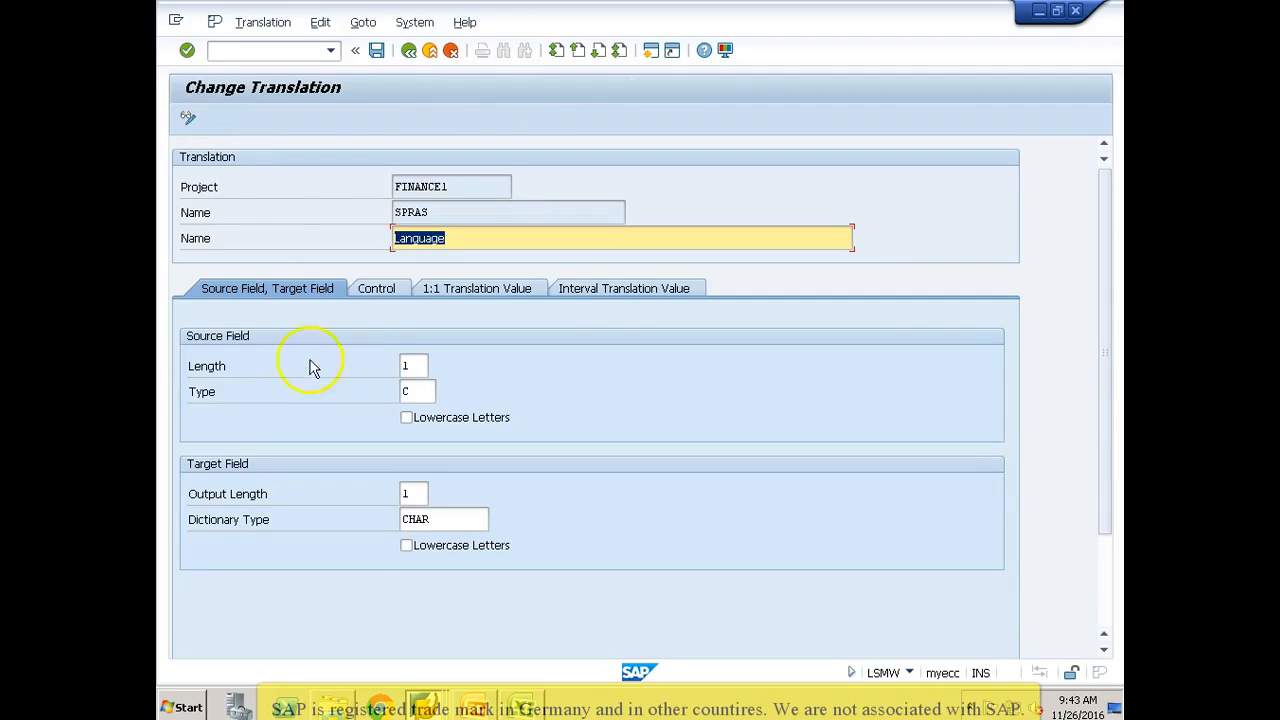
click(416, 367)
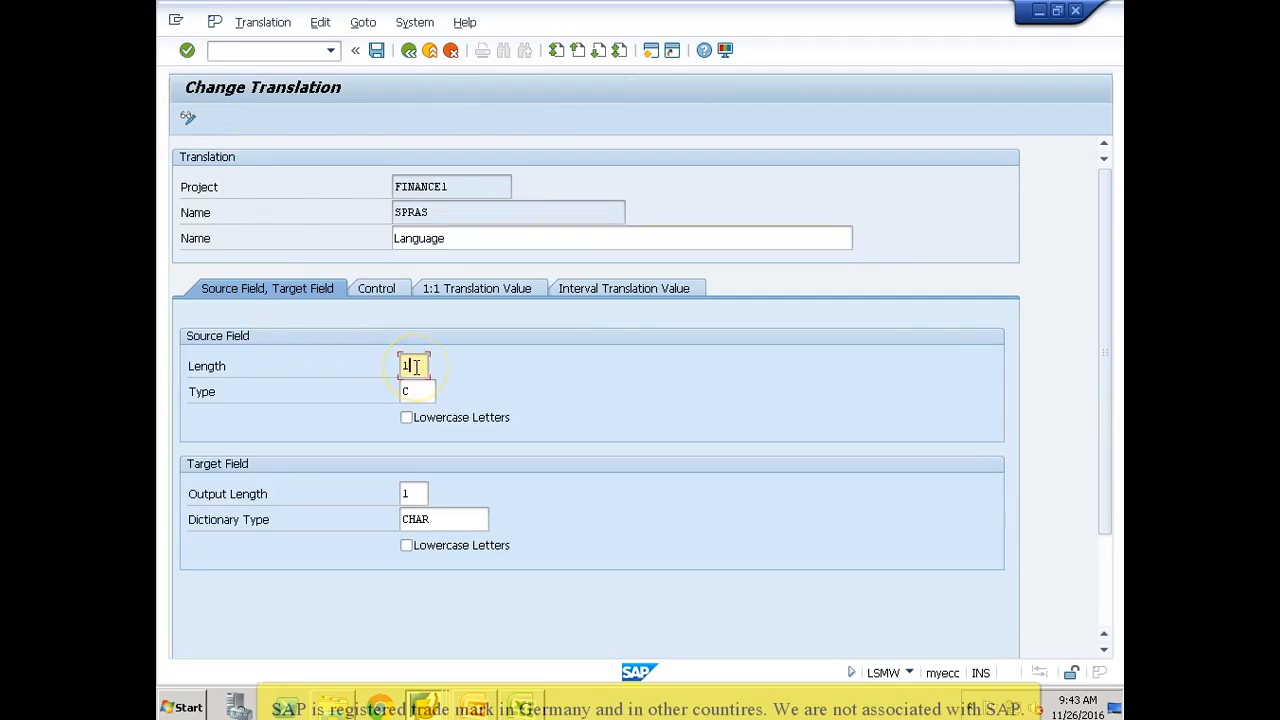
key(BackSpace)
text(2)
Step: Review the translation's control variants and add a 1:1 translation value from EN to E, marked OK
click(384, 300)
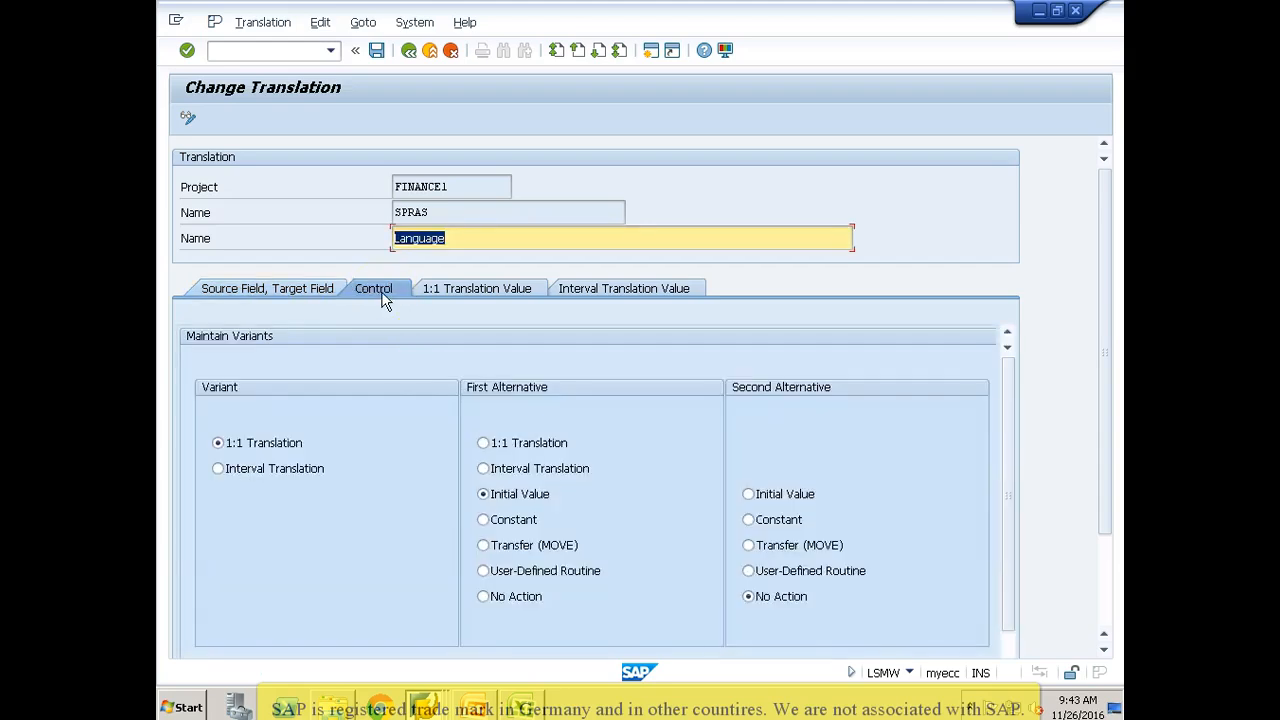
click(463, 295)
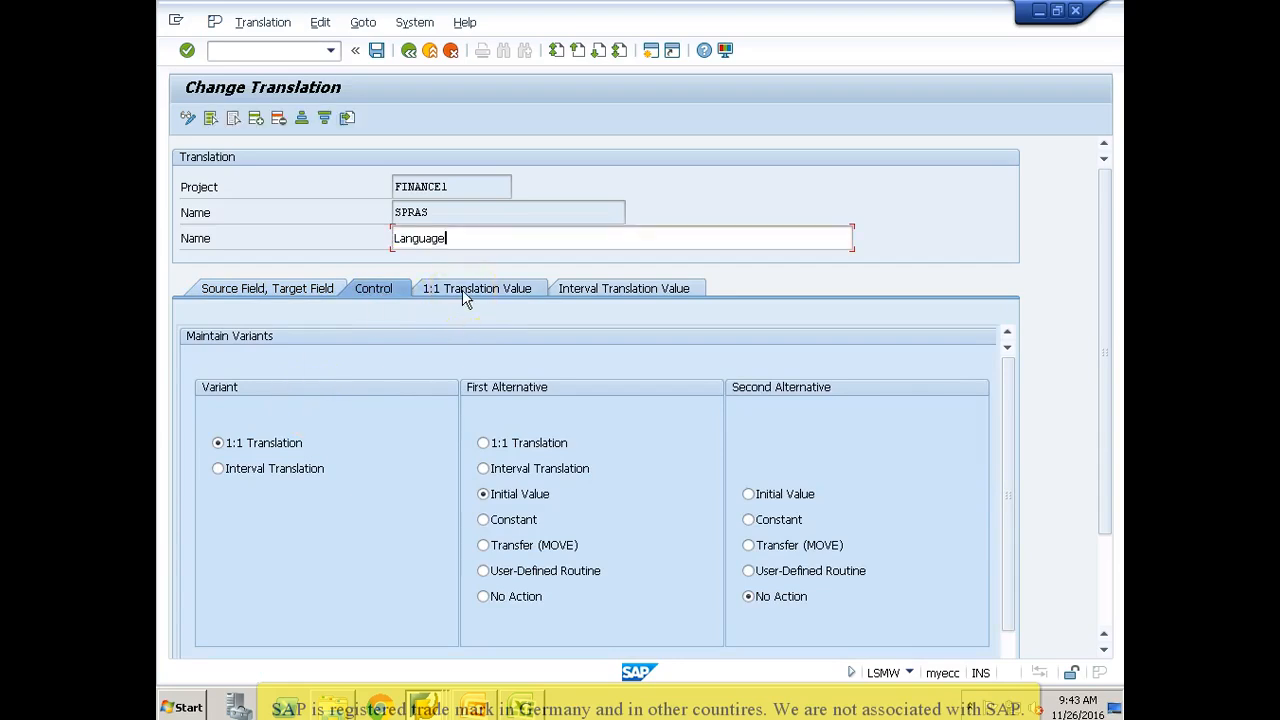
click(386, 360)
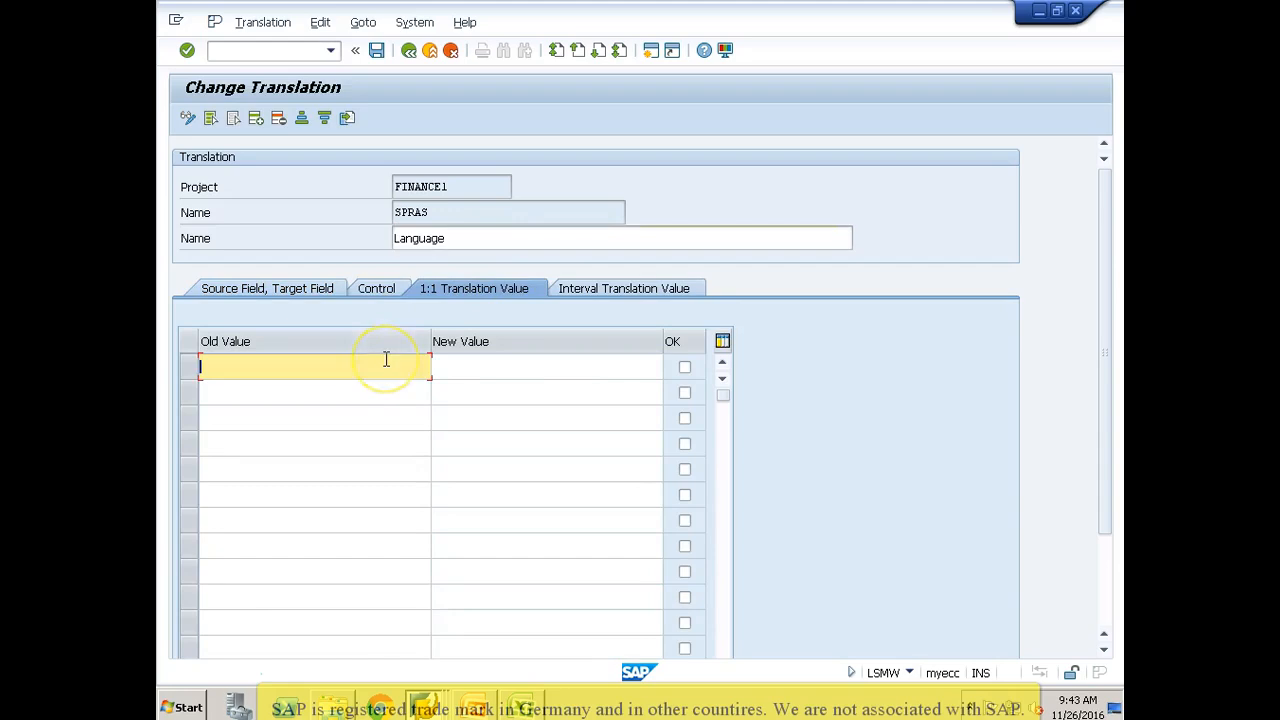
text(EN)
key(Tab)
text(E)
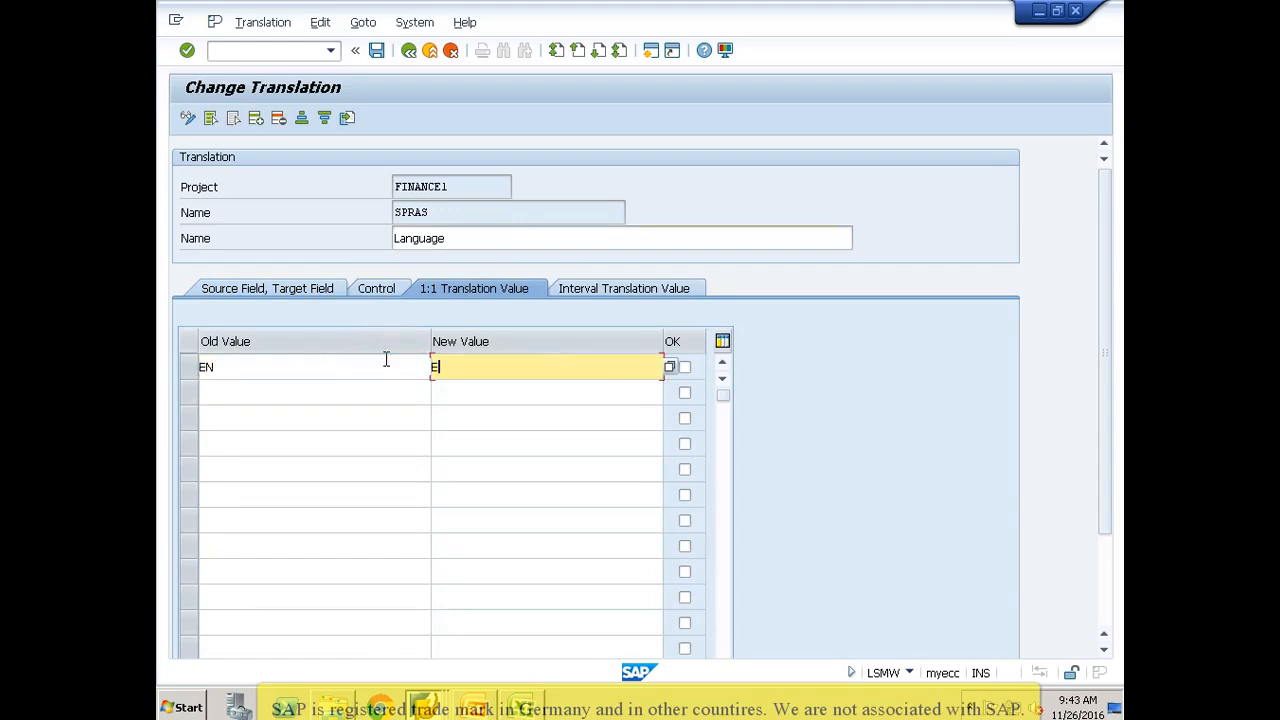
click(686, 369)
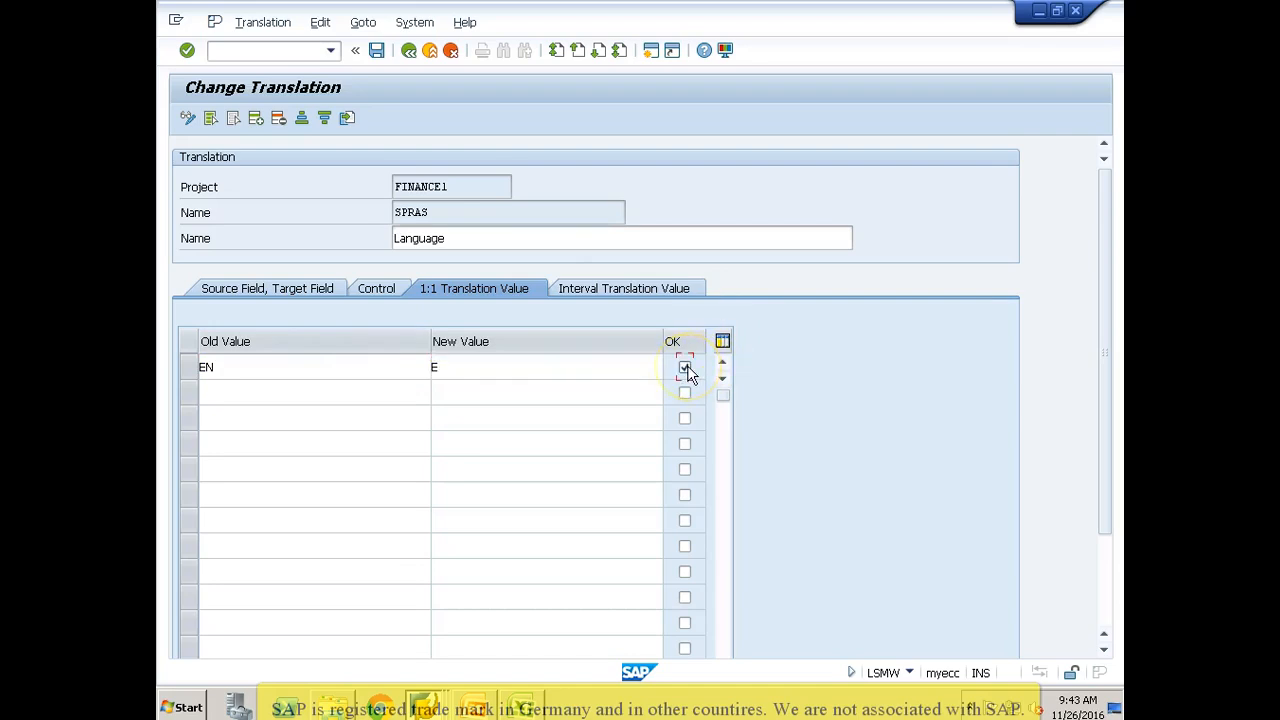
click(575, 365)
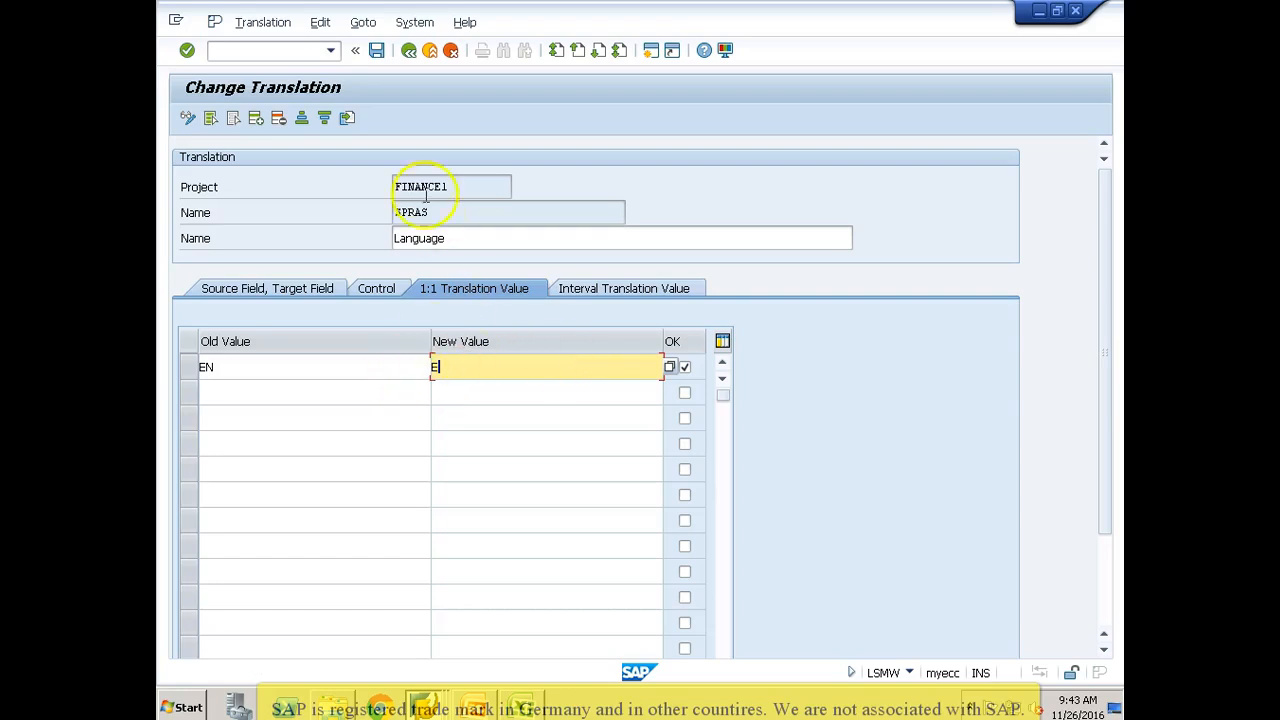
Step: Switch to the KNA1 Data Browser session and display the table entry for the test customer's number
key(alt+Tab)
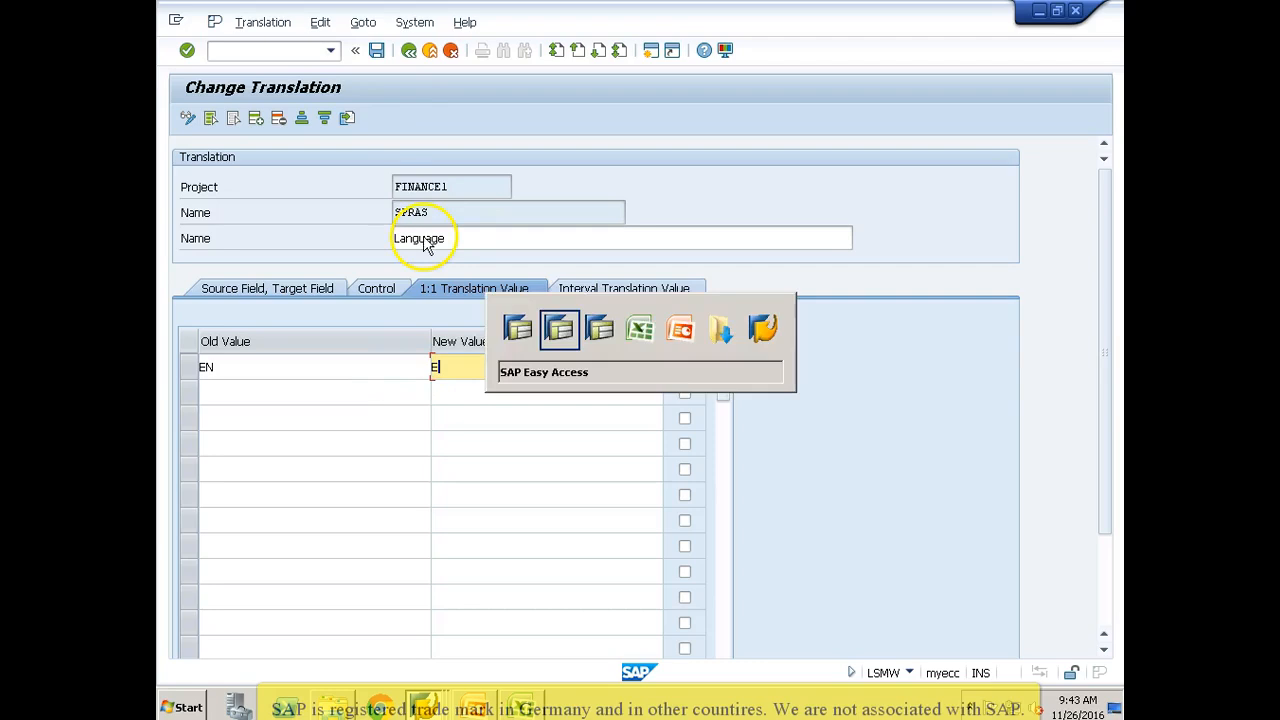
key(alt+Tab)
key(alt+Tab)
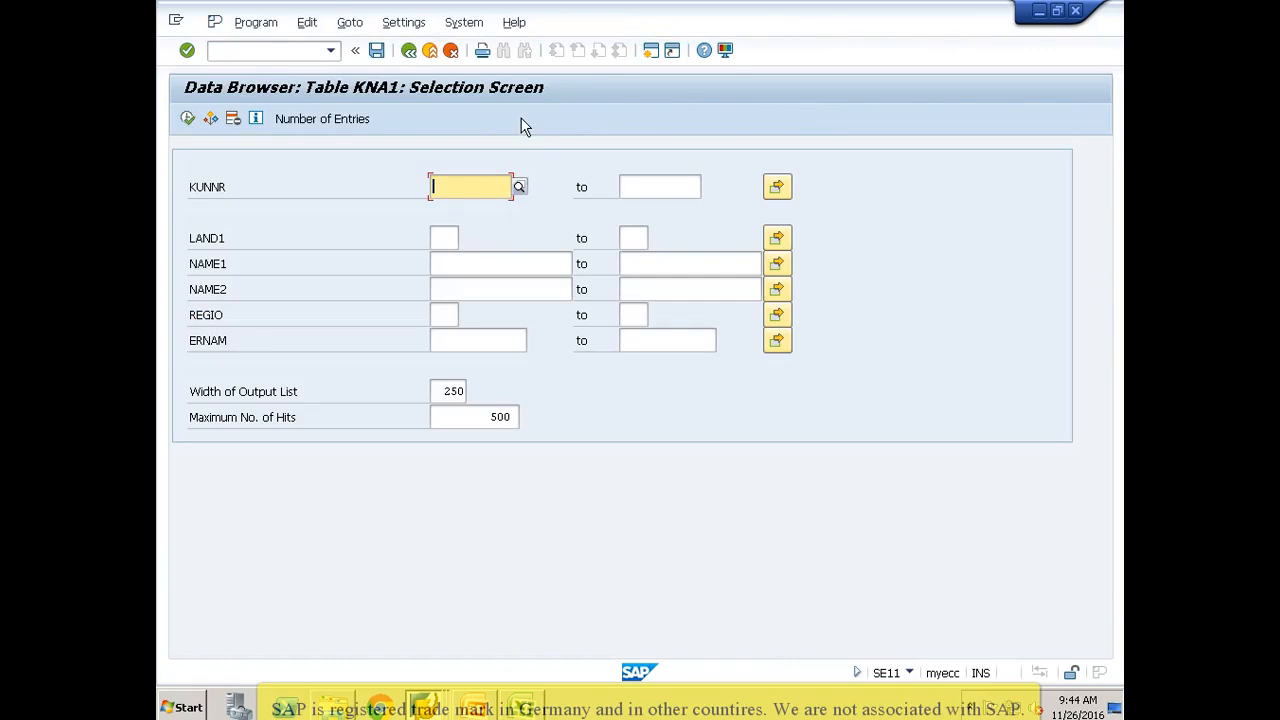
text(100370)
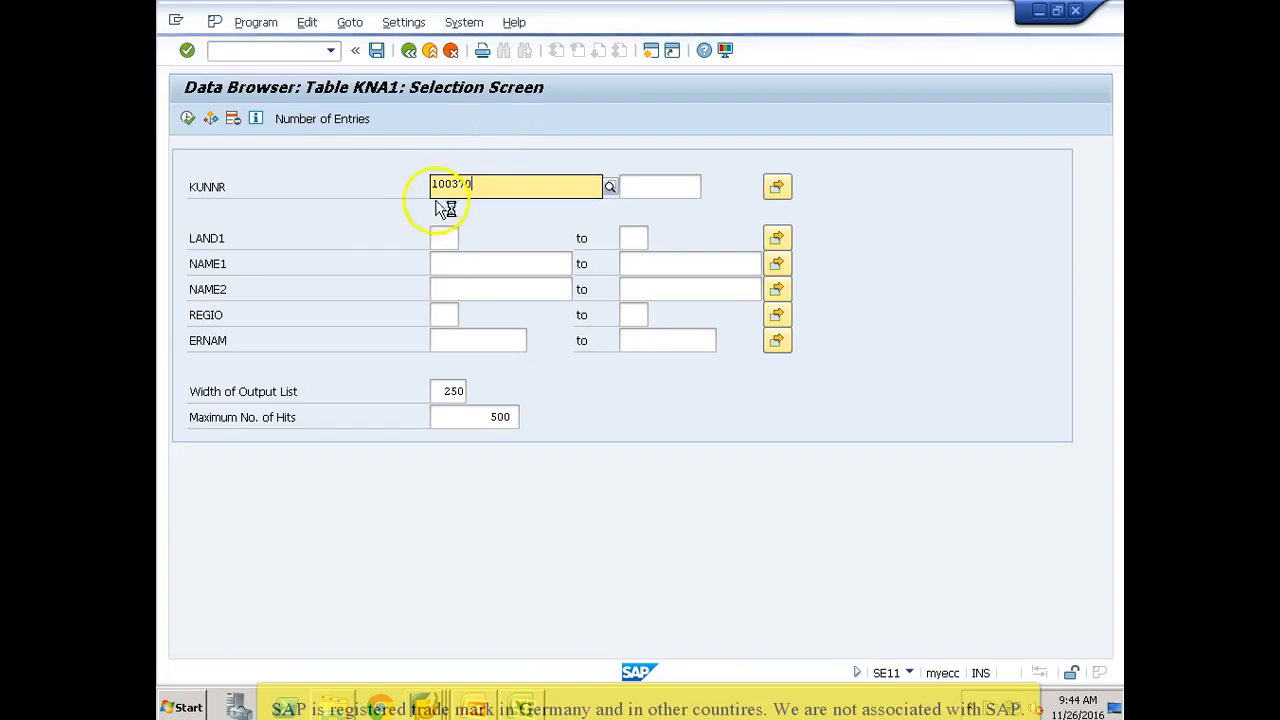
click(187, 118)
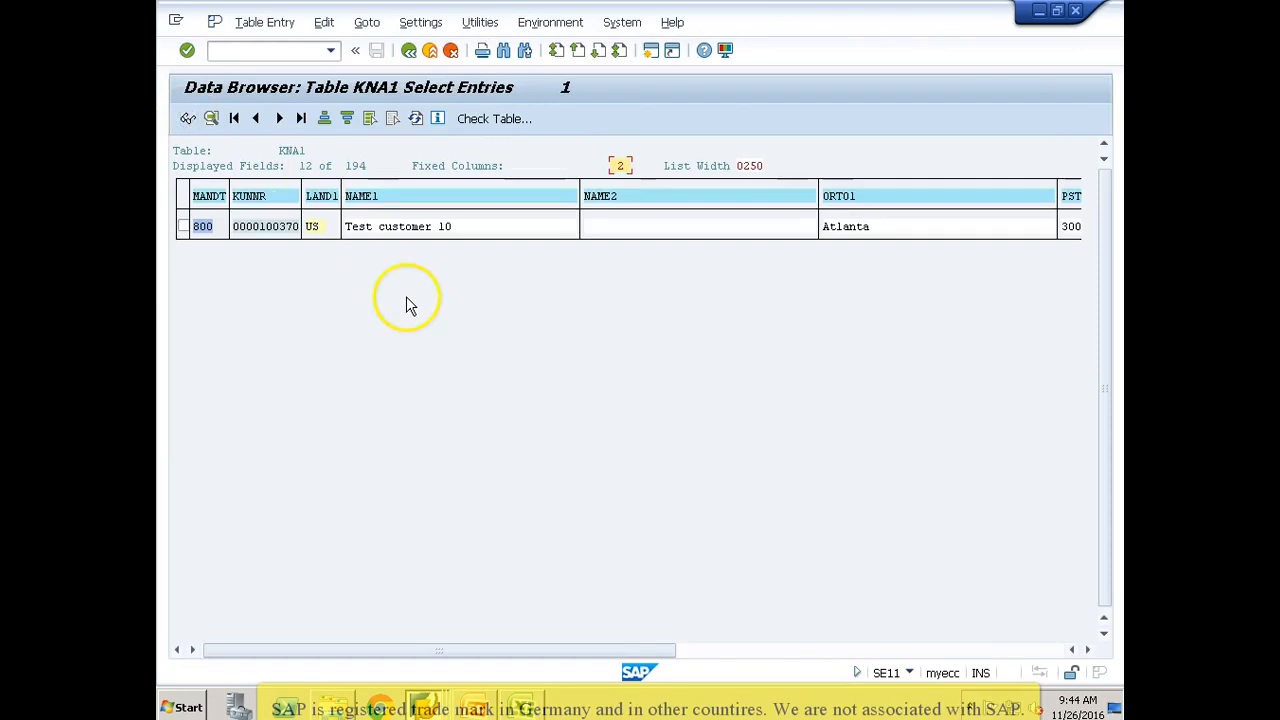
Step: Set the KNA1 list width to 1023 and check the language stored in the customer's SPRAS column
key(Tab)
text(1023)
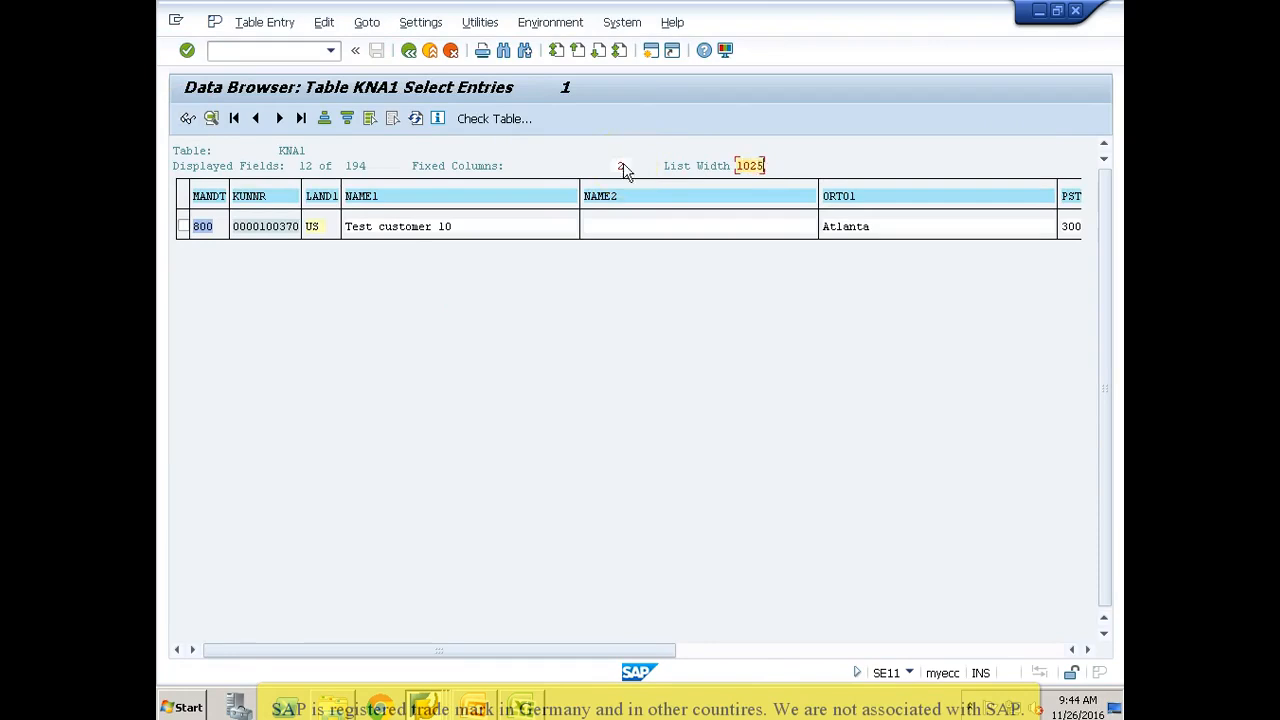
key(Return)
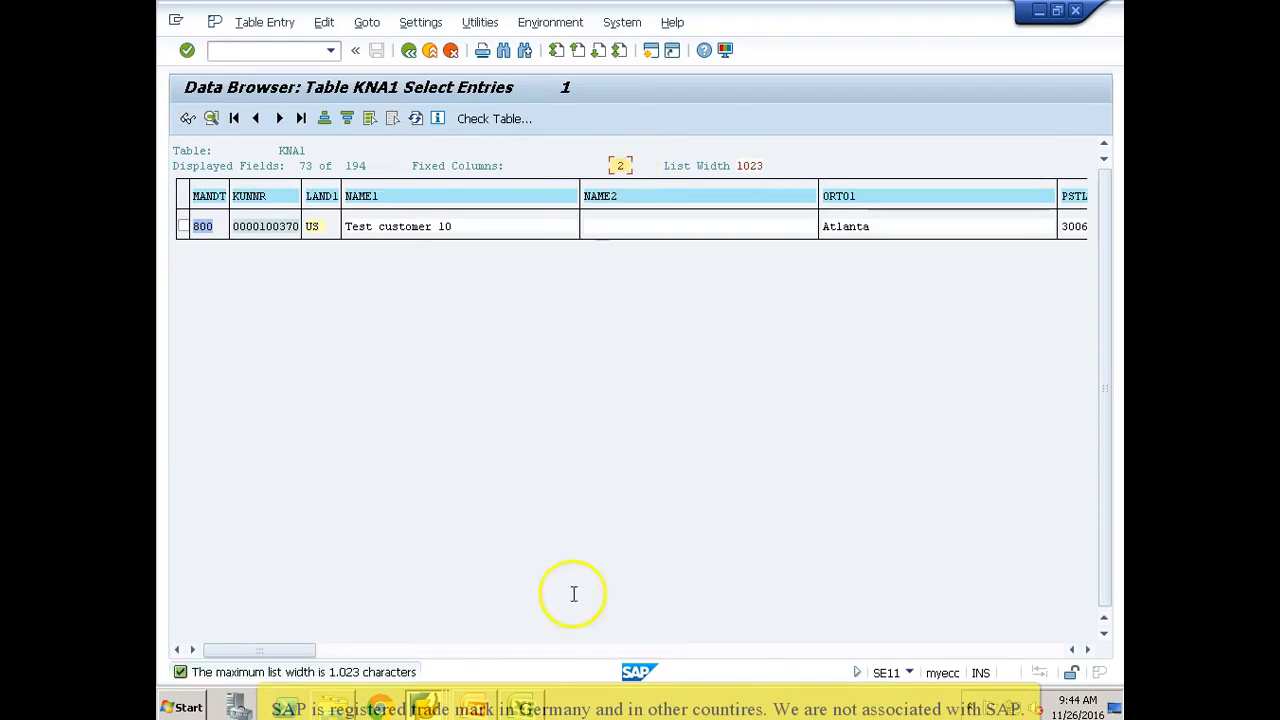
click(415, 651)
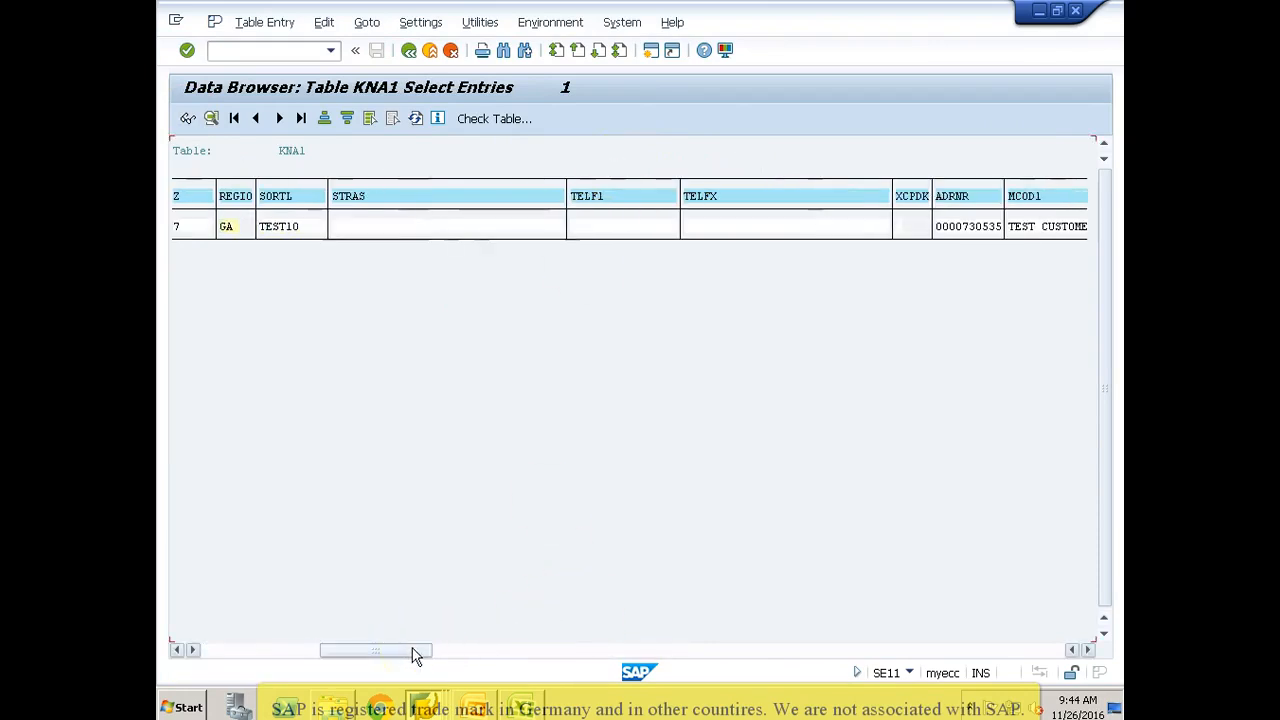
click(465, 650)
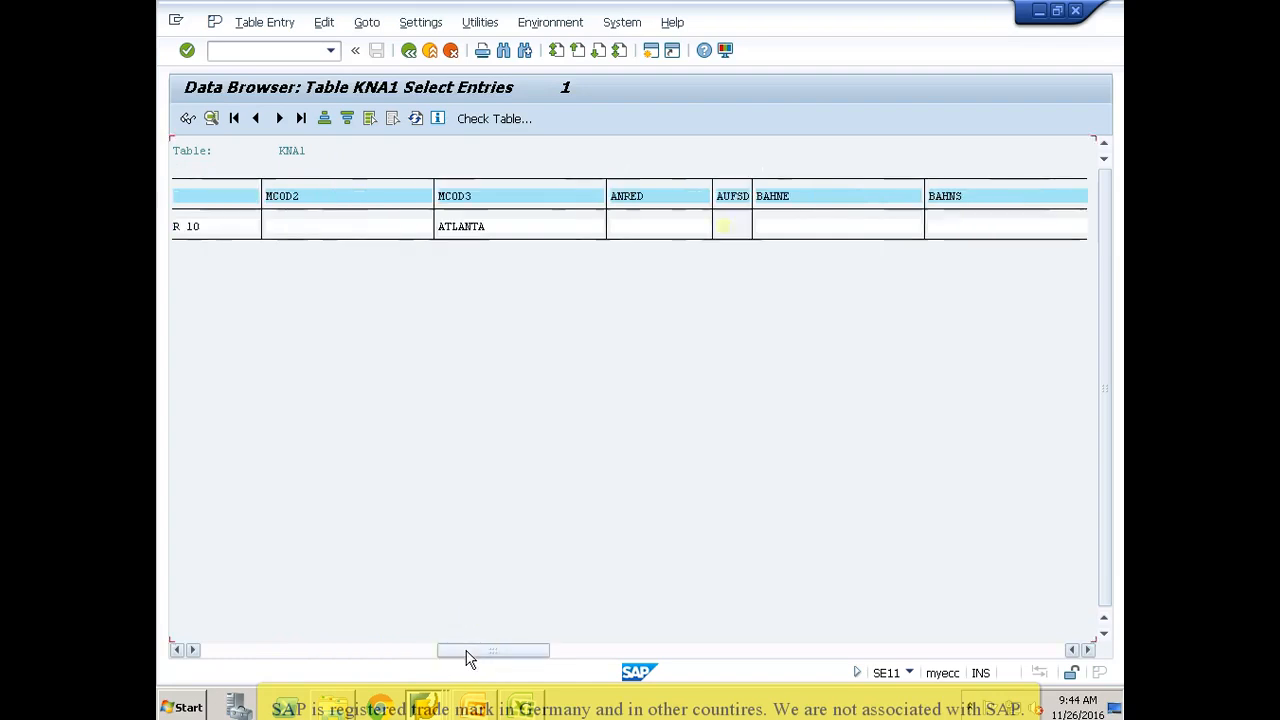
drag(467, 657, 569, 660)
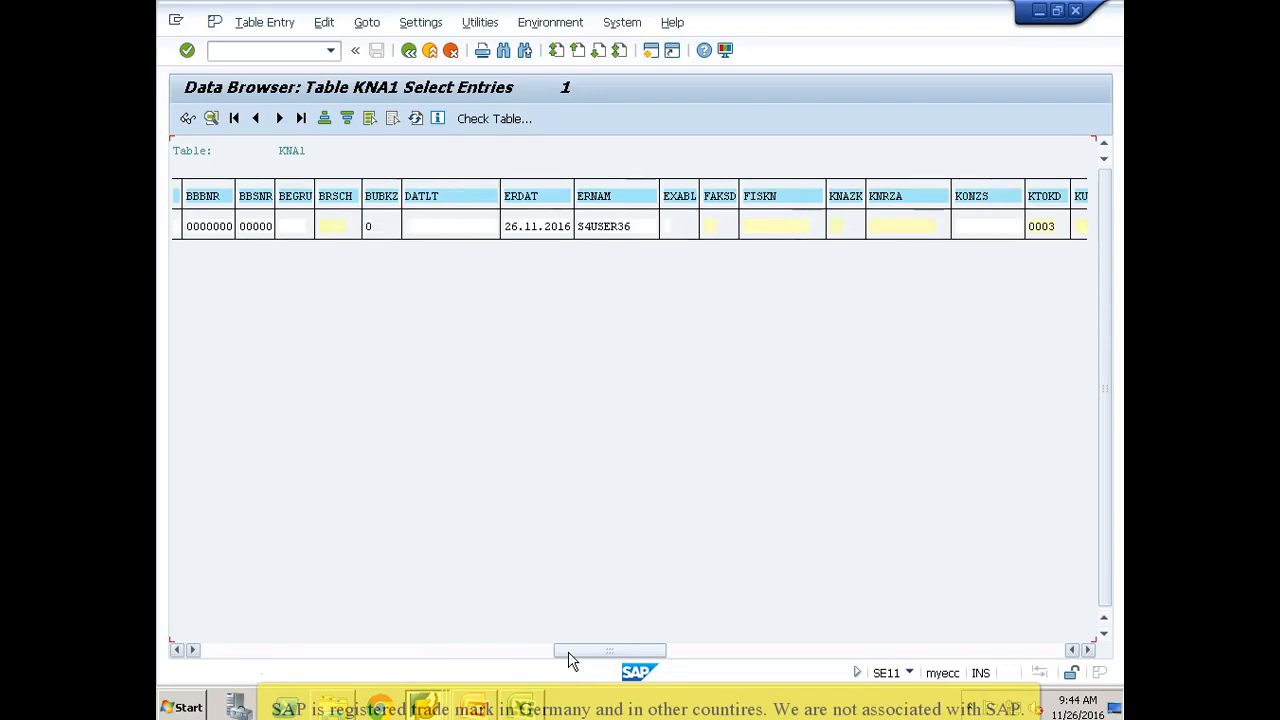
click(690, 652)
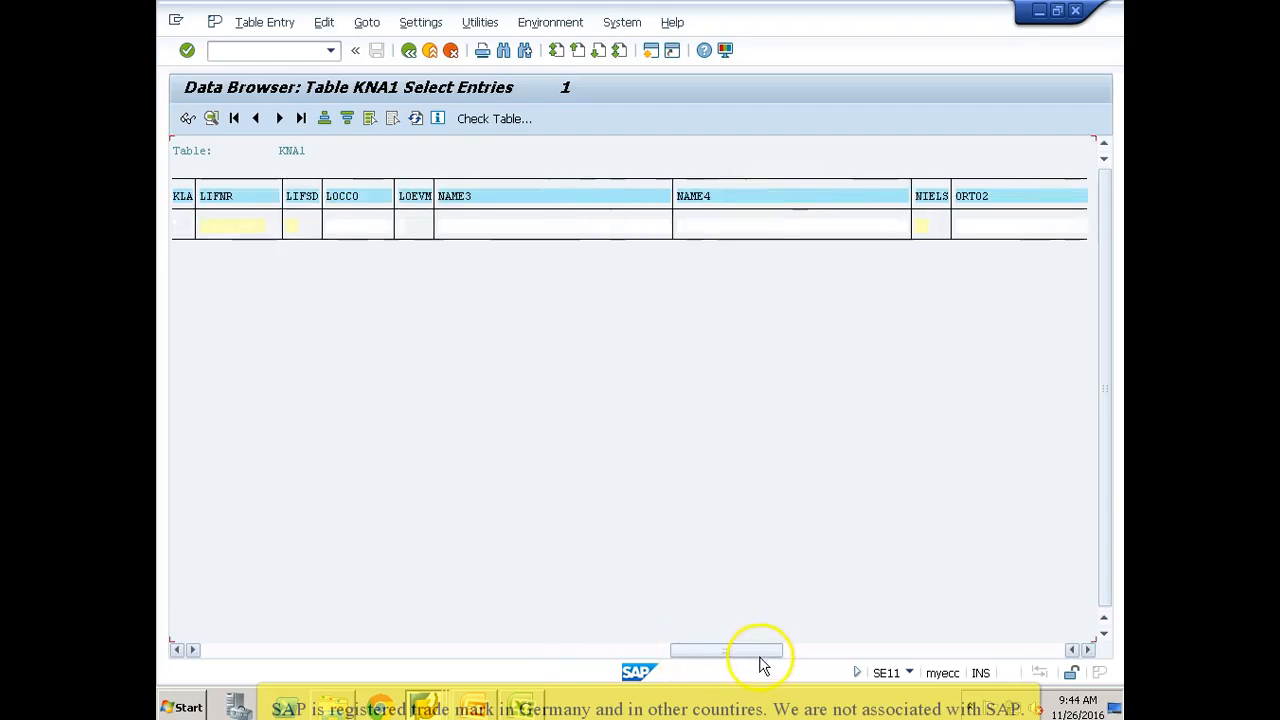
click(803, 652)
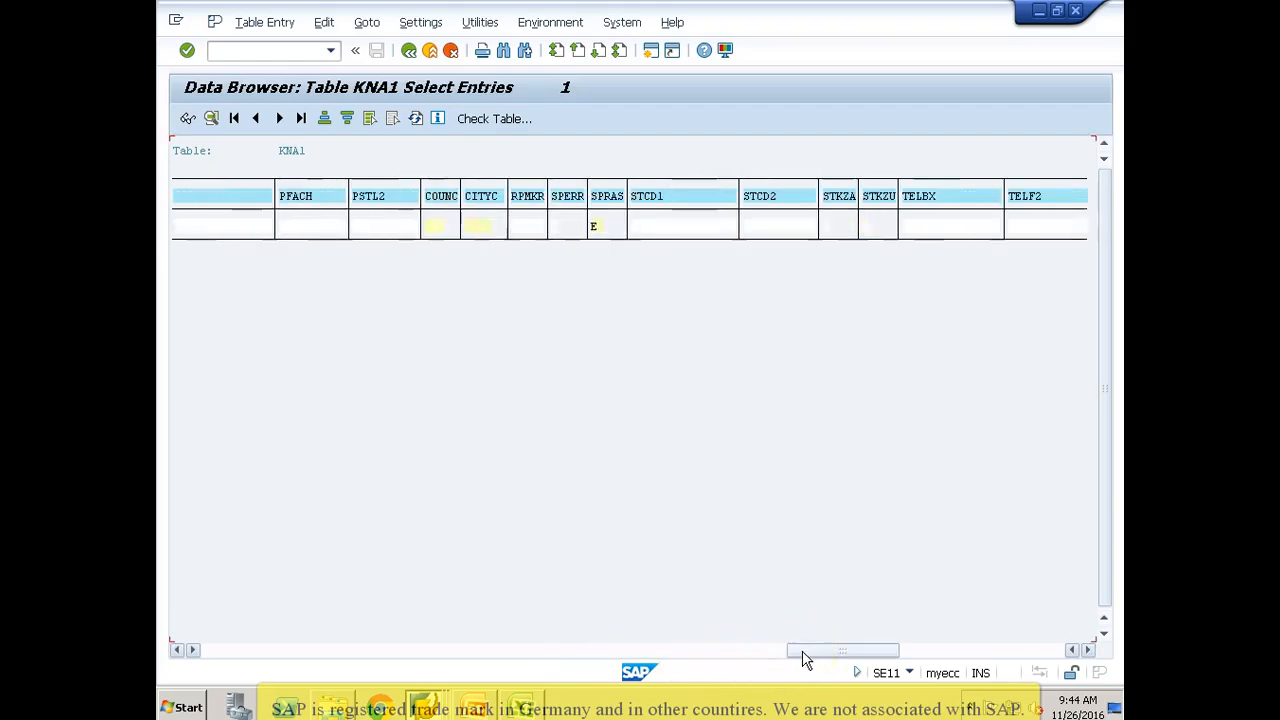
click(596, 228)
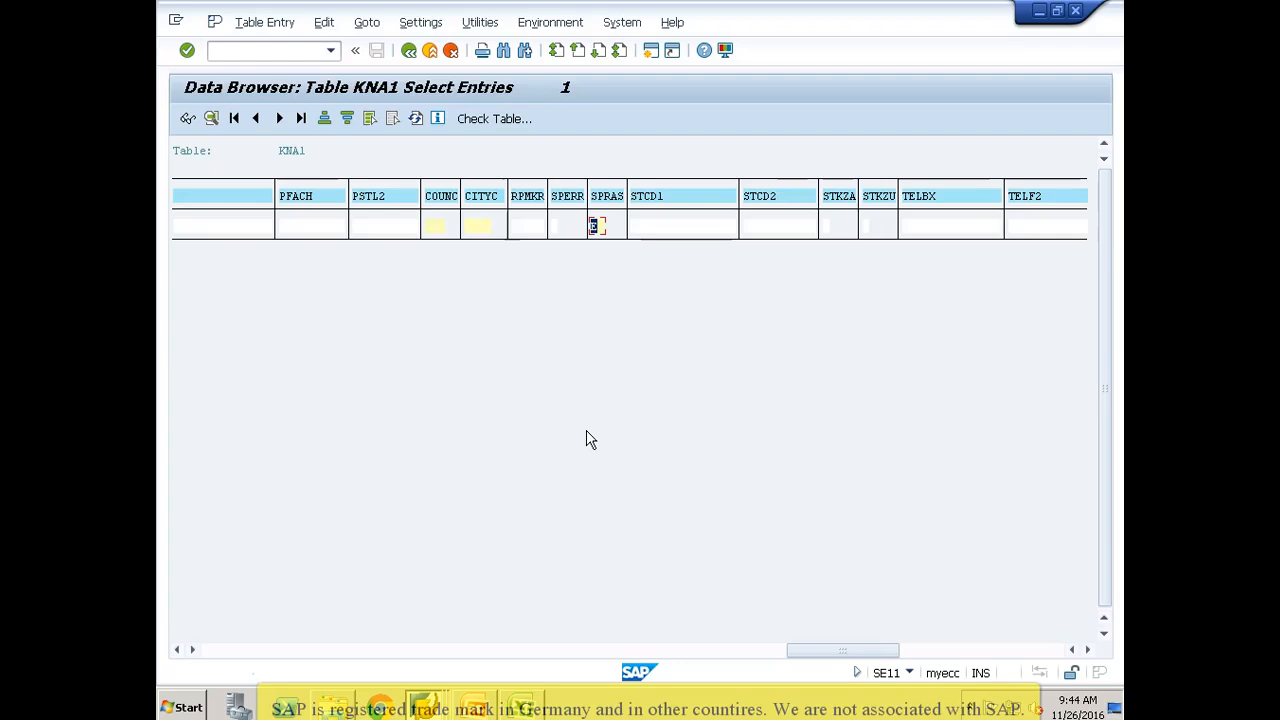
Step: Switch back to the LSMW session, recheck the old and new translation values and save translation SPRAS
key(alt+Tab)
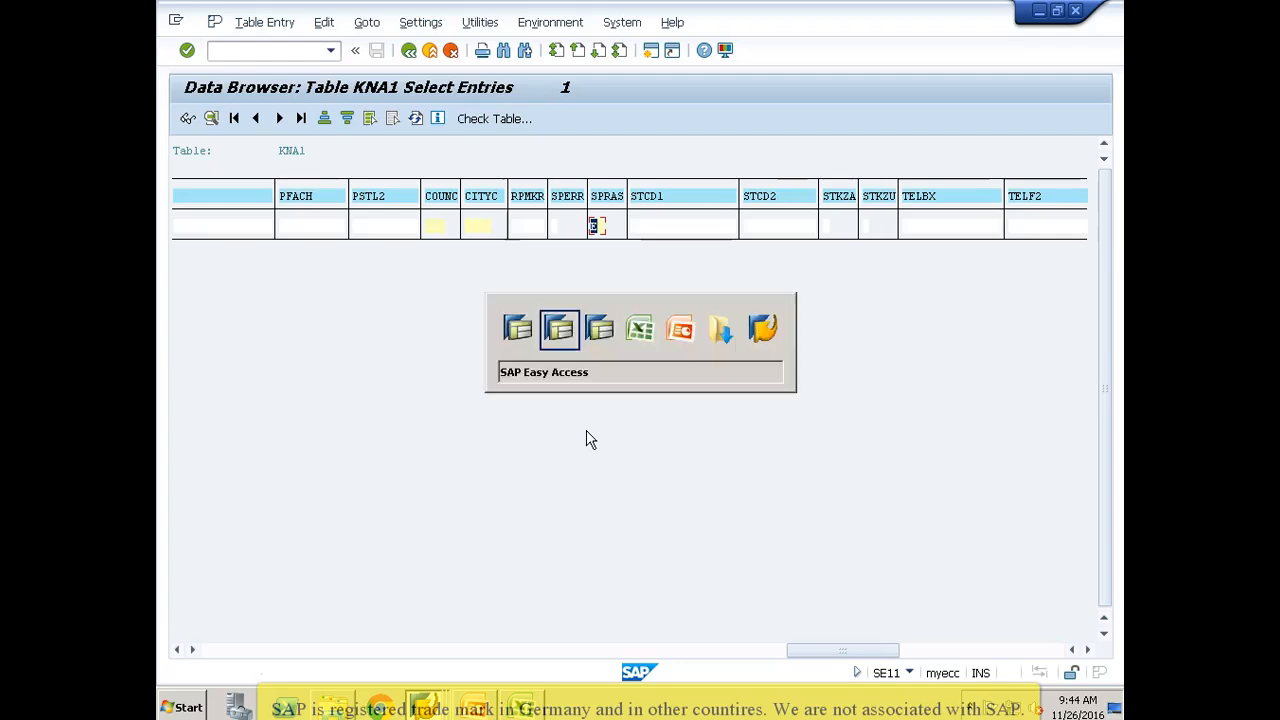
click(518, 402)
click(489, 367)
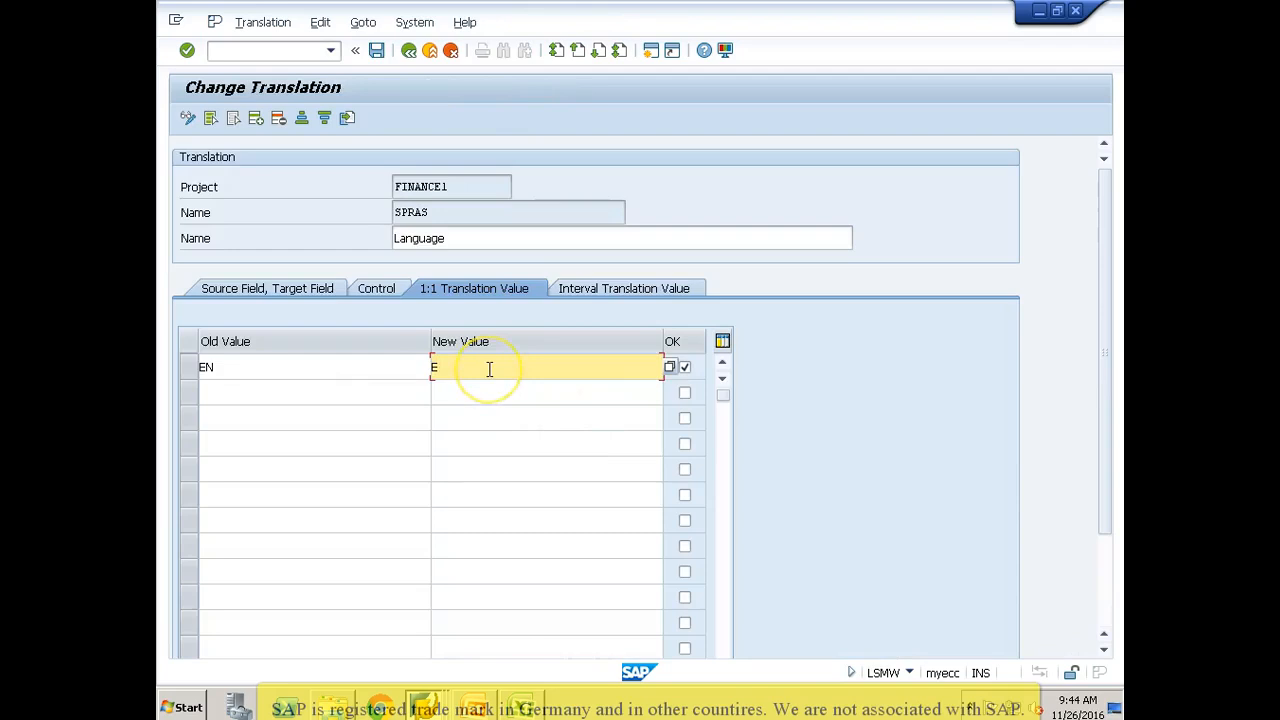
click(354, 368)
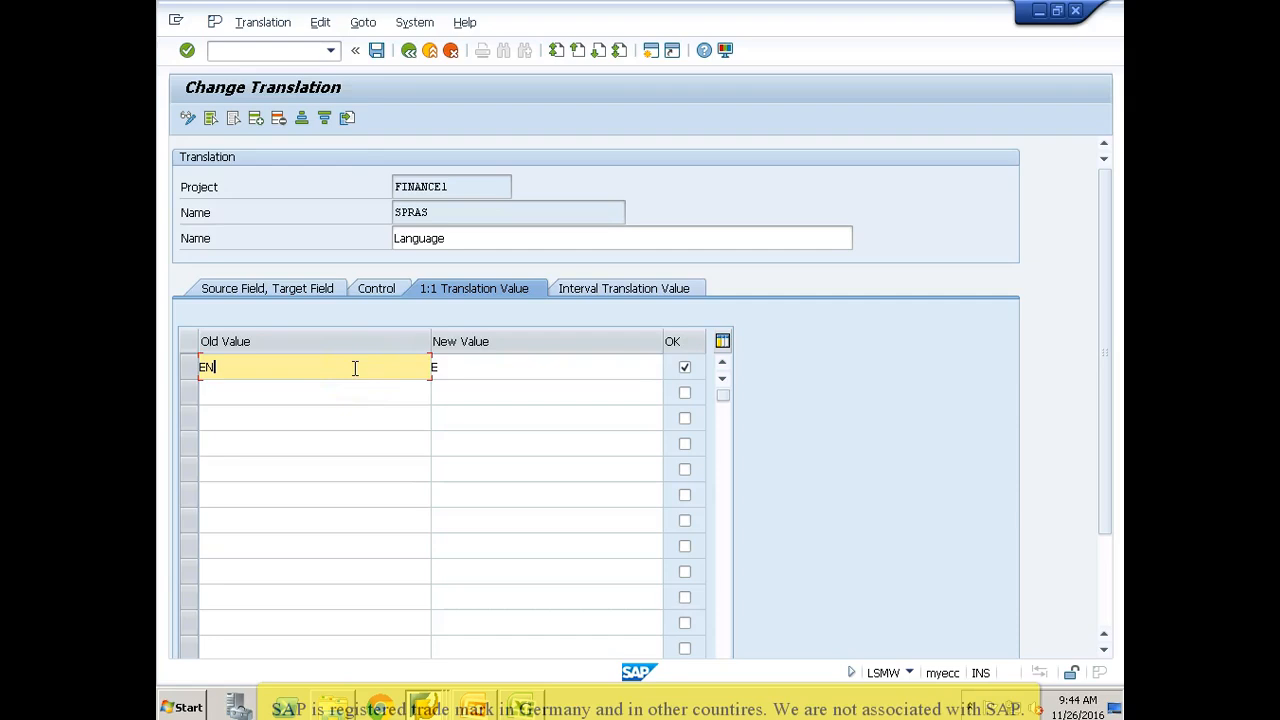
click(377, 51)
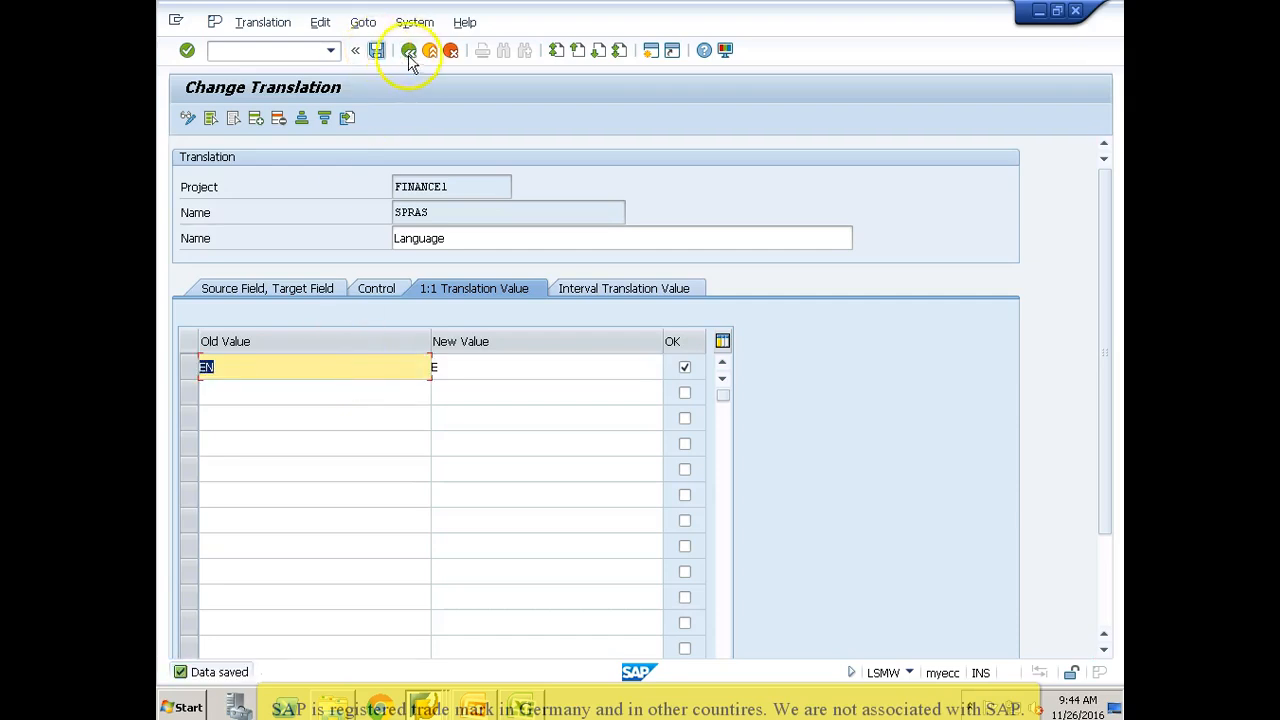
Step: Return from the SPRAS translation to the process steps and open Specify Files in change mode
click(409, 51)
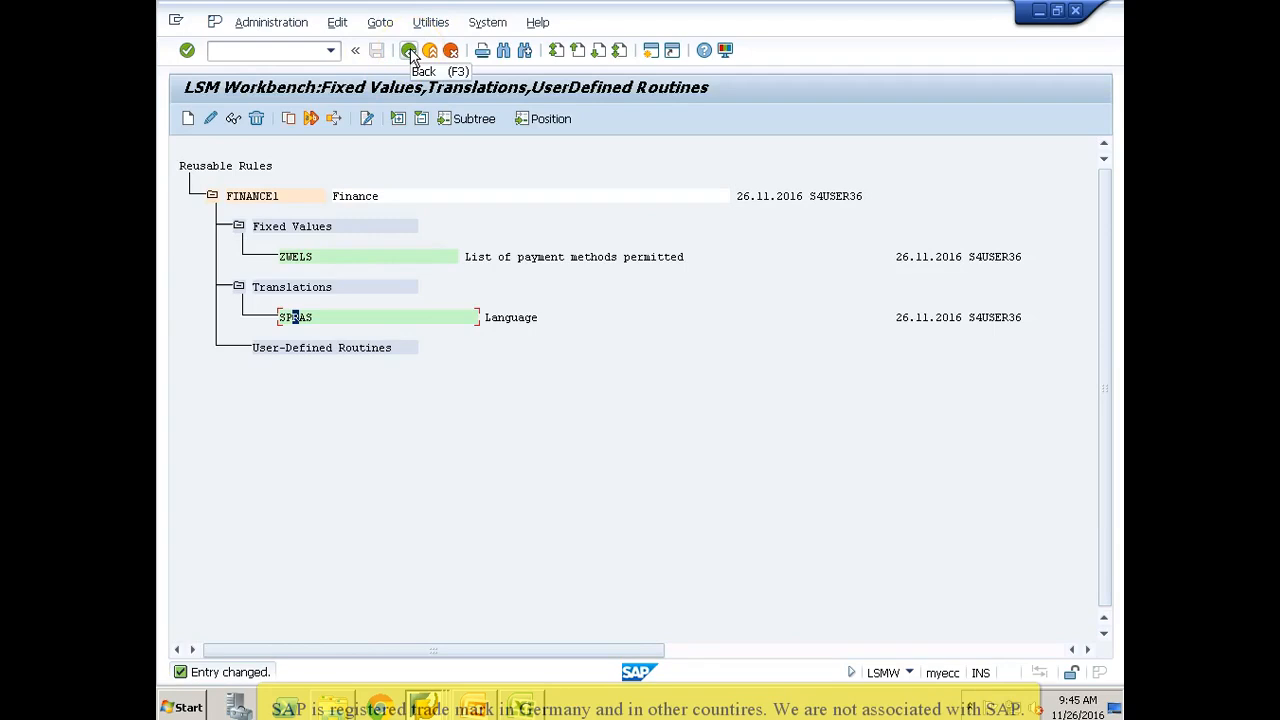
click(409, 51)
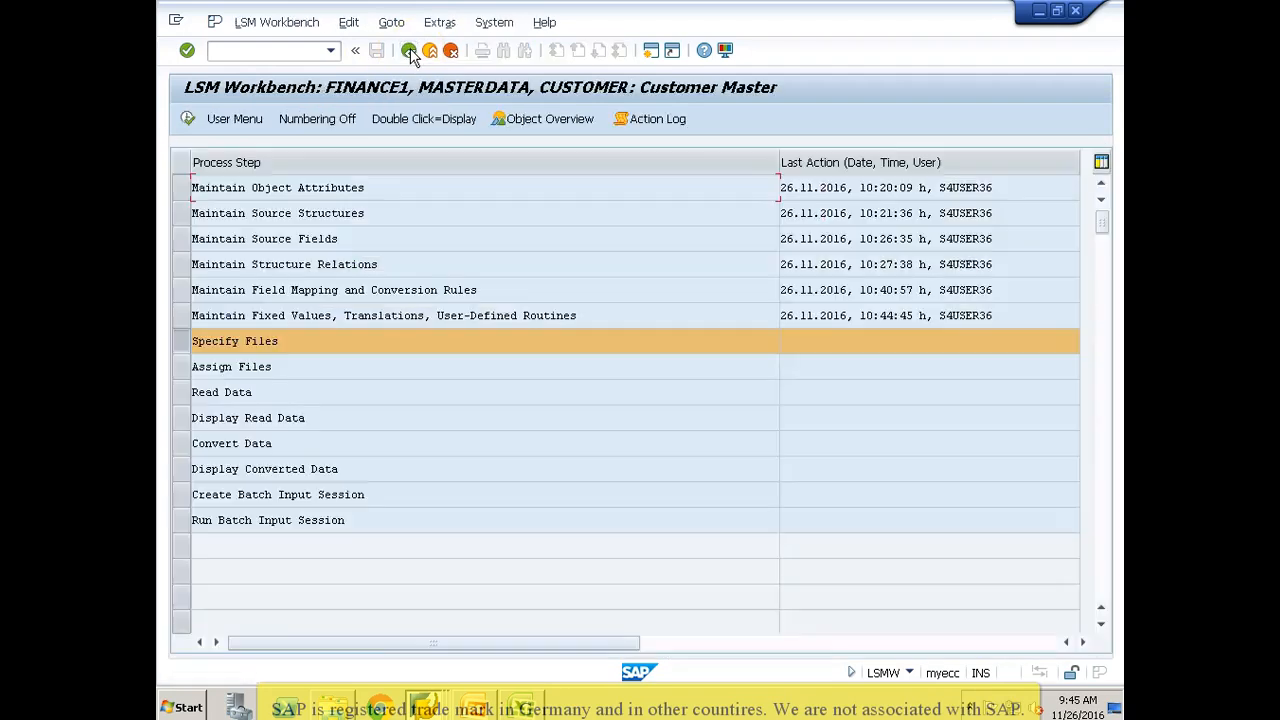
click(188, 119)
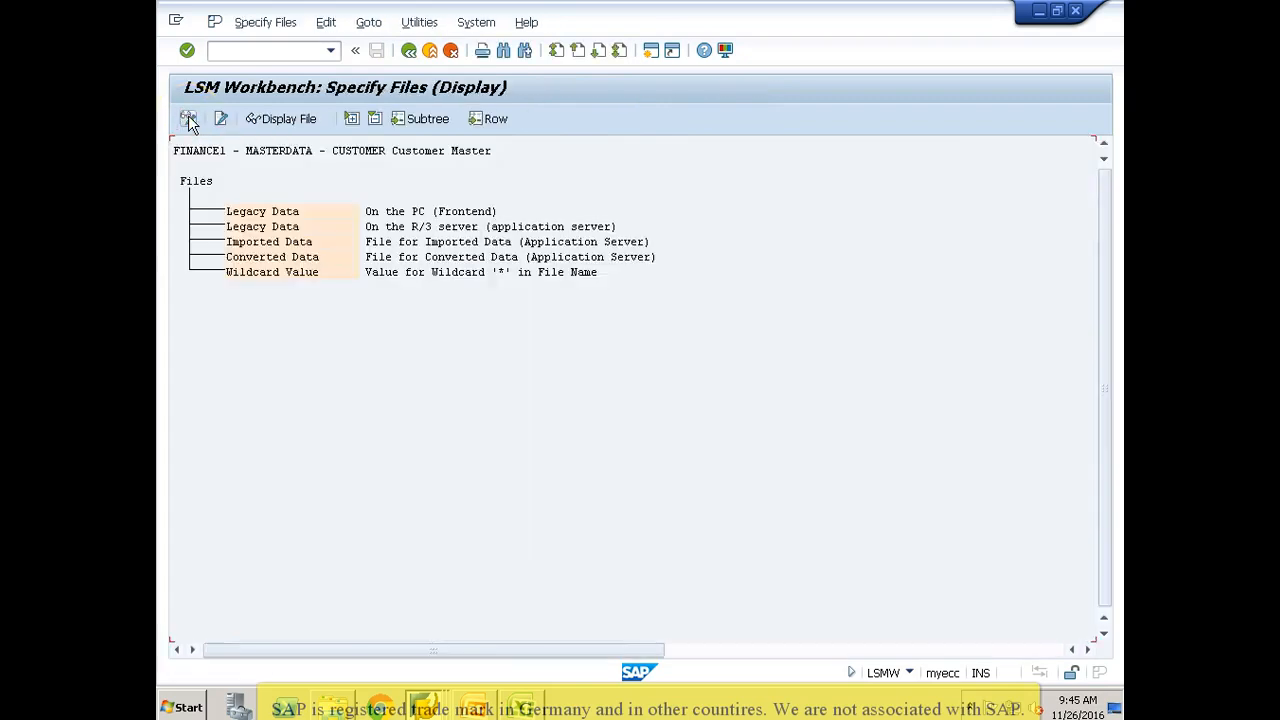
click(188, 119)
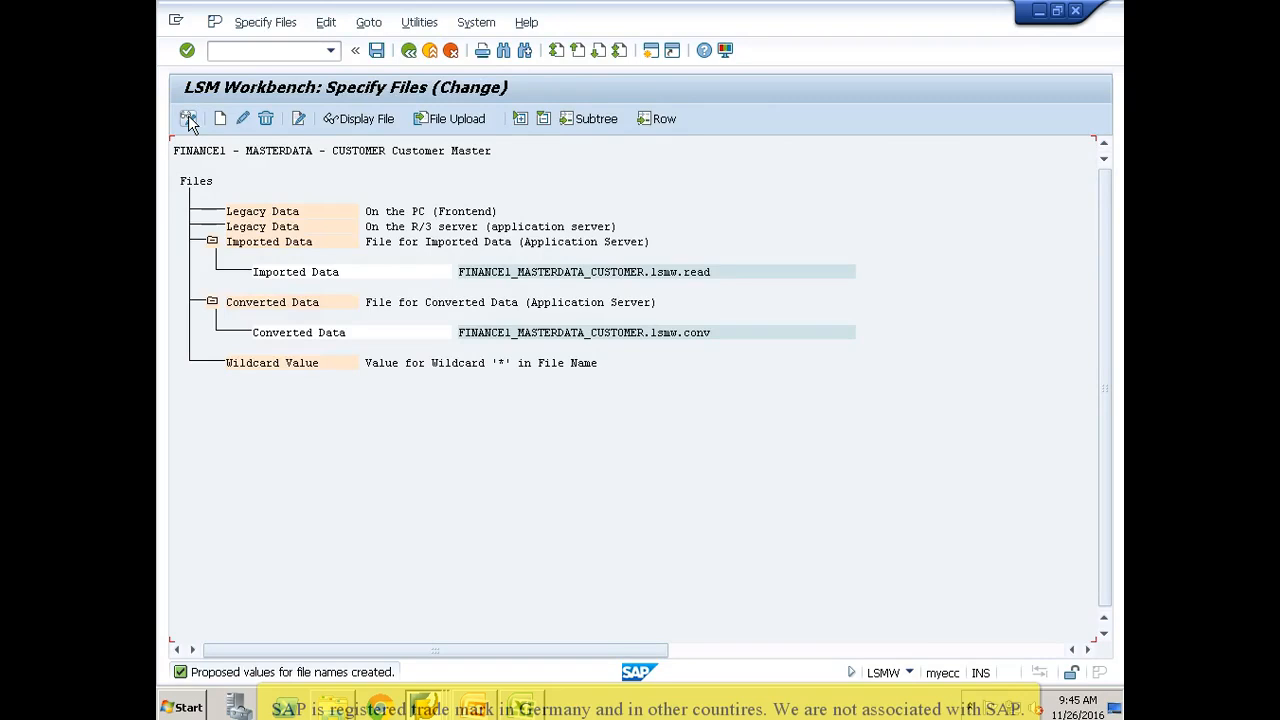
Step: Switch to the Excel workbook and copy the field descriptions from column 3, rows 5 to 18, transposed into row 1 as headers
click(520, 707)
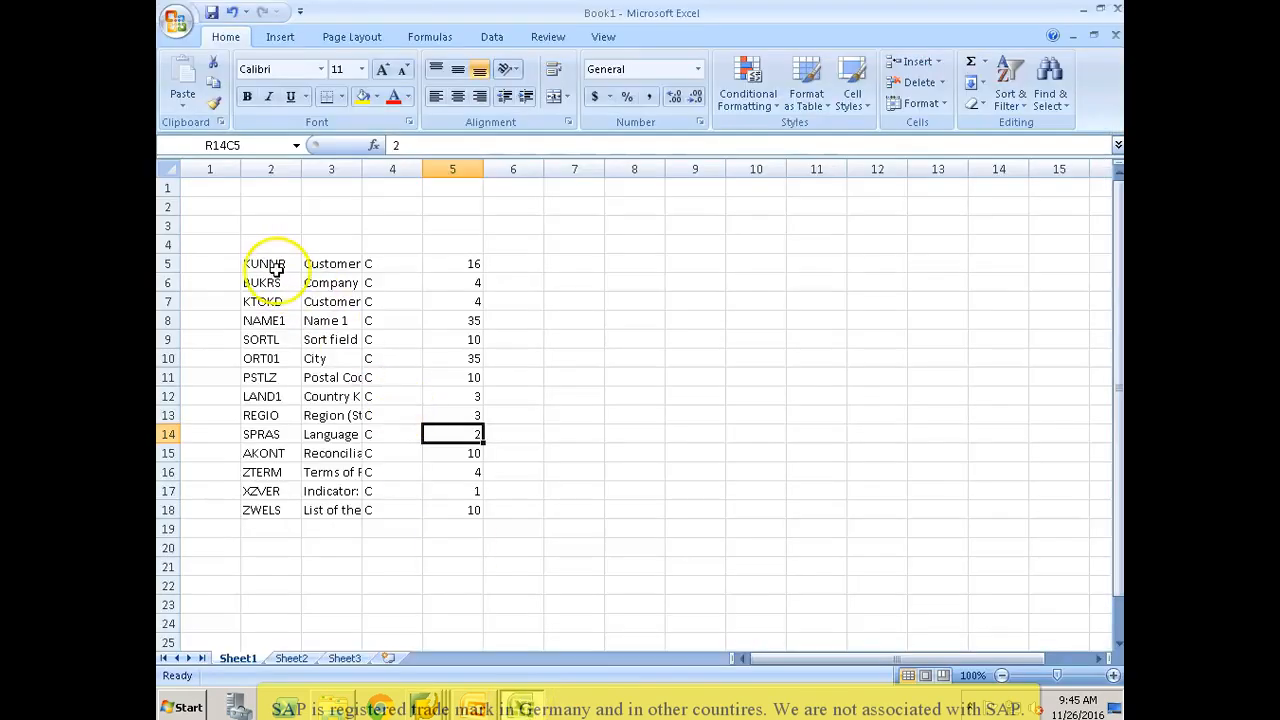
click(274, 265)
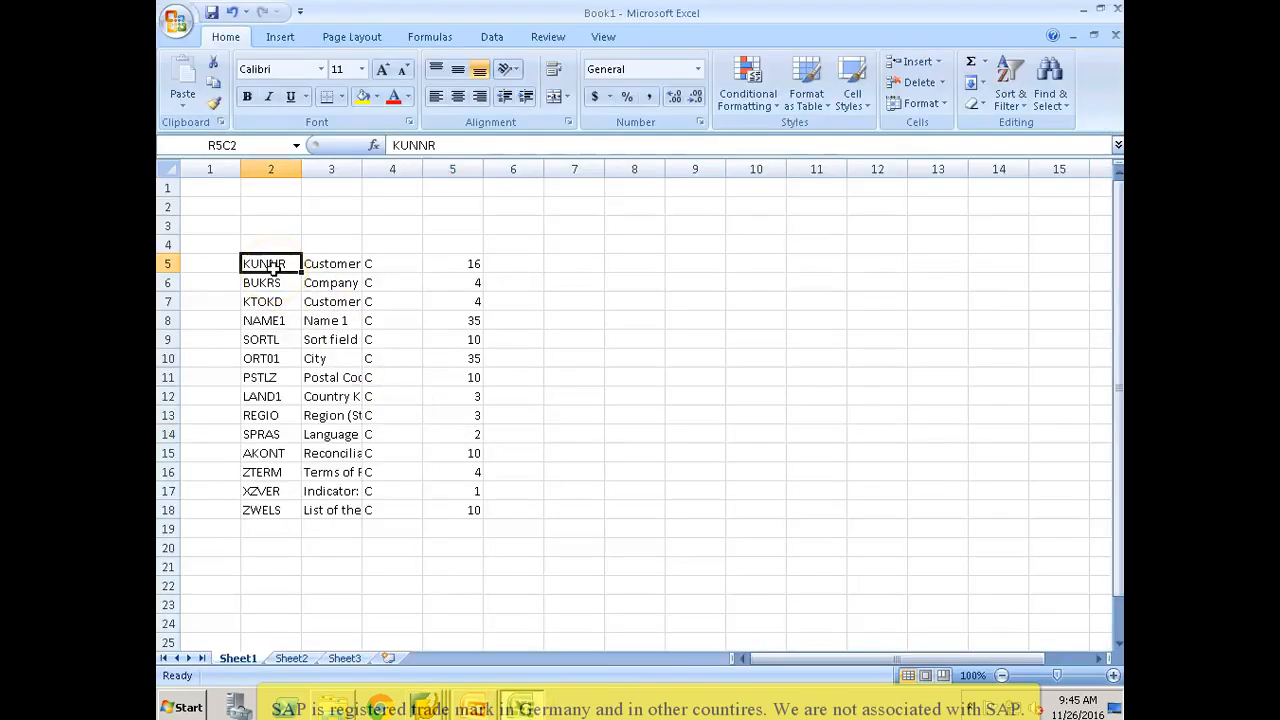
key(ctrl+shift+Down)
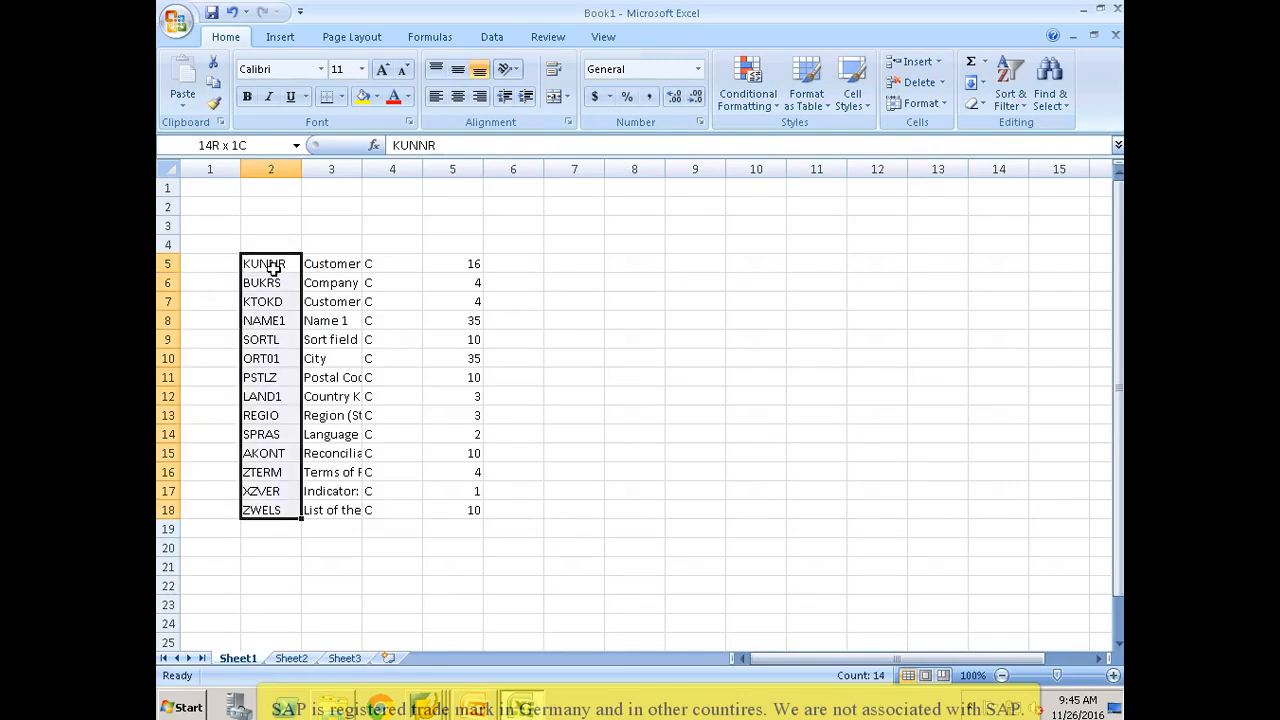
key(Right)
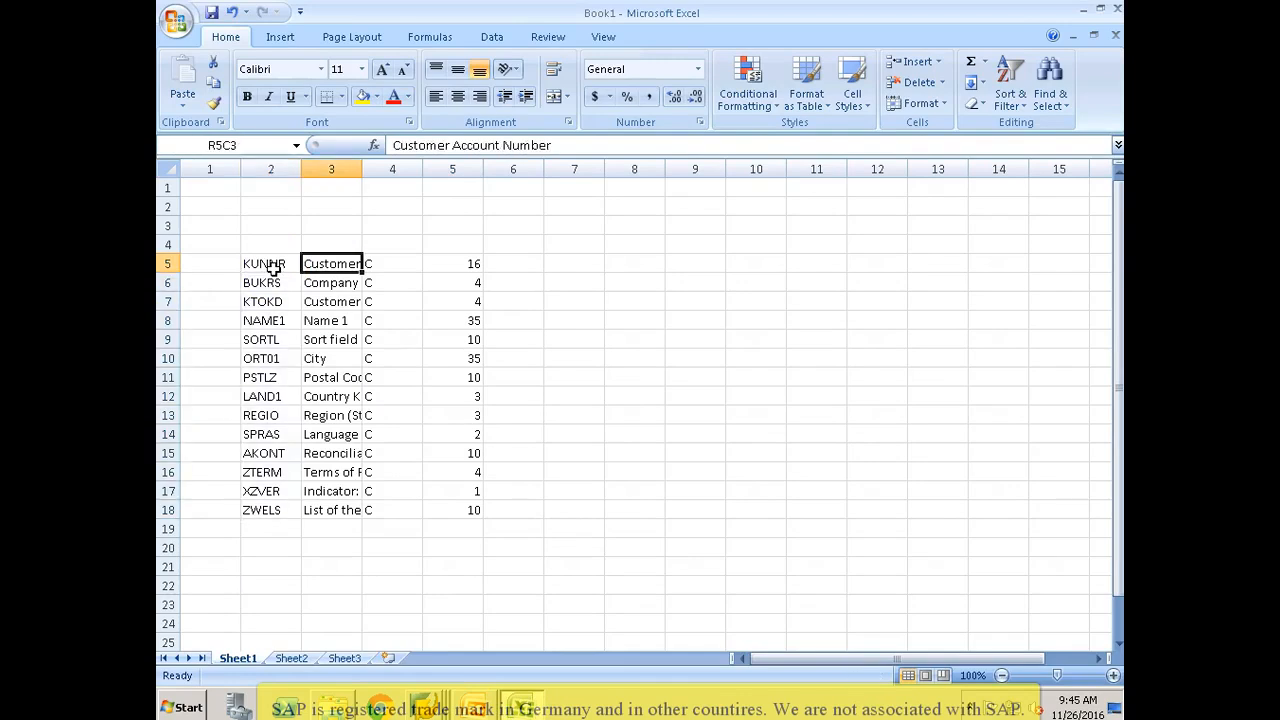
key(ctrl+shift+Down)
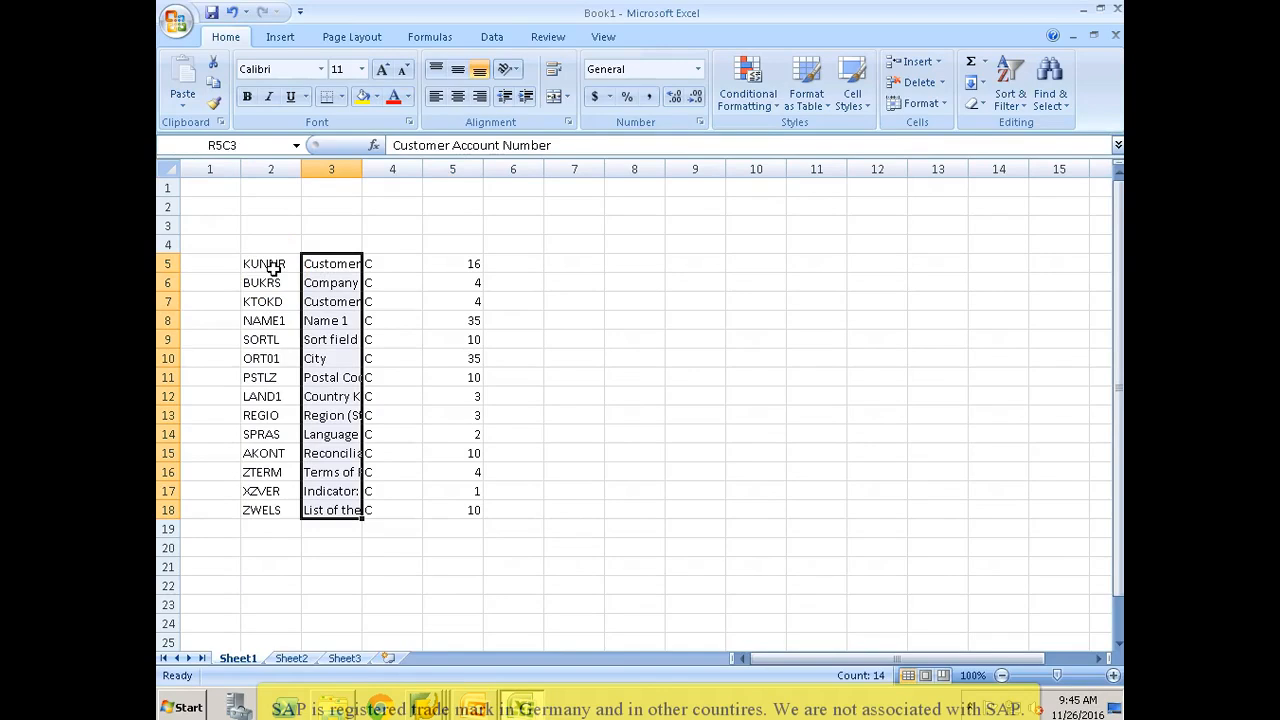
key(ctrl+c)
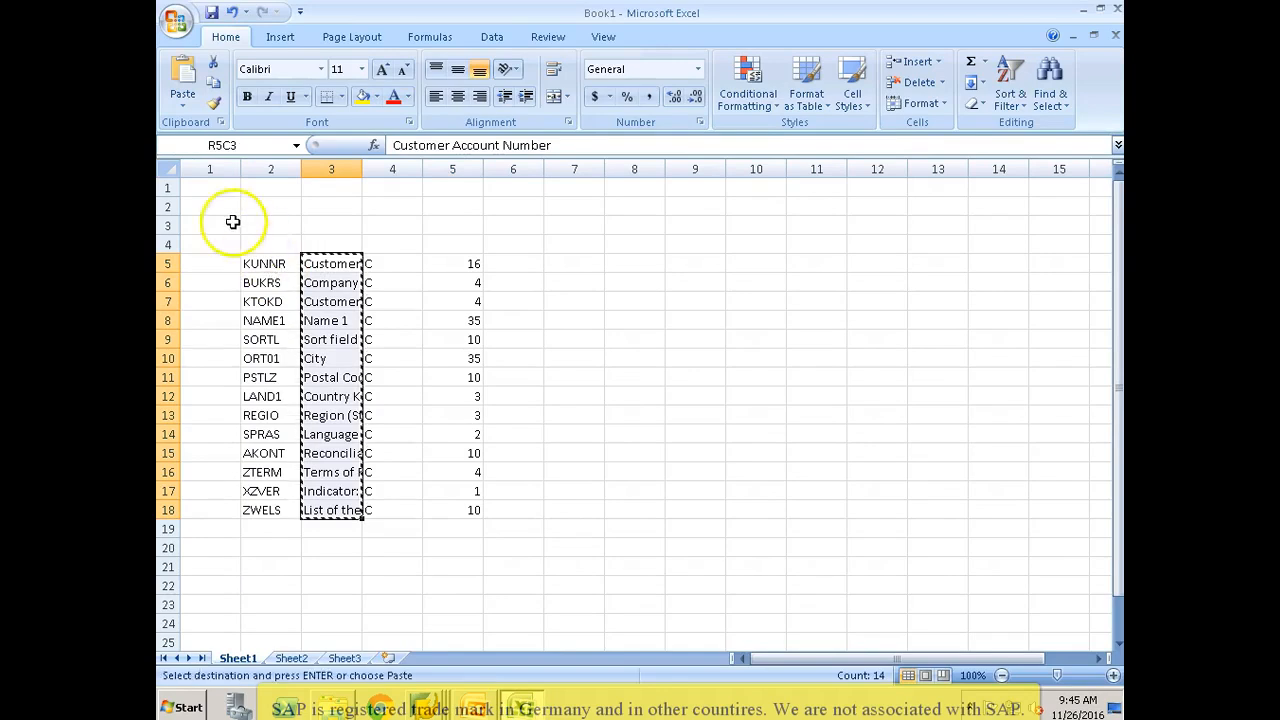
click(216, 189)
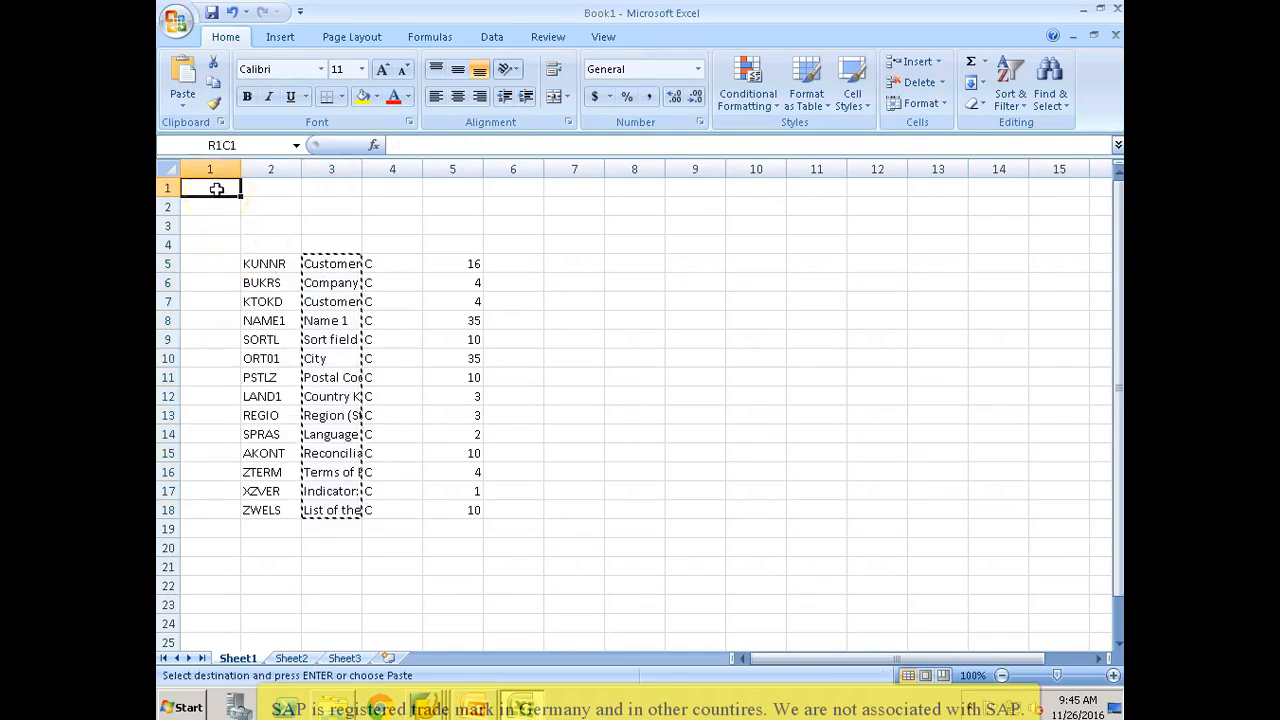
right_click(218, 191)
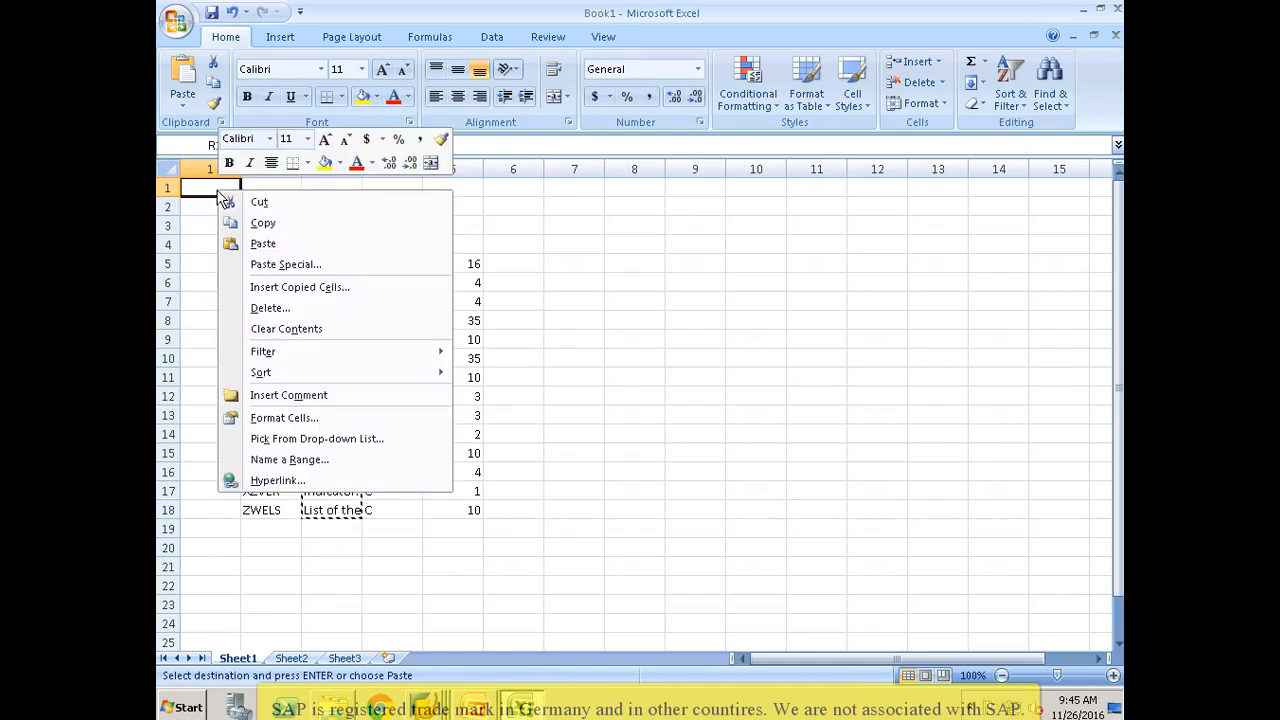
click(293, 266)
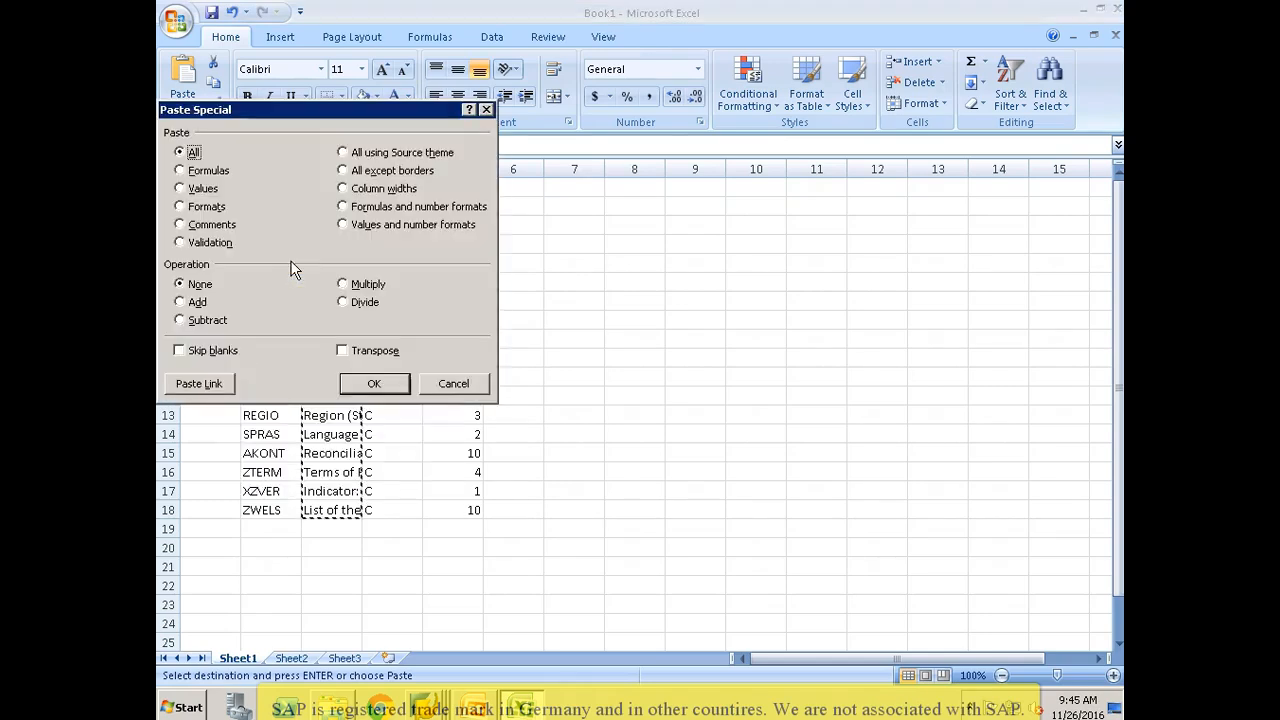
click(342, 351)
click(361, 384)
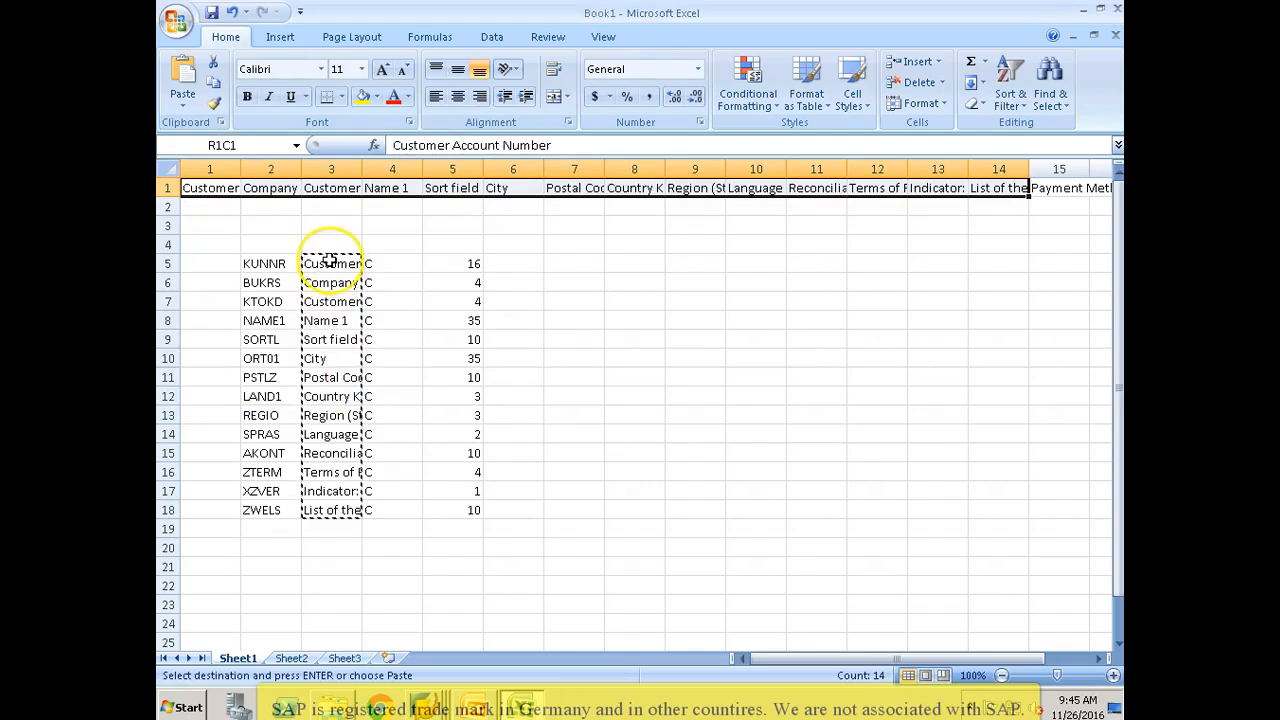
key(Escape)
Step: Clear the source field list by deleting the contents of rows 5 to 19
click(219, 264)
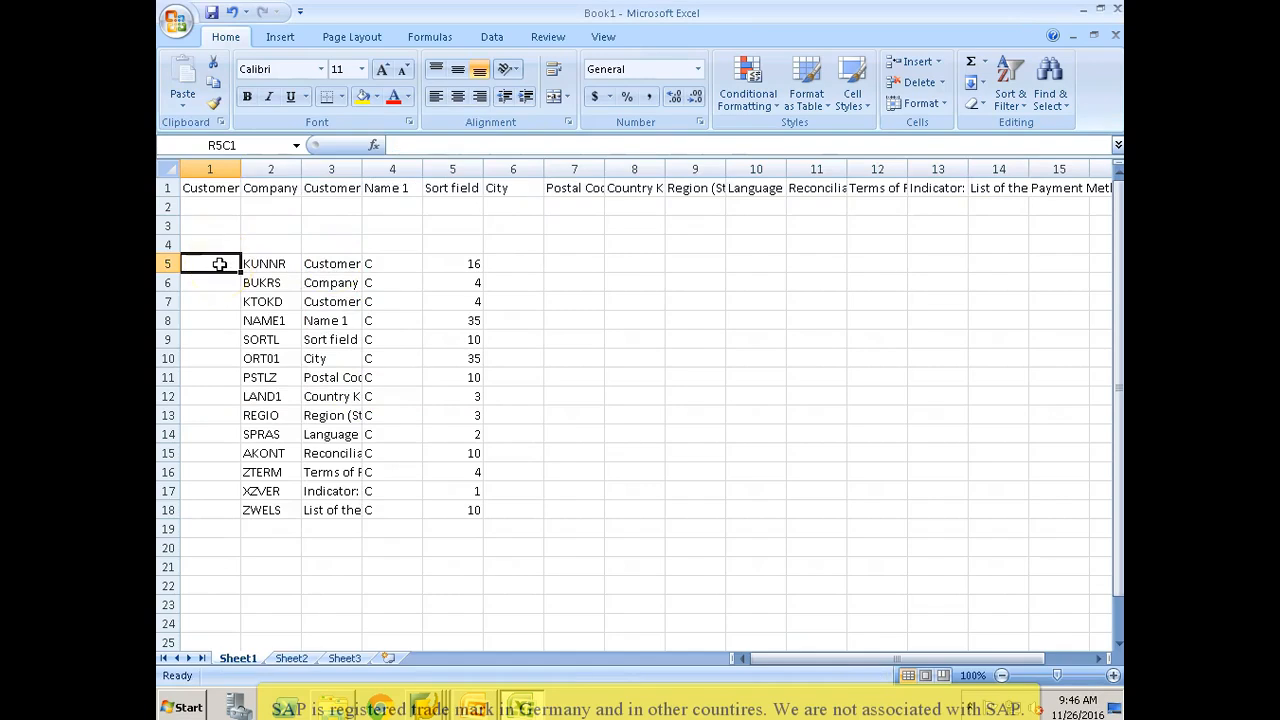
key(shift+Down)
key(shift+Down)
key(shift+Down)
key(shift+Down)
key(shift+Down)
key(shift+Down)
key(shift+Down)
key(shift+Down)
key(shift+Down)
key(shift+Down)
key(shift+Down)
key(shift+Down)
key(shift+Down)
key(shift+Down)
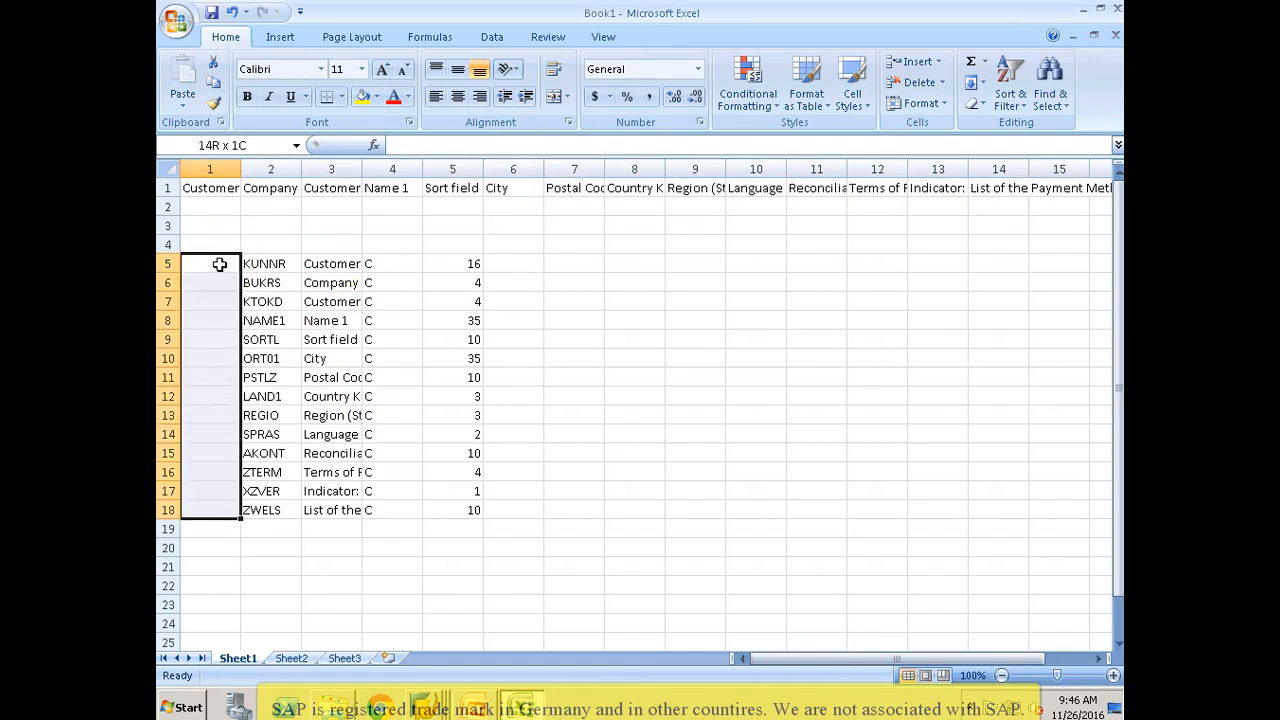
key(shift+space)
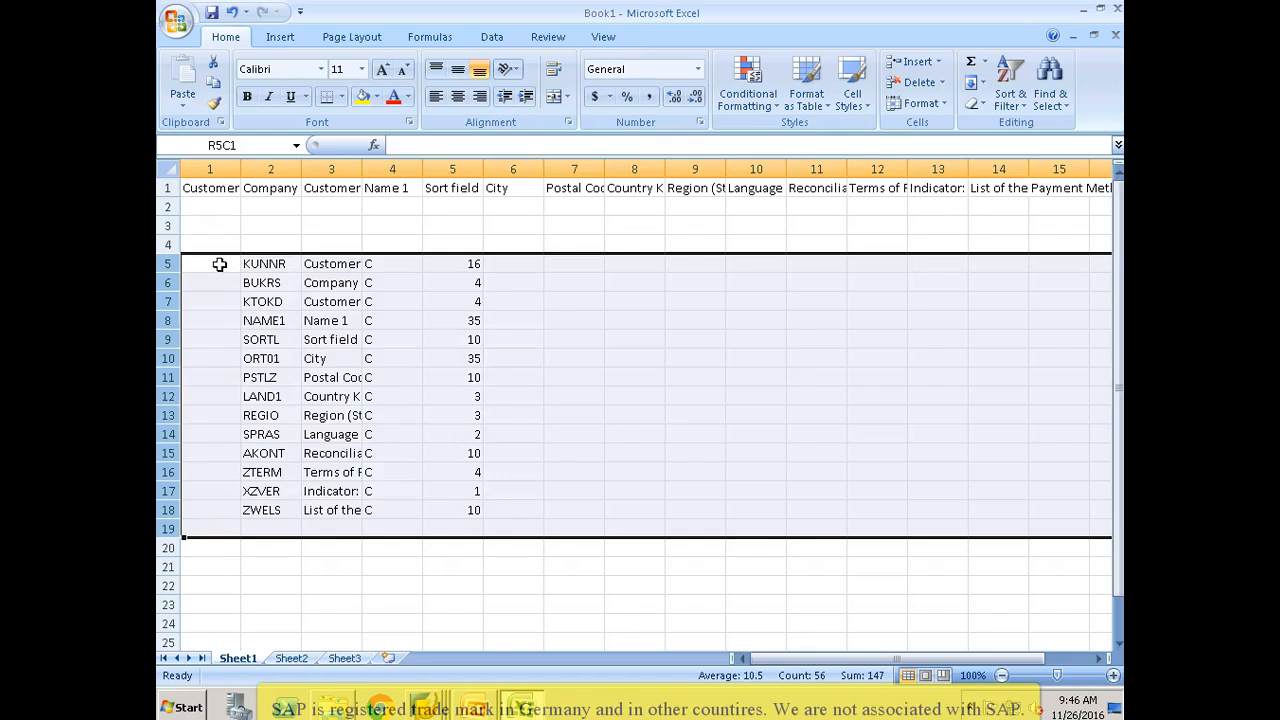
key(Delete)
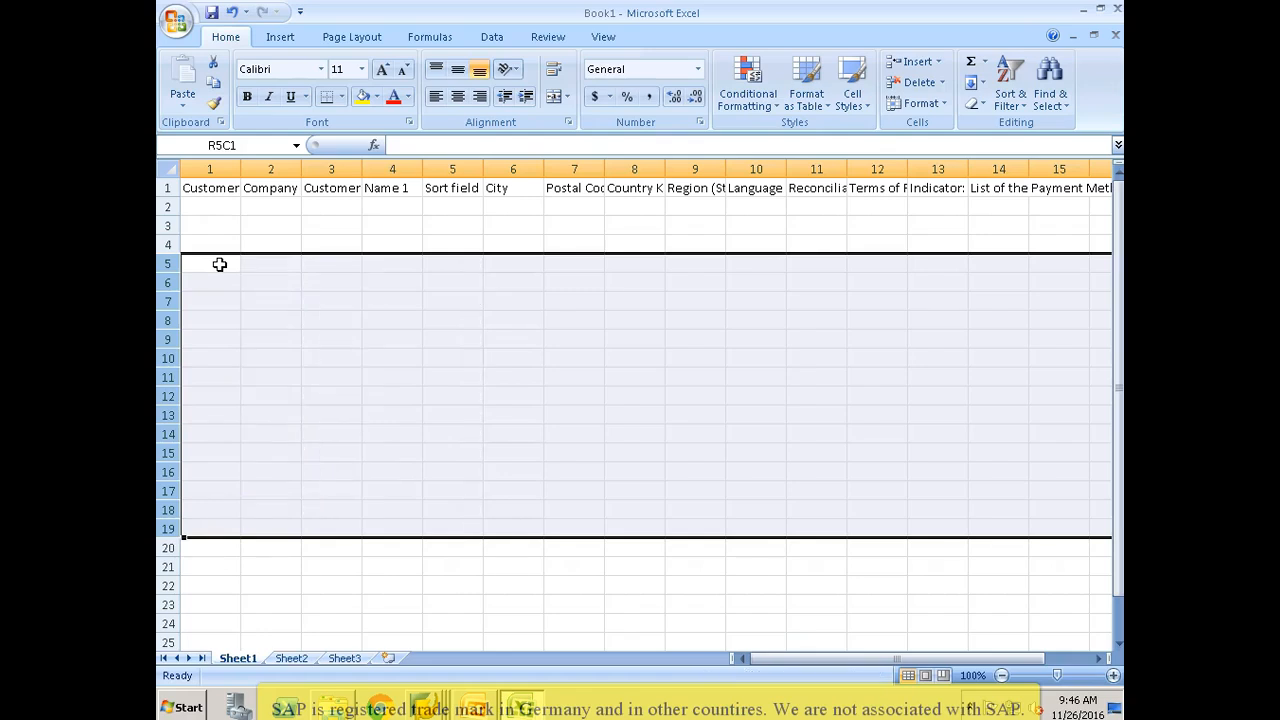
click(213, 203)
text(1)
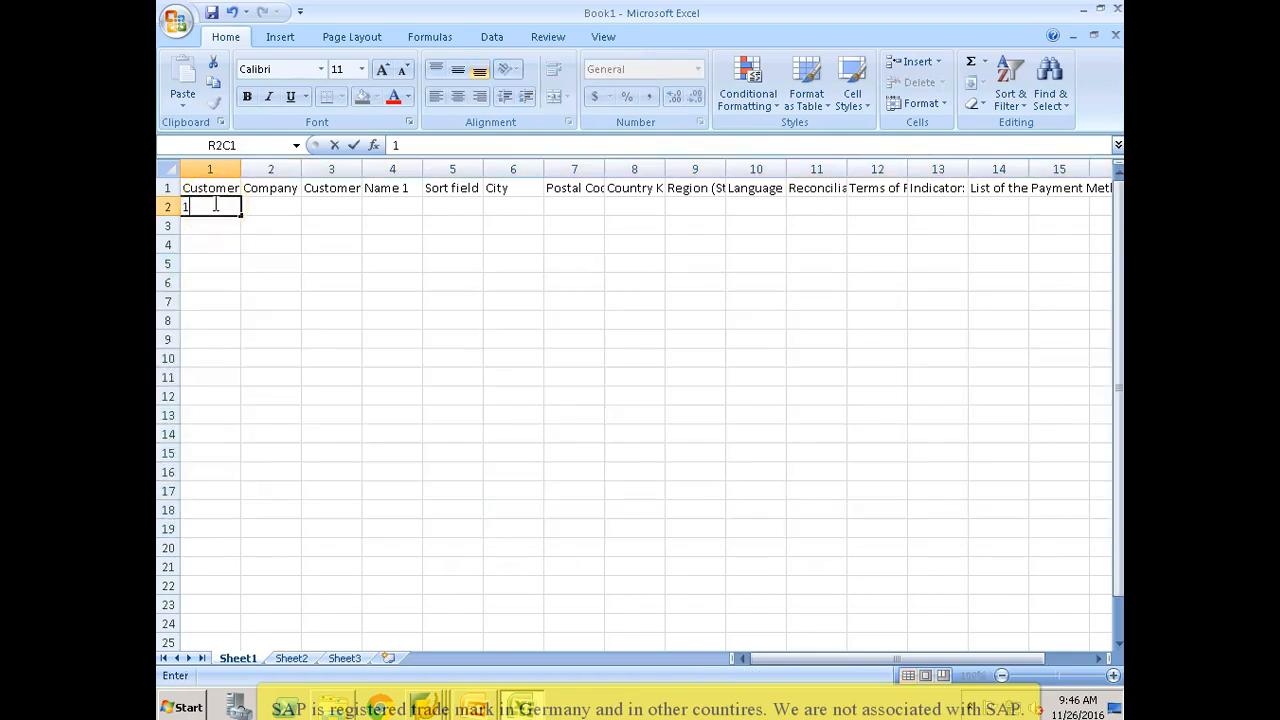
text(00071)
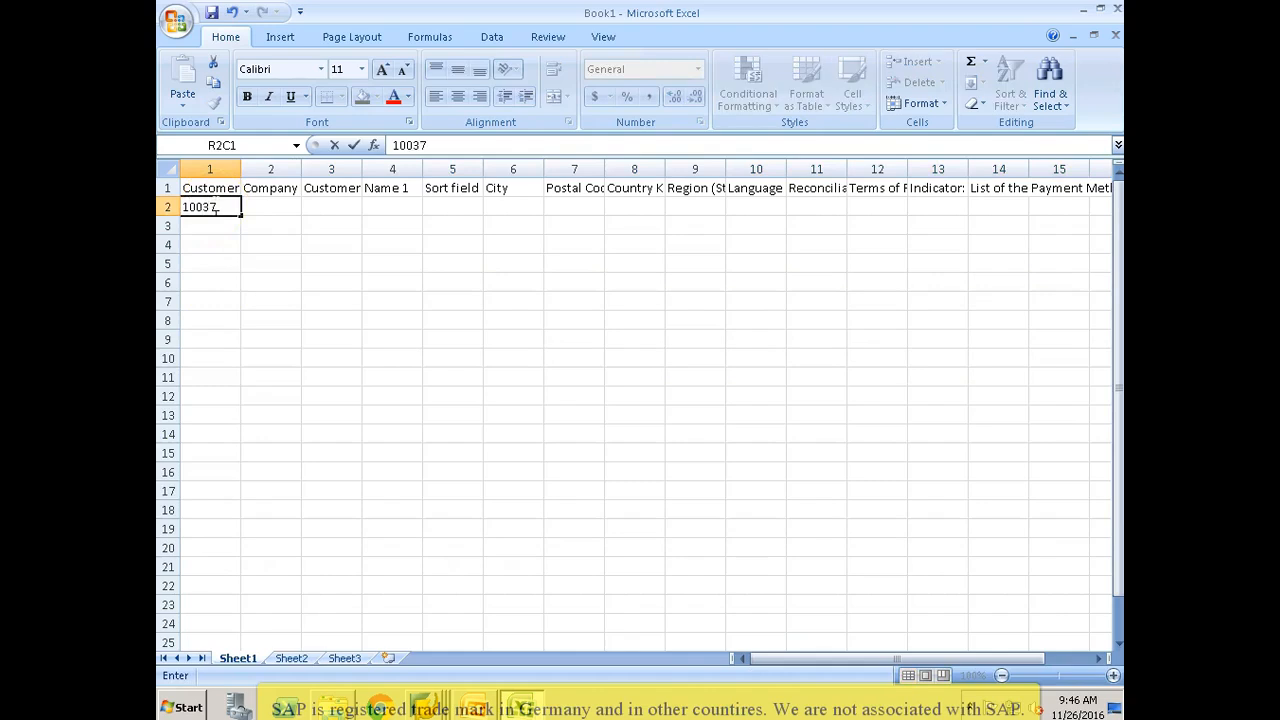
key(Return)
text(037)
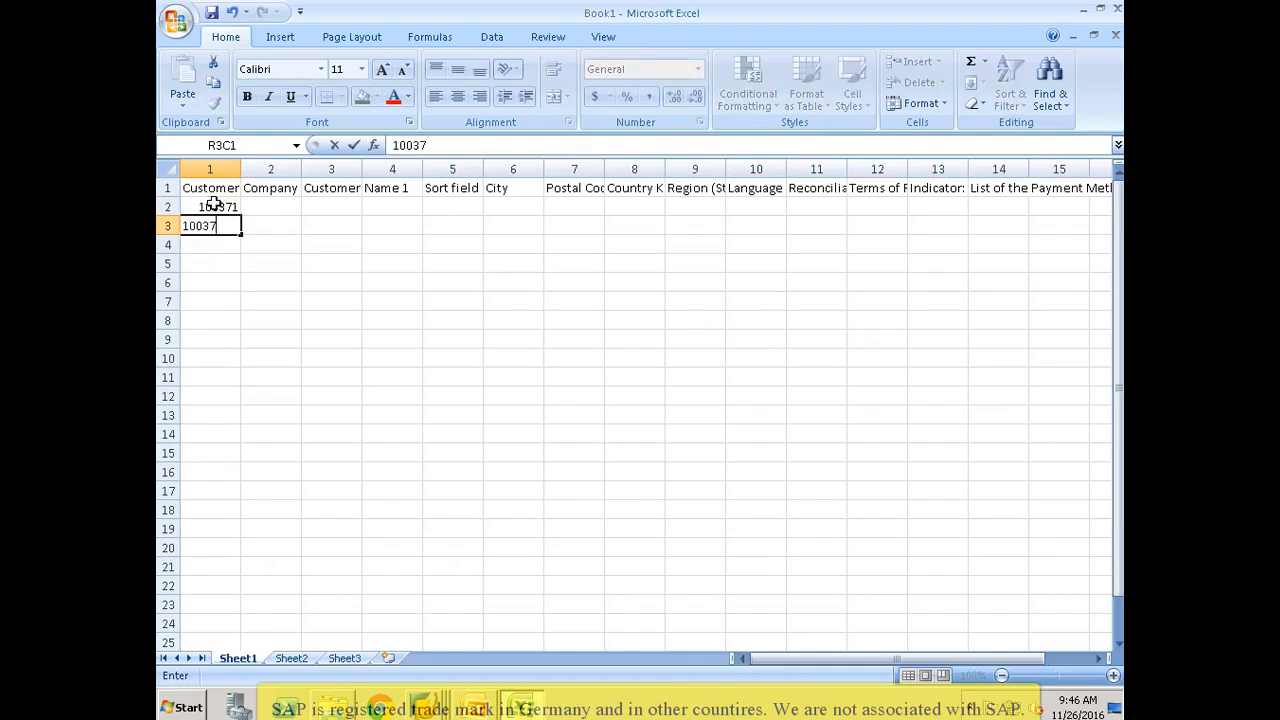
click(214, 204)
text(2)
key(Return)
text(100)
key(Escape)
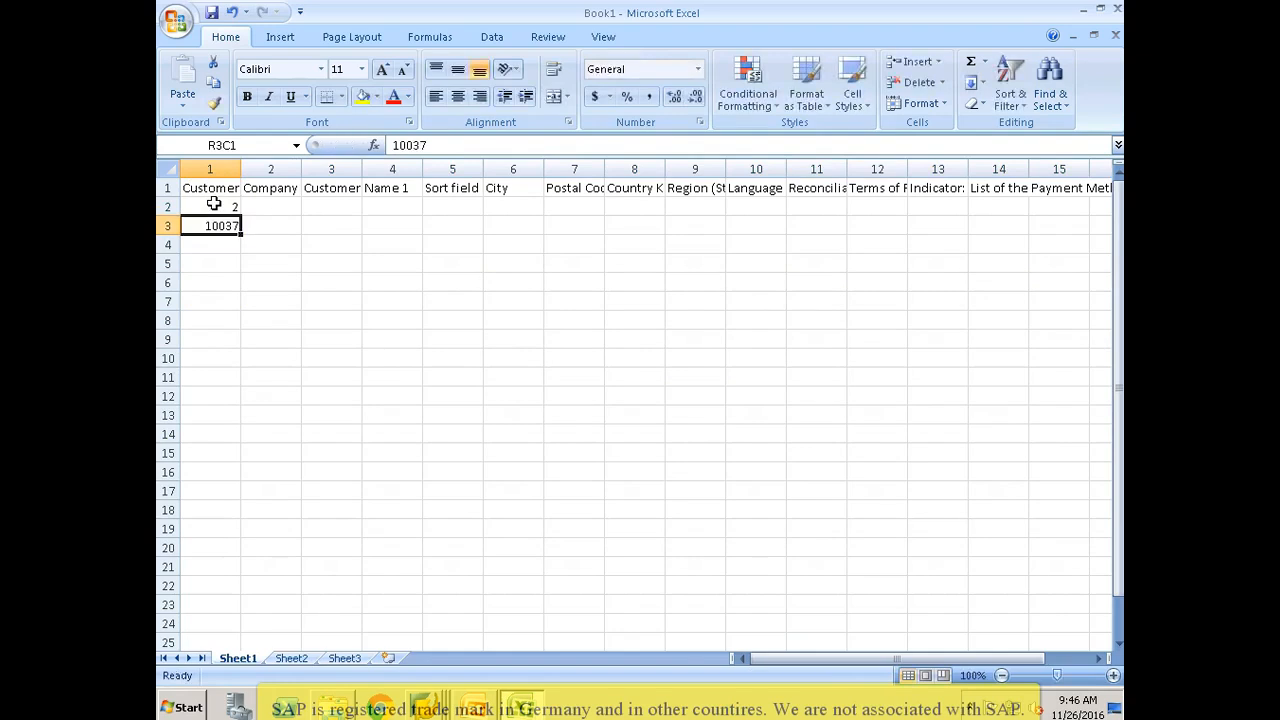
Step: Enter four consecutive customer account numbers in rows 2 to 5 of the first column
click(214, 204)
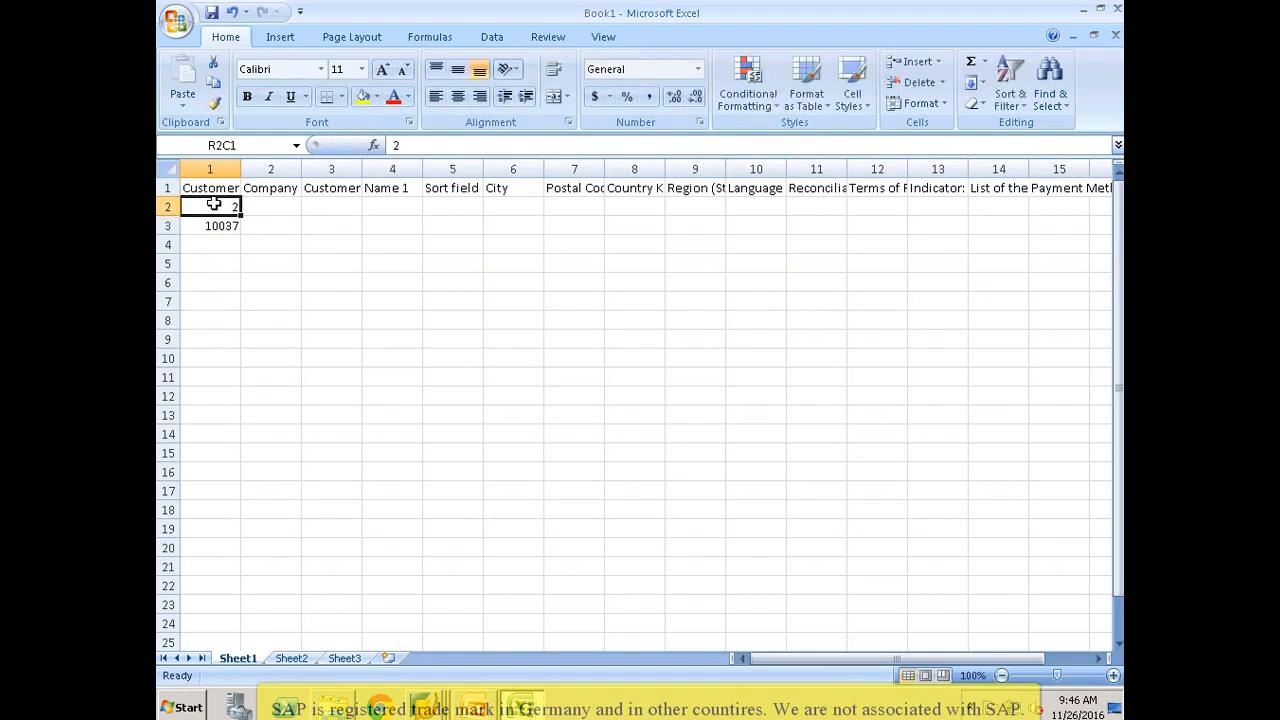
text(100371)
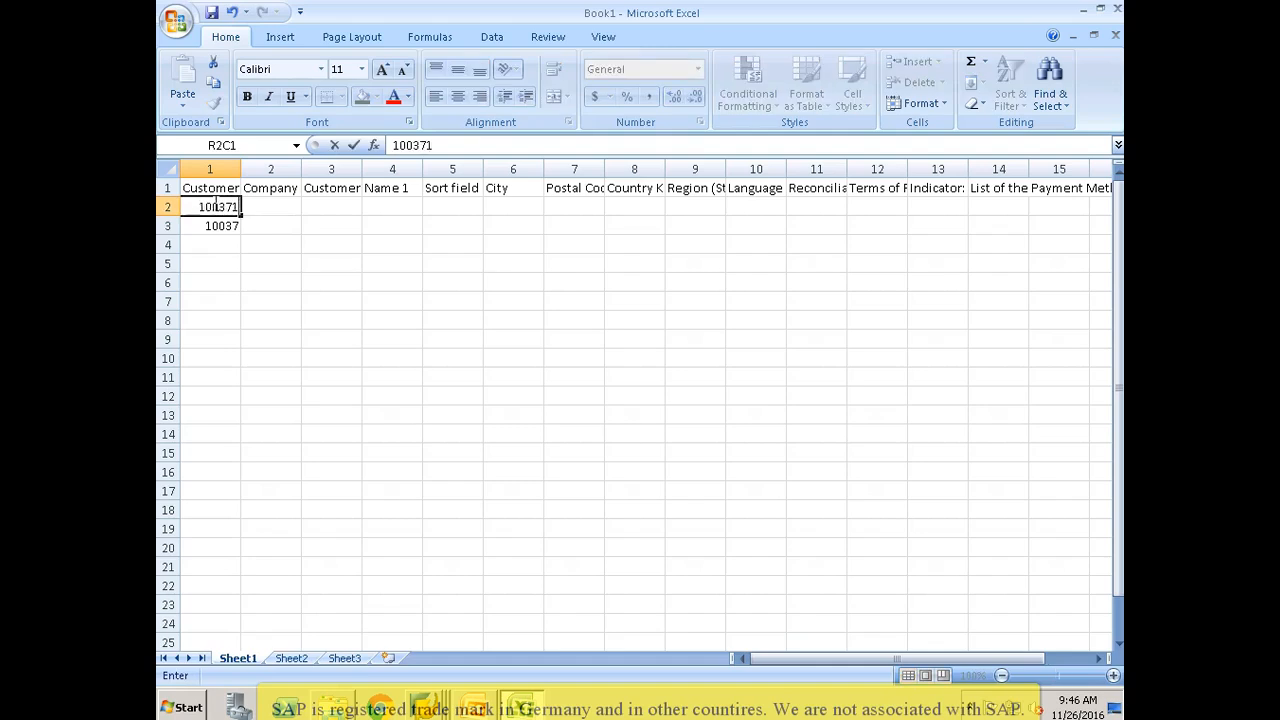
key(Return)
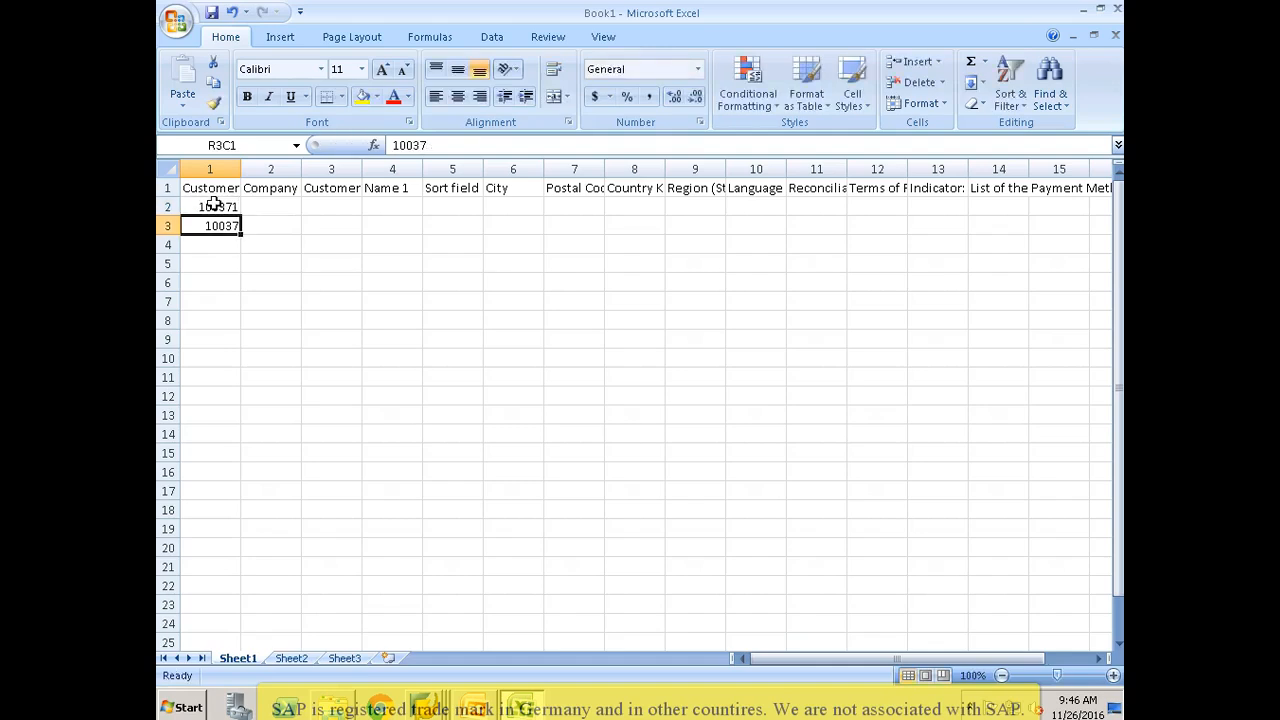
text(100372)
key(Return)
text(100373)
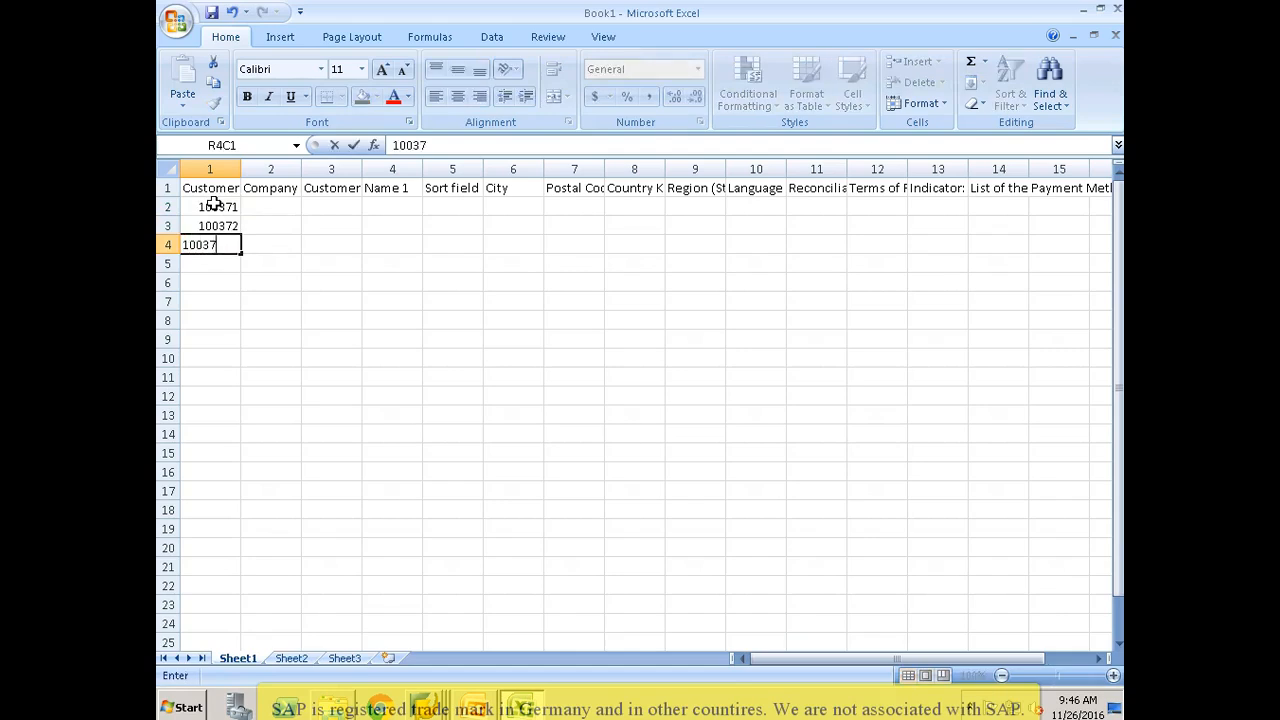
key(Return)
text(10037)
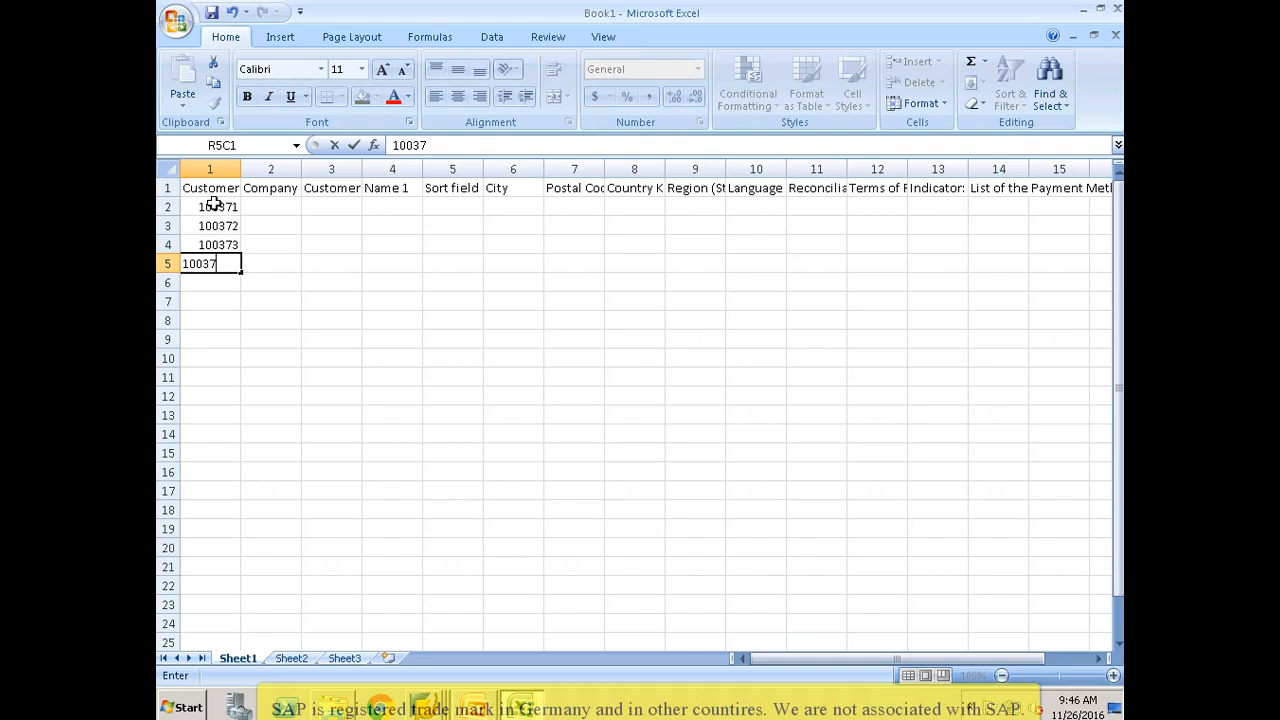
text(4)
key(Return)
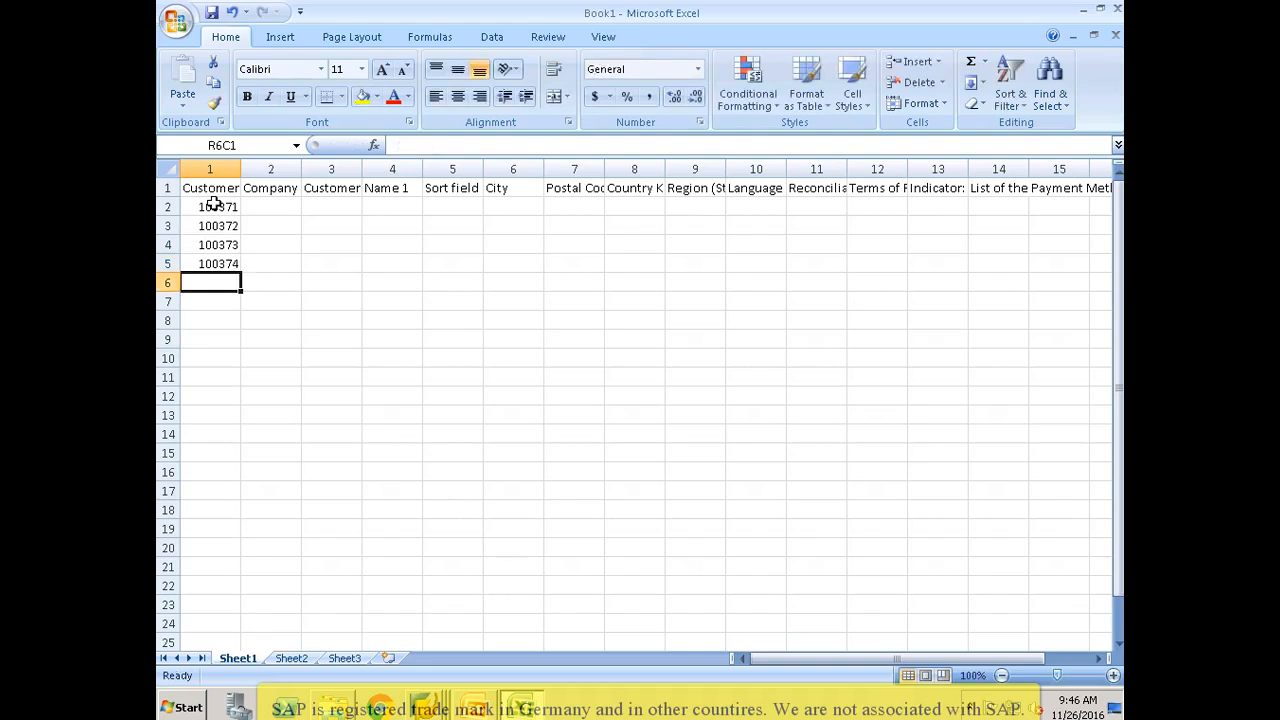
Step: Delete the entire Company column from the sheet
key(Up)
key(Up)
key(Up)
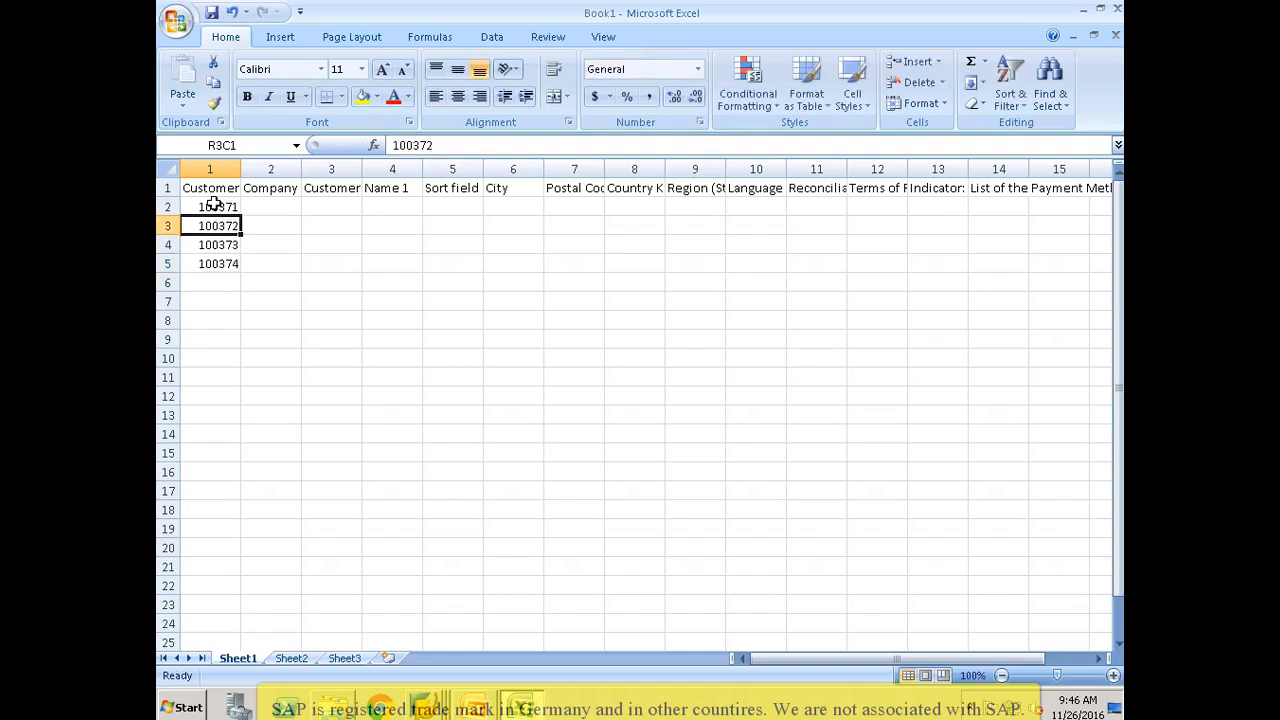
key(Up)
key(Right)
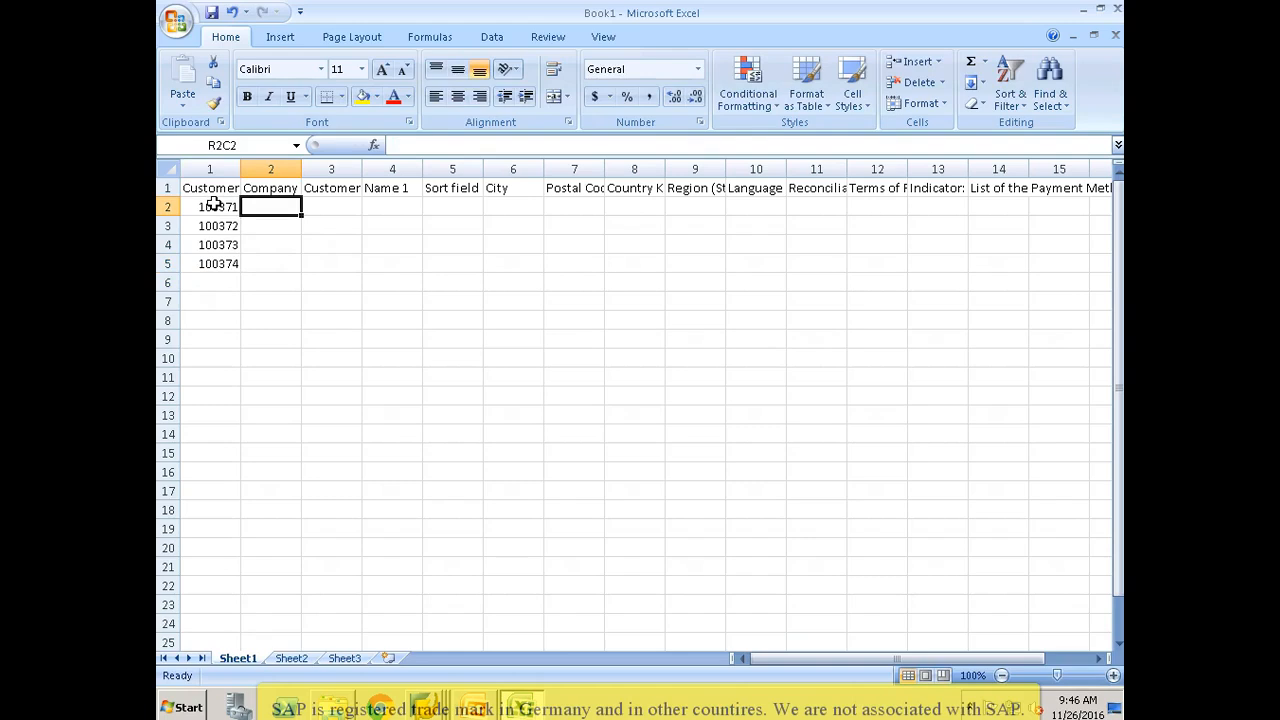
key(ctrl+space)
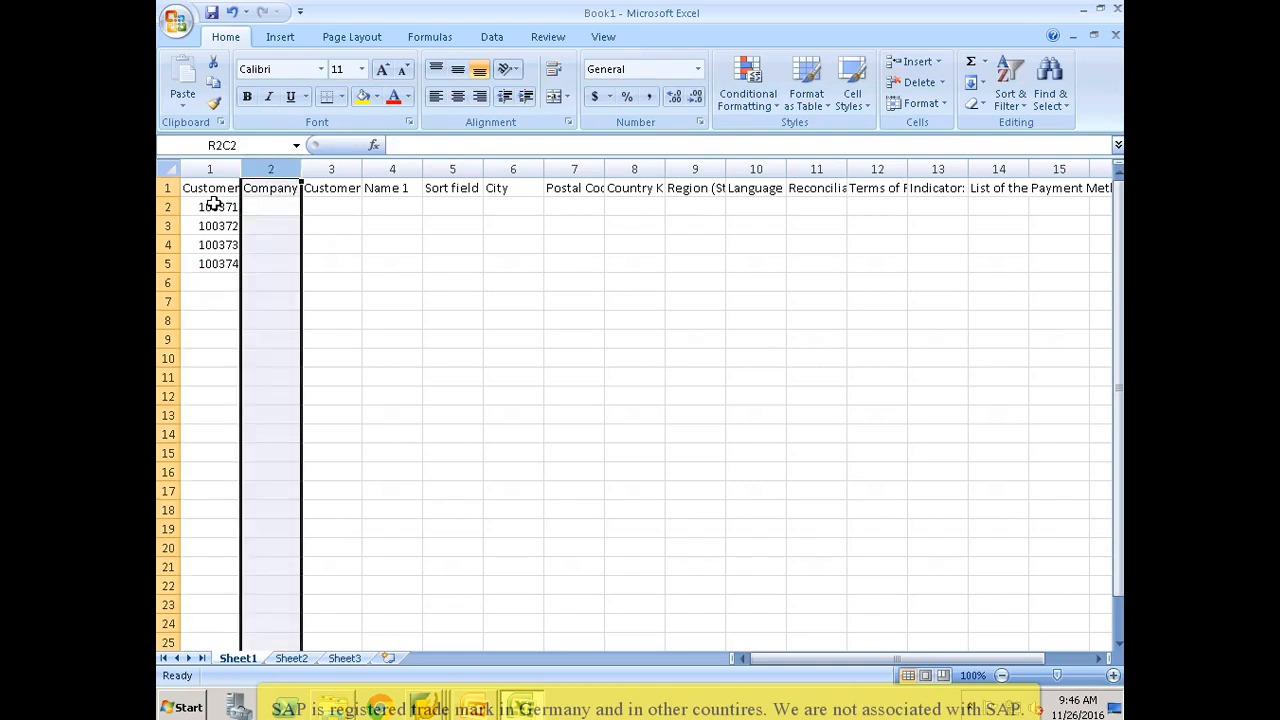
key(ctrl+minus)
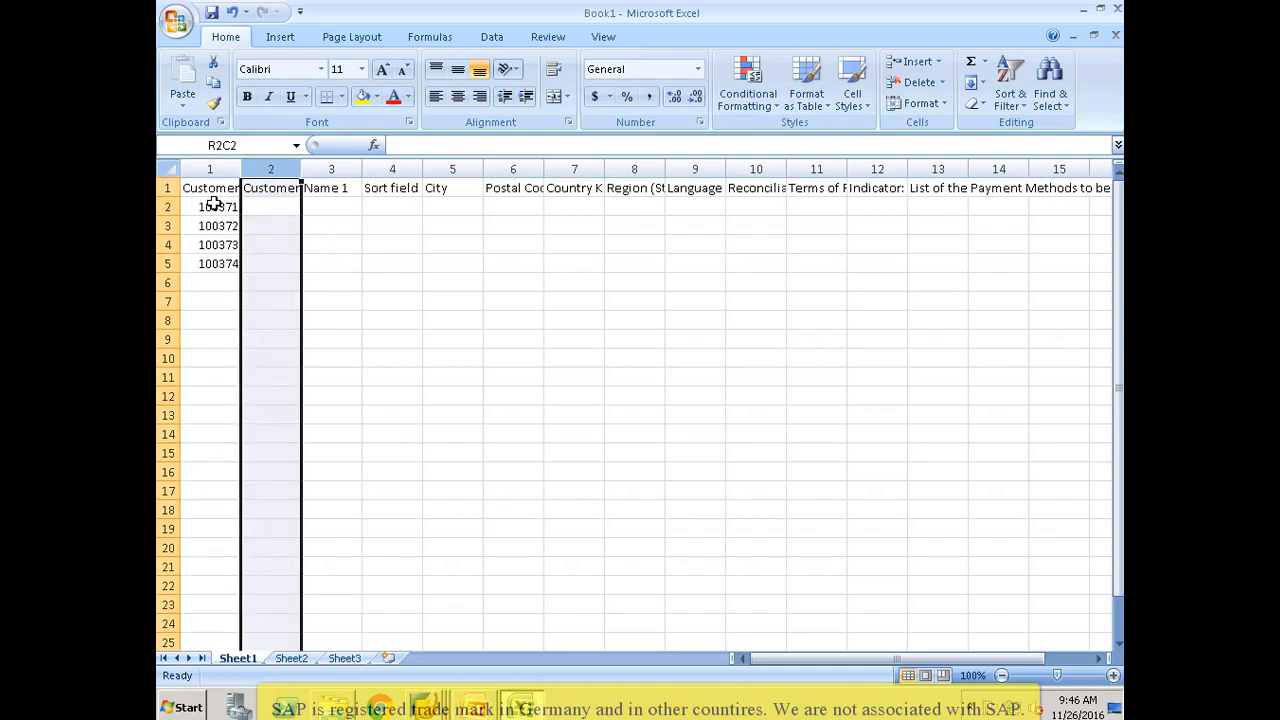
Step: Enter "Test Customer 20" in row 2 of the Customer Account Group column
click(214, 204)
key(Up)
key(Right)
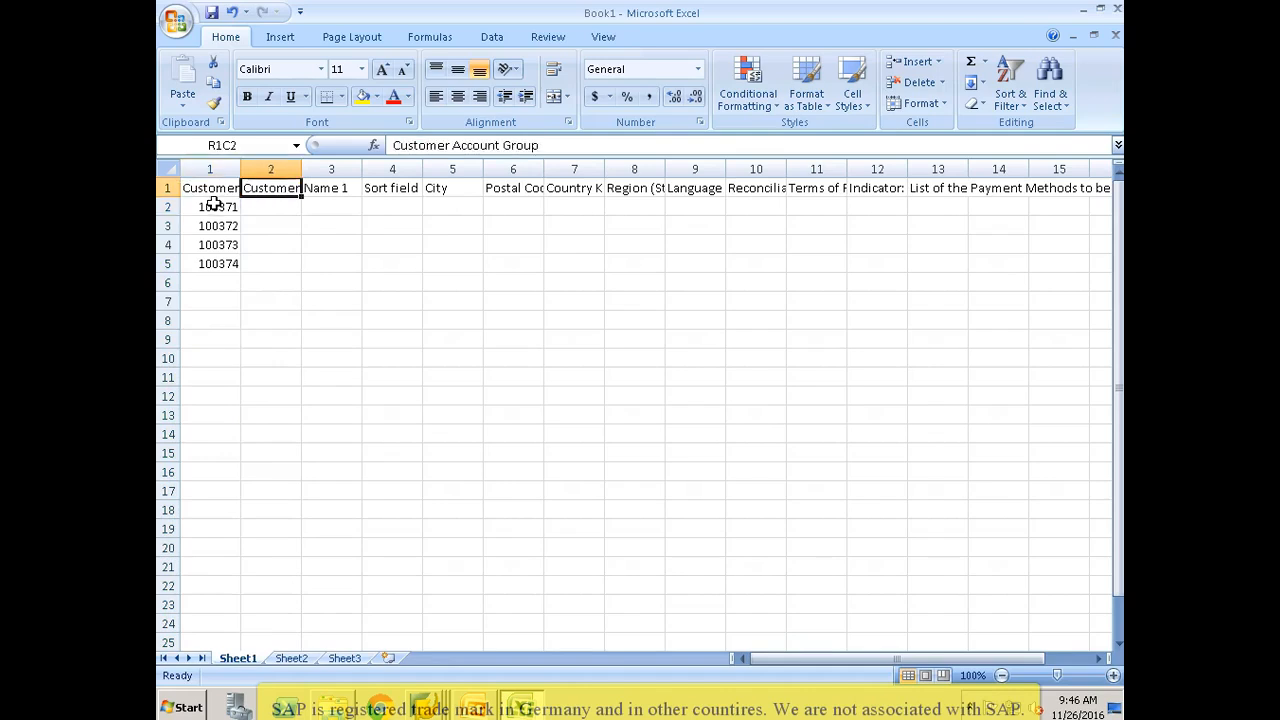
key(Down)
text(Test Cus)
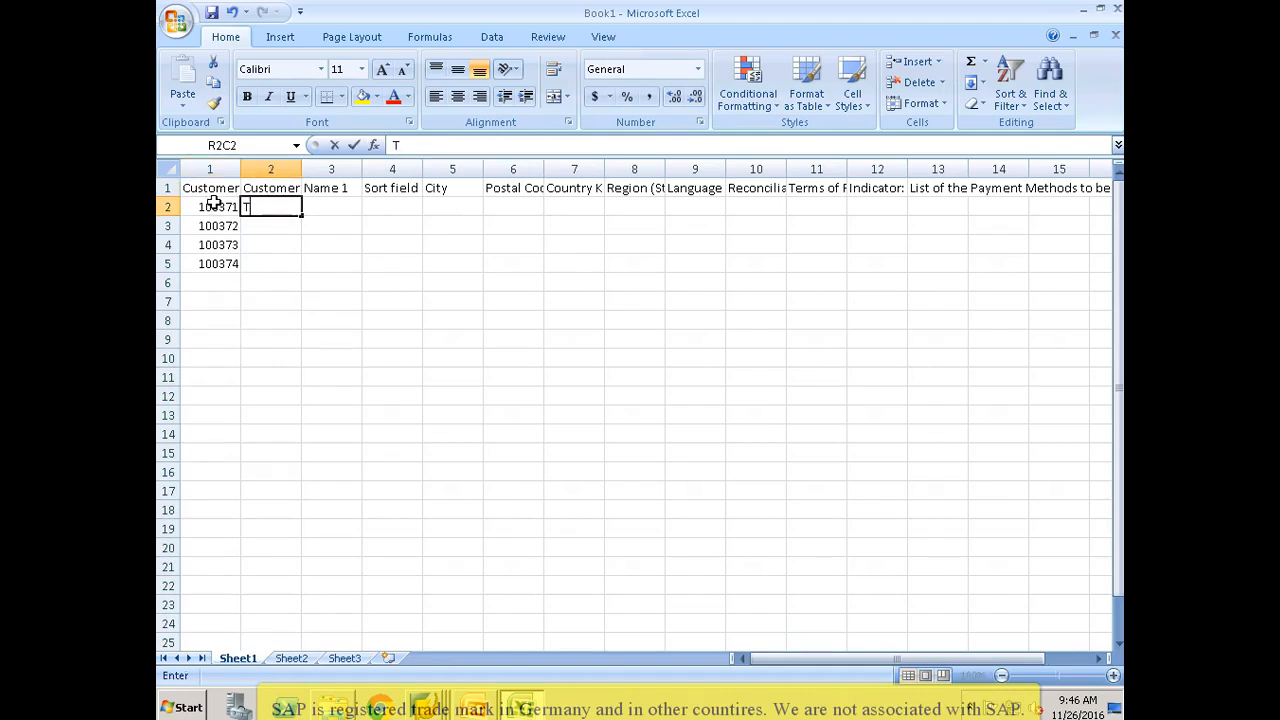
key(Left)
text(tomer)
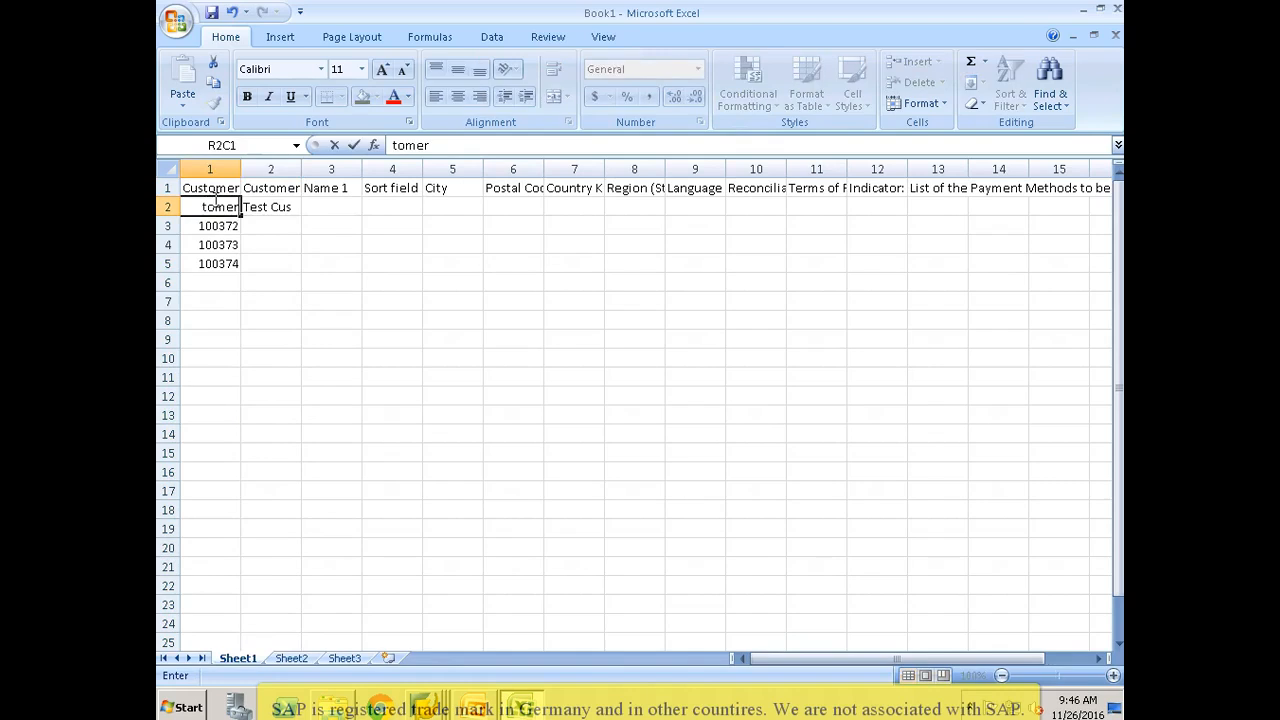
key(Escape)
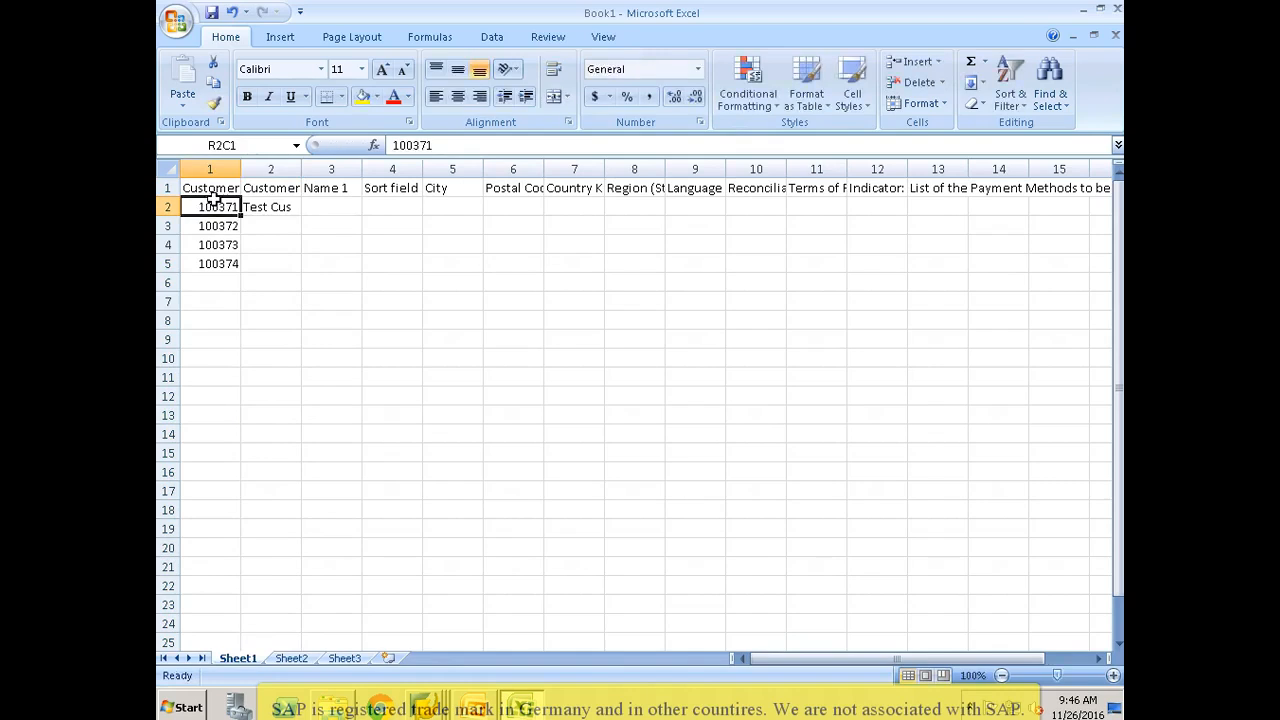
key(Right)
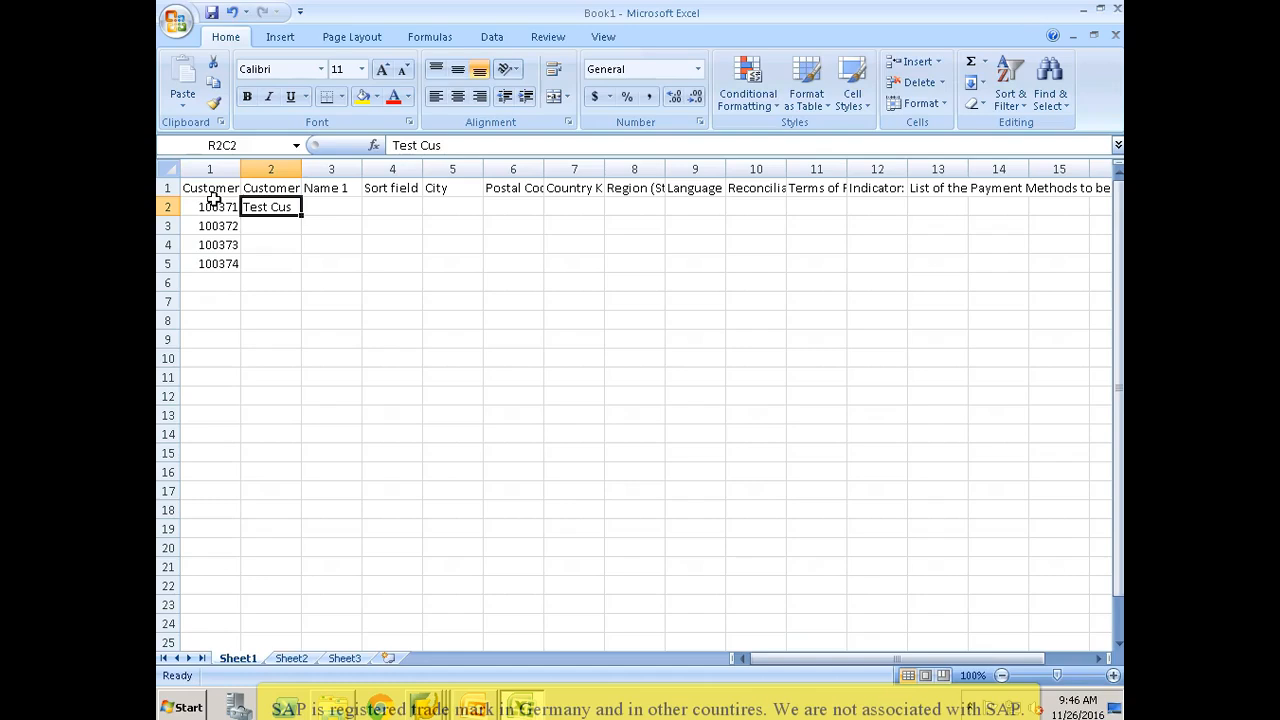
key(F2)
text(to)
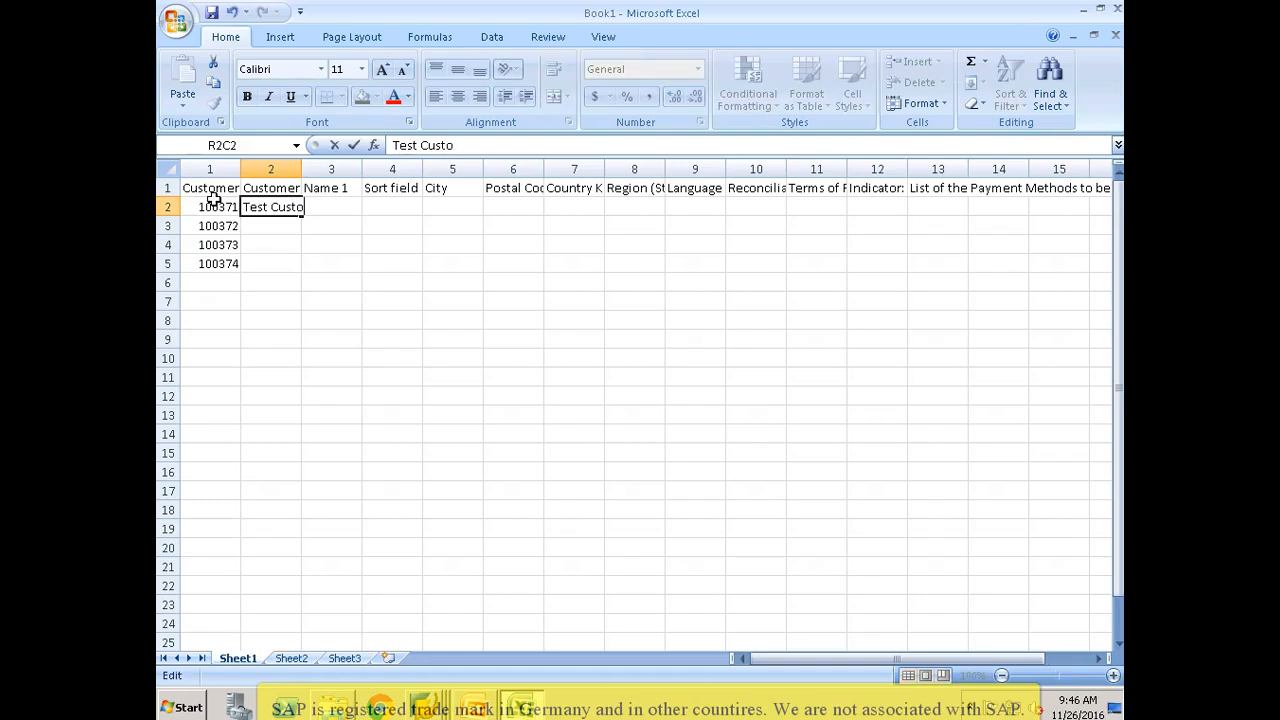
text(mer 20)
key(Return)
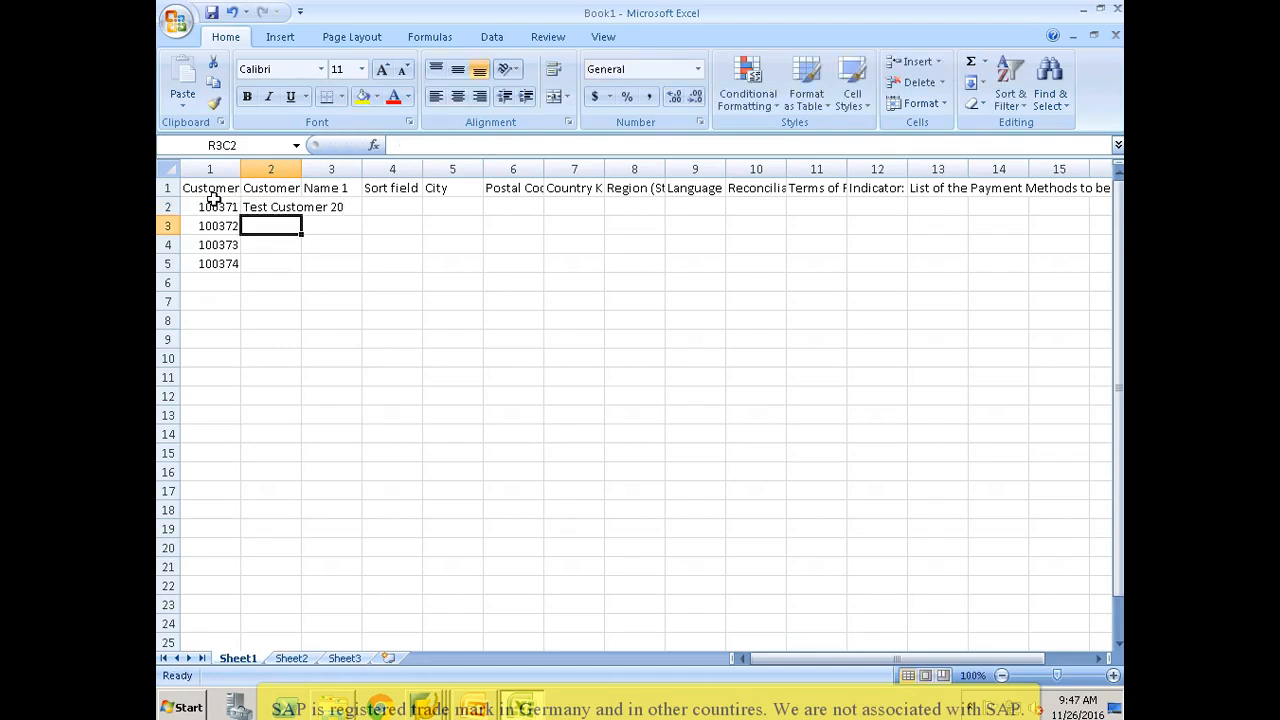
Step: Enter "Test Customer 21" in row 3 of the second column and copy it to rows 4 and 5
text(Test Cus)
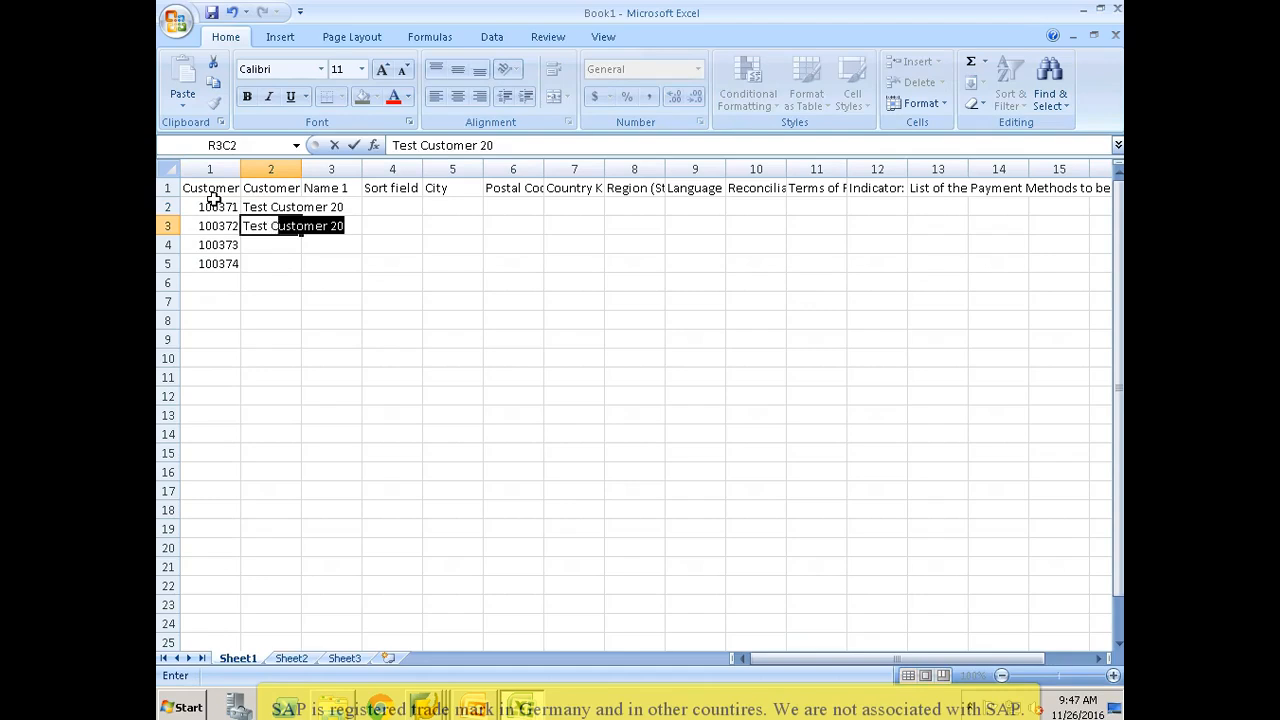
text(tomer 21)
key(Return)
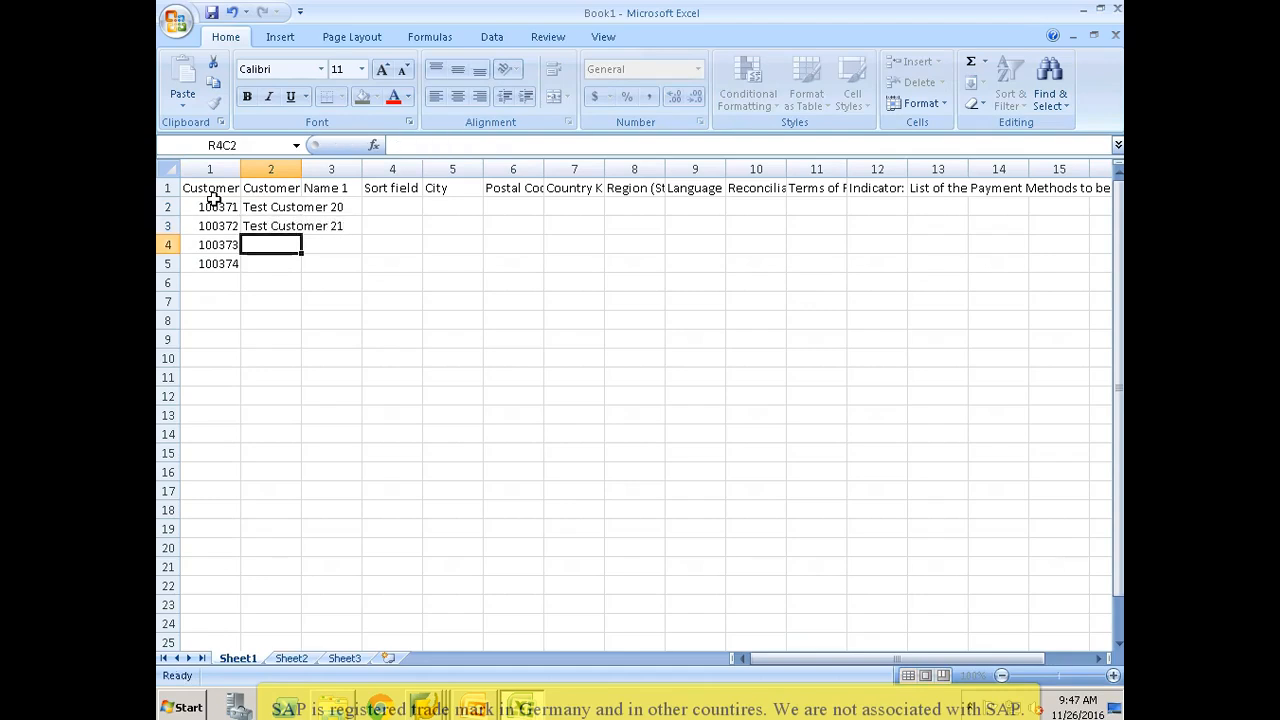
key(Up)
key(ctrl+c)
key(Down)
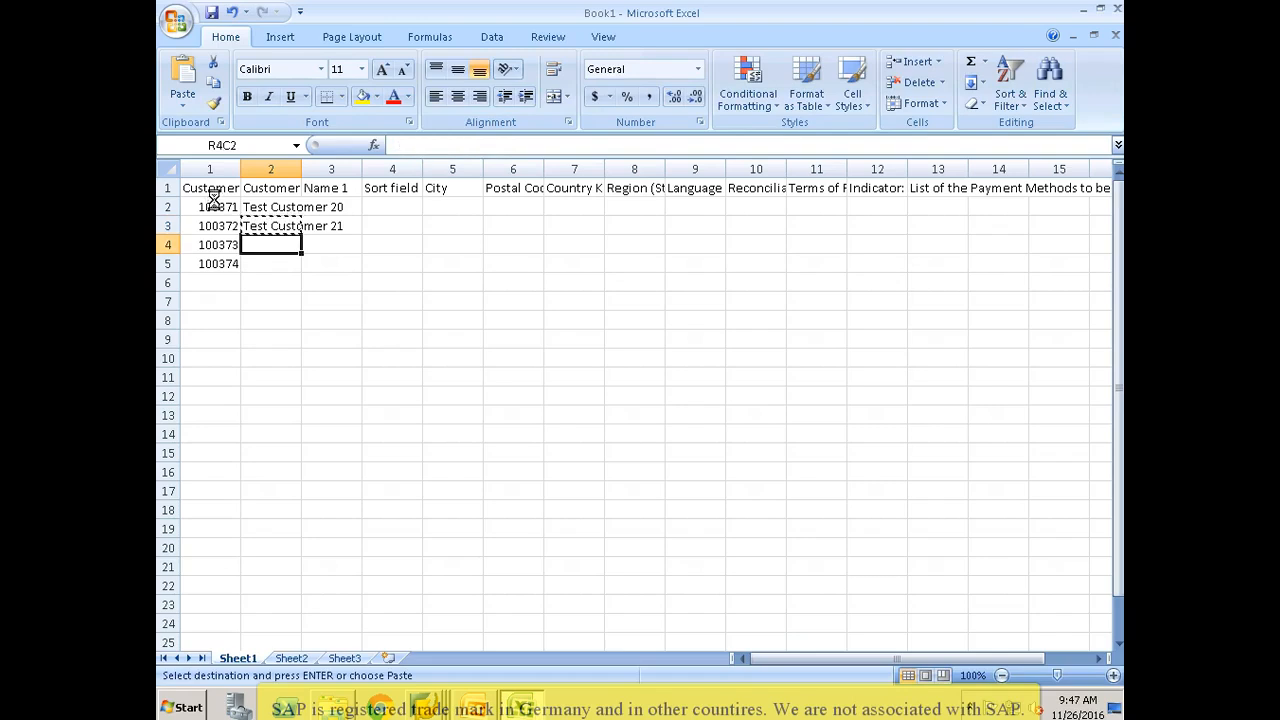
key(ctrl+v)
key(Down)
key(ctrl+v)
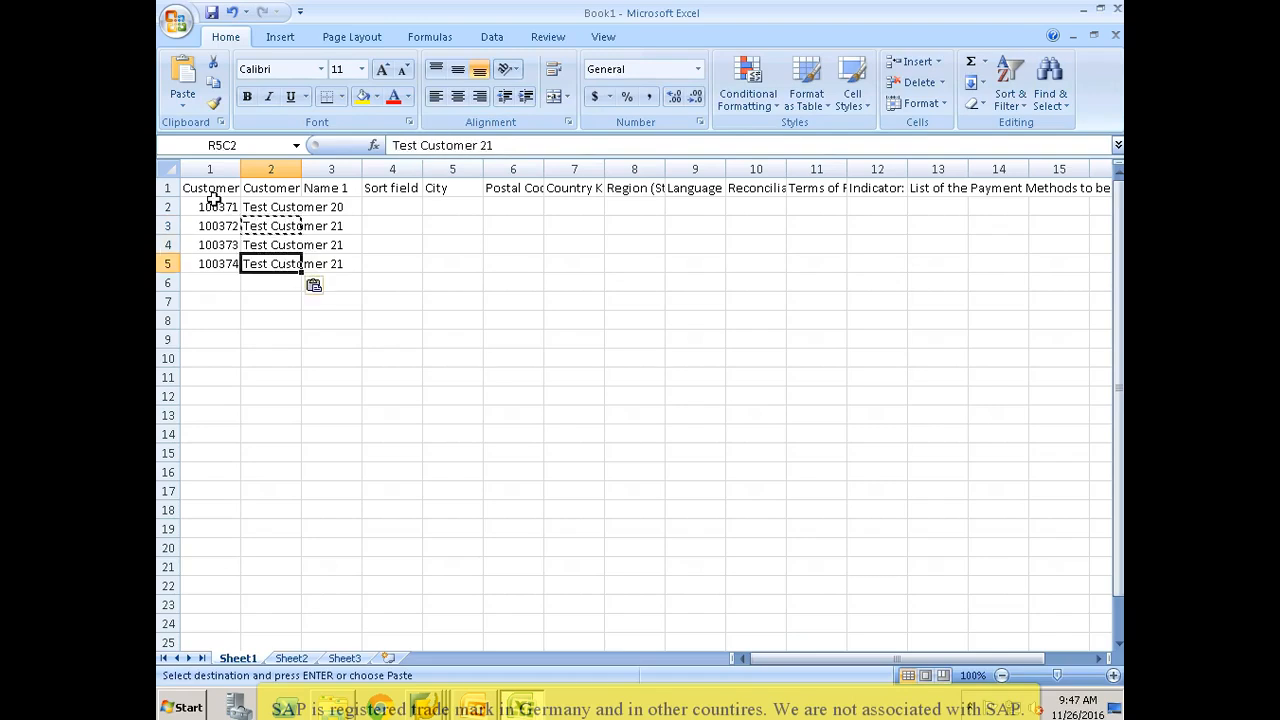
Step: Change the copied names in rows 4 and 5 to "Test Customer 22" and "Test Customer 23"
key(Up)
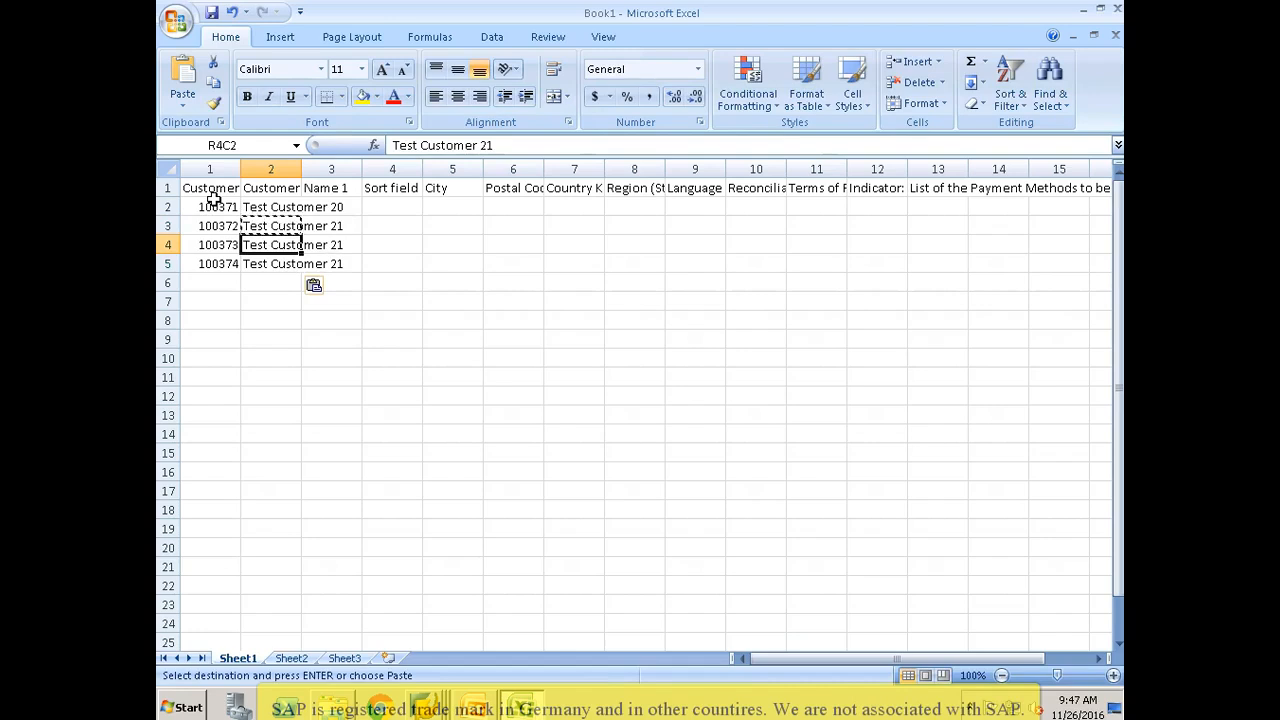
key(F2)
key(BackSpace)
text(2)
key(Return)
key(F2)
key(BackSpace)
text(3)
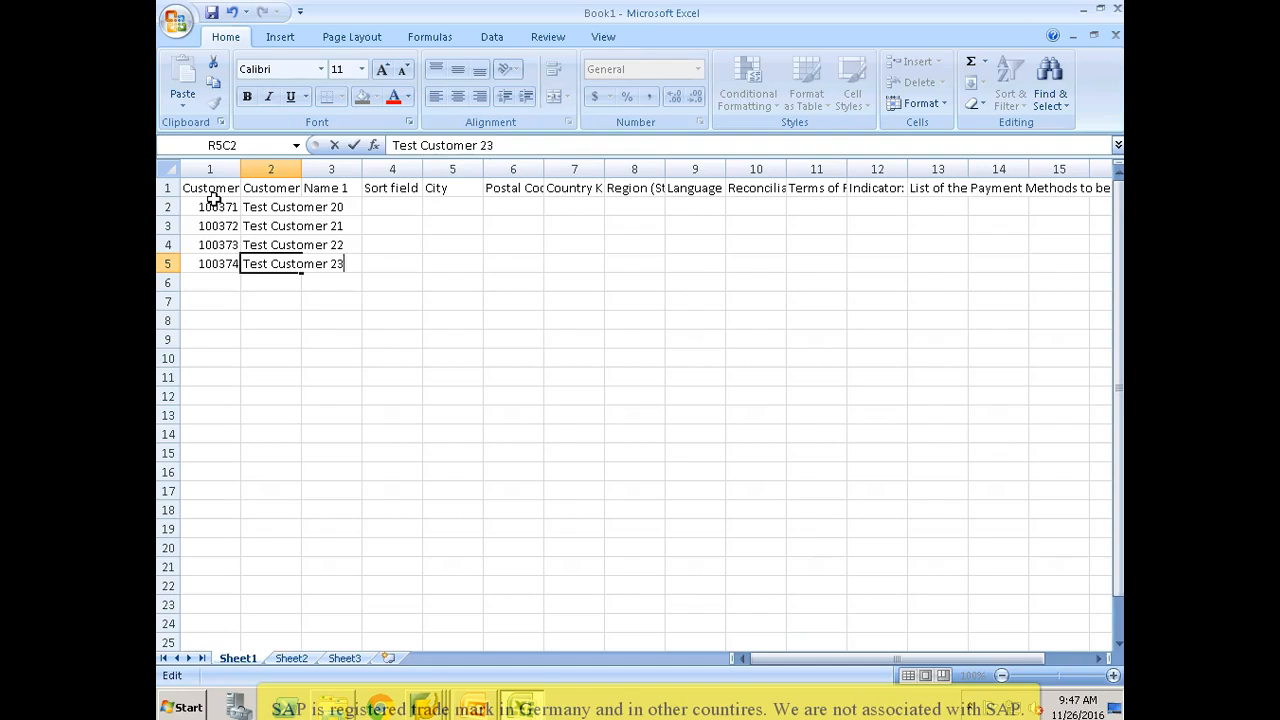
key(Return)
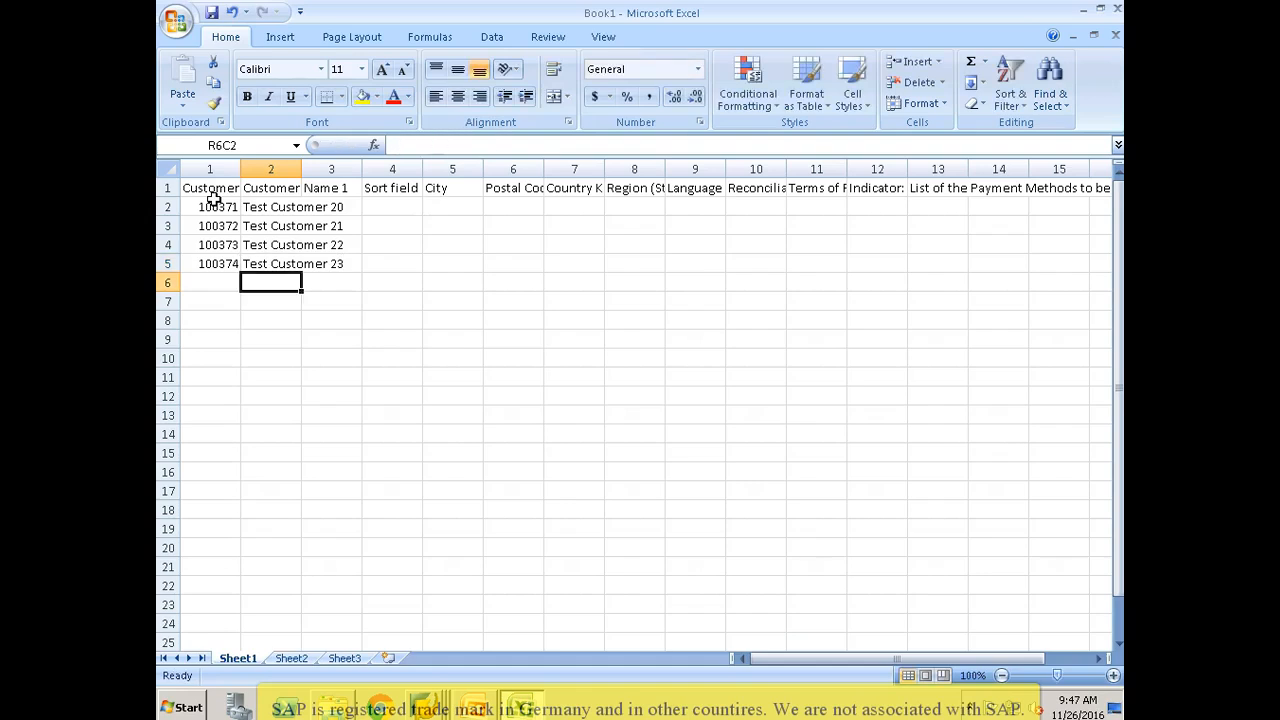
Step: Move the four test customer names from the Customer Account Group column to the Name 1 column, rows 2 to 5
click(275, 190)
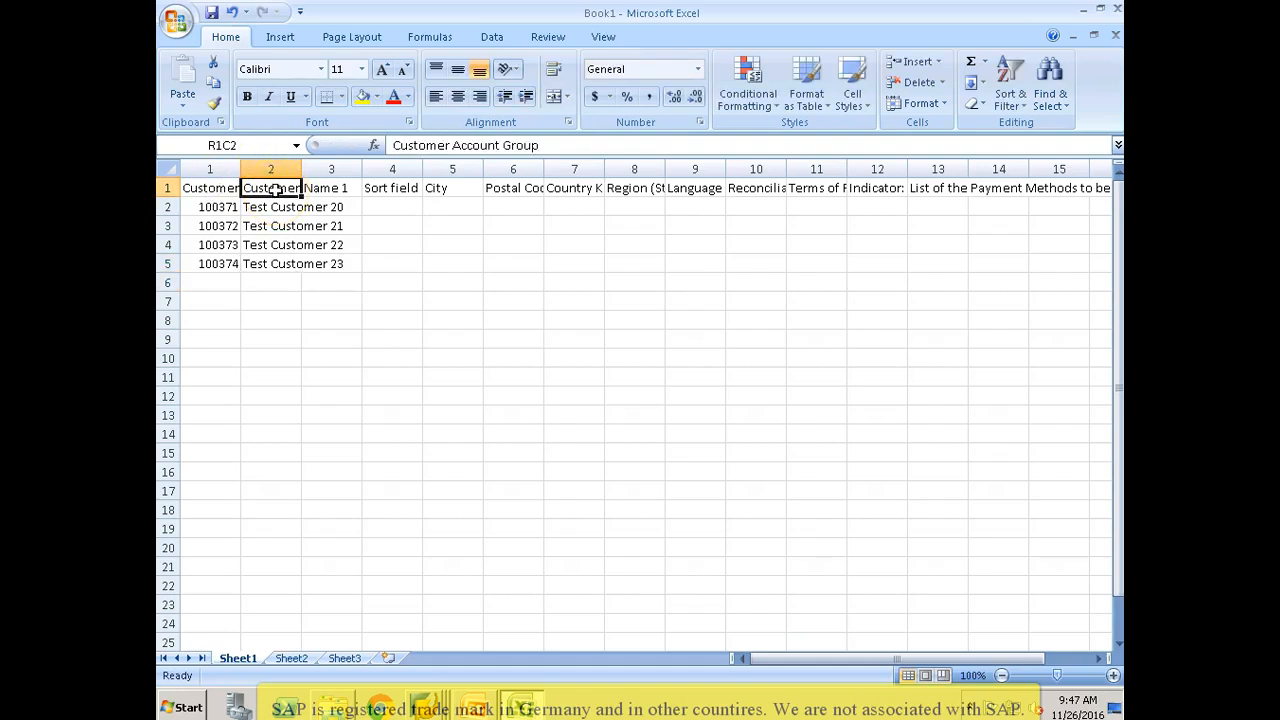
key(Down)
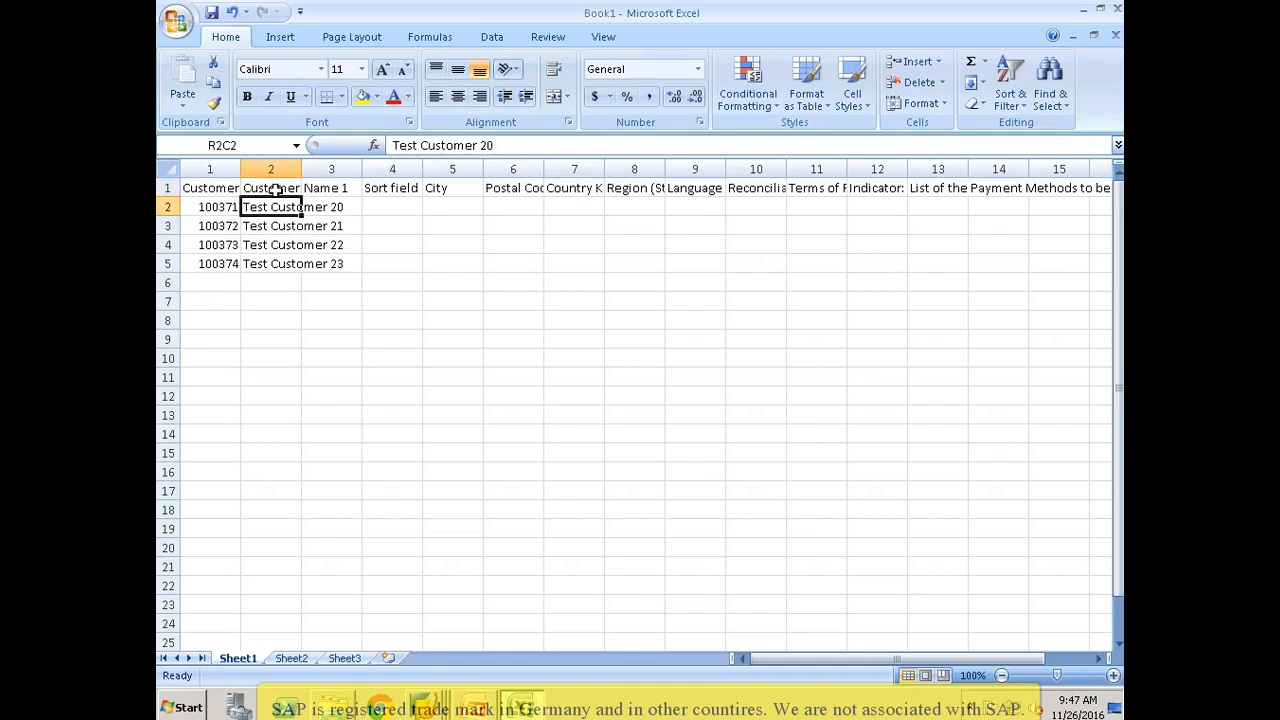
key(shift+Down)
key(shift+Down)
key(shift+Down)
key(ctrl+c)
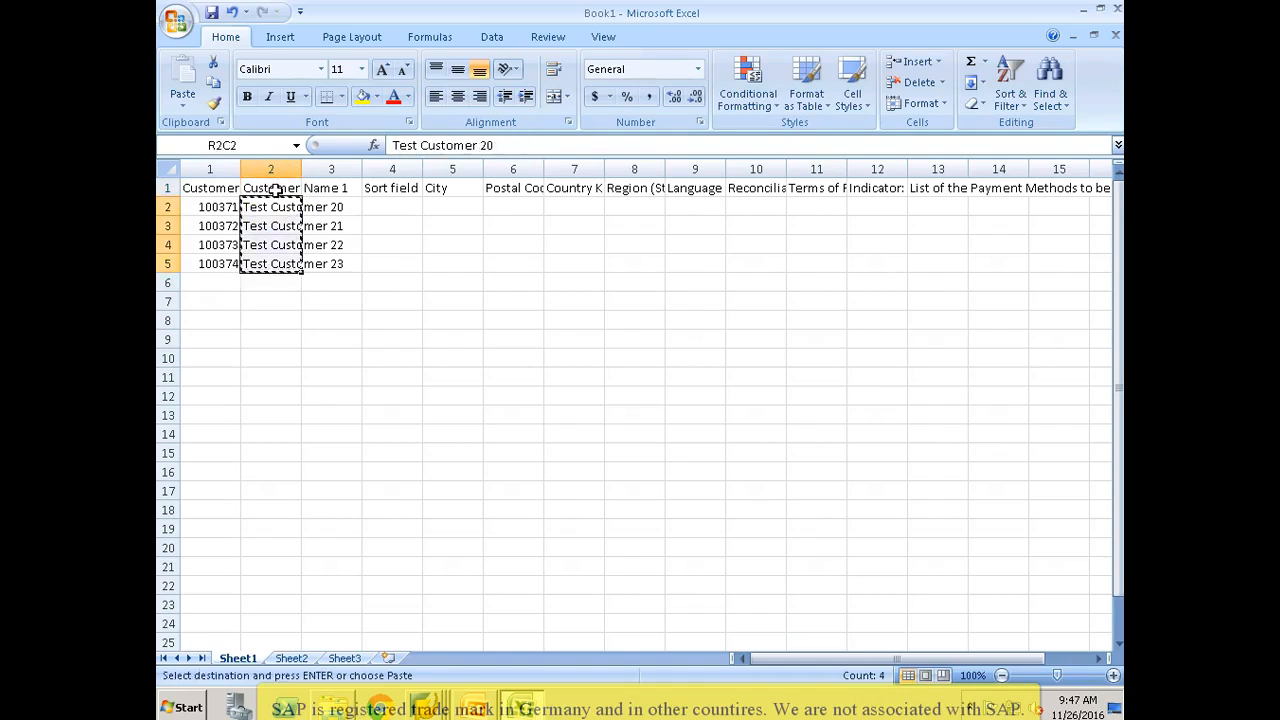
key(Right)
key(Return)
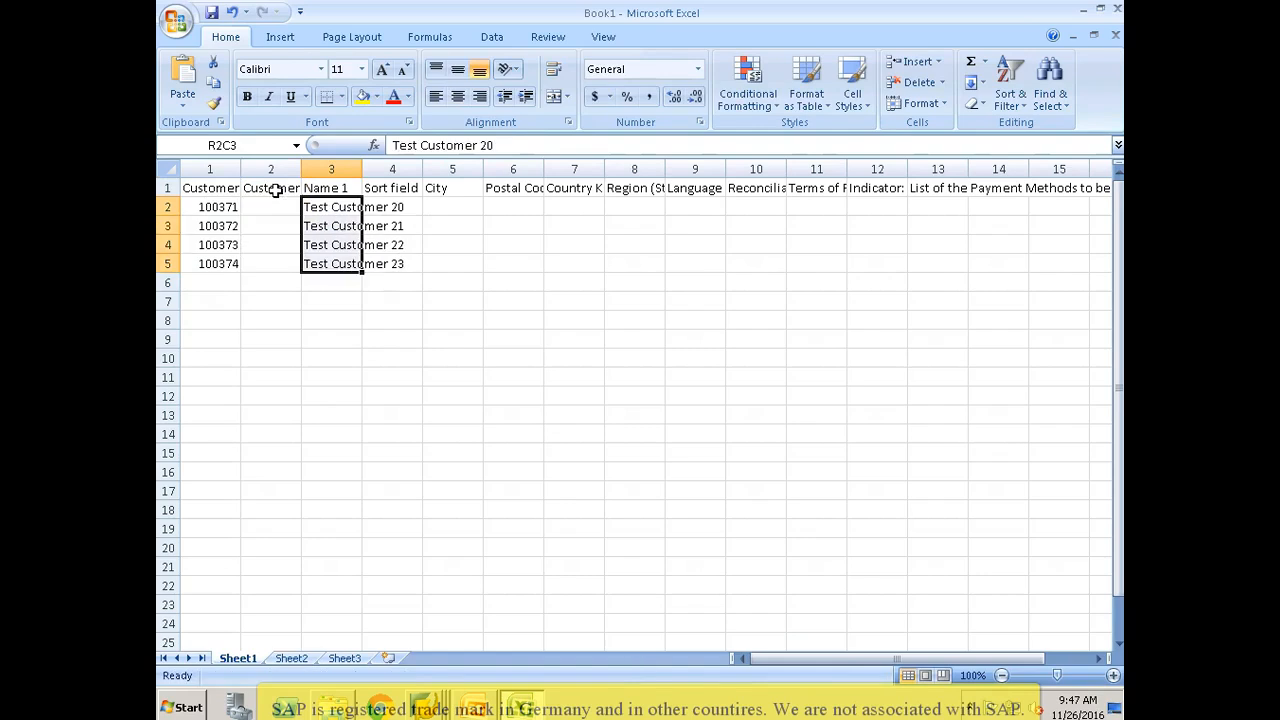
Step: Try to enter an account group code with leading zeros in row 2 of the Customer Account Group column
key(Left)
text(000)
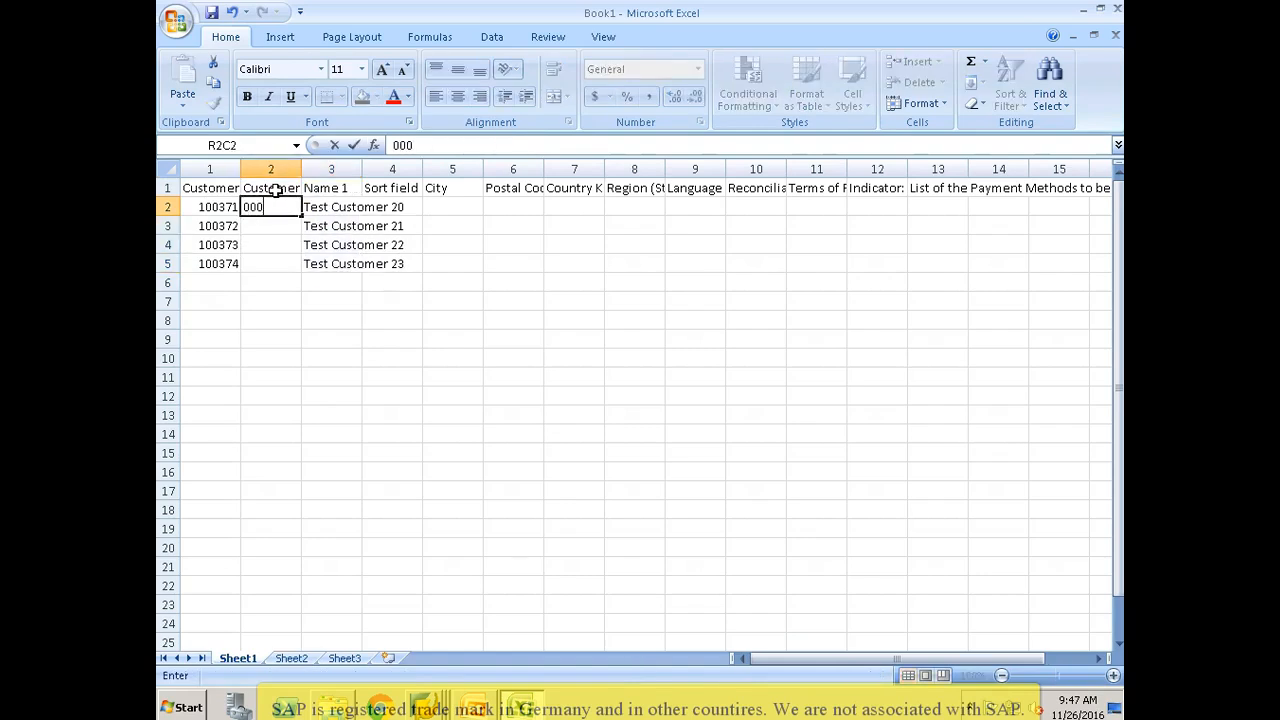
text(03)
key(Return)
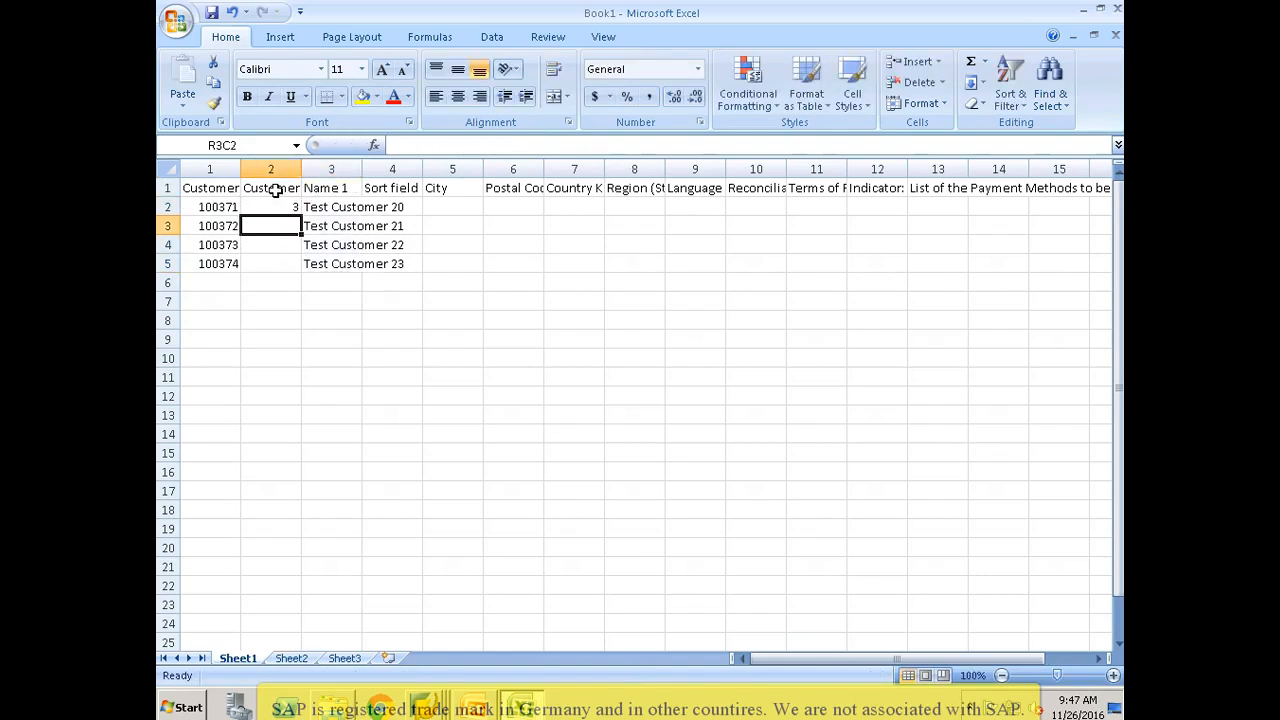
Step: Apply the Text number format to the entire columns 1 to 17
click(277, 205)
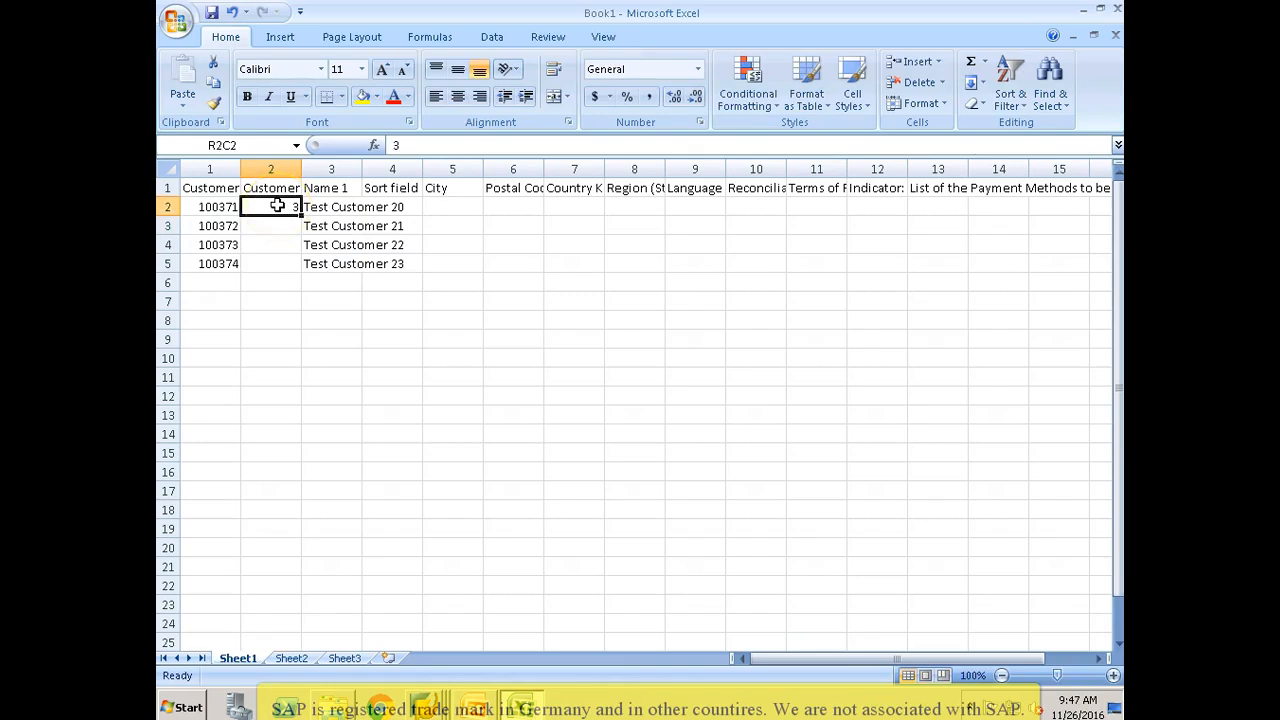
key(Left)
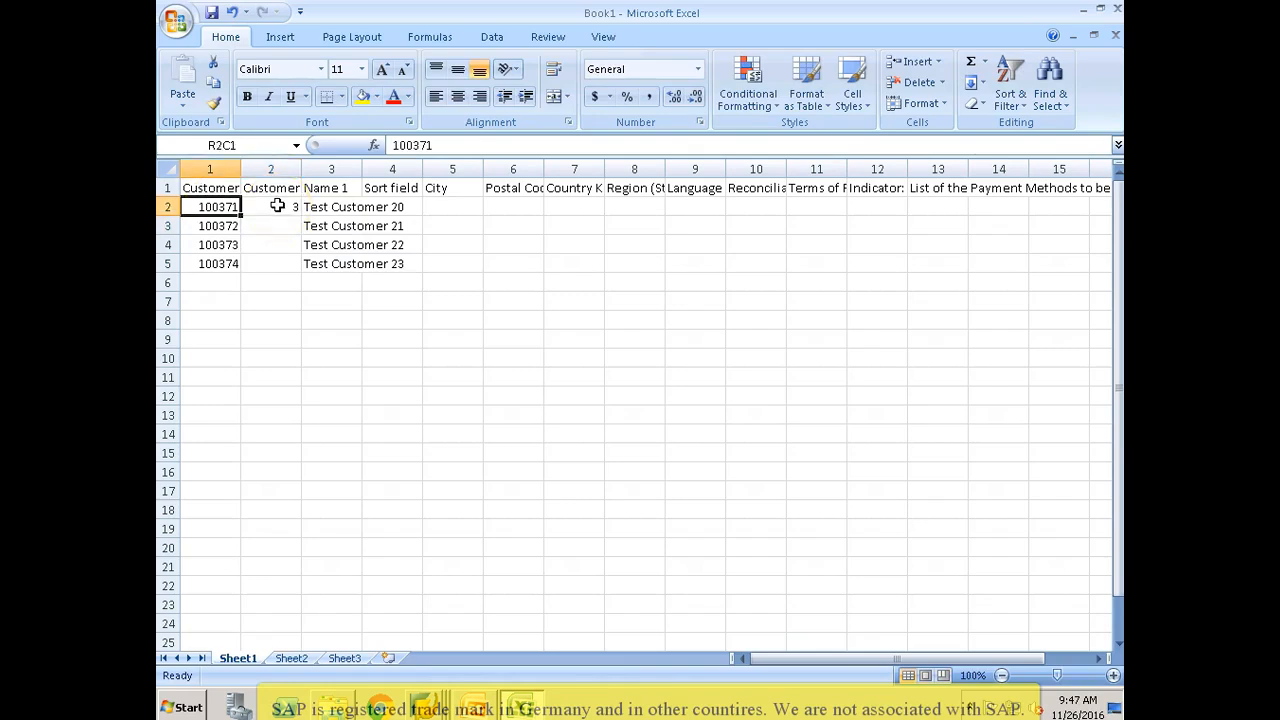
key(shift+Right)
key(shift+Right)
key(shift+Right)
key(shift+Right)
key(shift+Right)
key(shift+Right)
key(shift+Right)
key(shift+Right)
key(shift+Right)
key(shift+Right)
key(shift+Right)
key(shift+Right)
key(shift+Right)
key(shift+Right)
key(shift+Right)
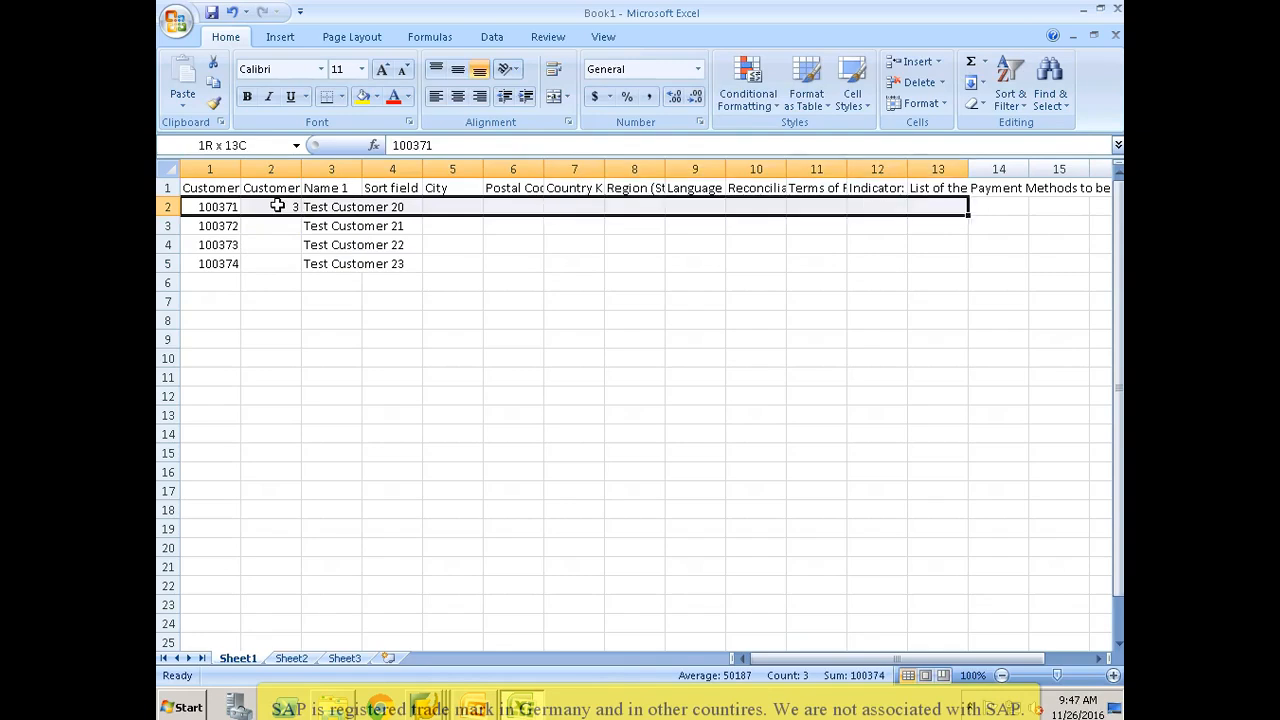
key(shift+Right)
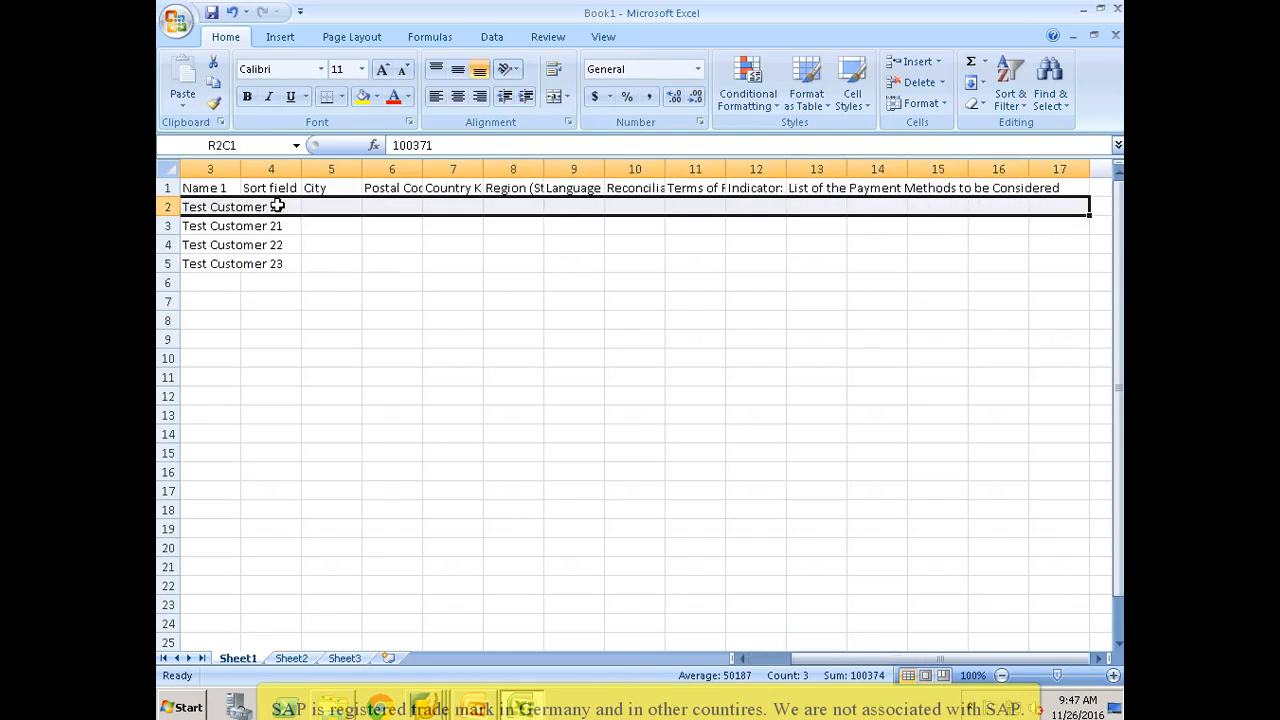
key(ctrl+shift+Down)
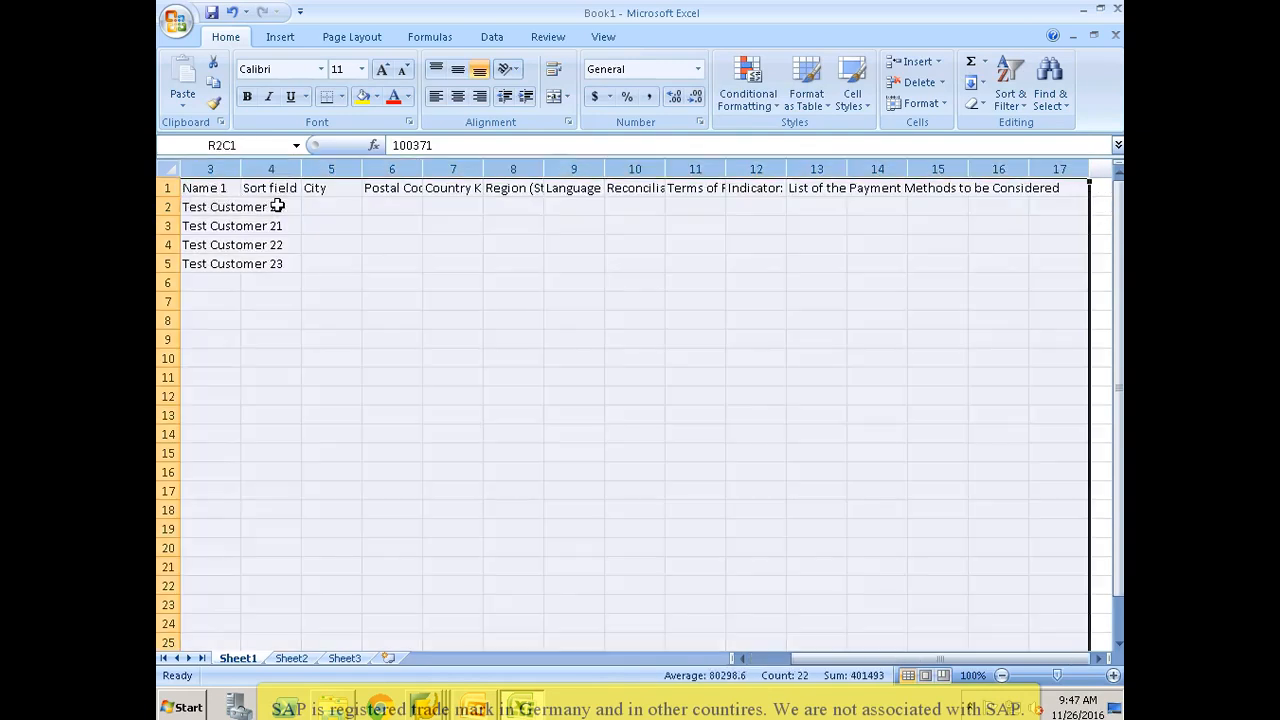
click(699, 72)
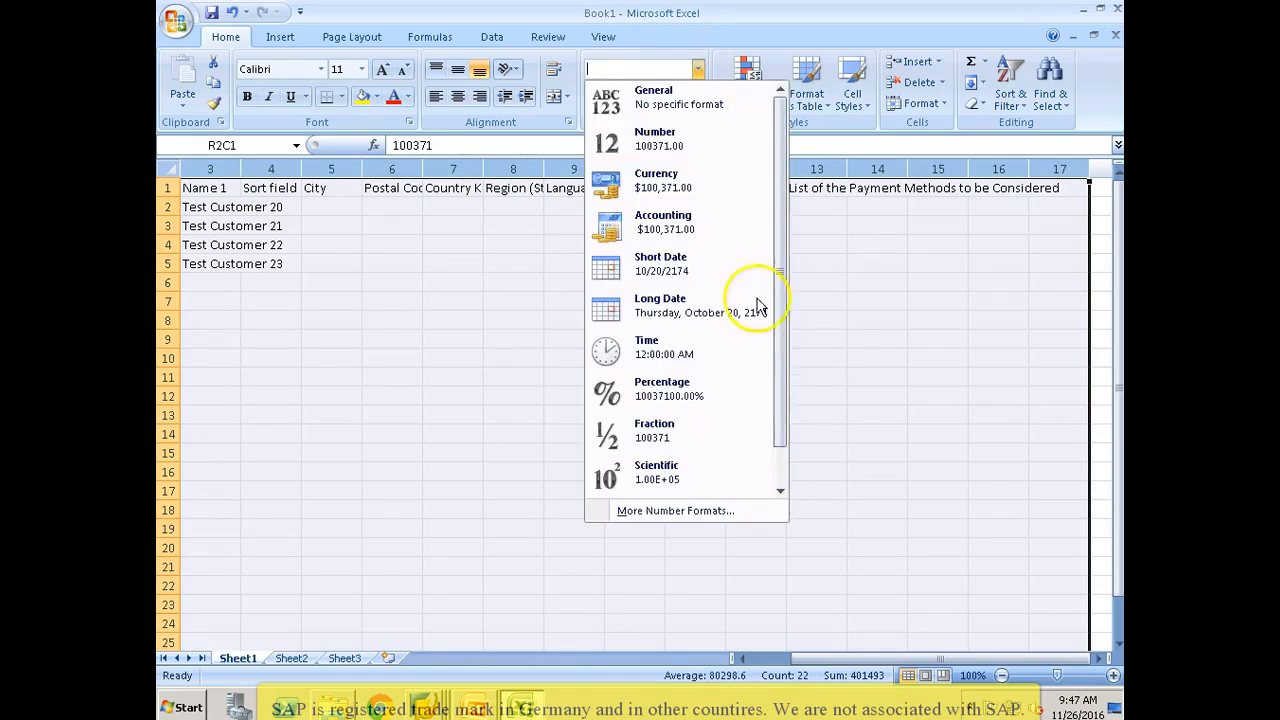
scroll(783, 470, down, 1)
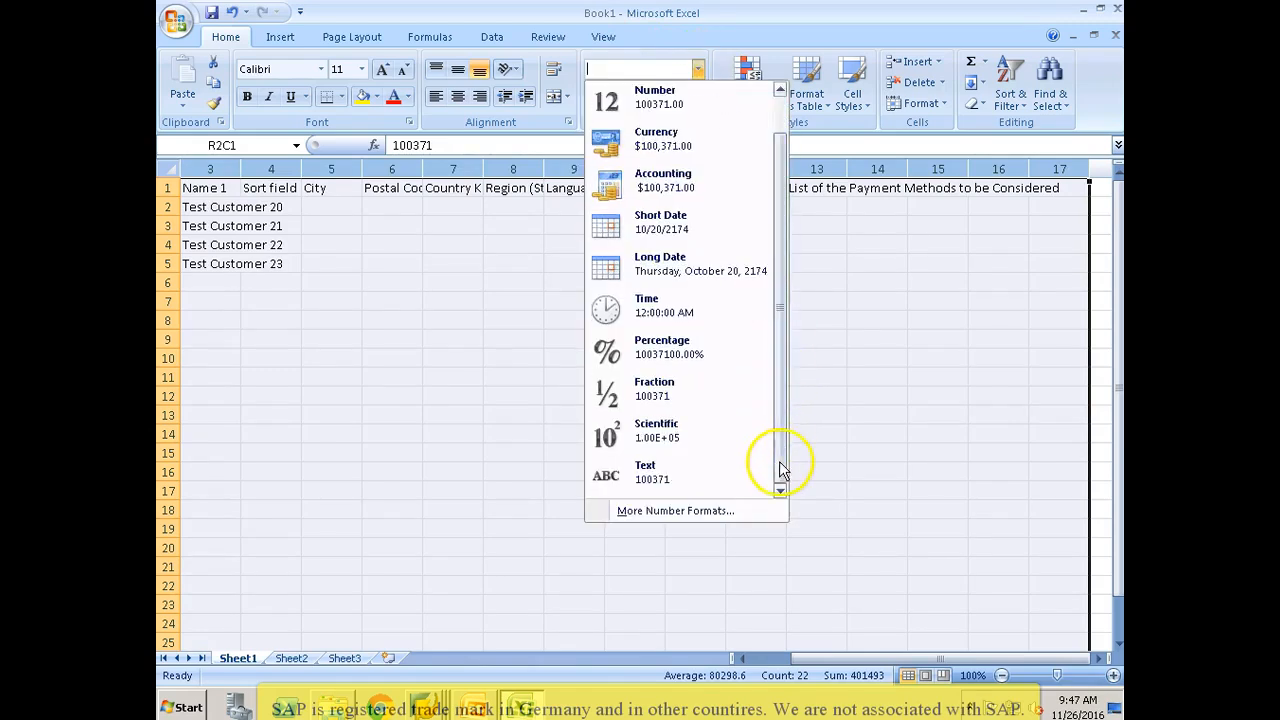
click(686, 475)
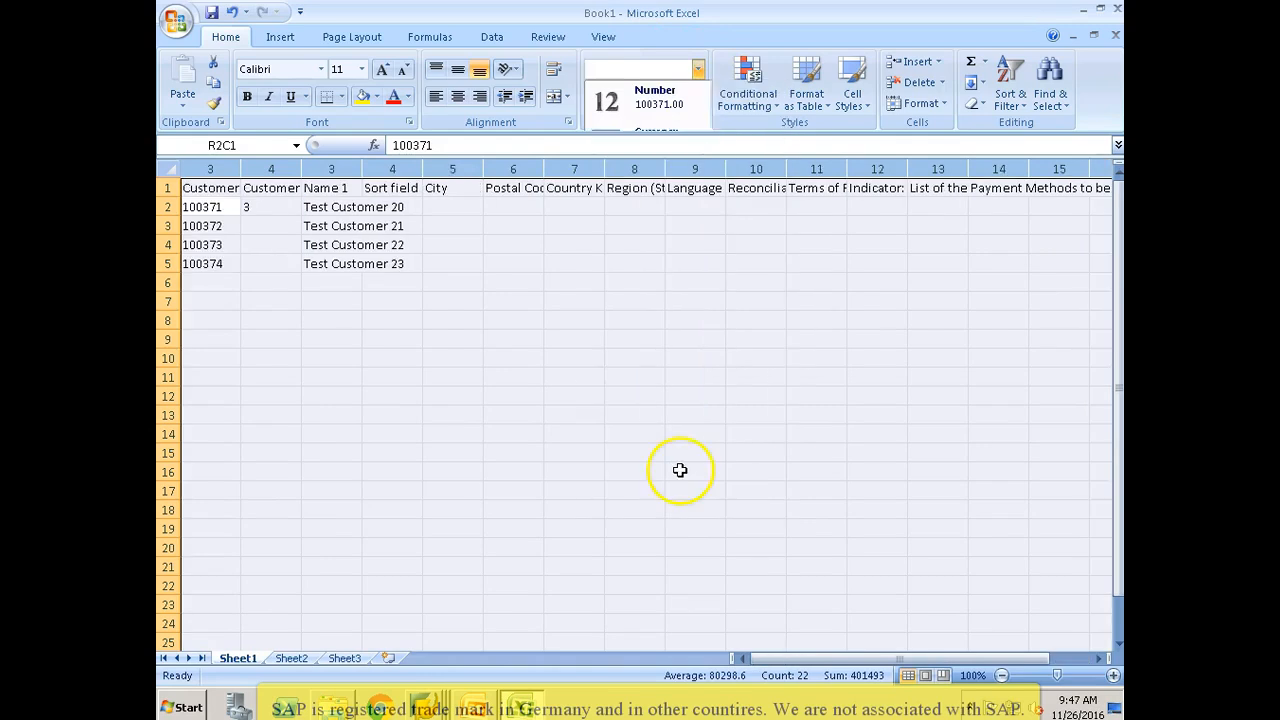
Step: Enter 0003 as the customer account group in row 2 and copy it down to row 5
click(267, 204)
text(0003)
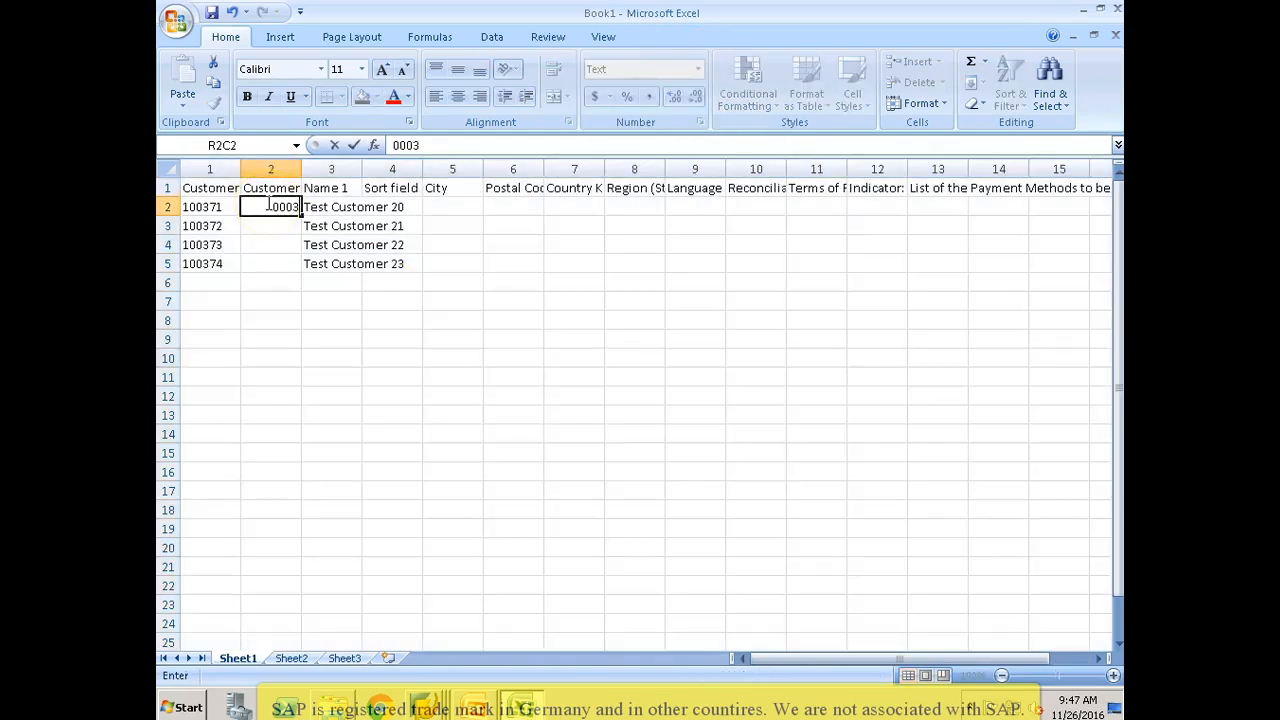
key(Return)
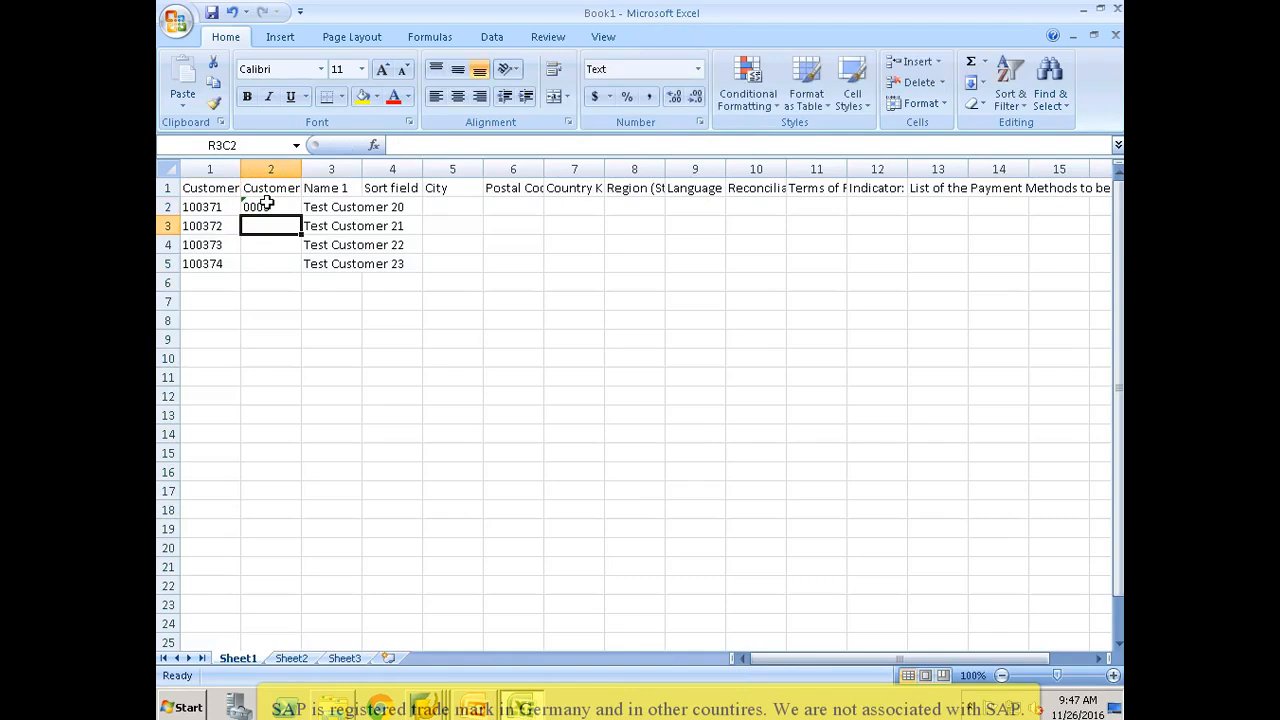
click(266, 203)
key(ctrl+c)
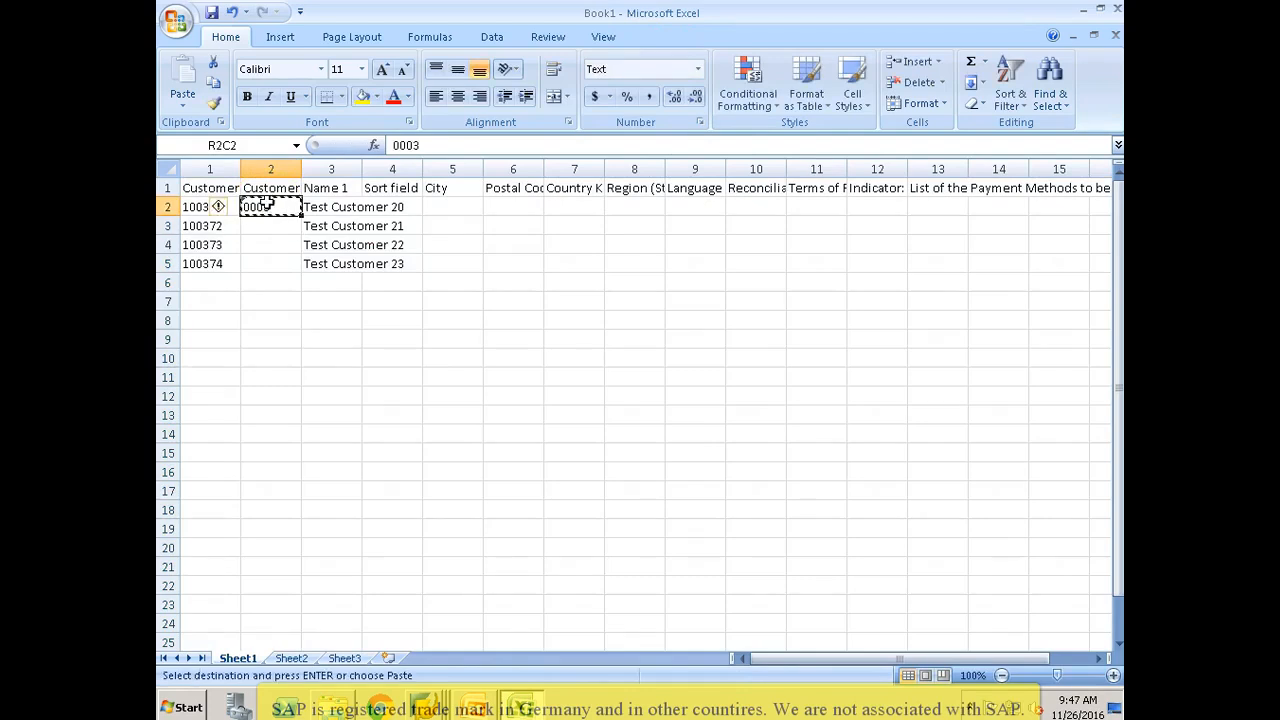
key(shift+Down)
key(shift+Down)
key(shift+Down)
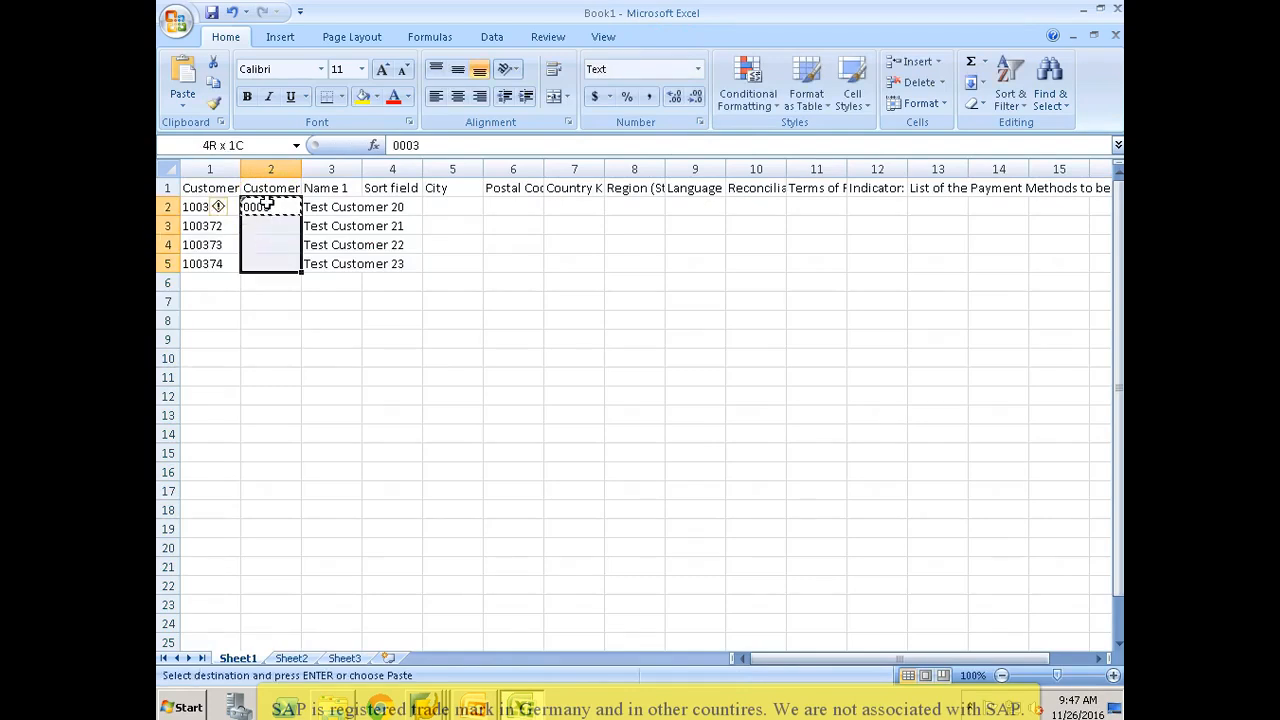
key(Return)
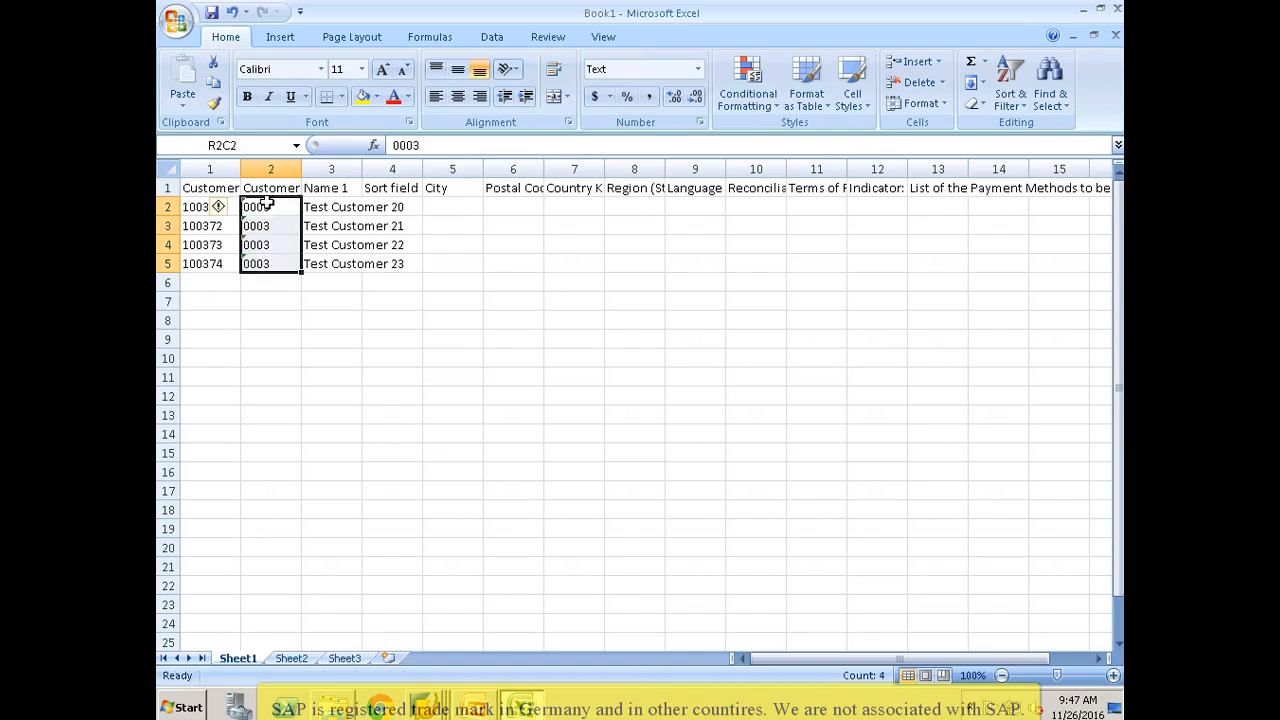
Step: Enter Test20 in row 2 of the Sort field column and copy it down to row 5
key(Right)
key(Right)
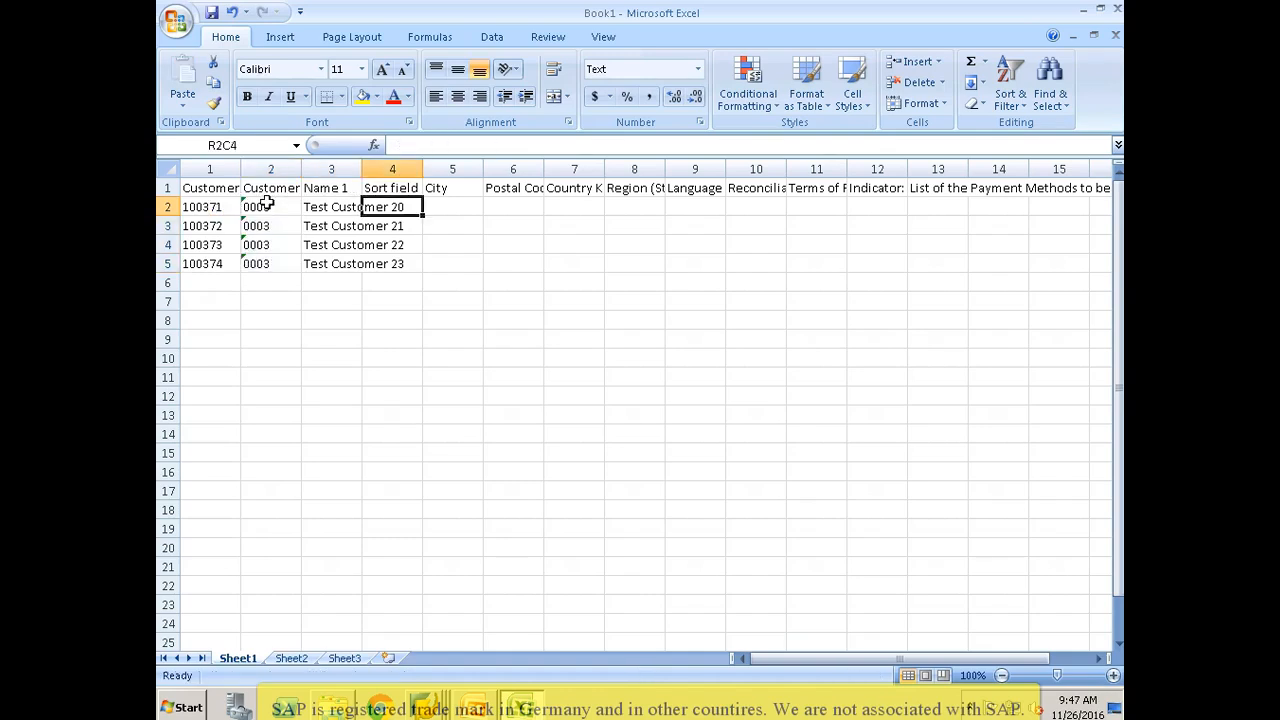
text(Tes)
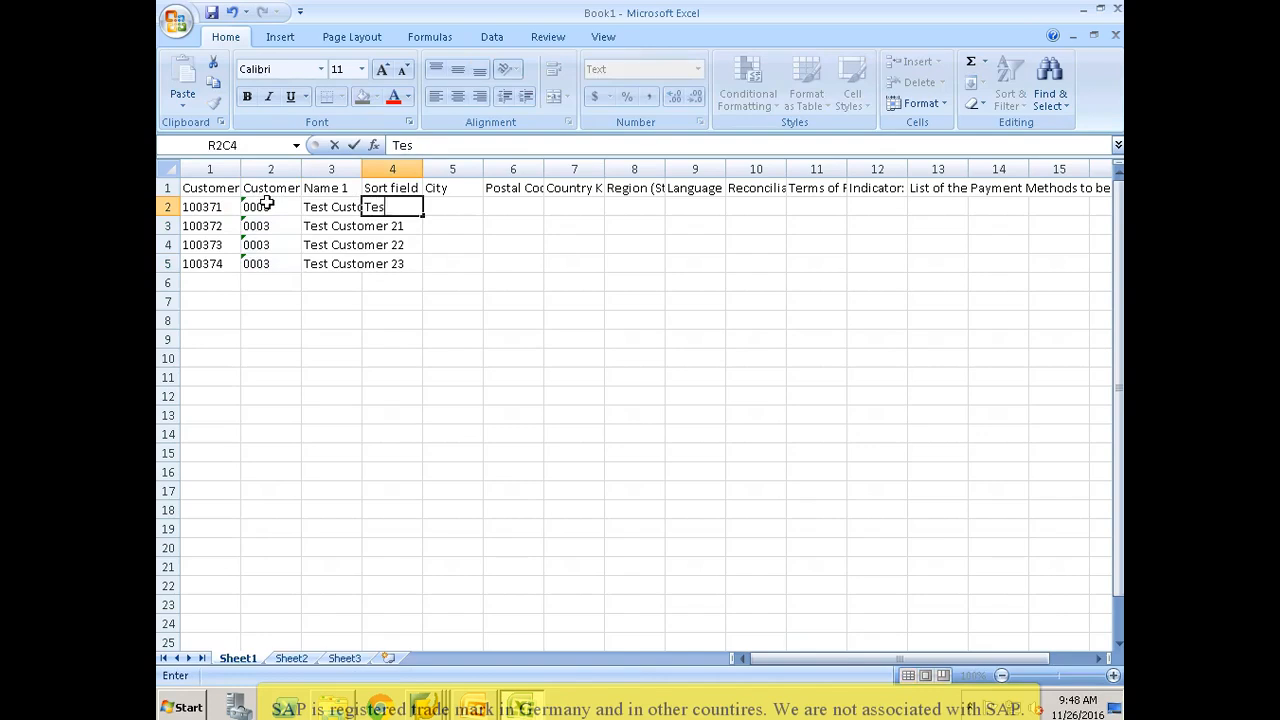
text(t20)
key(Return)
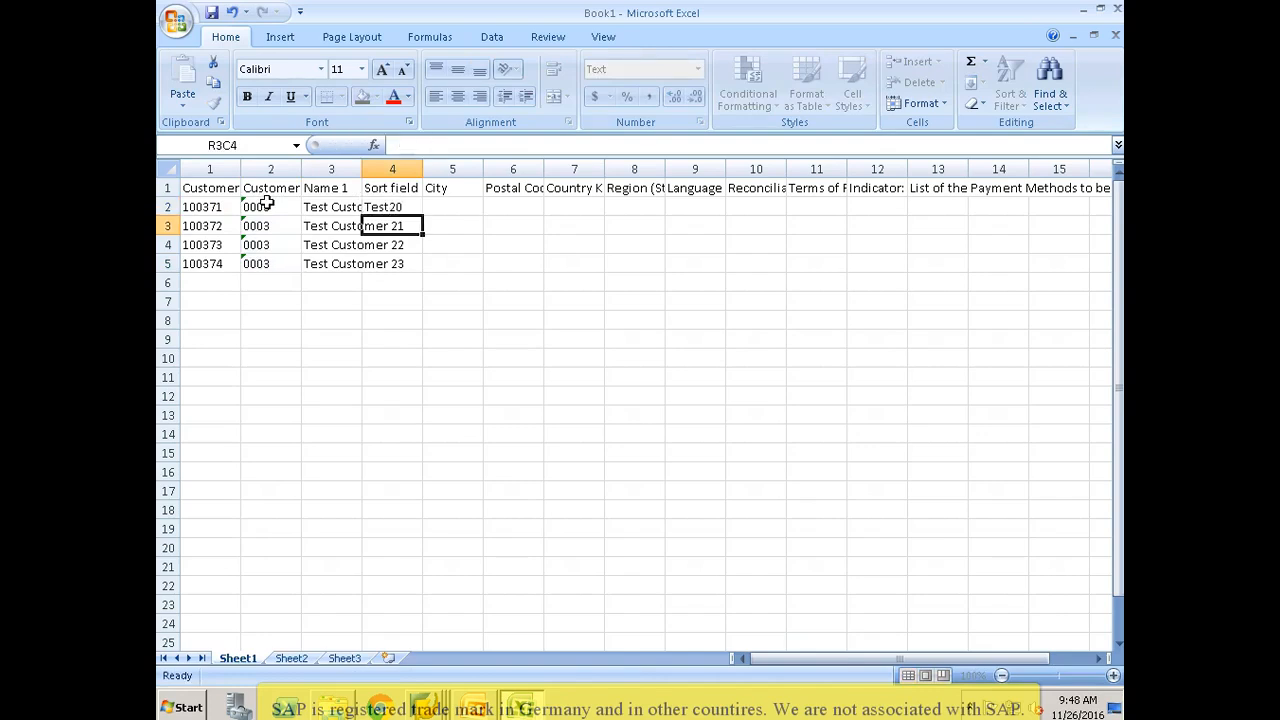
key(Up)
key(ctrl+c)
key(shift+Down)
key(shift+Down)
key(shift+Down)
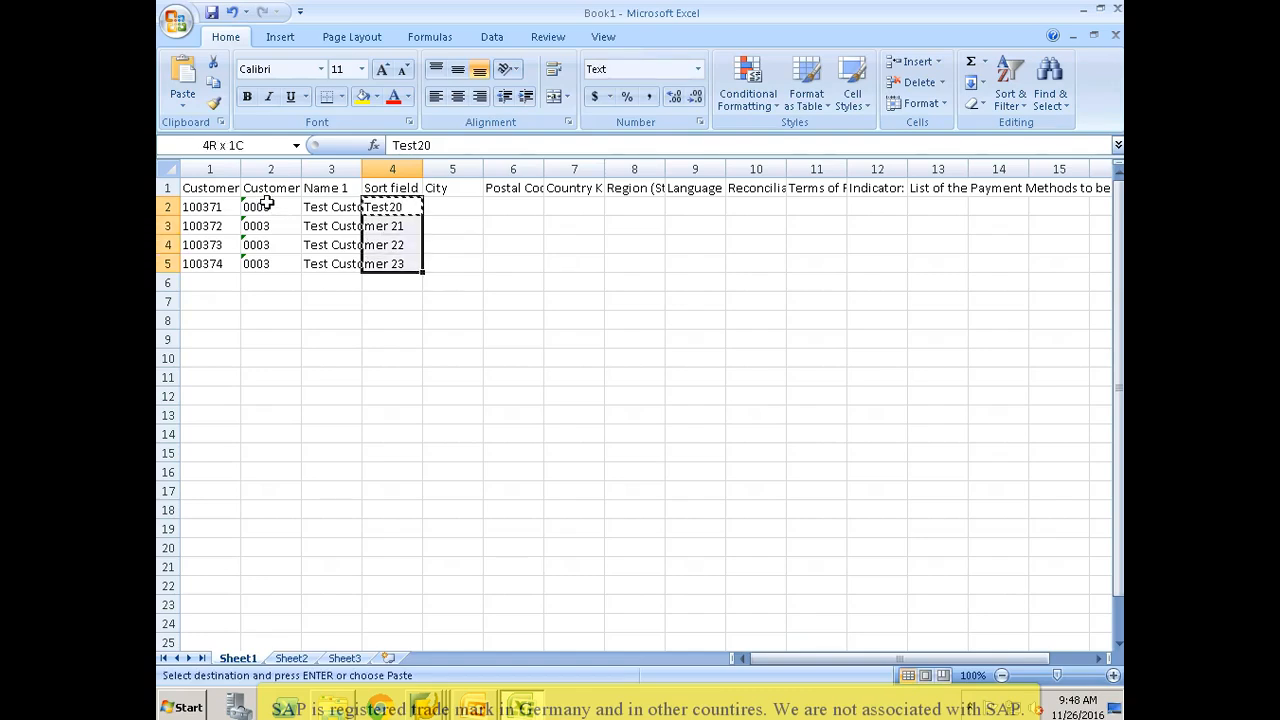
key(Return)
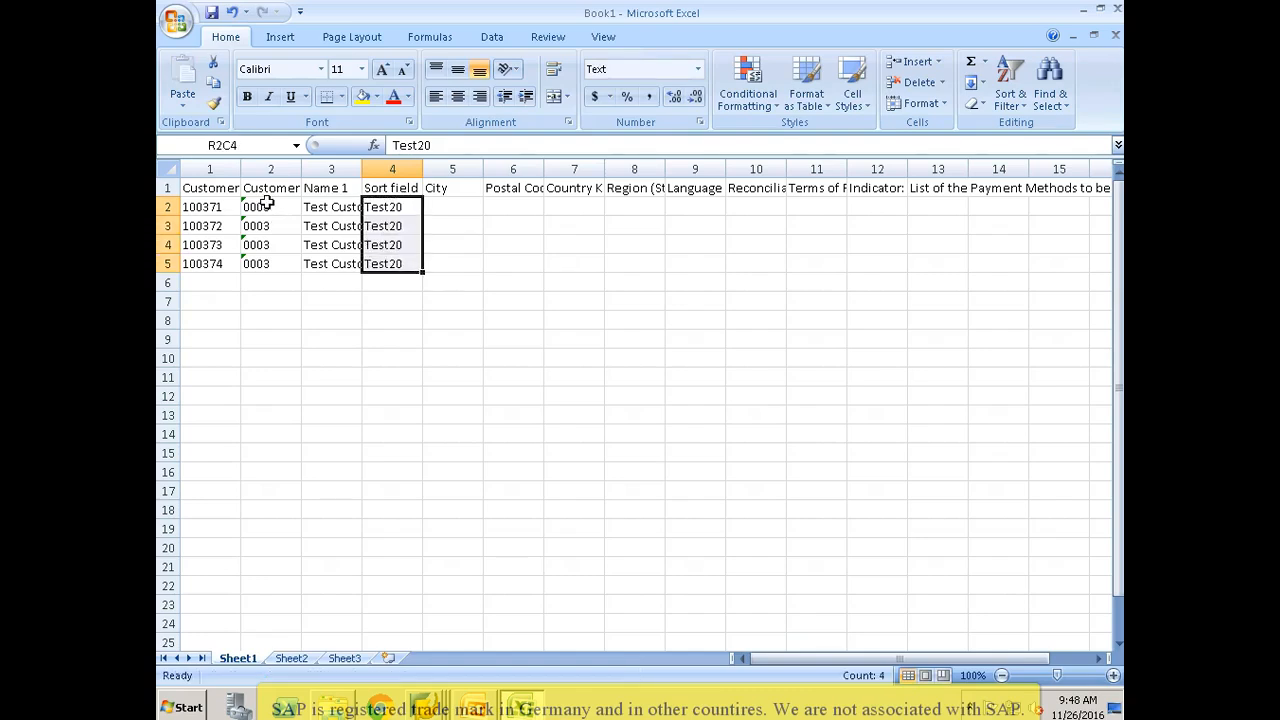
Step: Change the Sort field values in rows 3, 4 and 5 to Test21, Test22 and Test23
key(Right)
key(Left)
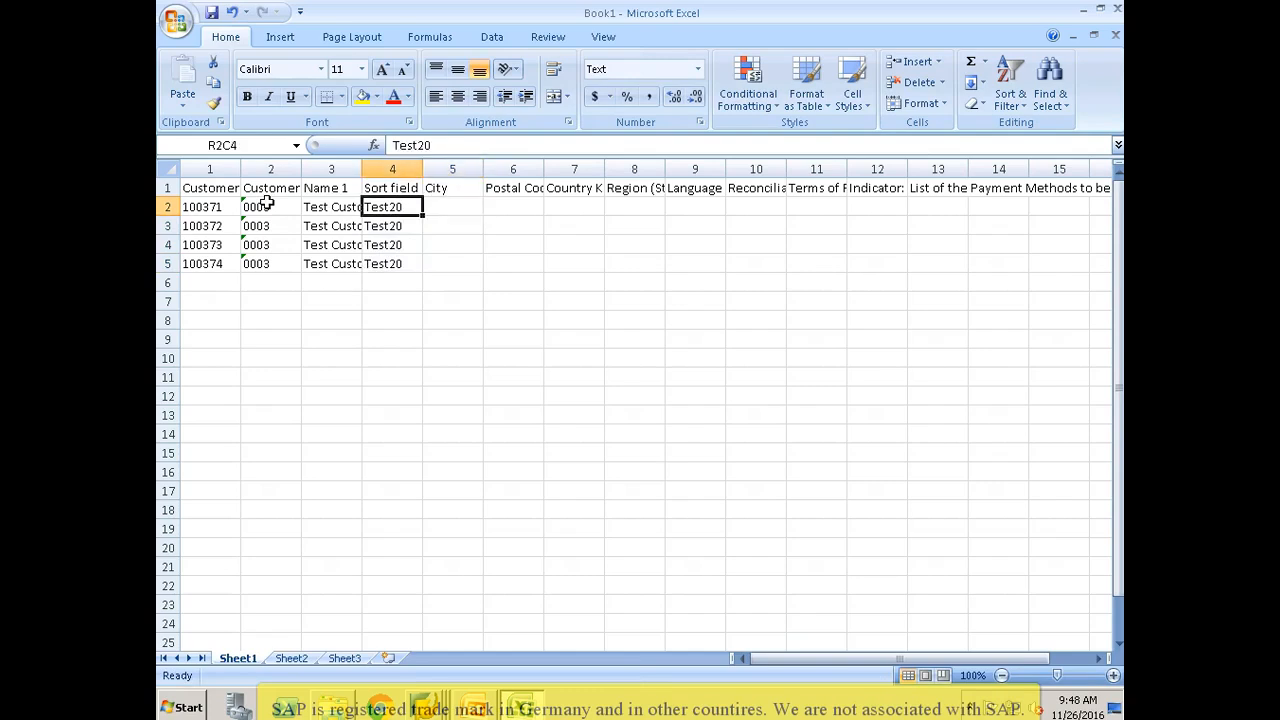
key(Down)
key(F2)
key(BackSpace)
text(1)
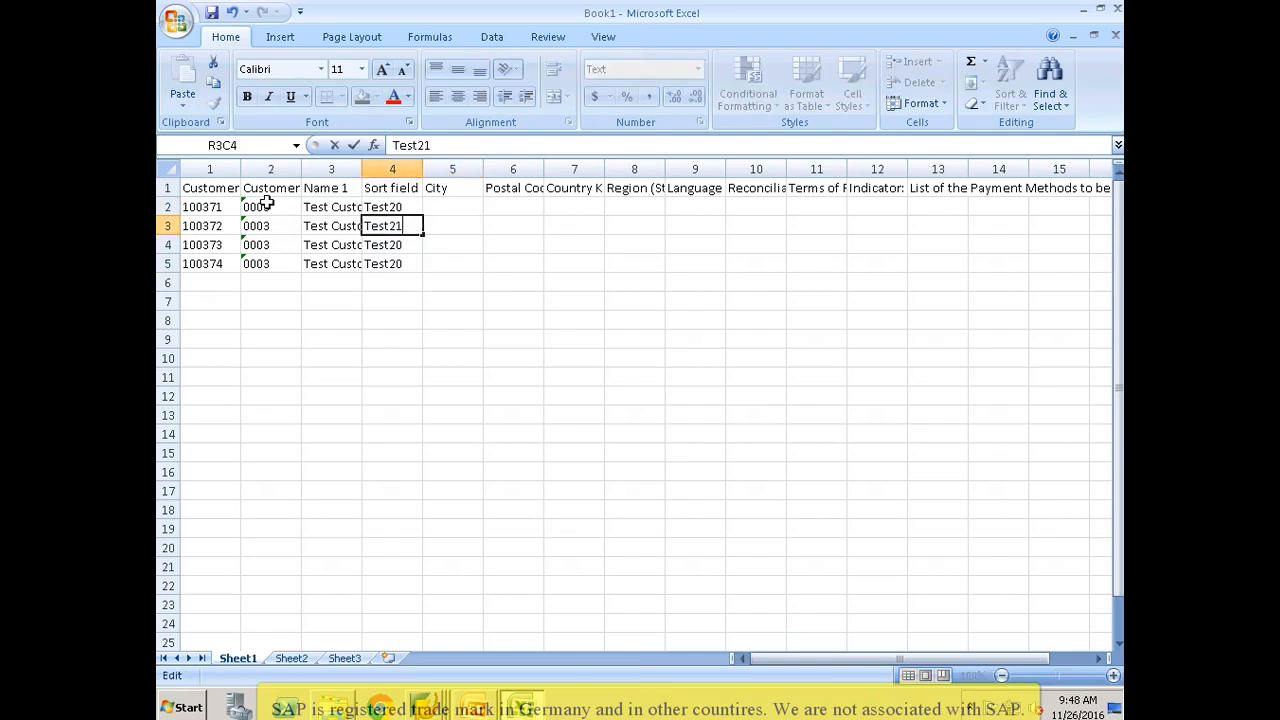
key(Return)
key(F2)
key(BackSpace)
text(2)
key(Return)
key(F2)
key(BackSpace)
text(3)
key(Return)
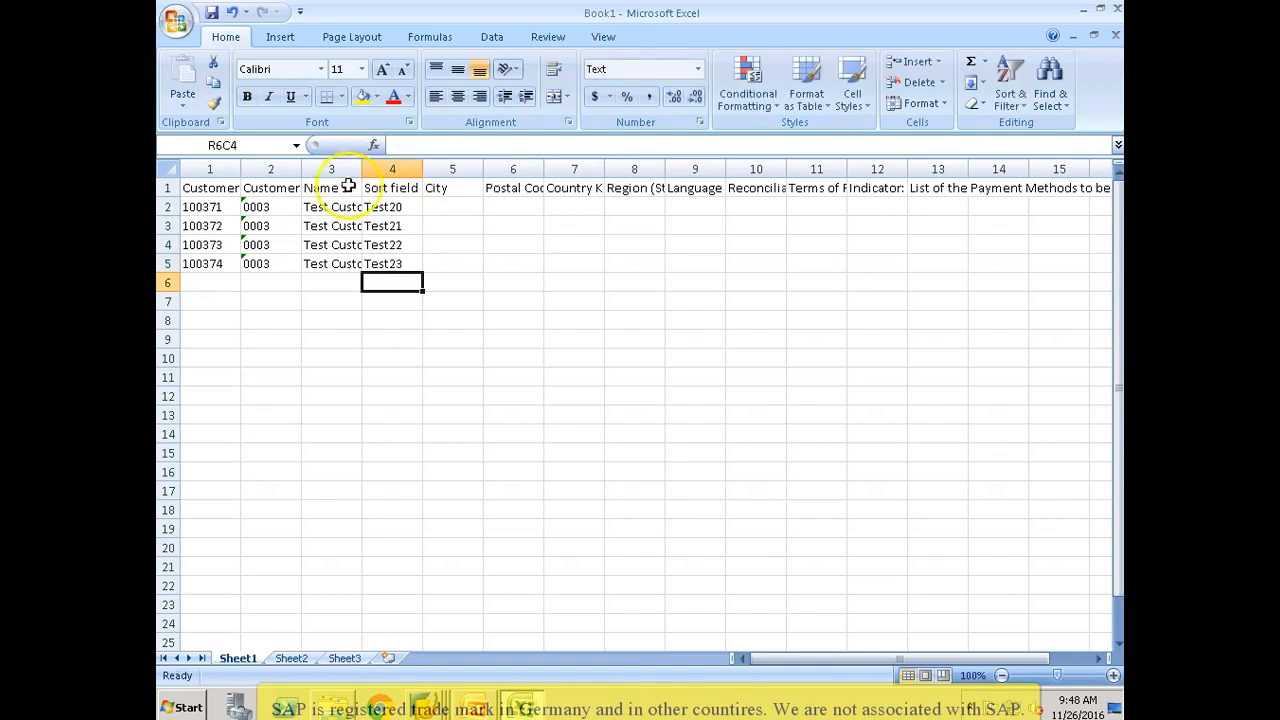
Step: Enter Atlanta as the city and 30067 as the postal code for the customer in row 2
click(432, 207)
text(Atlanta)
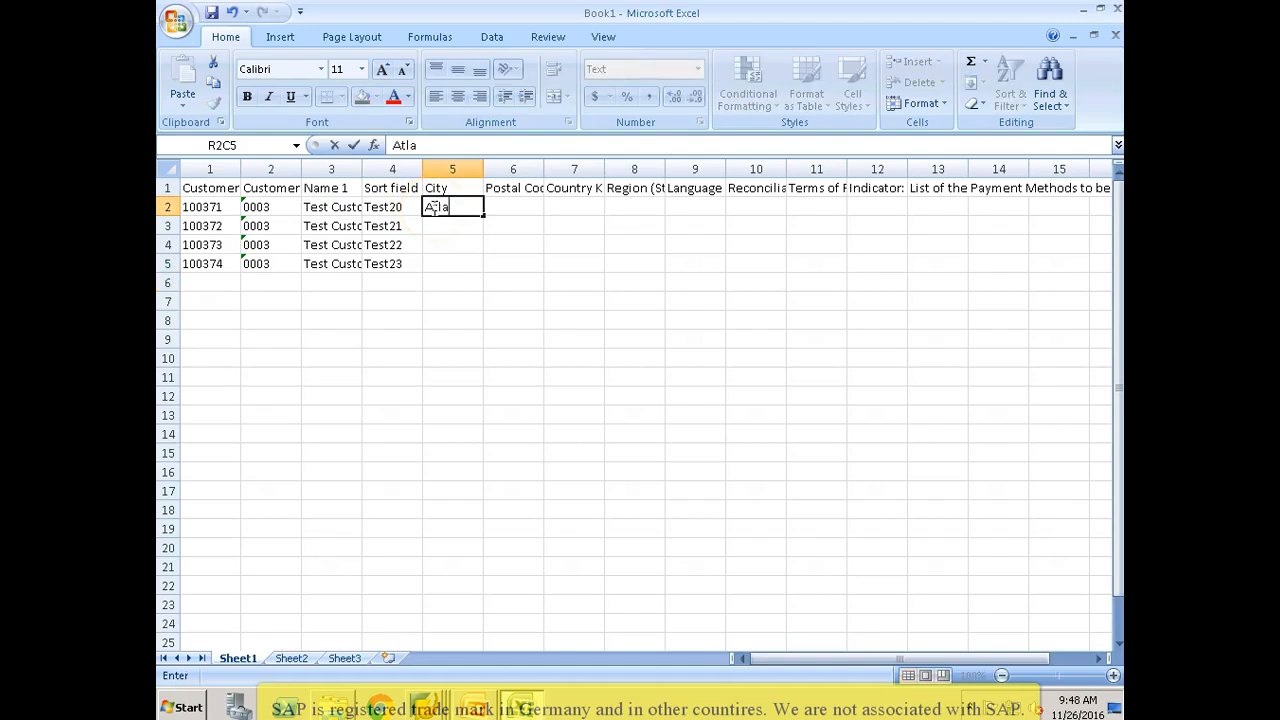
key(Return)
click(432, 207)
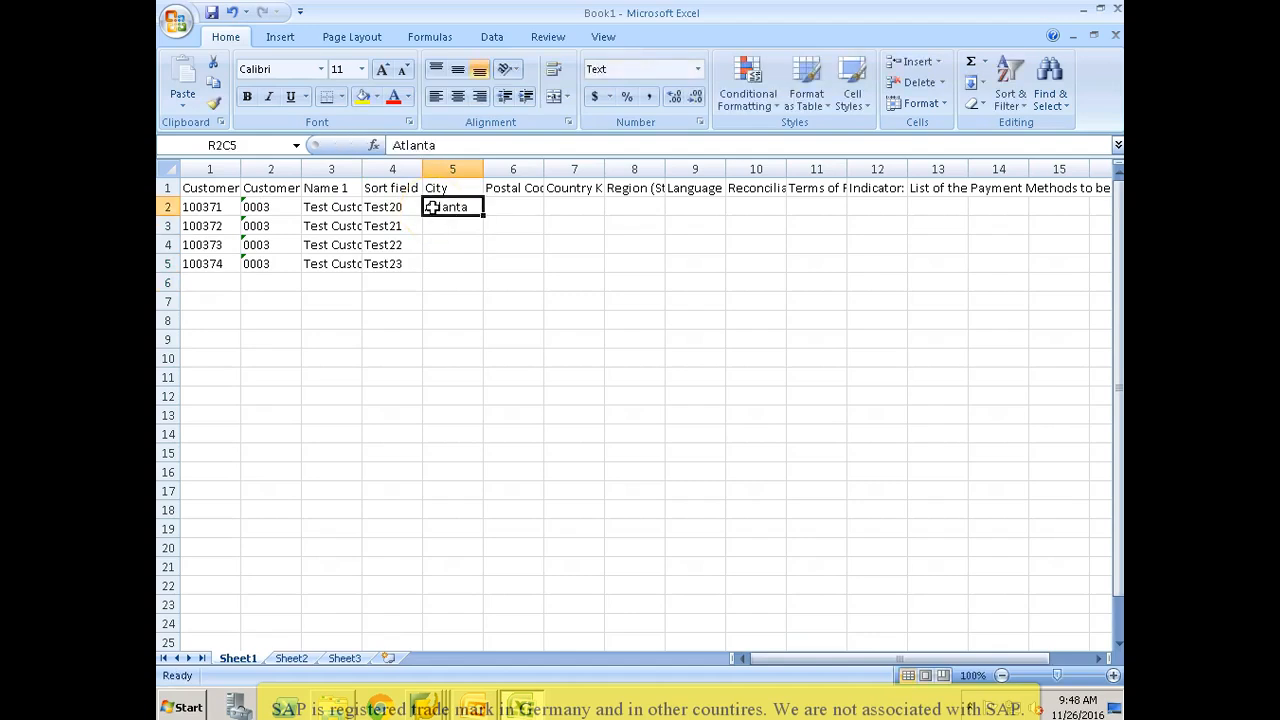
key(Tab)
text(30067)
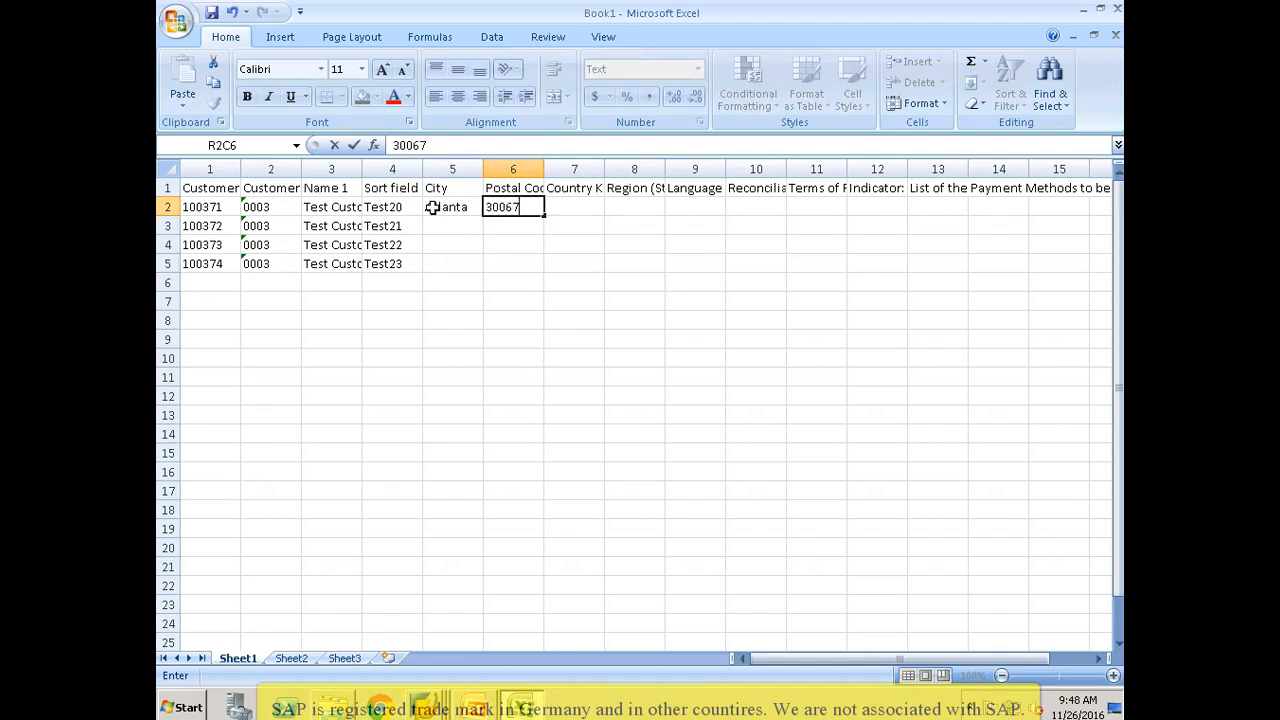
key(Tab)
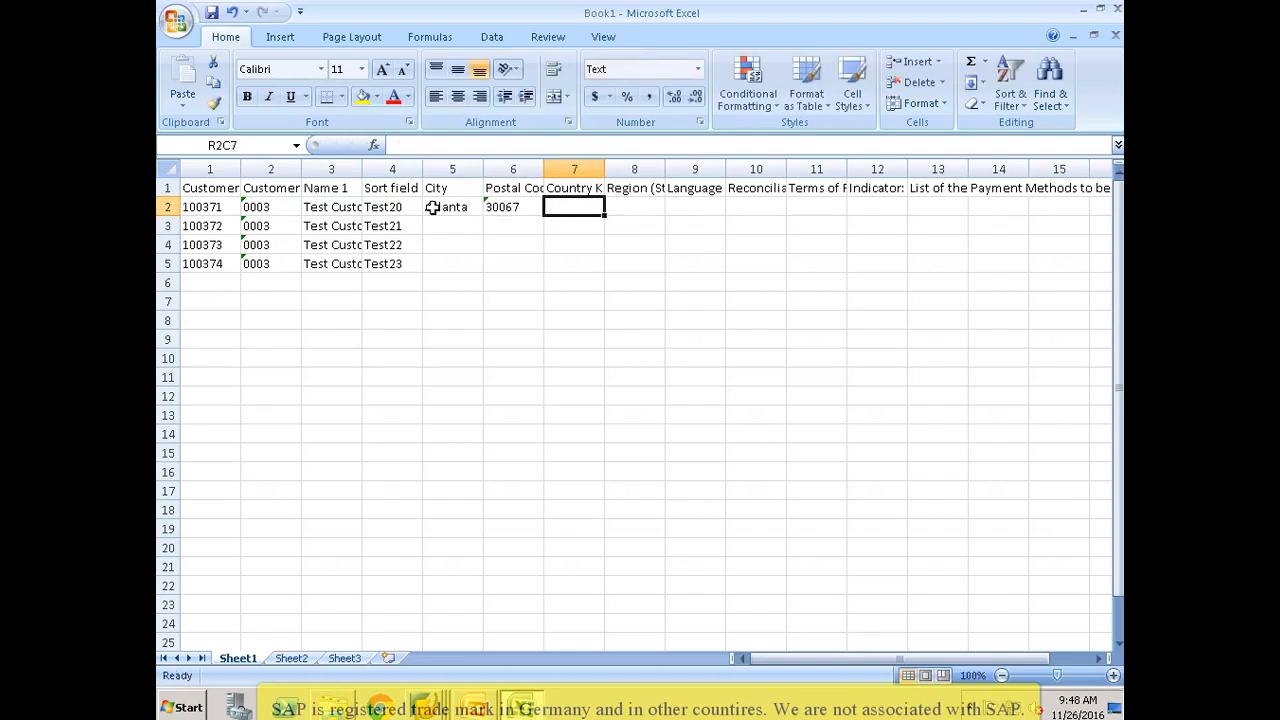
Step: Fill in row 2 with US as the country key, GA as the region and EN as the language
text(US)
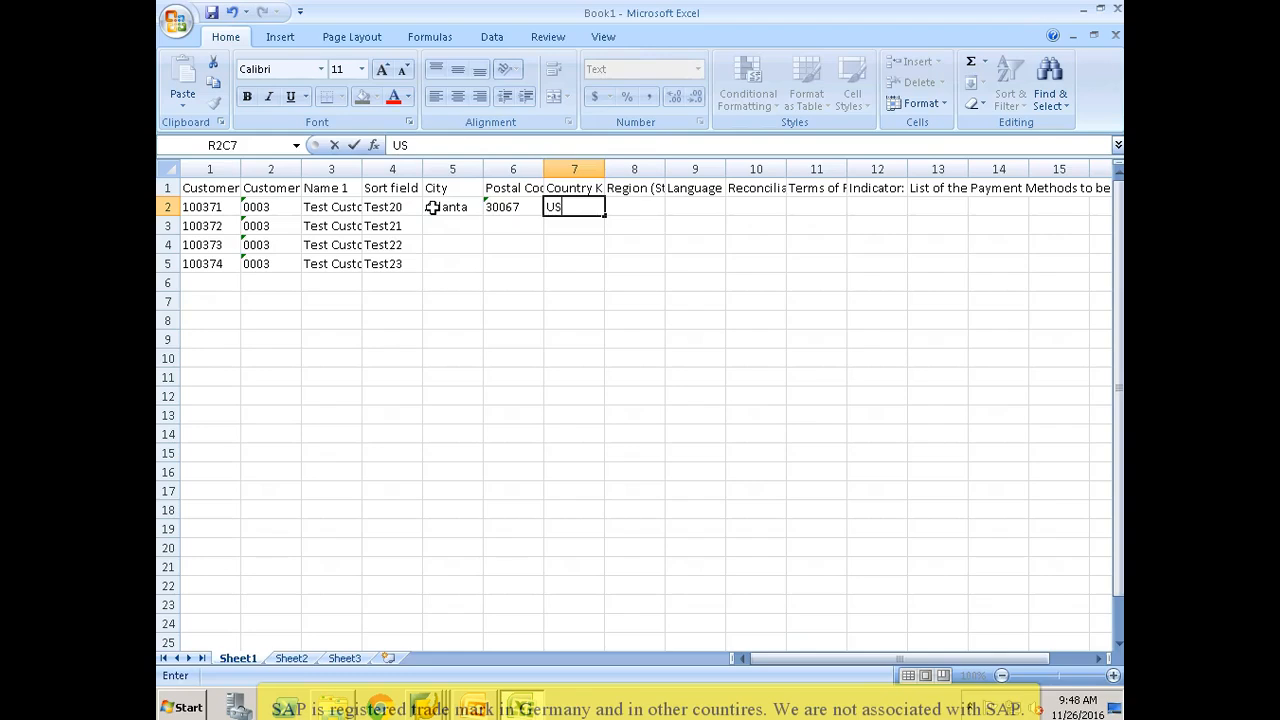
key(Tab)
text(GA)
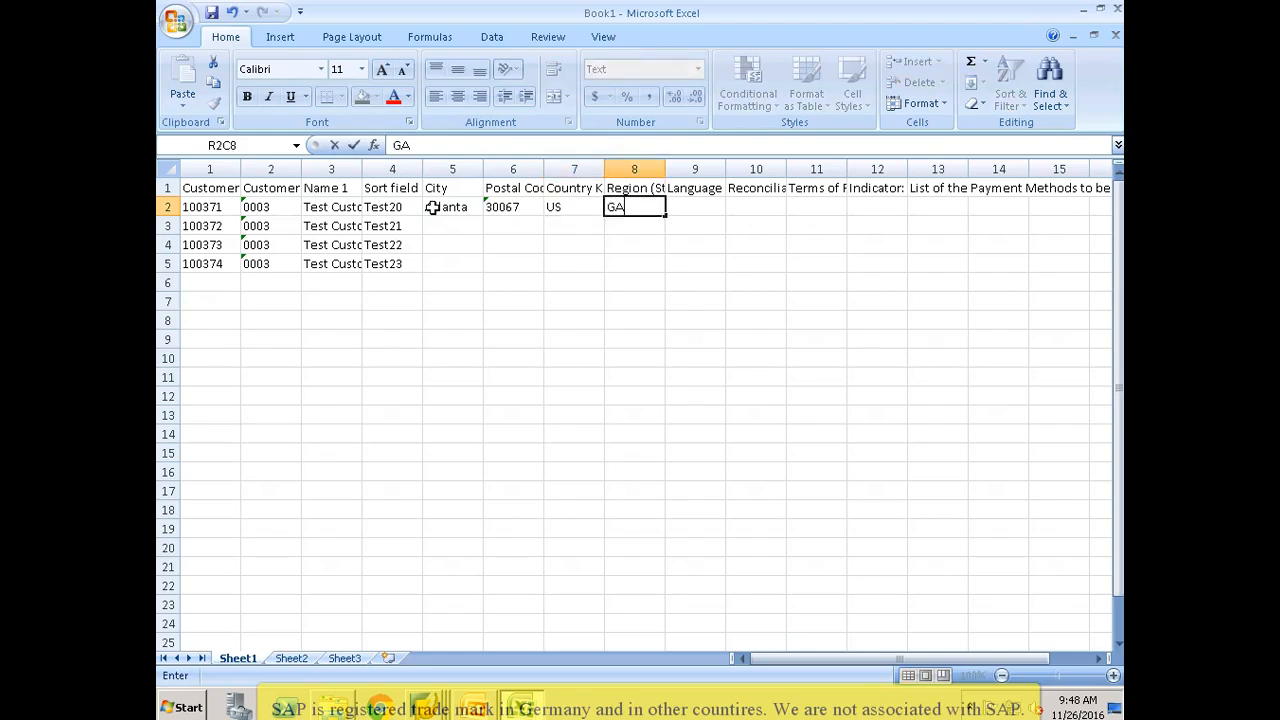
key(Tab)
text(EN)
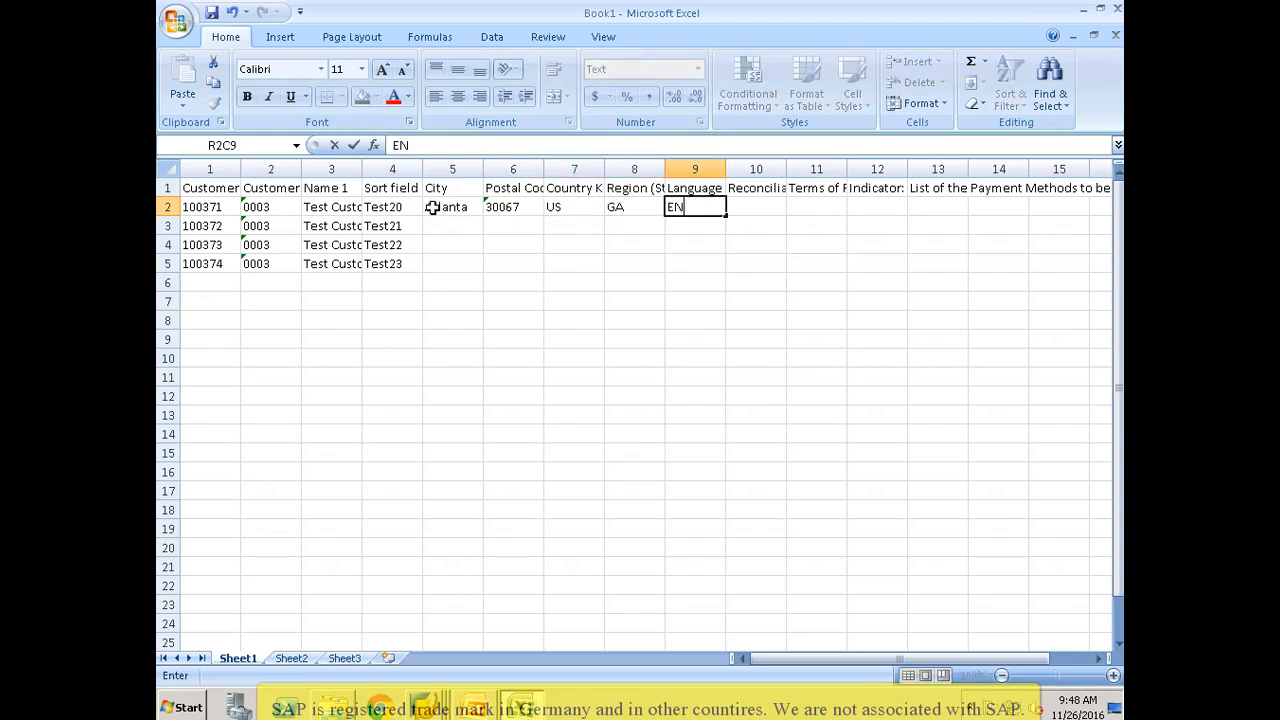
key(Return)
key(Up)
key(Right)
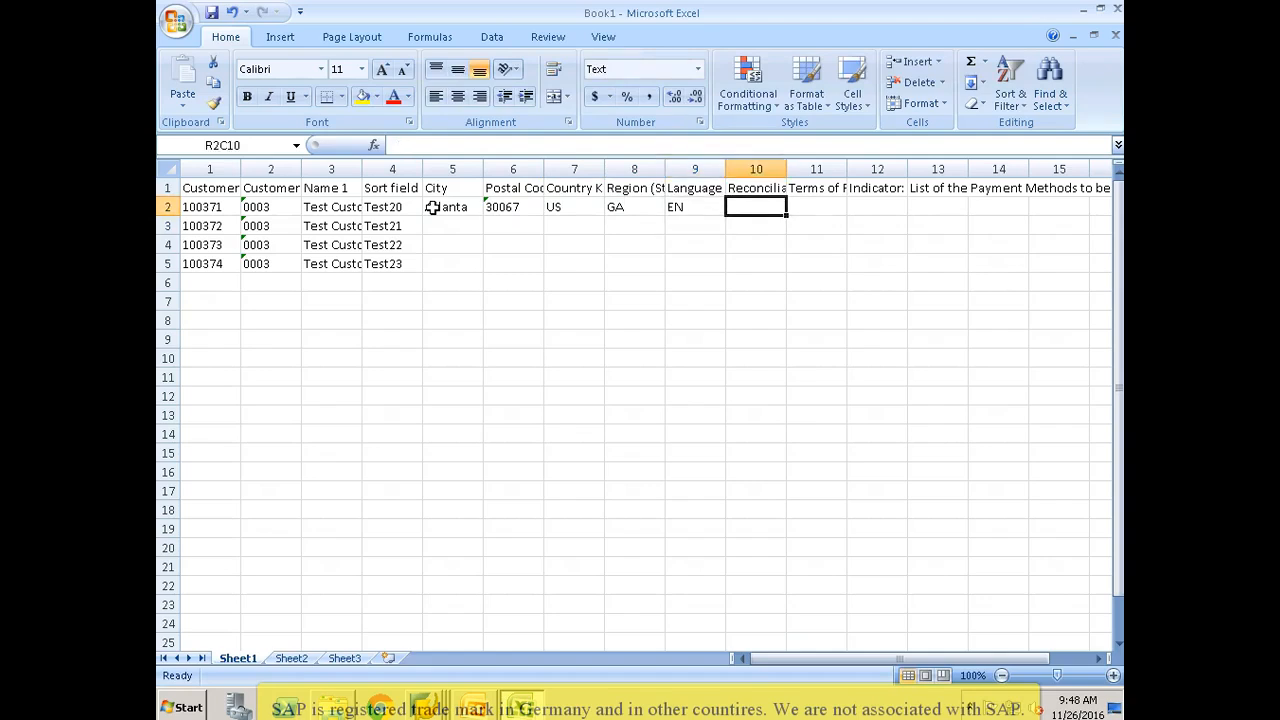
Step: Switch to SAP and go back from the KNA1 entries through the selection screen to the Dictionary table display
key(alt+Tab)
key(alt+Tab)
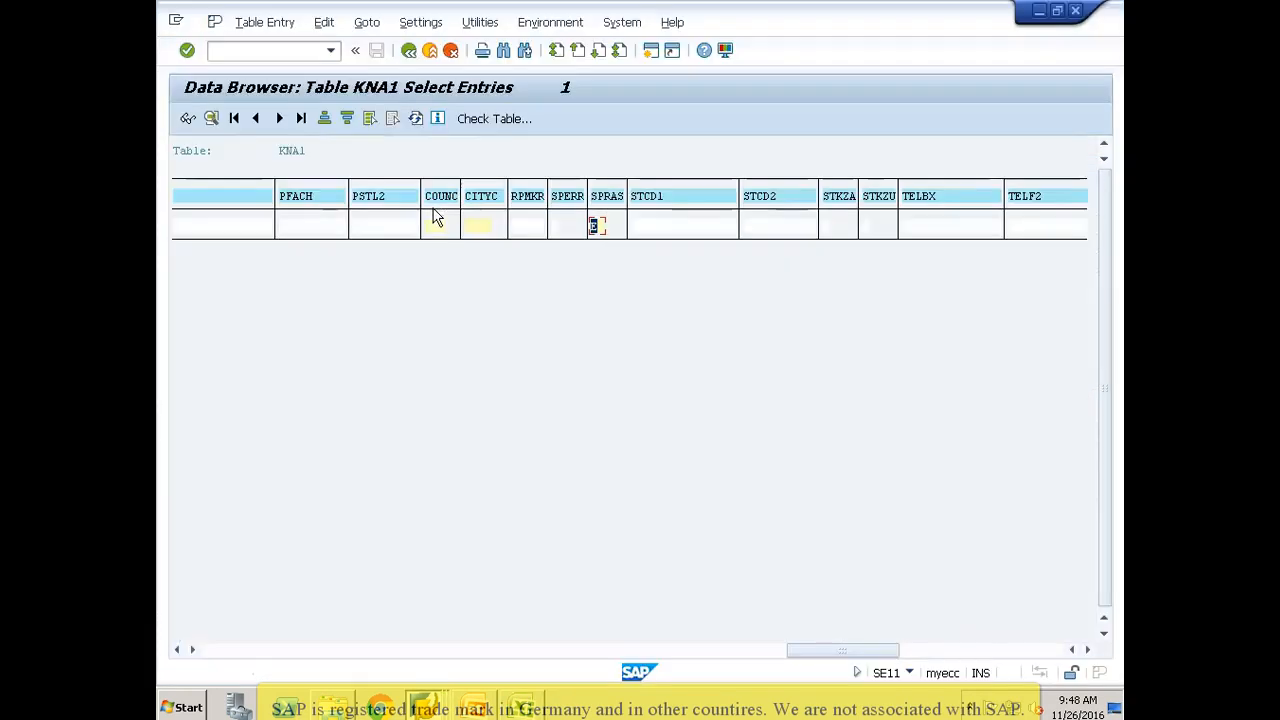
click(409, 51)
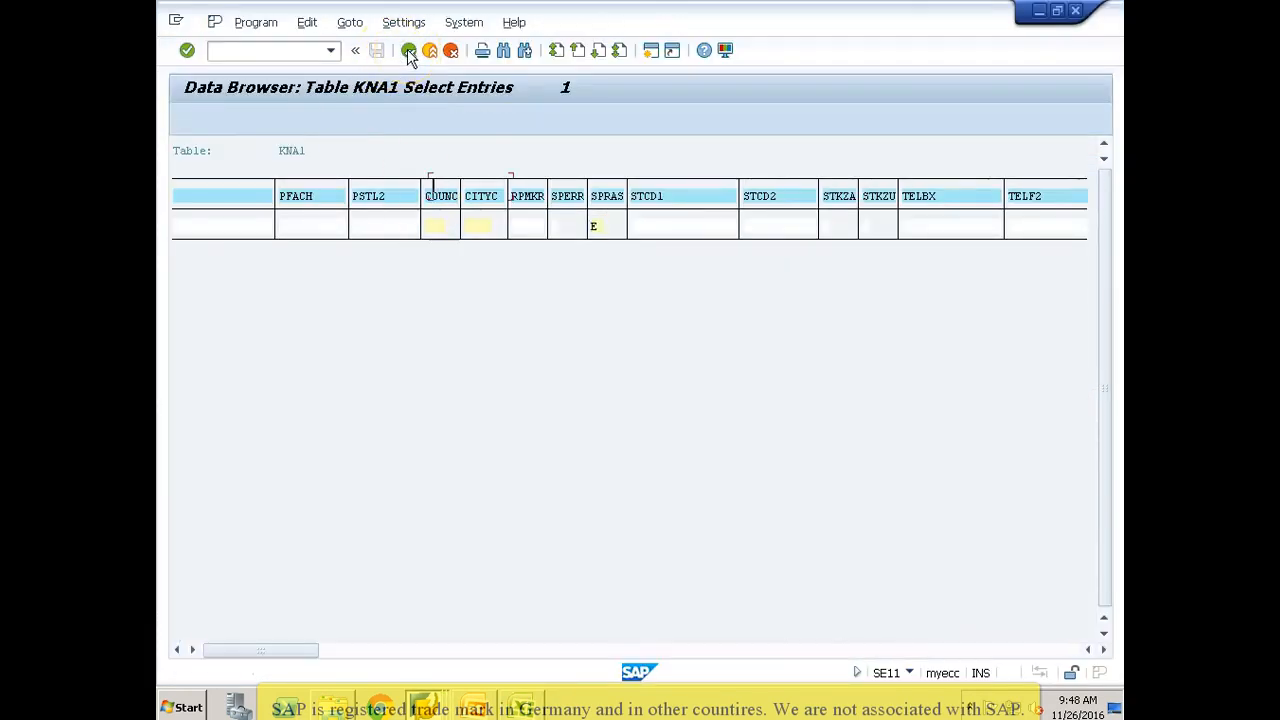
click(409, 51)
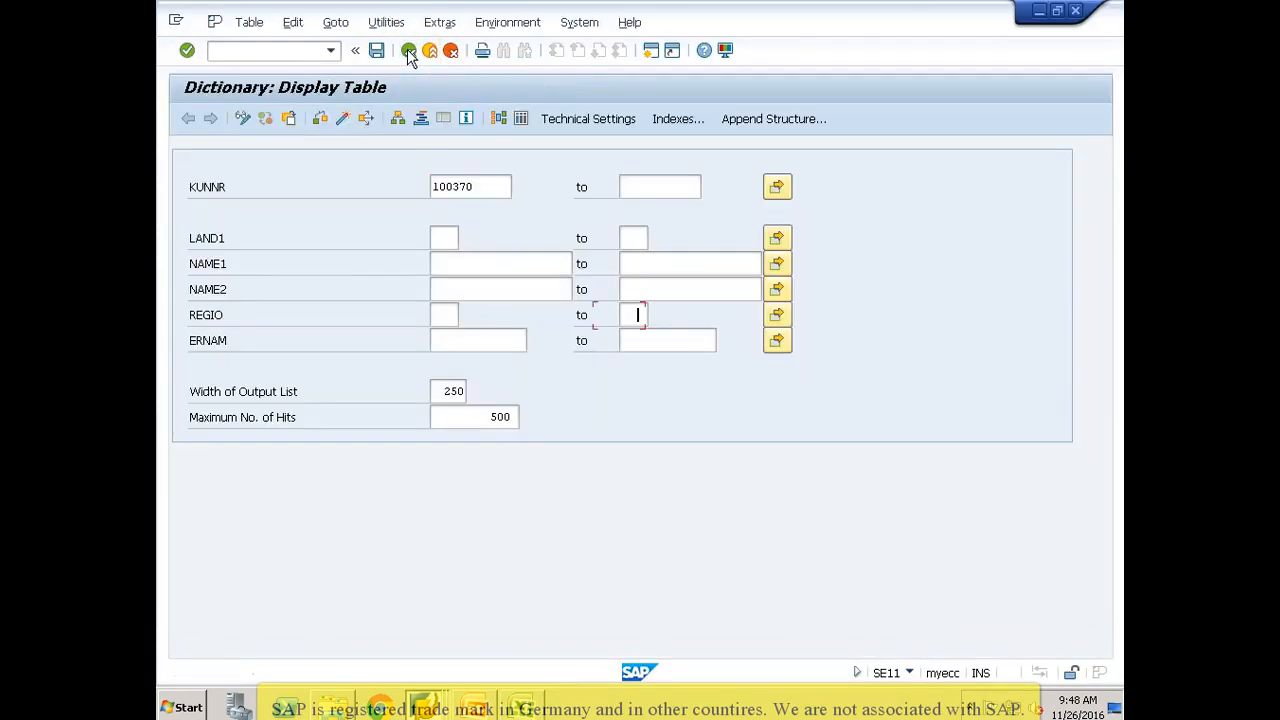